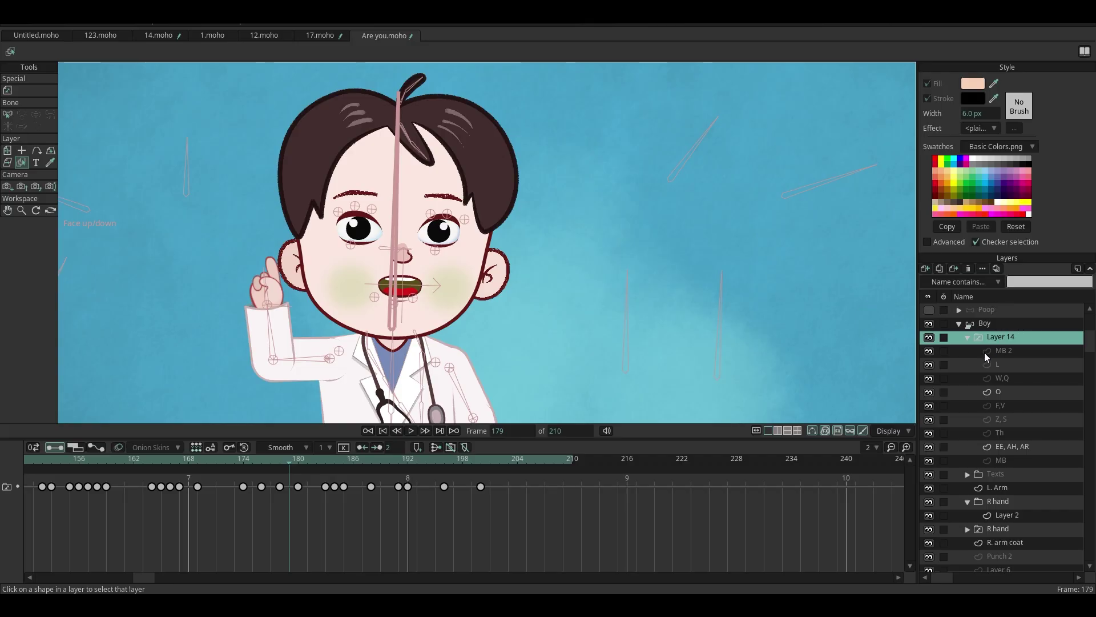
- Rotate the Boy rig's unlabelled control bone beside the head to about 306.3° at frame 179 and preview the animation
scroll(636, 352, down, 2)
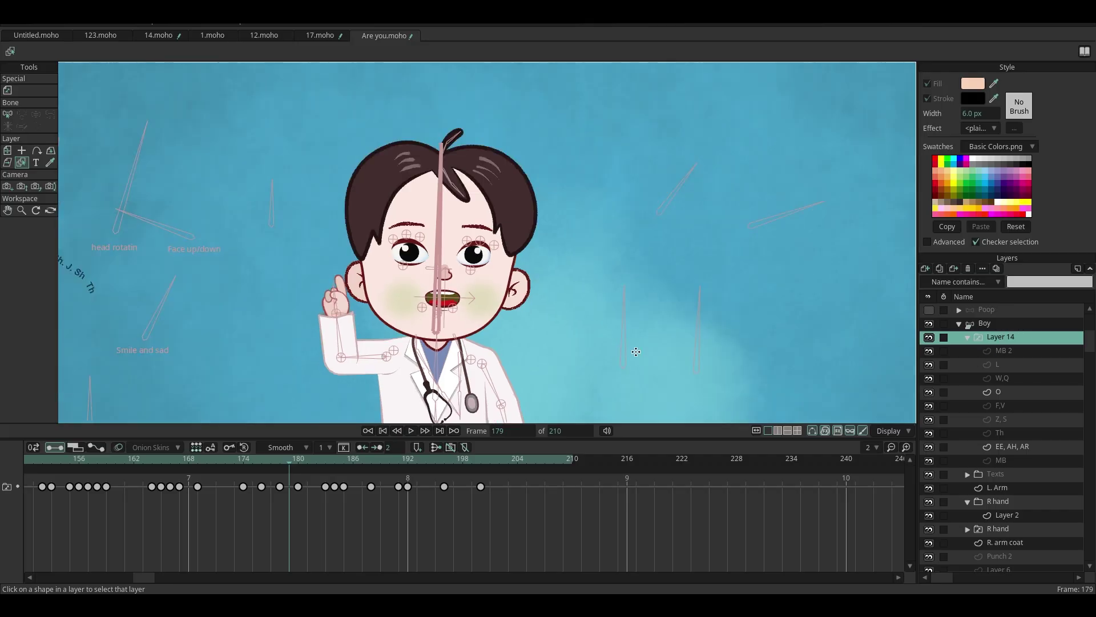
click(984, 324)
click(22, 94)
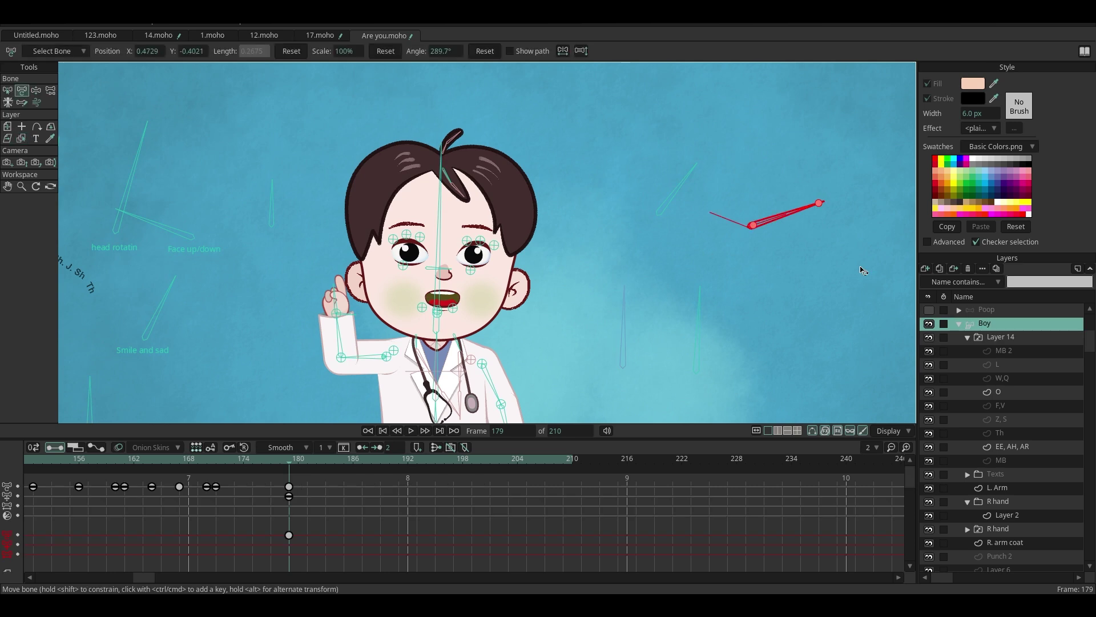
scroll(861, 269, up, 1)
drag(766, 213, 792, 179)
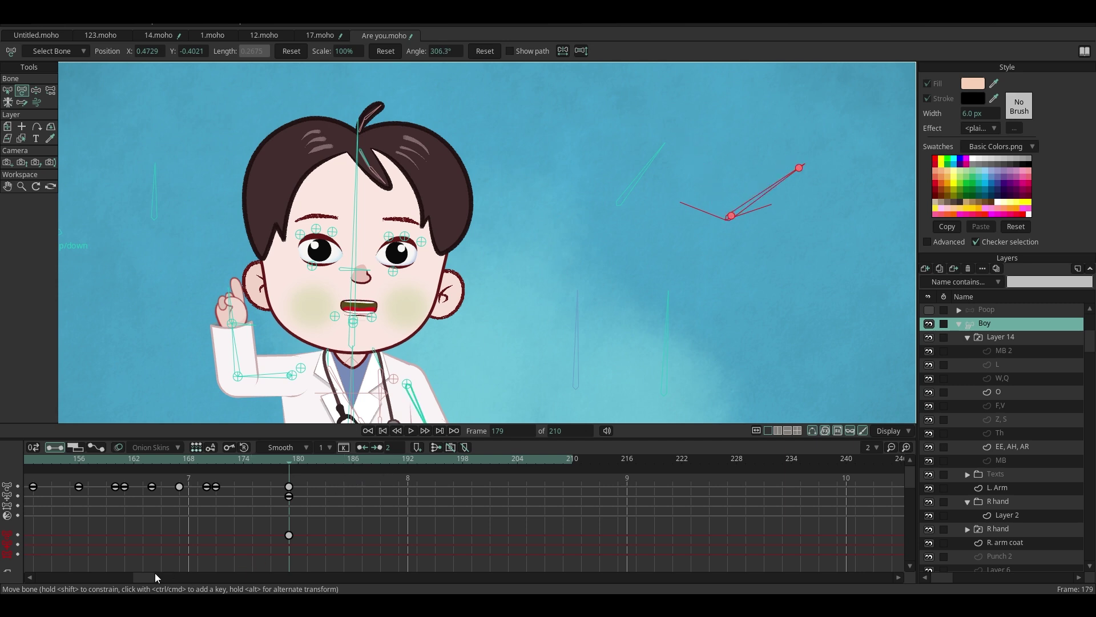
drag(155, 577, 121, 578)
key(space)
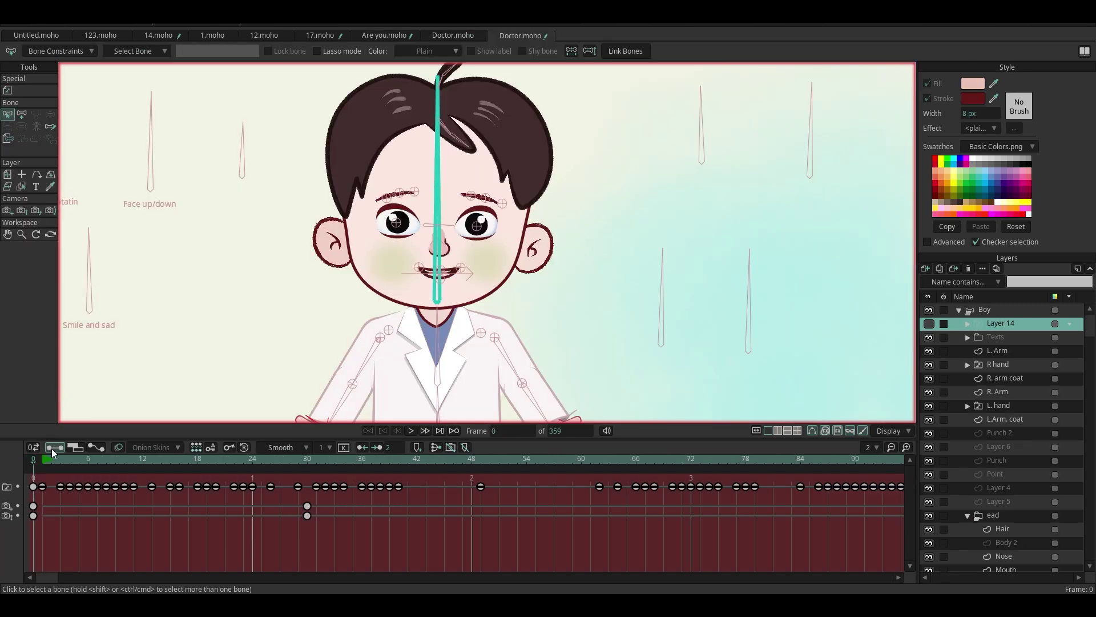
- On the doctor's Boy bone layer, rotate the Mouth control bone to about 159.3° at frame 1
click(987, 311)
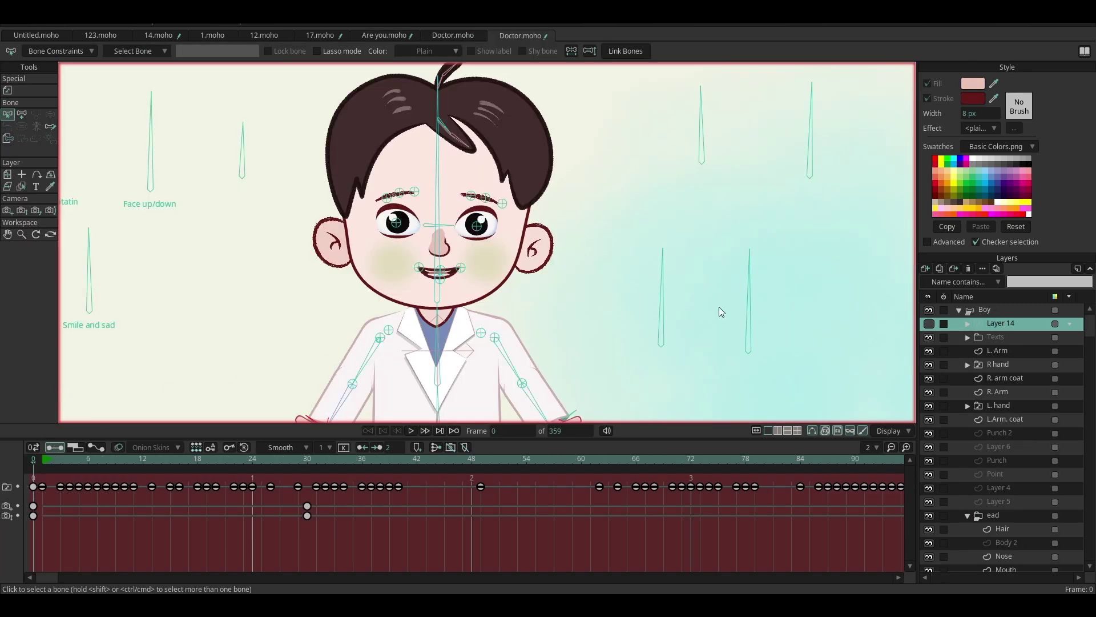
click(35, 88)
scroll(365, 308, down, 2)
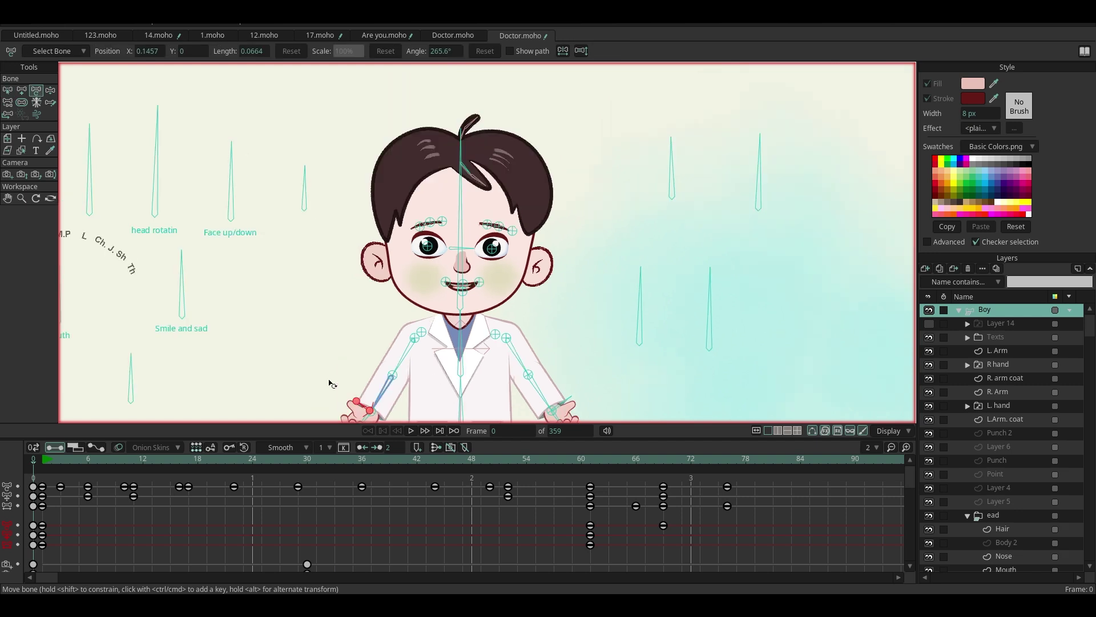
scroll(240, 320, down, 1)
click(46, 459)
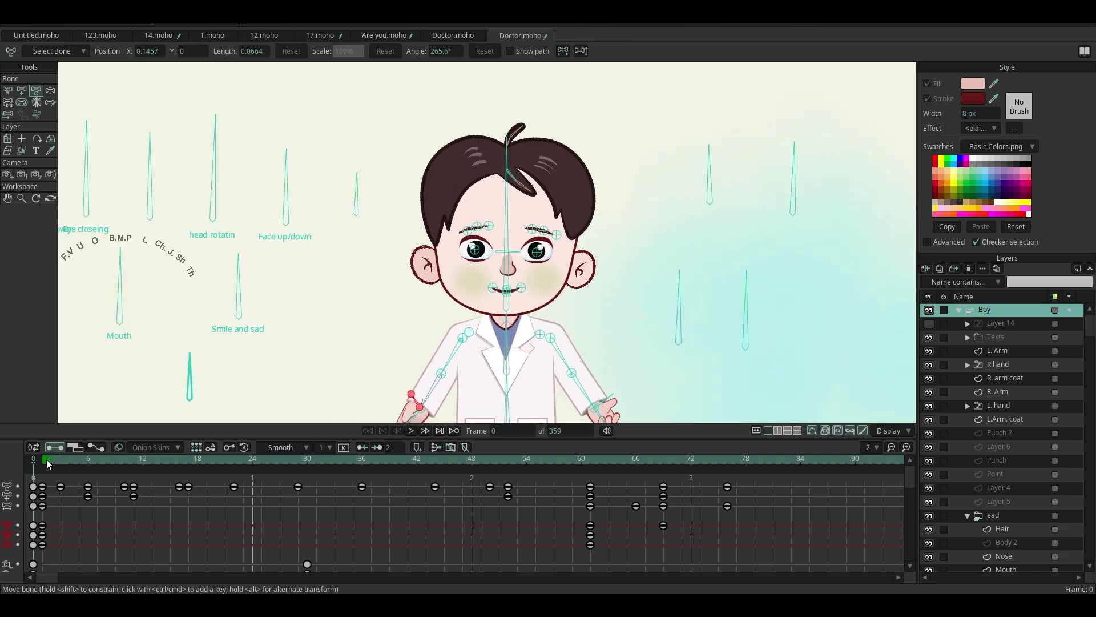
drag(130, 306, 68, 326)
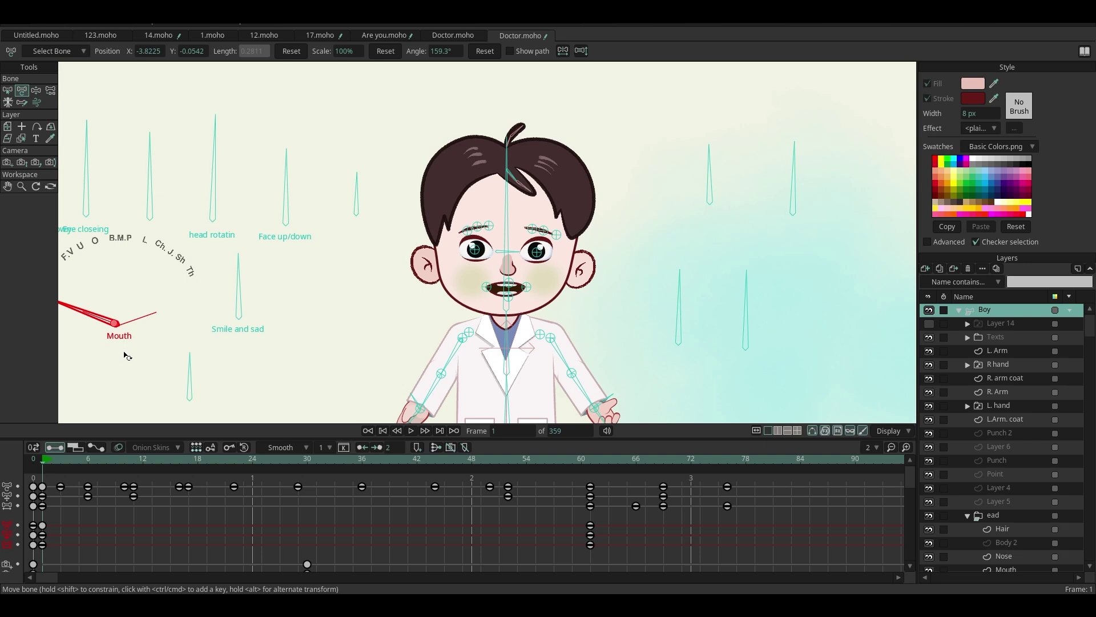
- Pose the mouth at frame 55 with the Smile and sad and Mouth control bones, and play the animation
drag(129, 460, 535, 526)
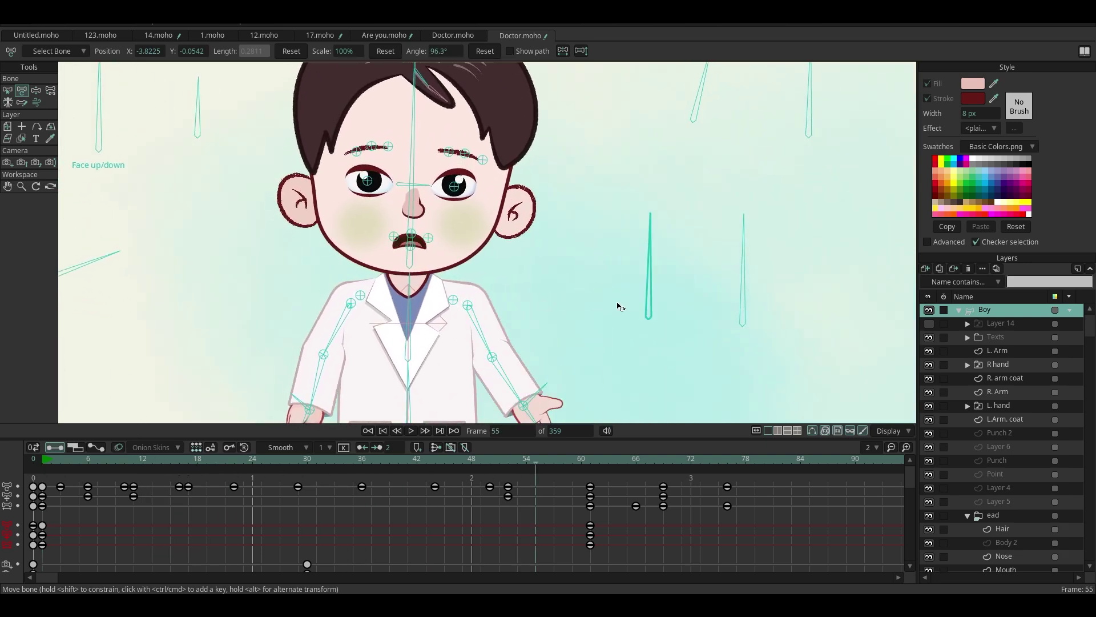
scroll(621, 306, down, 3)
drag(222, 296, 152, 268)
drag(86, 264, 139, 279)
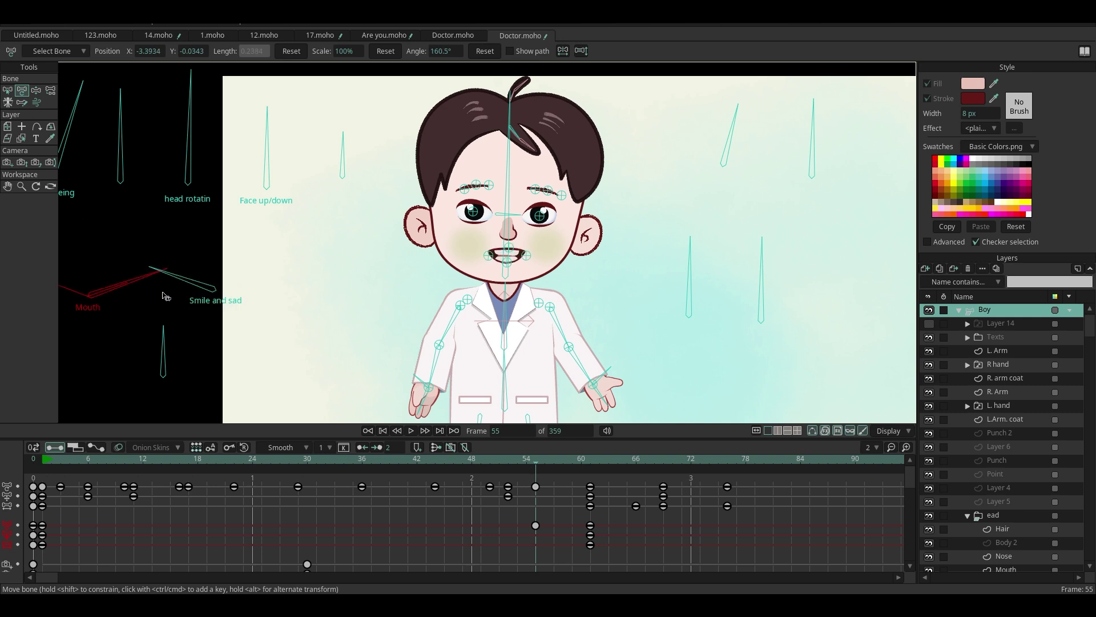
key(space)
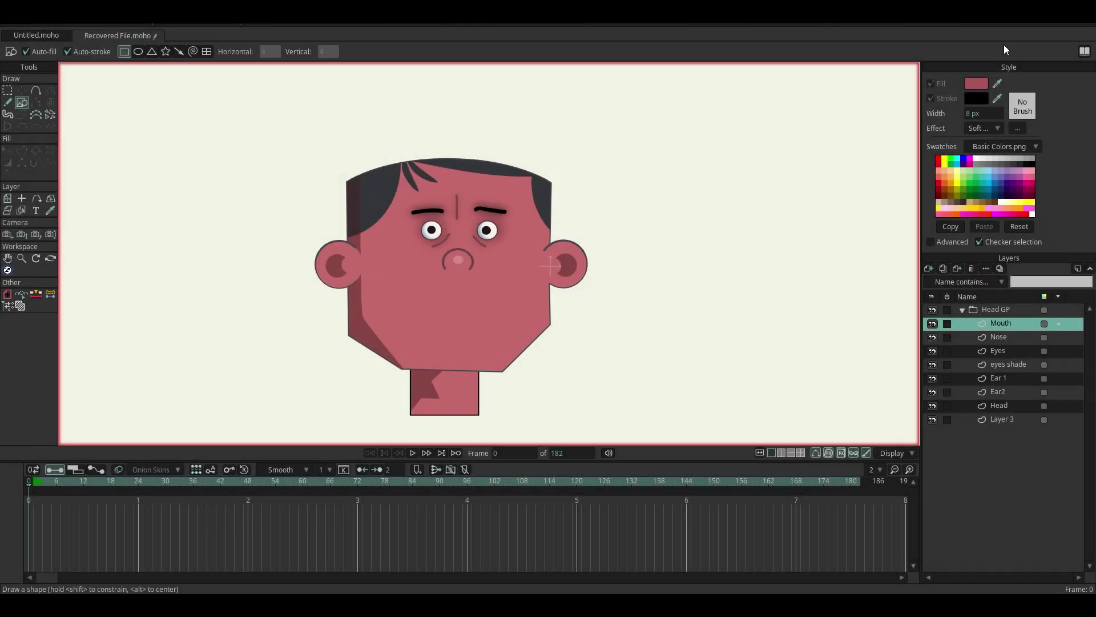
- Set the Mouth layer's fill to dark red 613232, based on the face's shadow colour, and move the layer origin to the mouth area
click(970, 86)
drag(645, 293, 365, 342)
drag(711, 207, 708, 223)
click(819, 294)
scroll(436, 306, up, 3)
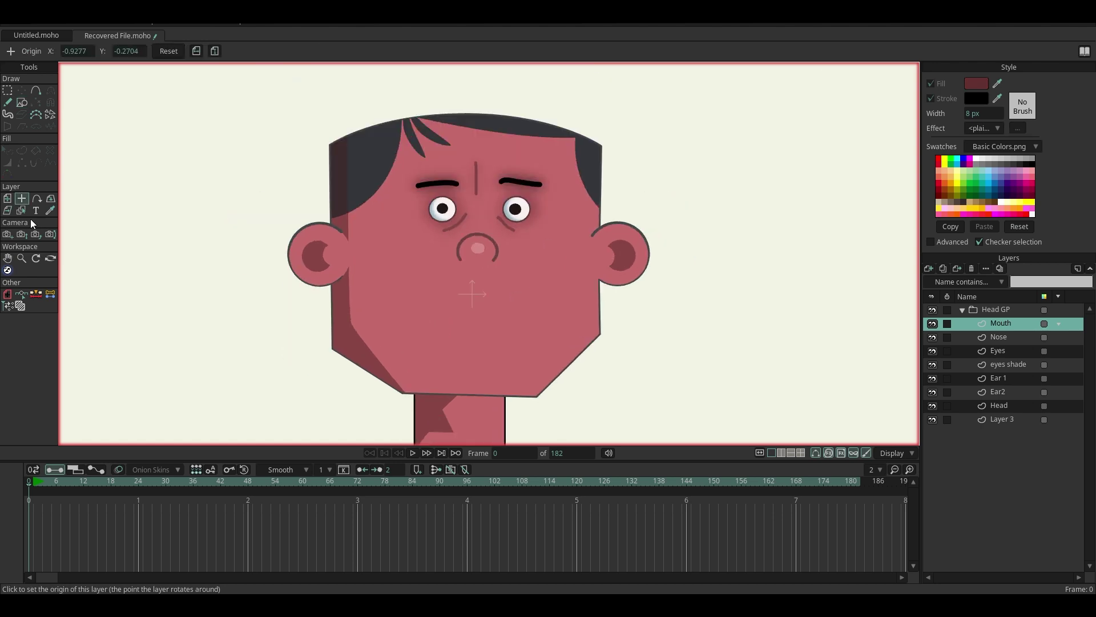
- Draw a wide, thin mouth rectangle below the nose and add a midpoint to its upper and lower edges
click(21, 102)
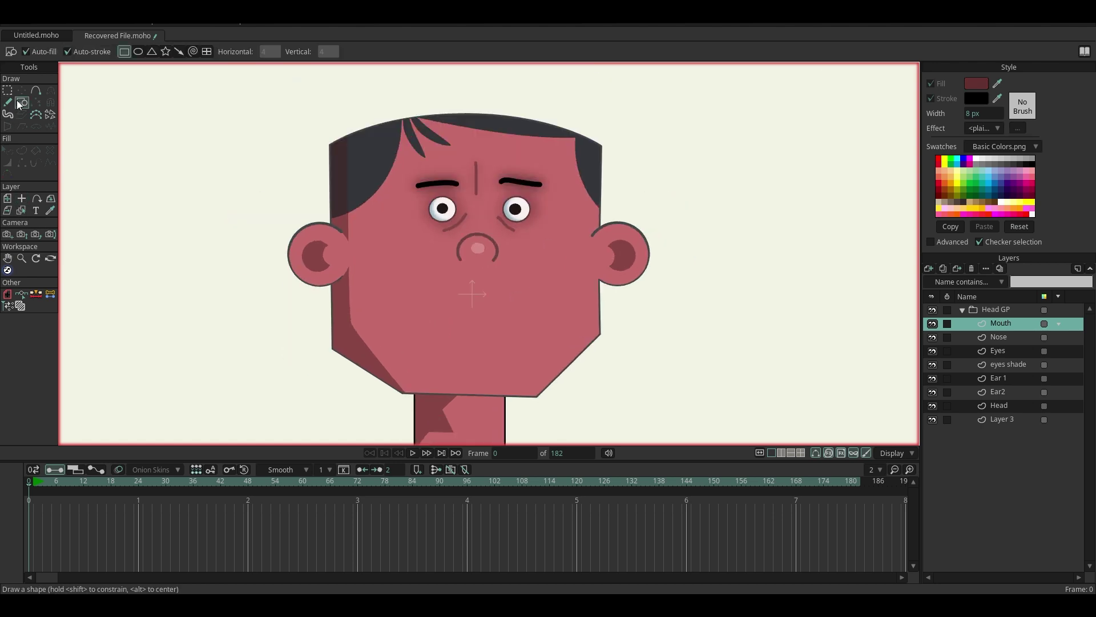
scroll(423, 301, up, 2)
drag(423, 306, 529, 321)
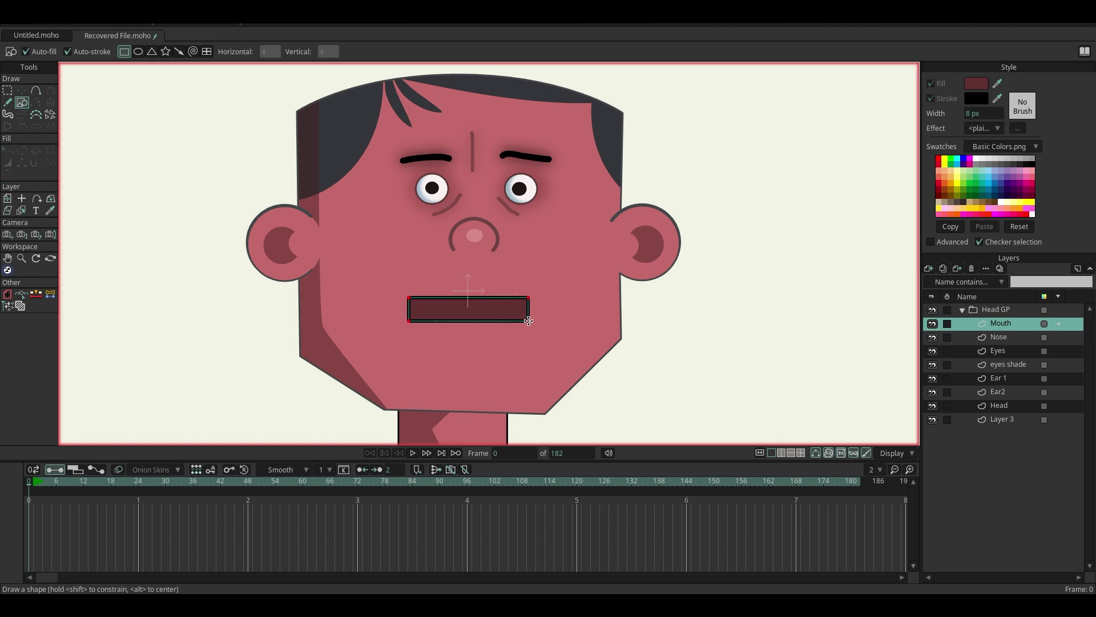
scroll(508, 280, up, 3)
scroll(560, 269, down, 1)
scroll(413, 307, up, 1)
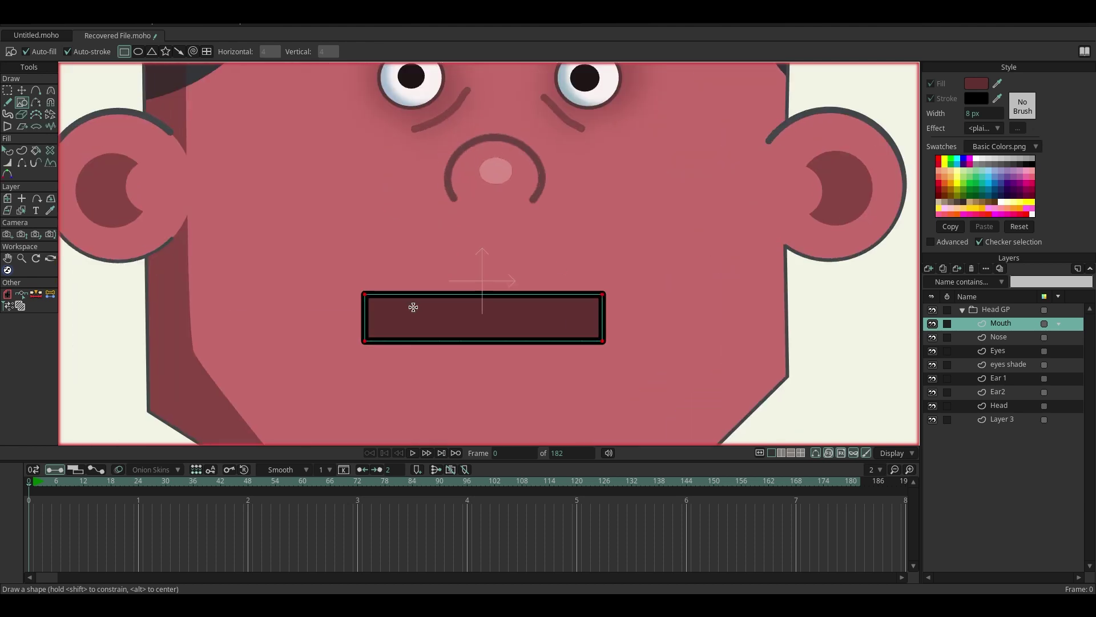
click(36, 90)
scroll(485, 301, up, 1)
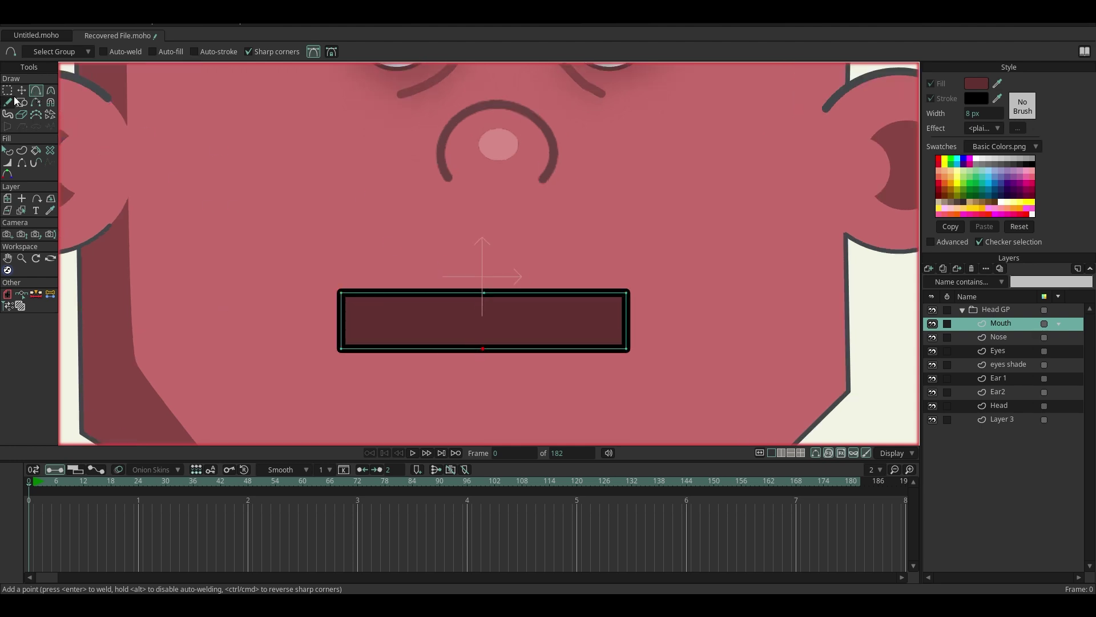
- Draw an oval for the tongue overlapping the lower part of the mouth rectangle
click(22, 102)
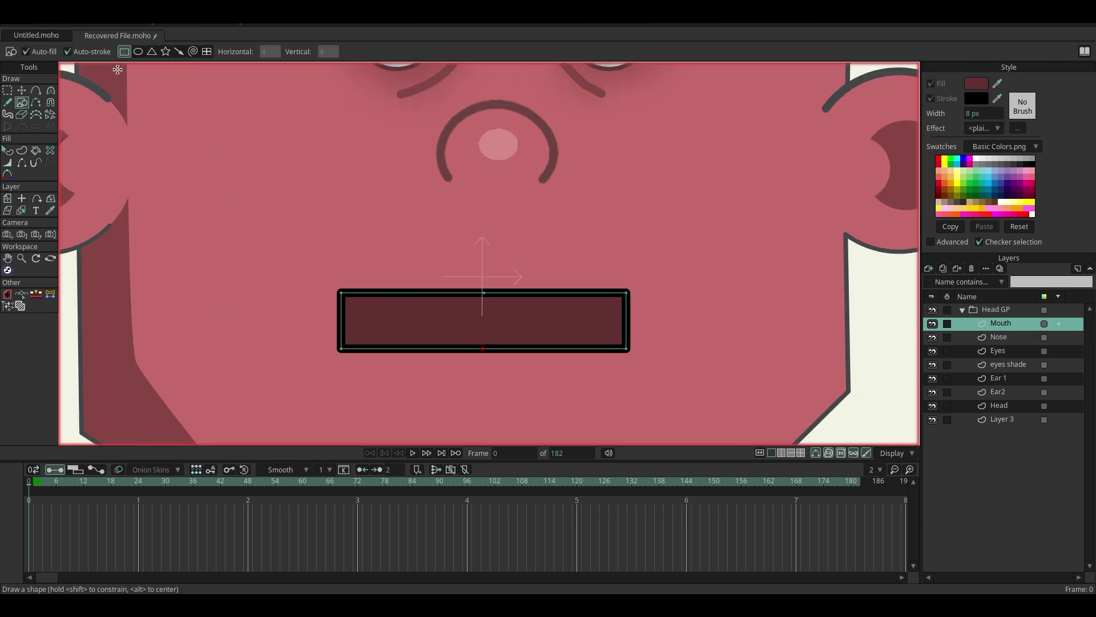
click(138, 52)
scroll(397, 299, down, 1)
drag(377, 294, 585, 405)
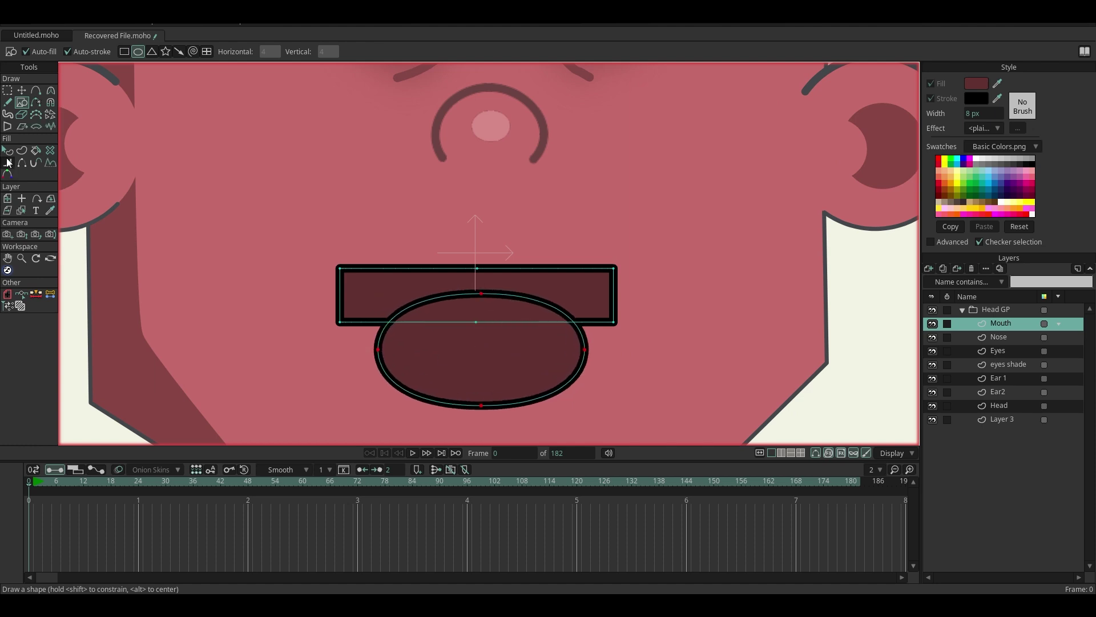
- Give the tongue oval a red stroke and a slightly darker red fill
click(7, 151)
click(976, 99)
click(780, 195)
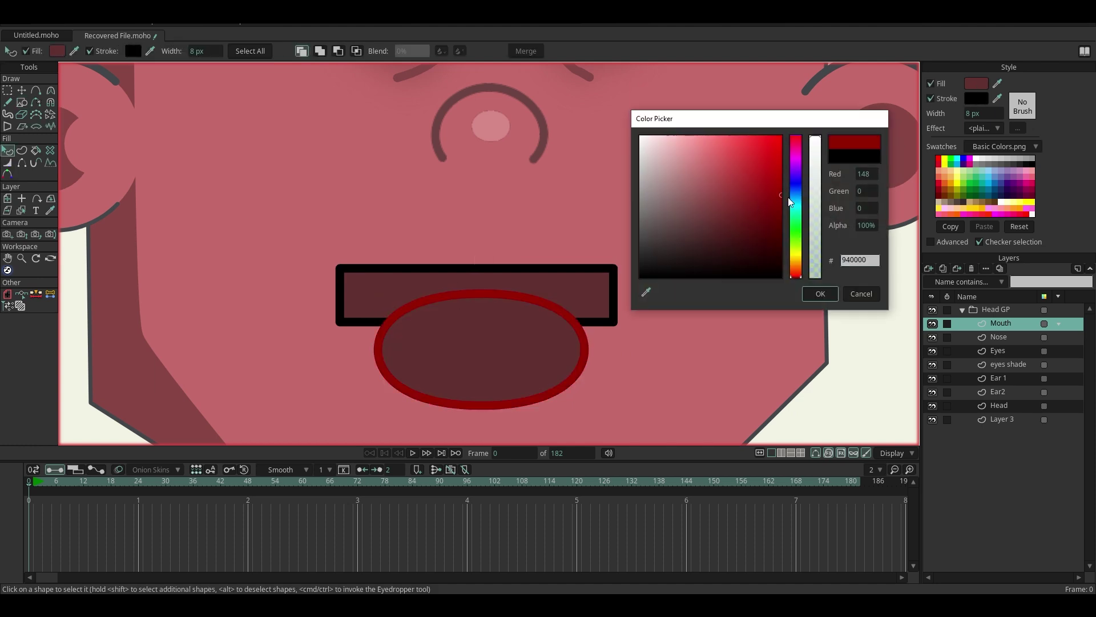
click(750, 161)
click(820, 293)
click(976, 83)
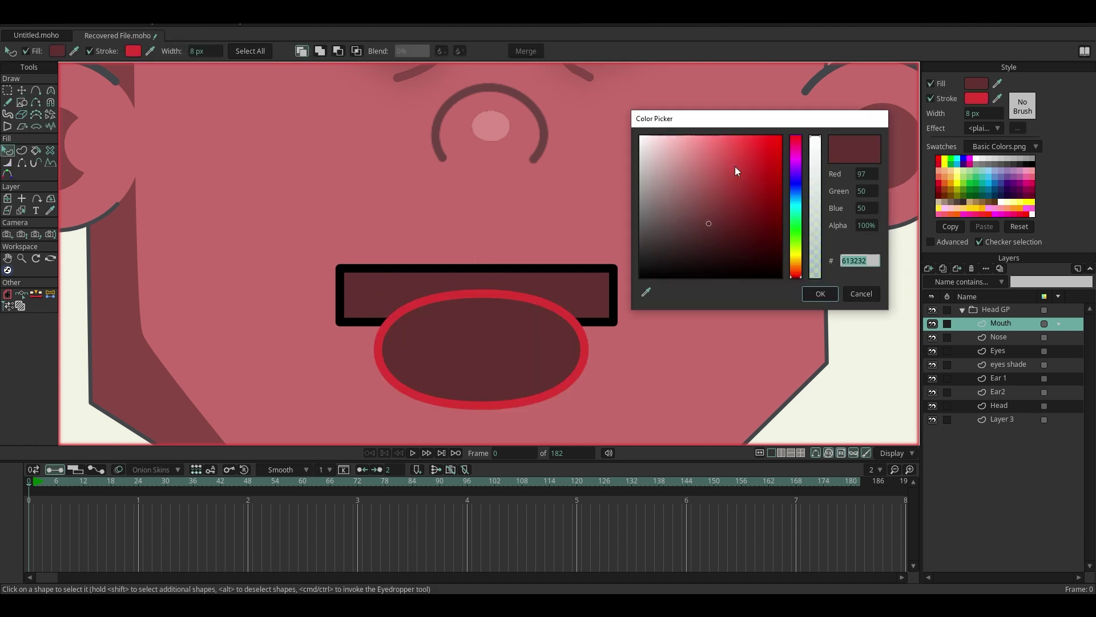
click(738, 159)
click(820, 293)
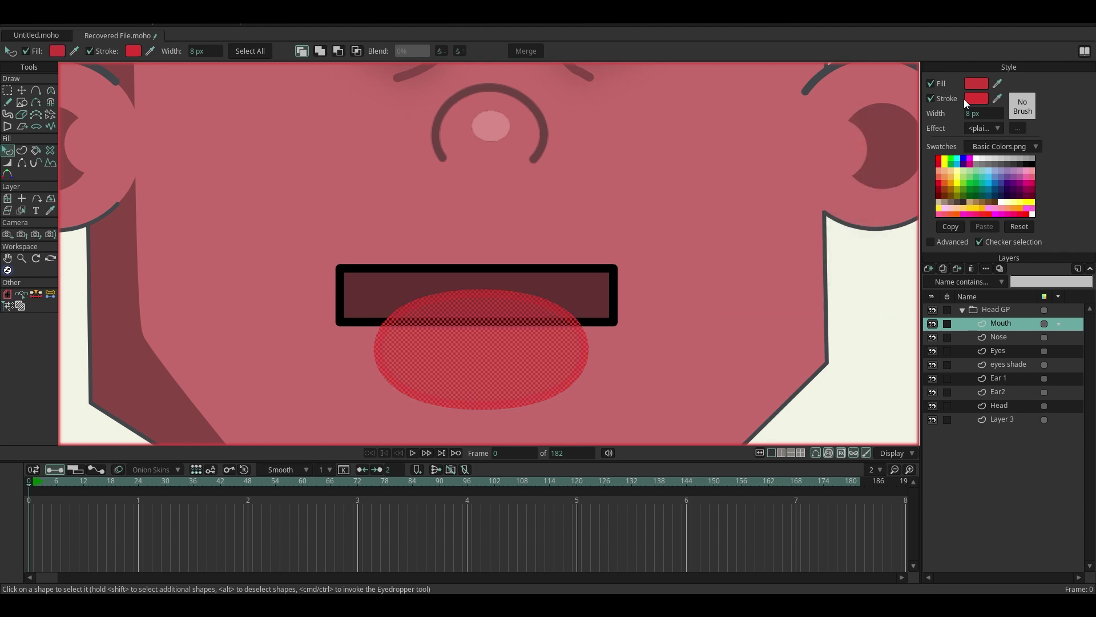
- Set the tongue's stroke colour to dark red A13434 and its stroke width to 4 px
click(976, 98)
drag(750, 192, 736, 185)
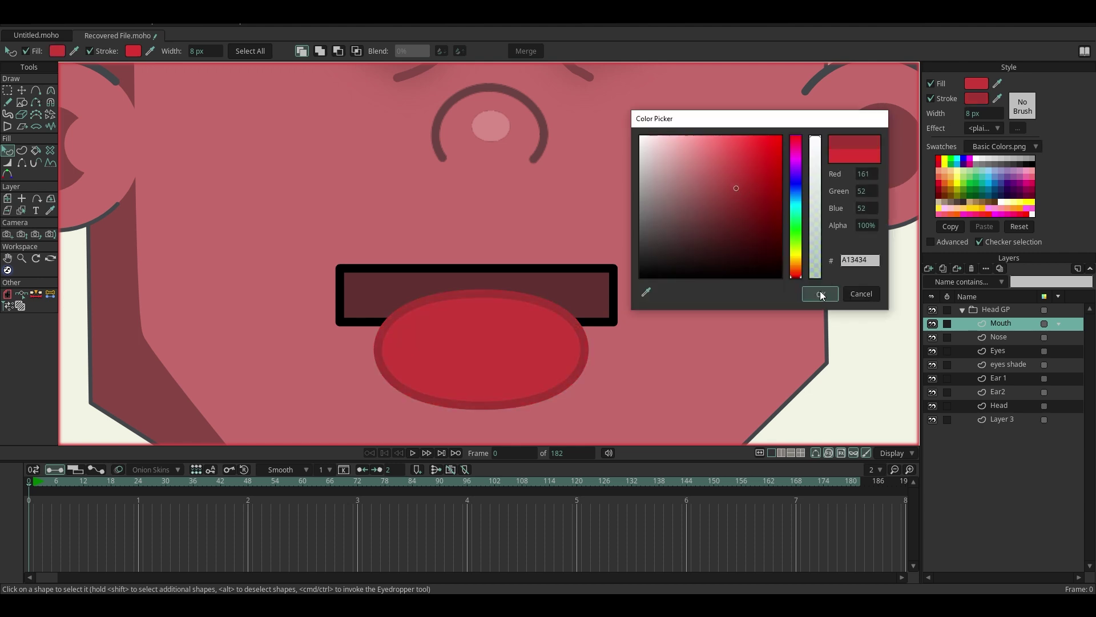
click(821, 294)
drag(973, 115, 958, 117)
click(690, 222)
- Intersect the tongue oval with the mouth rectangle so it is clipped to the mouth's interior
click(490, 338)
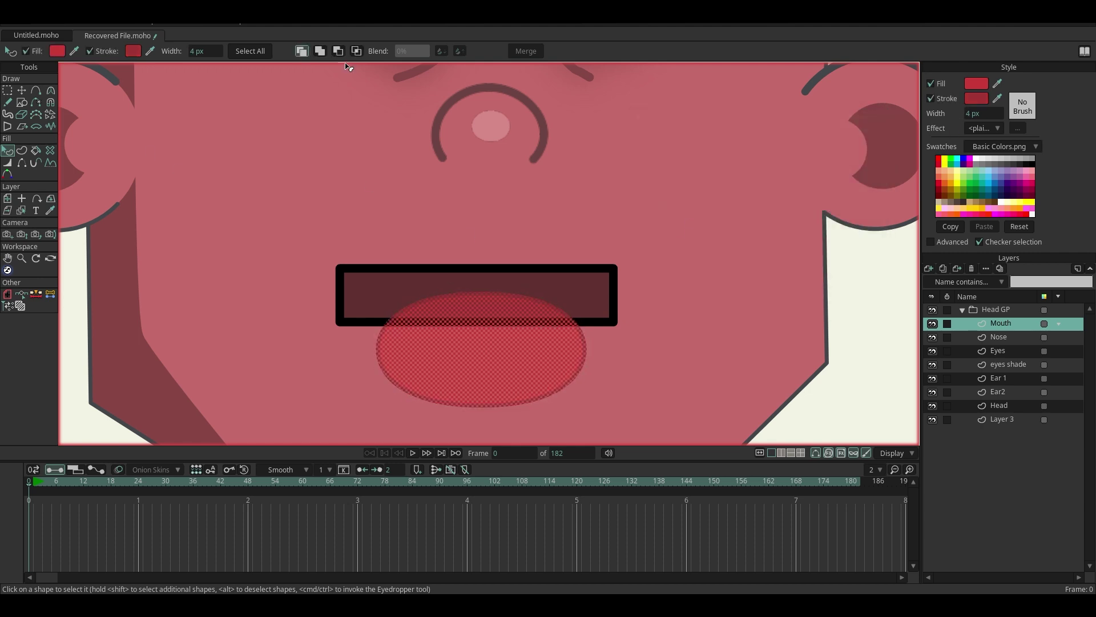
click(356, 51)
click(646, 195)
click(649, 197)
- Duplicate the tongue oval and shape the copy into a wider oval slightly lower in the mouth for the teeth
click(22, 90)
scroll(497, 306, up, 1)
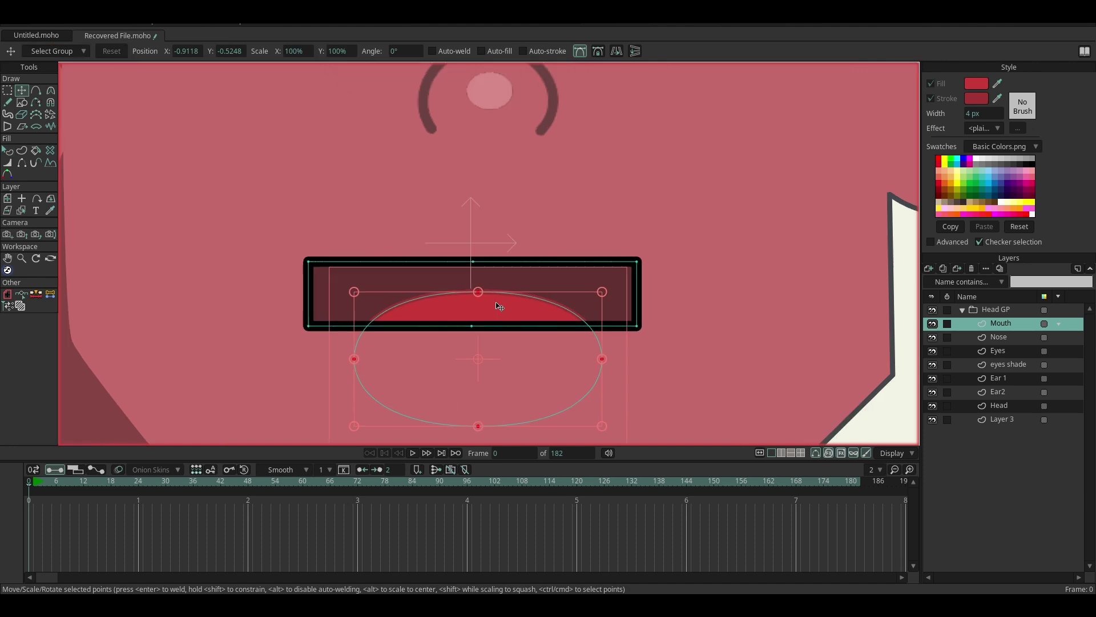
drag(539, 322, 546, 360)
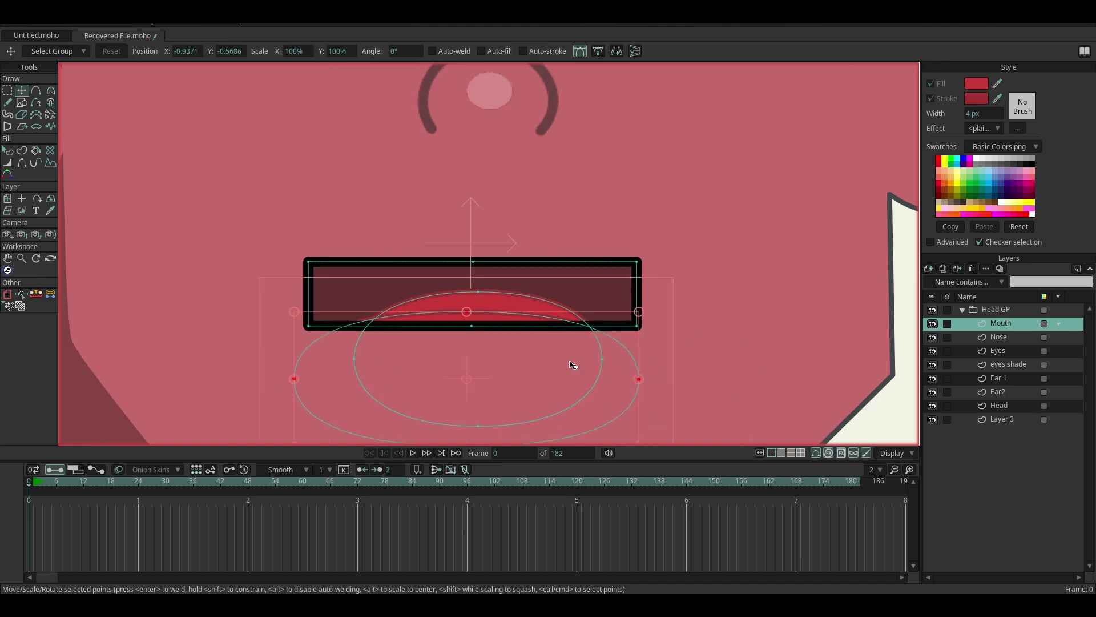
- Give the lower teeth shape an off-white F6F6F6 fill and a light grey-blue stroke
click(10, 151)
click(510, 318)
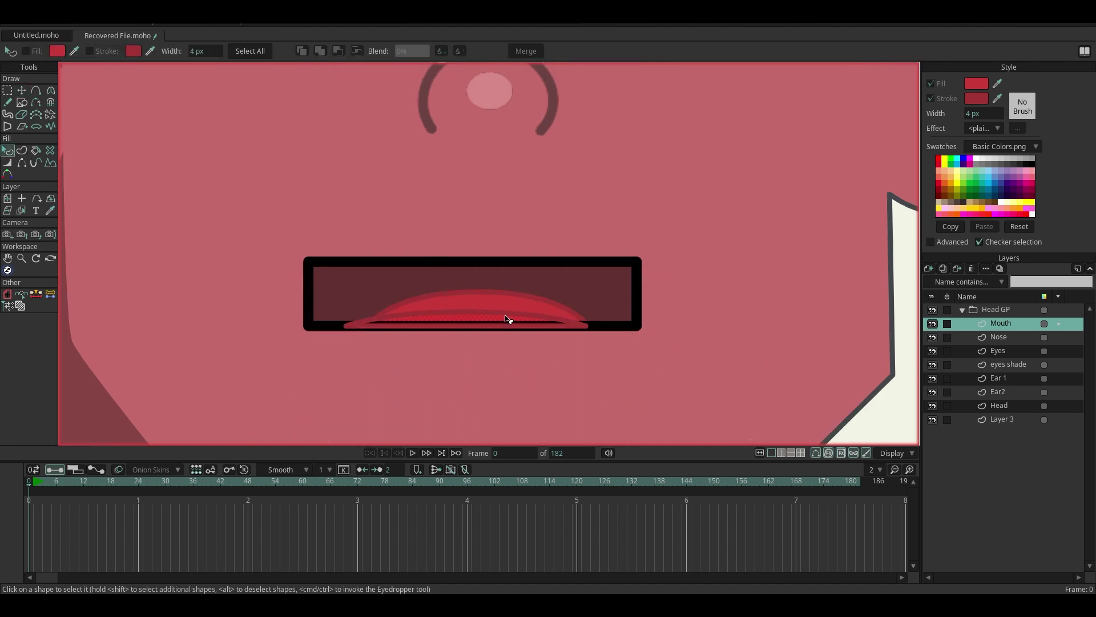
click(976, 83)
click(638, 143)
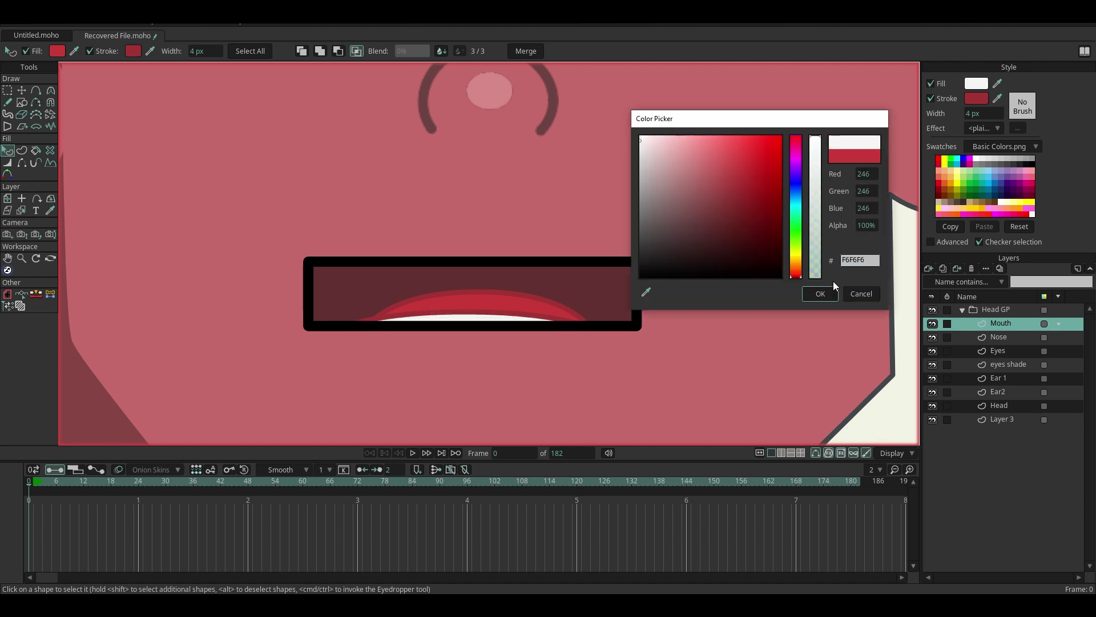
click(820, 293)
click(976, 98)
click(671, 186)
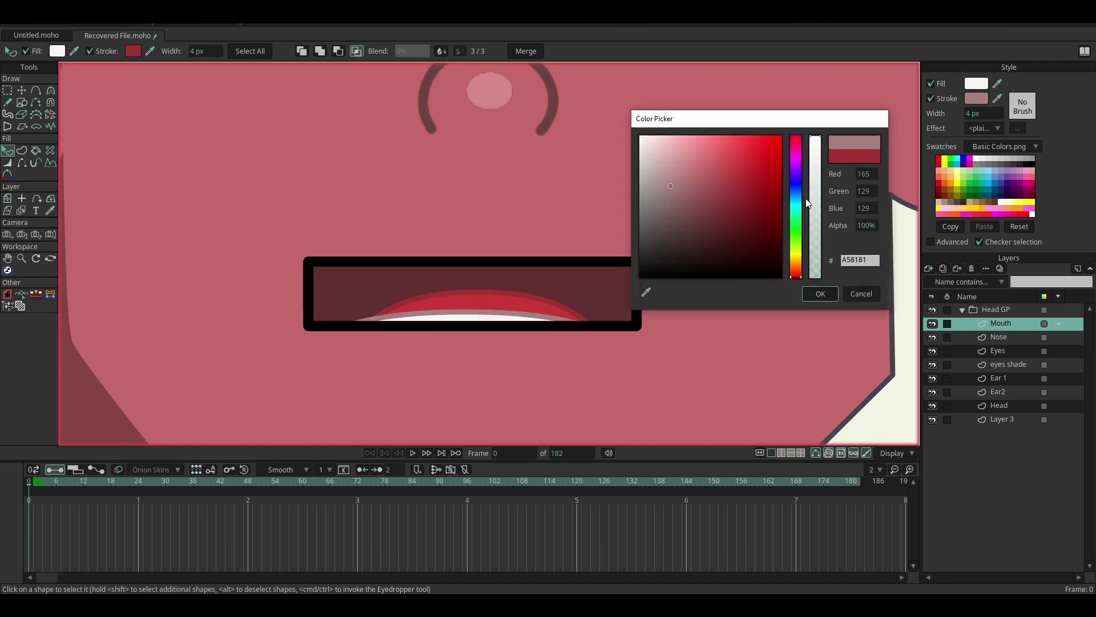
click(798, 200)
click(672, 164)
click(820, 293)
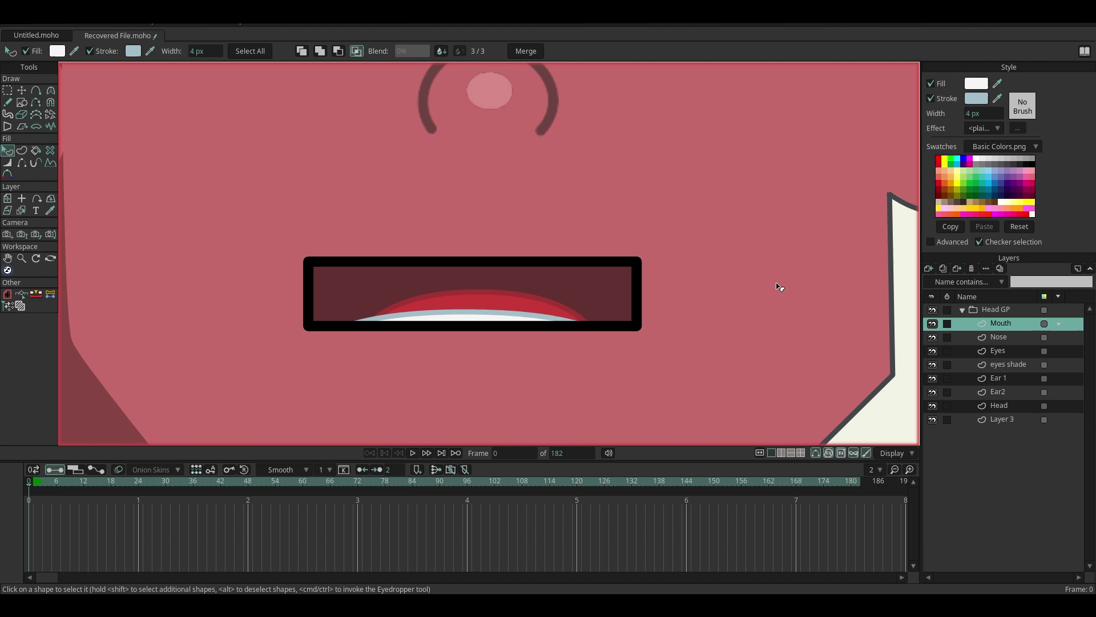
- Reshape the lower teeth into a wide, flat strip and place a copy along the mouth's upper edge
click(21, 90)
drag(465, 311, 466, 368)
drag(497, 403, 548, 214)
scroll(508, 343, up, 2)
key(ctrl+c)
key(ctrl+v)
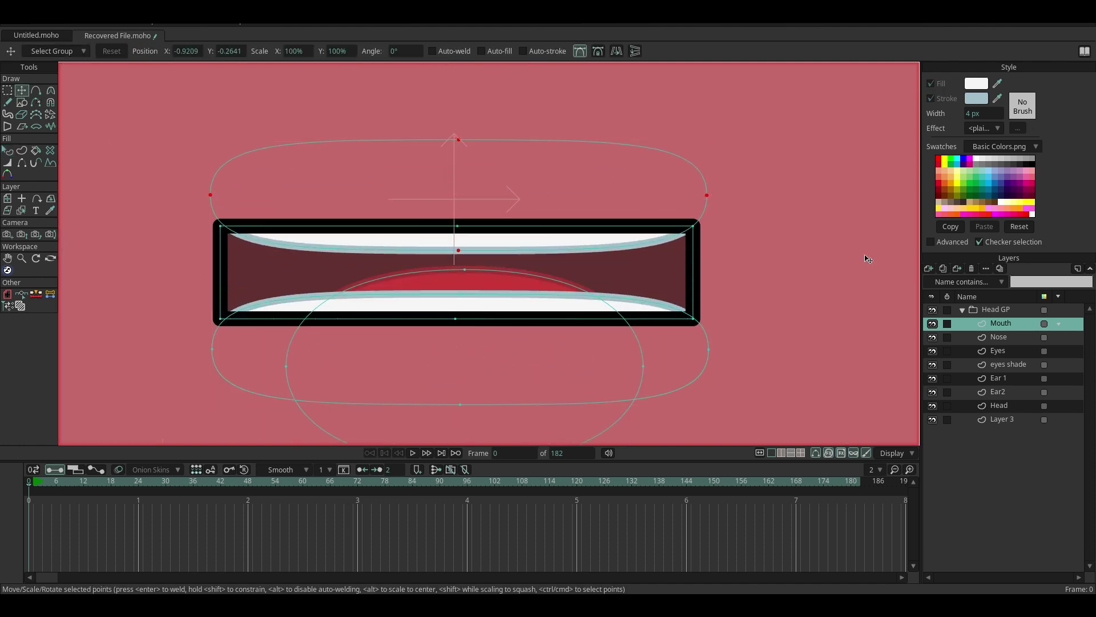
click(125, 108)
- Squash the mouth rectangle vertically into a thin closed-mouth bar
scroll(470, 312, down, 1)
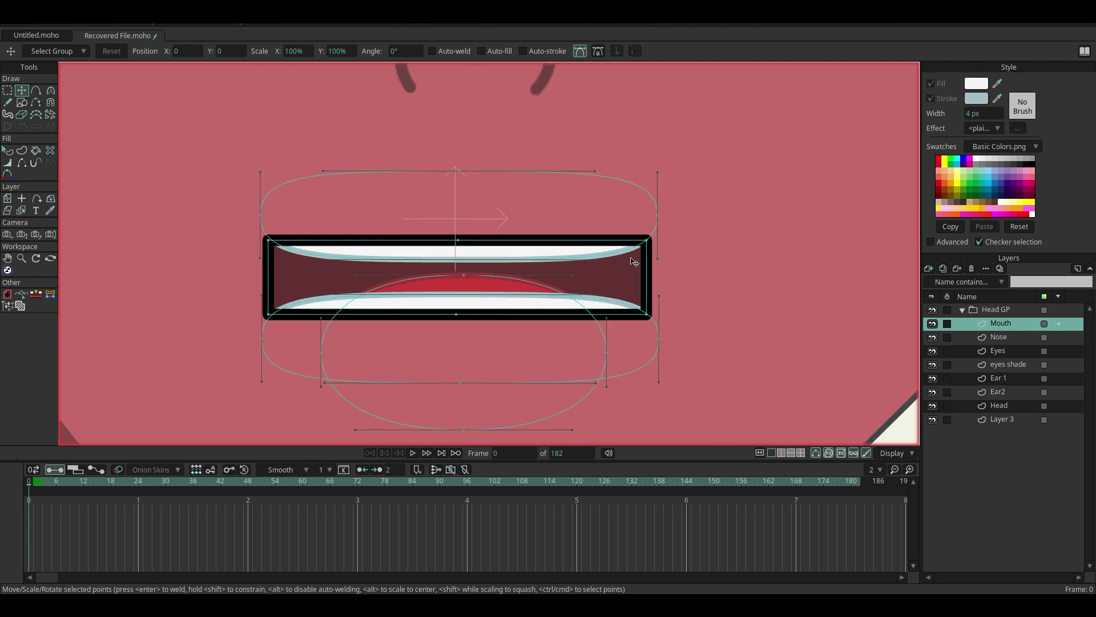
click(360, 240)
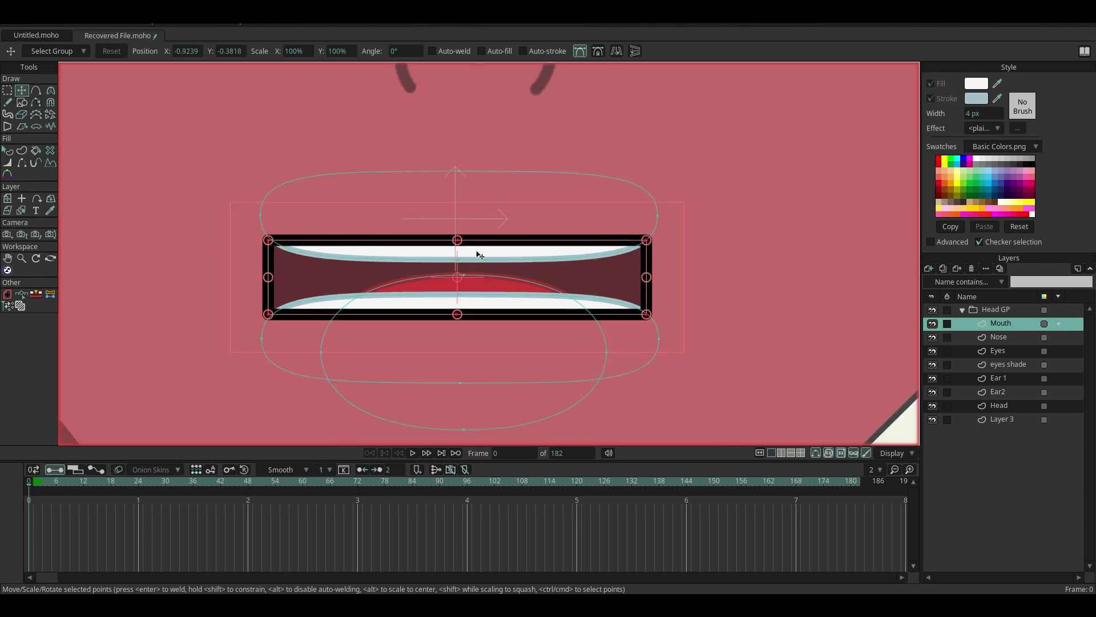
drag(458, 314, 458, 303)
drag(457, 240, 461, 302)
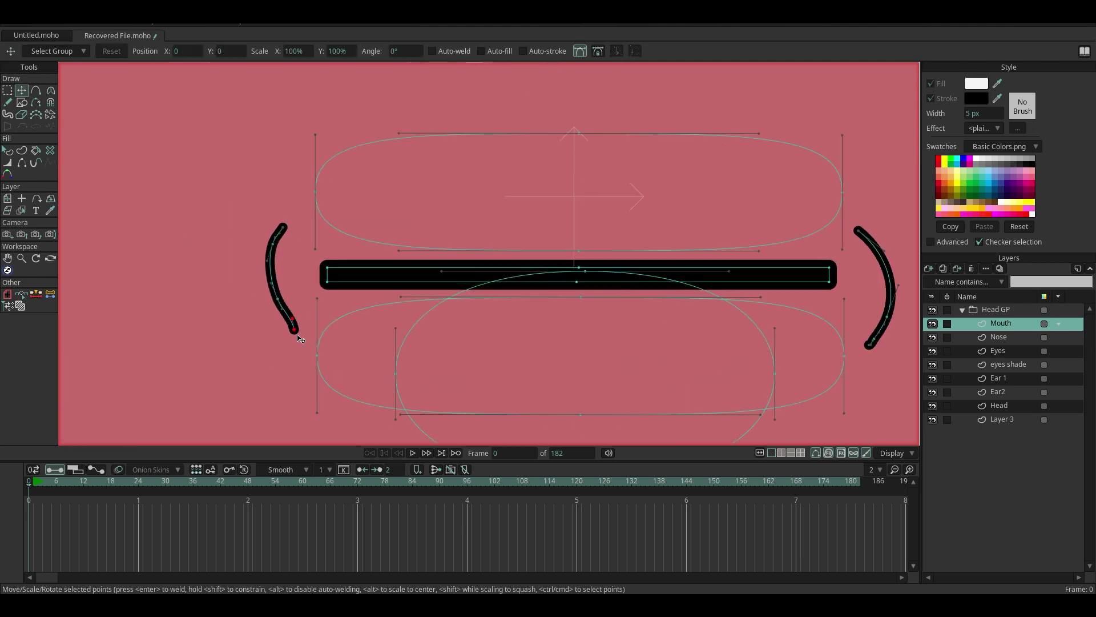
- Reshape both side creases so that their ends curve inward toward the mouth
drag(291, 320, 271, 281)
drag(290, 311, 278, 306)
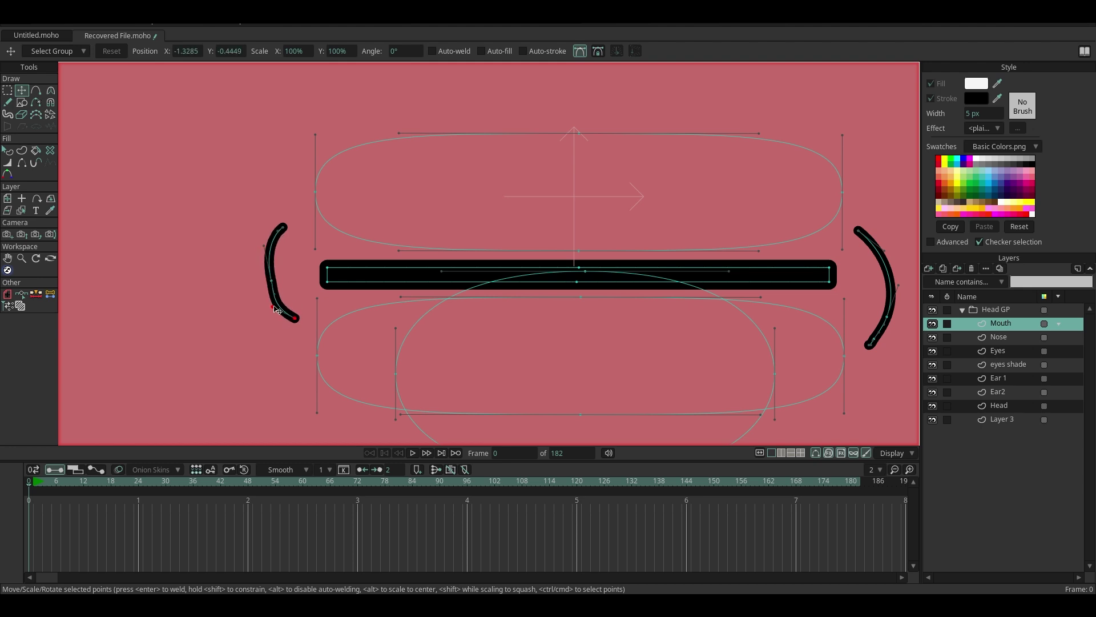
drag(280, 227, 287, 226)
key(Delete)
drag(873, 338, 857, 359)
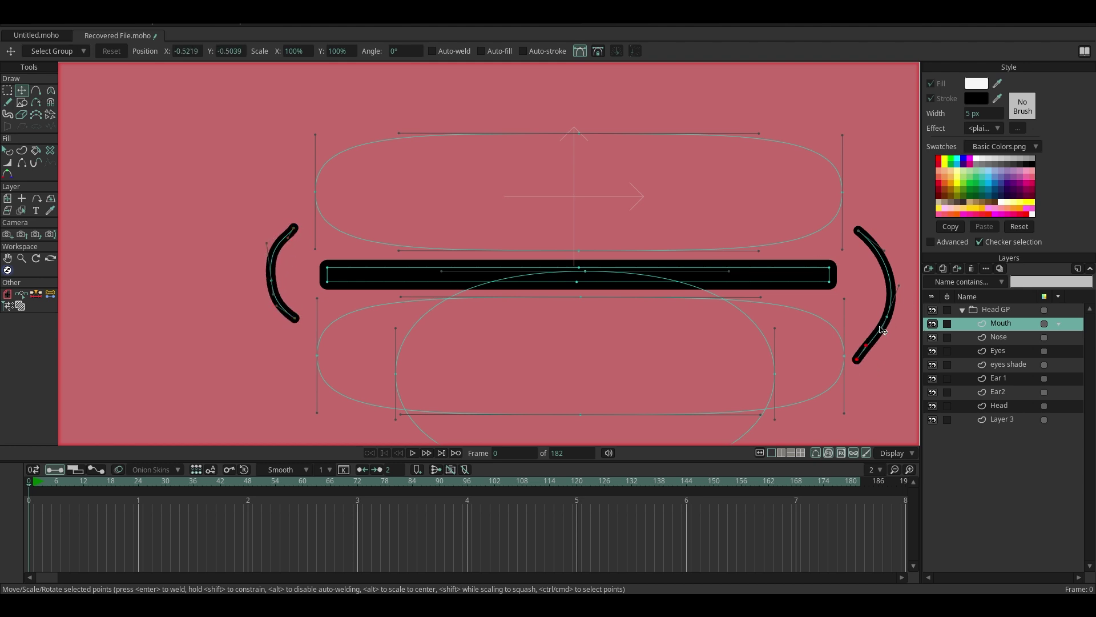
drag(886, 317, 887, 300)
drag(899, 268, 888, 270)
- Draw a short crease line beneath the mouth bar and smooth it into a slight upward-ending curve
click(7, 103)
mouse_move(441, 322)
mouse_down()
mouse_move(676, 318)
mouse_move(703, 330)
mouse_up()
click(22, 91)
scroll(694, 271, up, 2)
key(Delete)
drag(567, 345, 503, 350)
drag(633, 346, 677, 345)
drag(502, 350, 501, 356)
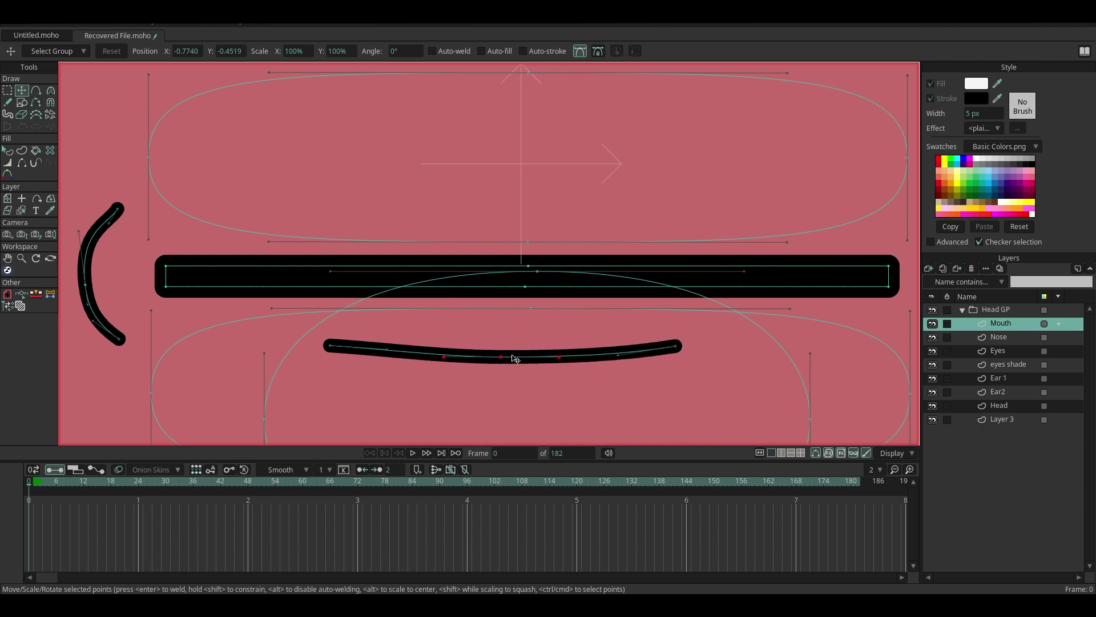
drag(678, 345, 681, 343)
- Adjust the left crease's curve and reduce the line width of both side creases to 0%
mouse_move(109, 223)
mouse_down()
mouse_move(105, 210)
mouse_move(84, 235)
mouse_up()
click(7, 163)
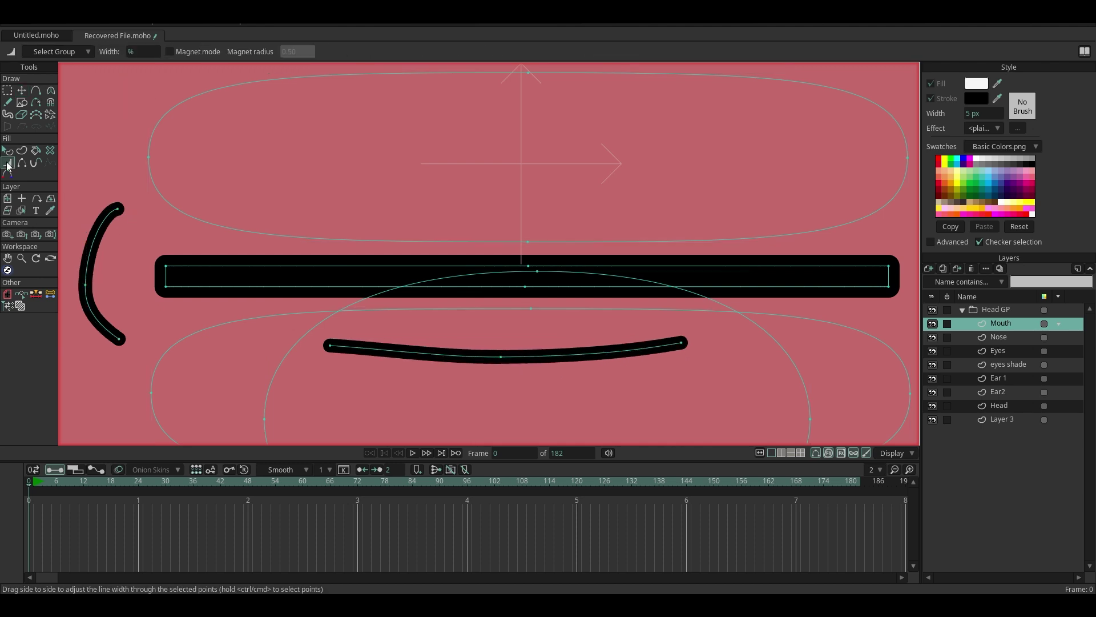
scroll(341, 227, down, 1)
drag(167, 316, 114, 260)
drag(163, 213, 70, 237)
scroll(566, 205, down, 2)
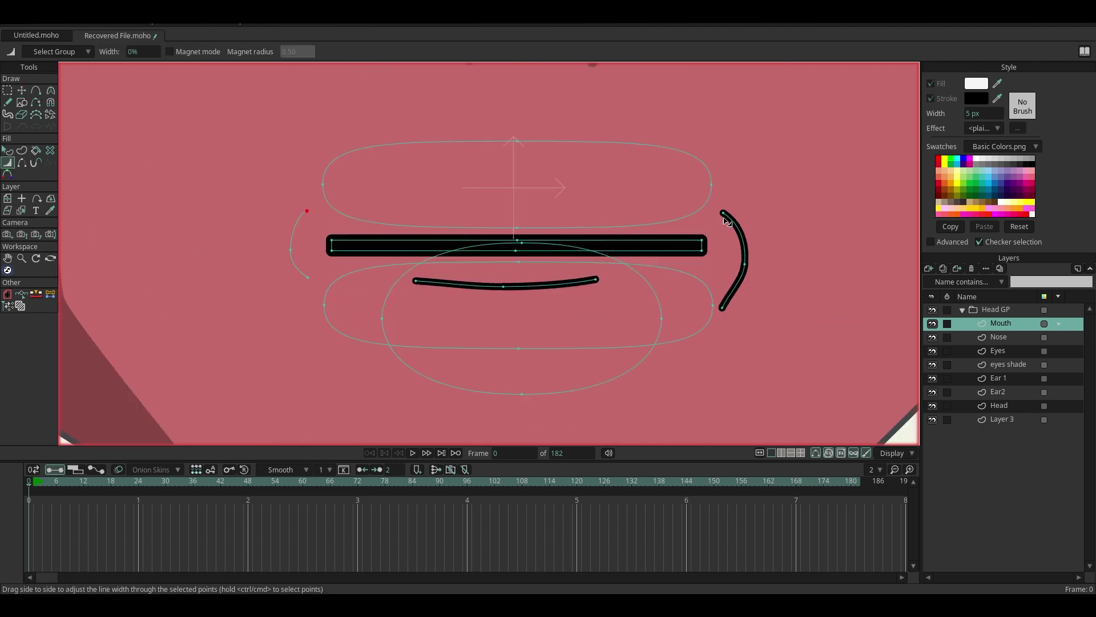
drag(724, 214, 691, 231)
drag(744, 264, 574, 341)
- Raise the ends of the crease beneath the mouth and stretch its middle handles into a broader, smoother arc
scroll(509, 286, up, 2)
mouse_move(509, 286)
mouse_down()
mouse_move(526, 292)
mouse_move(494, 293)
mouse_up()
click(22, 90)
scroll(351, 203, up, 2)
drag(379, 303, 386, 290)
drag(758, 309, 761, 296)
drag(627, 322, 639, 322)
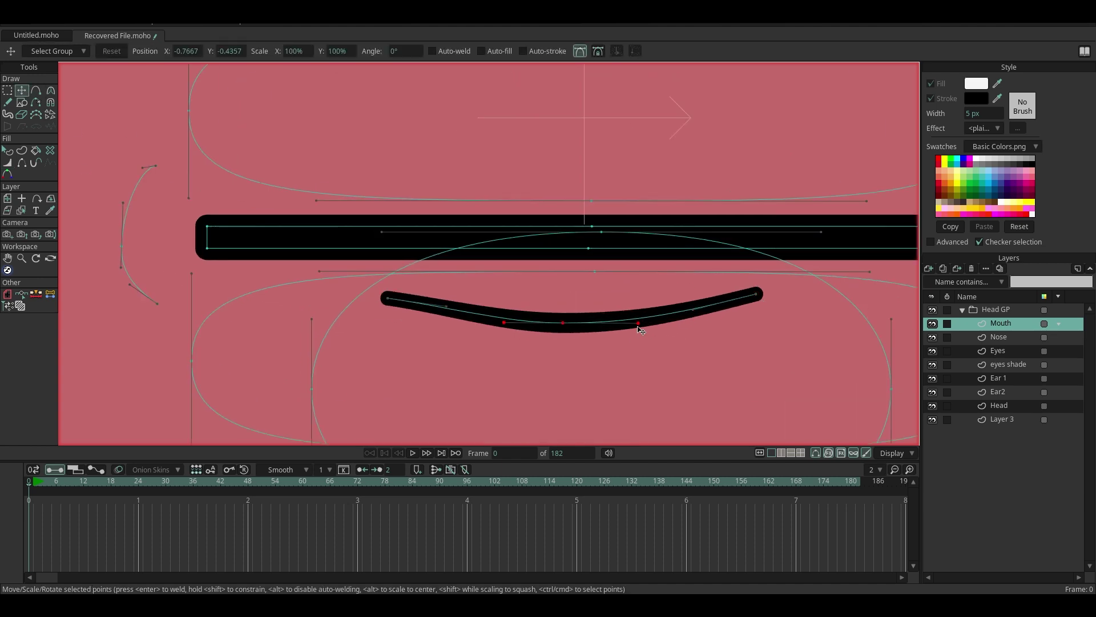
drag(503, 322, 424, 313)
drag(639, 326, 647, 325)
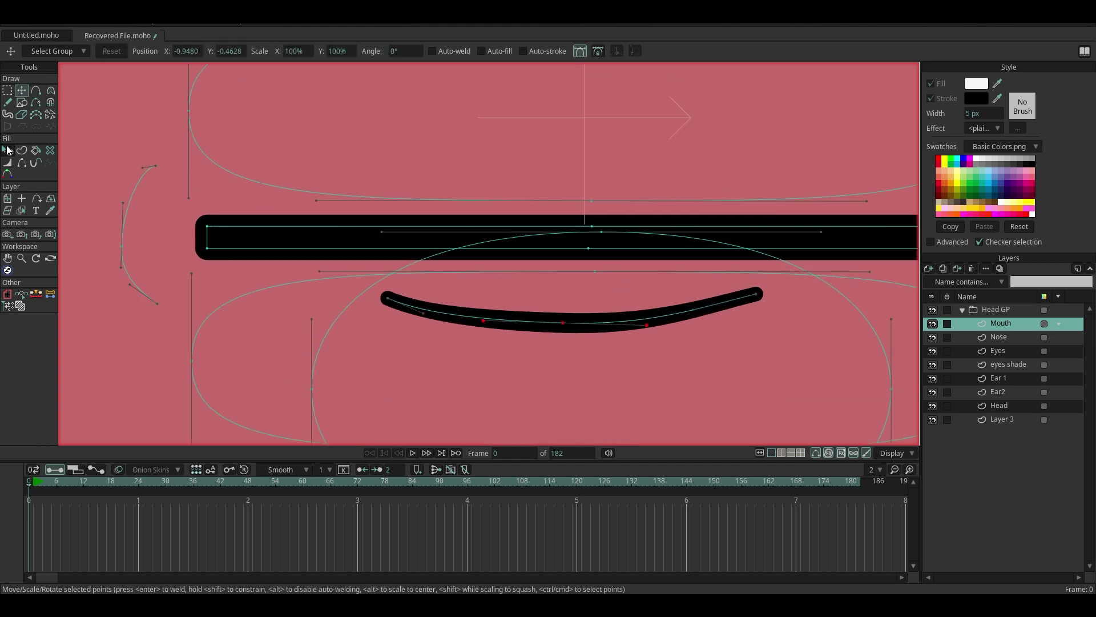
- Taper both ends of the crease beneath the mouth to zero width and adjust its middle point
click(8, 162)
drag(388, 299, 297, 308)
drag(756, 294, 301, 343)
click(22, 90)
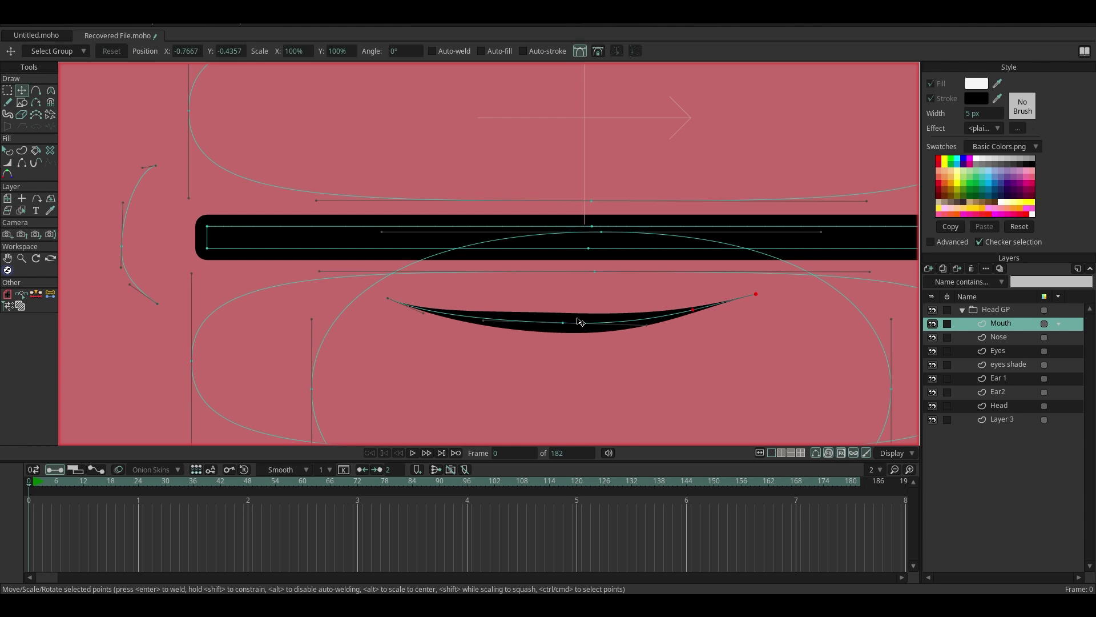
click(582, 320)
drag(592, 324, 606, 311)
scroll(507, 380, down, 3)
- Convert the Head GP group layer to a bone layer
click(1001, 309)
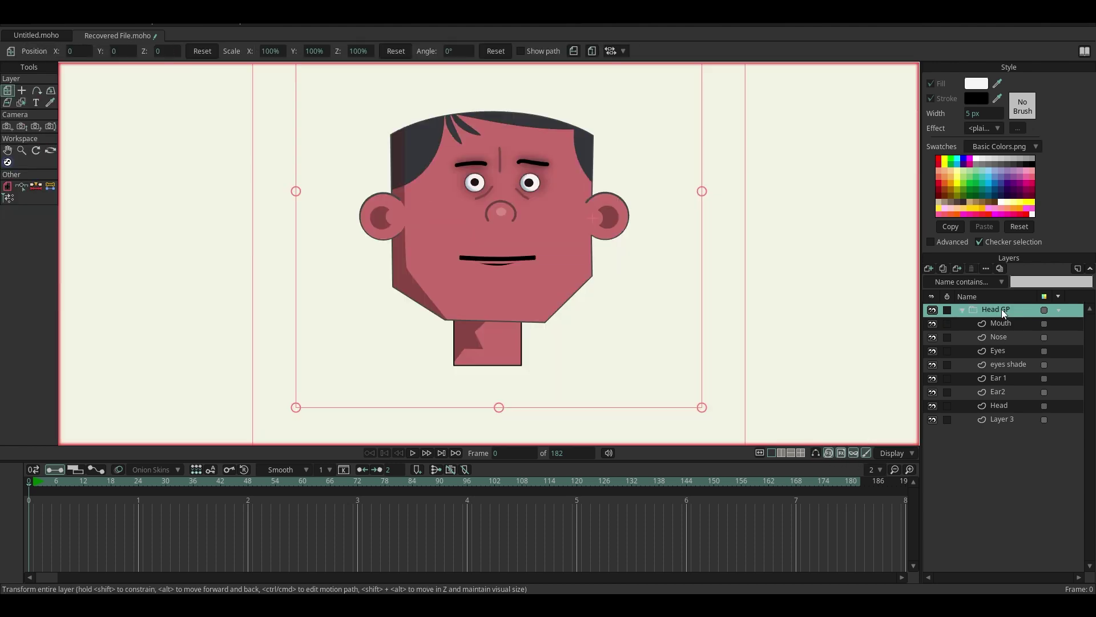
right_click(1002, 310)
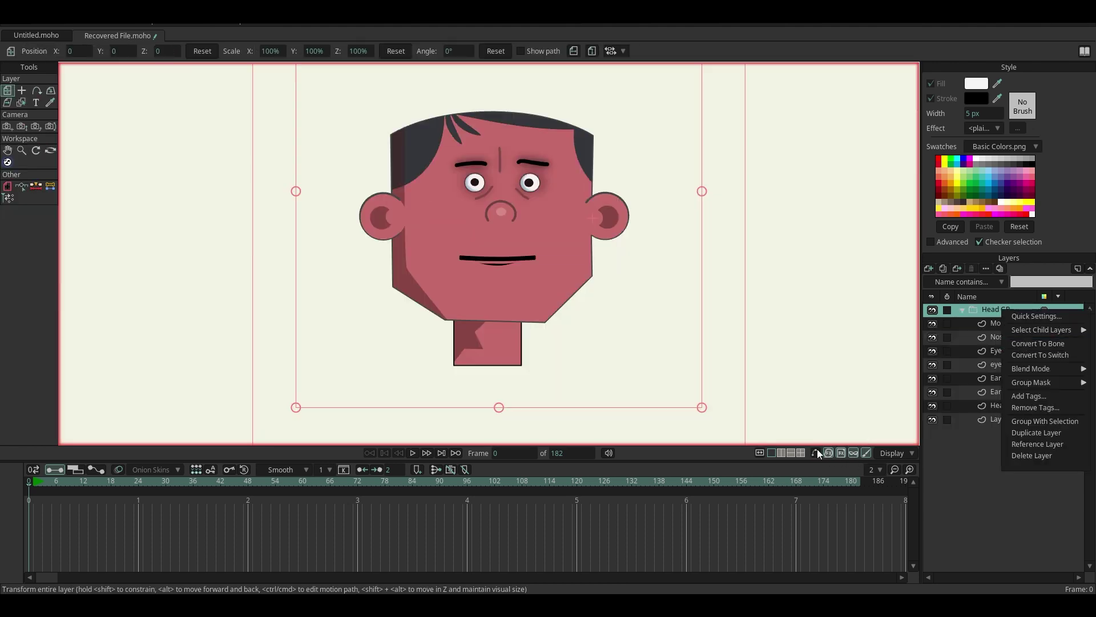
key(Escape)
click(962, 310)
right_click(983, 308)
click(1019, 341)
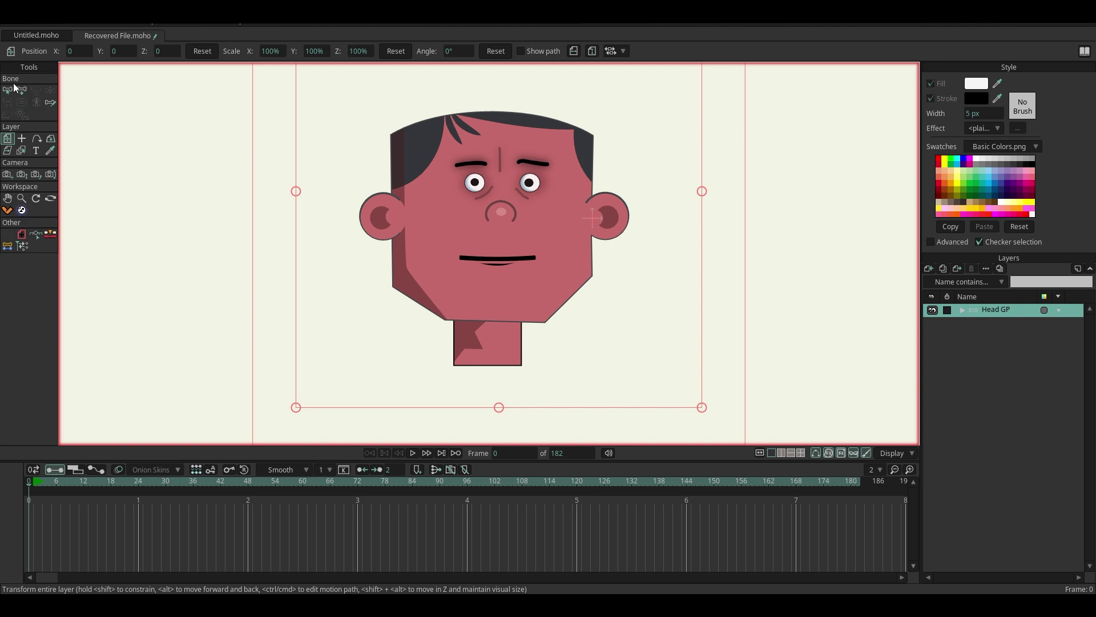
- Add a vertical control bone in the empty space beside the head
scroll(507, 317, up, 2)
scroll(507, 318, down, 2)
scroll(507, 318, down, 4)
scroll(633, 291, up, 3)
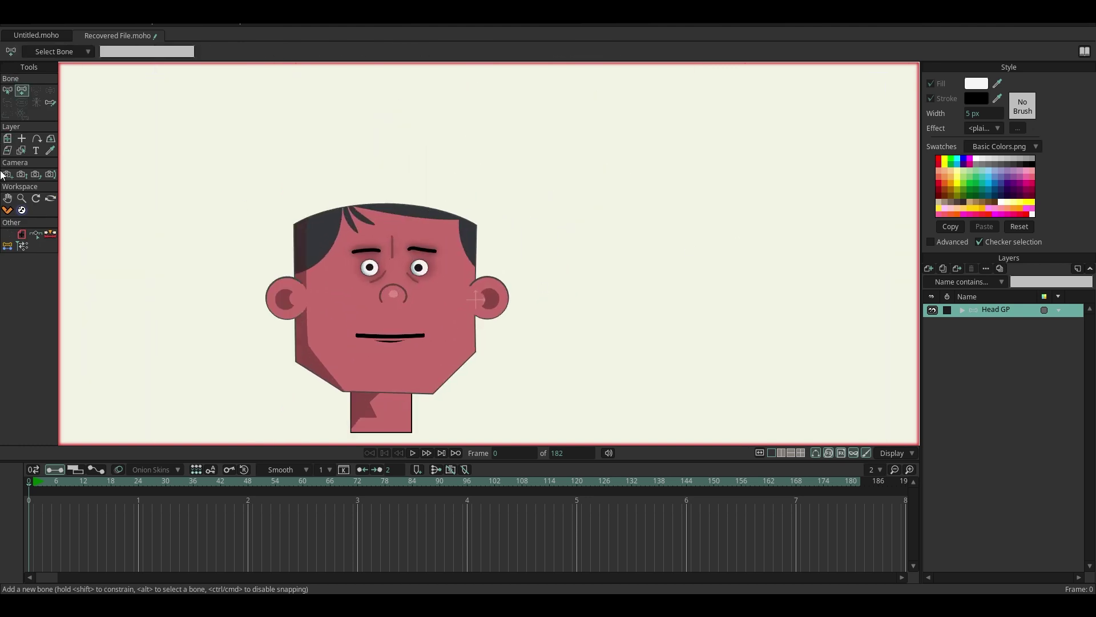
scroll(619, 294, up, 2)
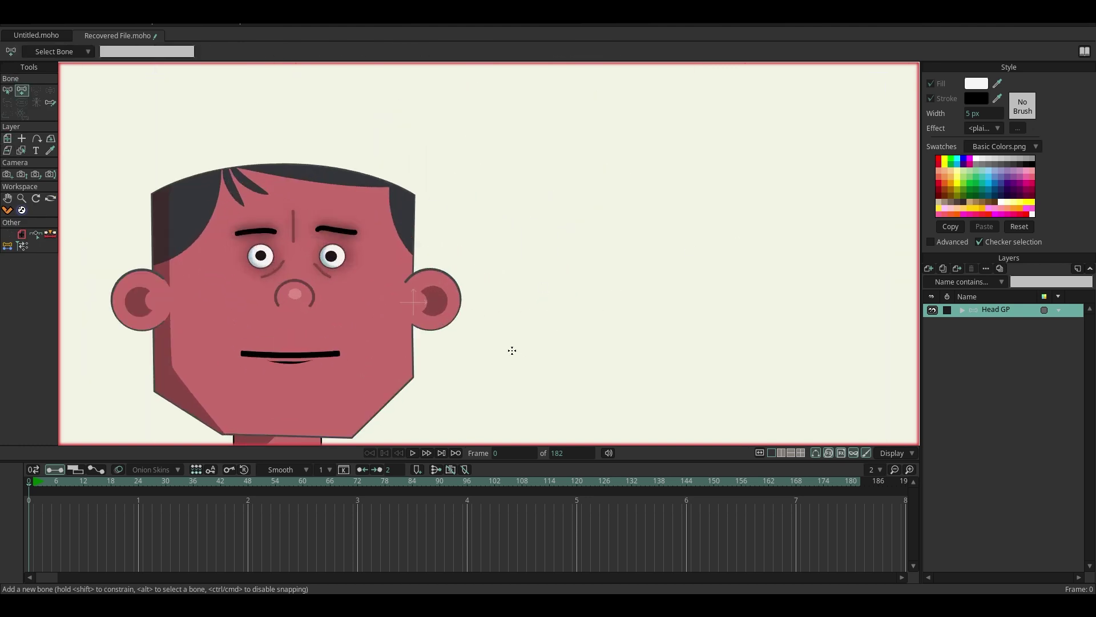
click(22, 101)
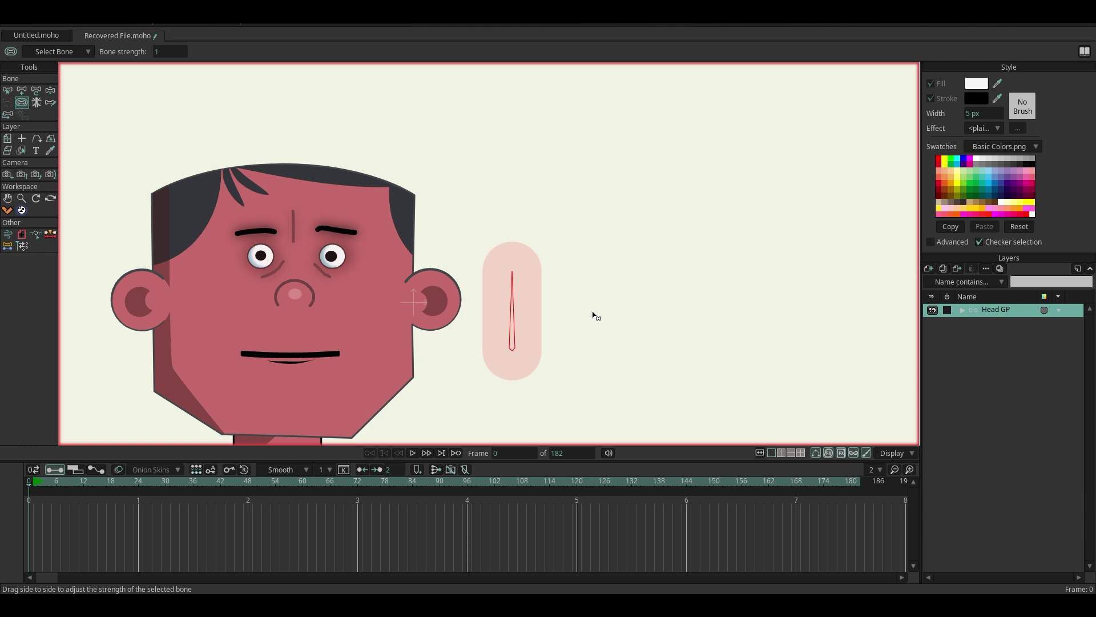
click(8, 89)
- Enable angle constraints on the control bone with a range of -70° to 0°
click(54, 52)
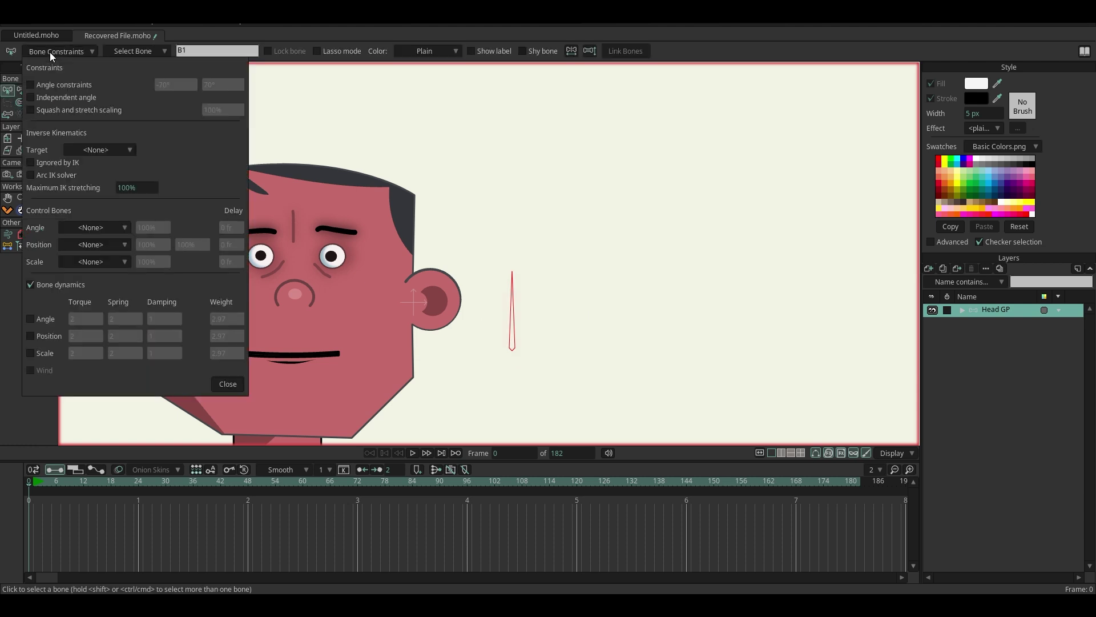
click(38, 84)
click(219, 85)
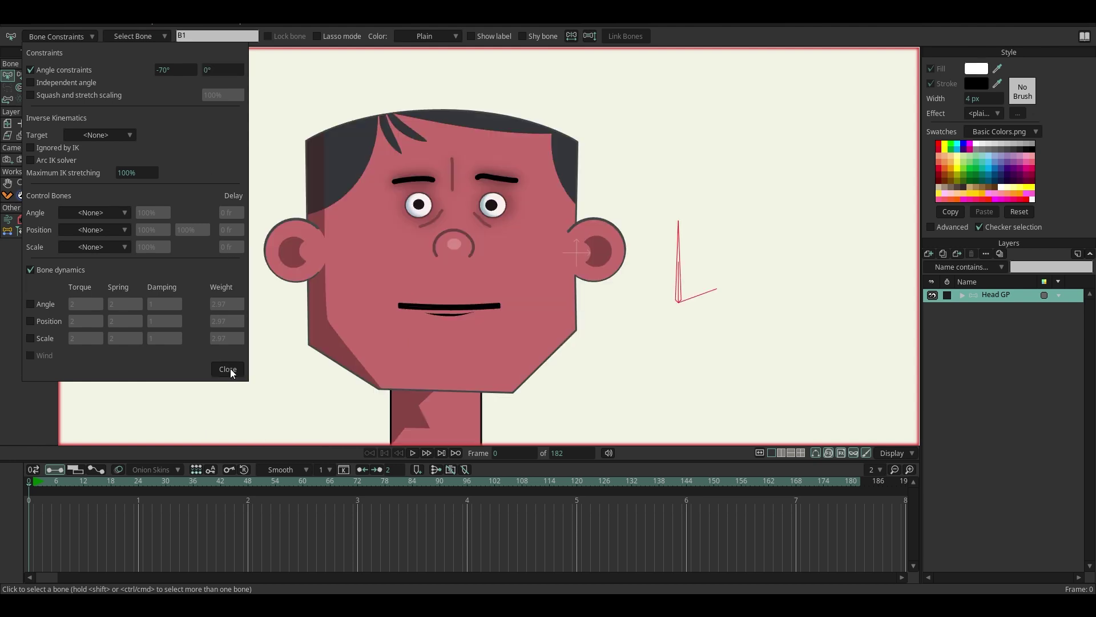
click(228, 370)
scroll(694, 283, up, 2)
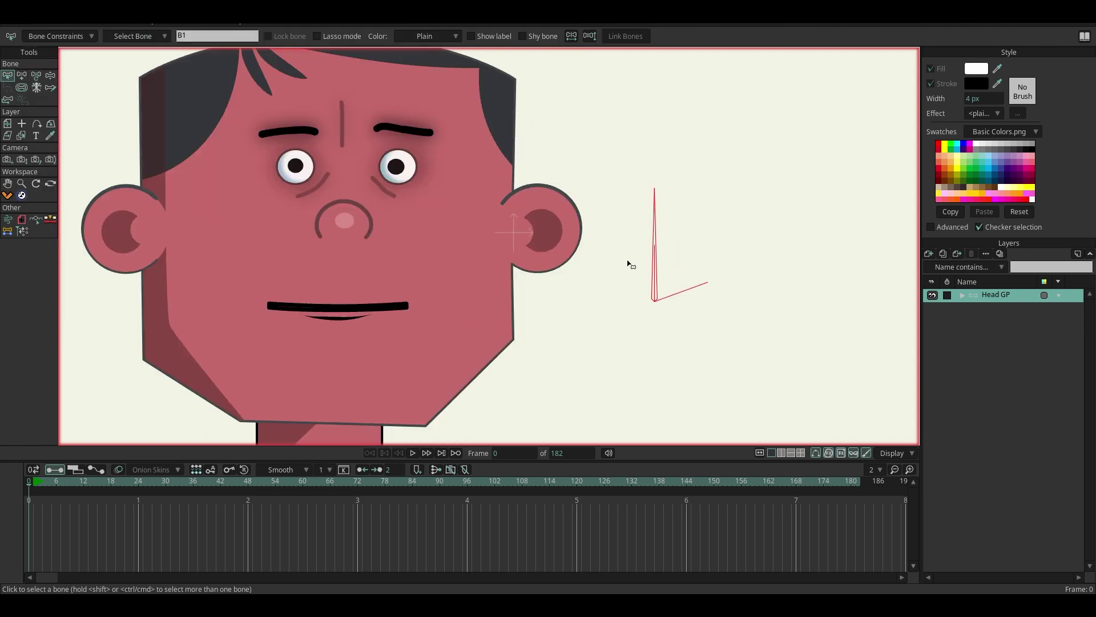
- Duplicate the control bone into seven, arranged in an upper row of four and a lower row of three
click(50, 77)
click(36, 78)
scroll(120, 114, down, 3)
scroll(495, 264, up, 3)
scroll(474, 257, down, 4)
scroll(502, 228, up, 3)
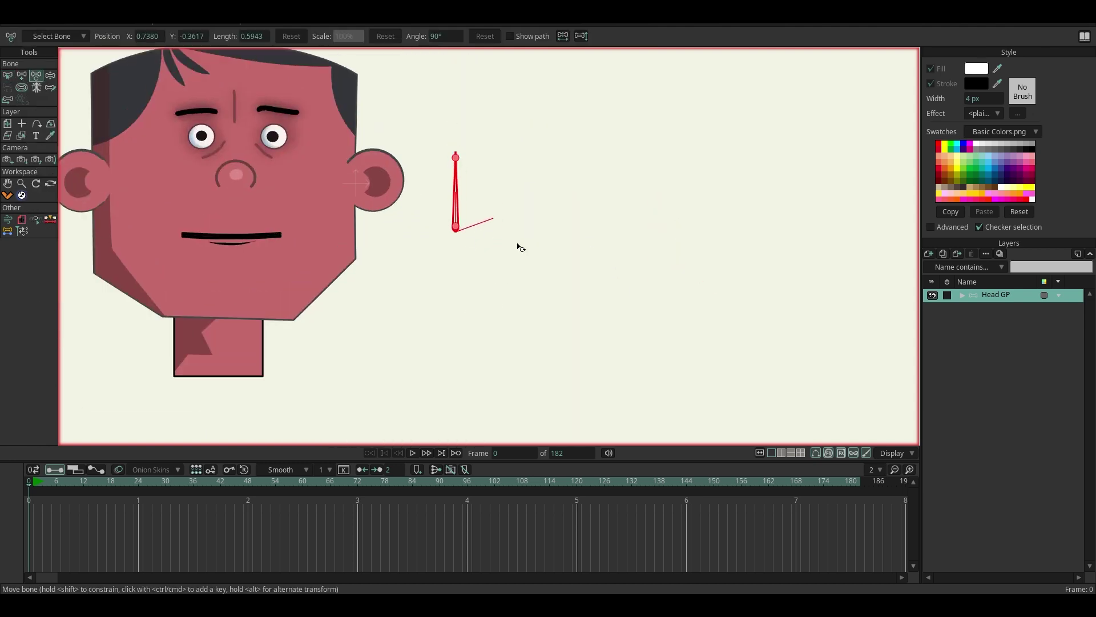
scroll(599, 334, down, 1)
scroll(480, 232, up, 1)
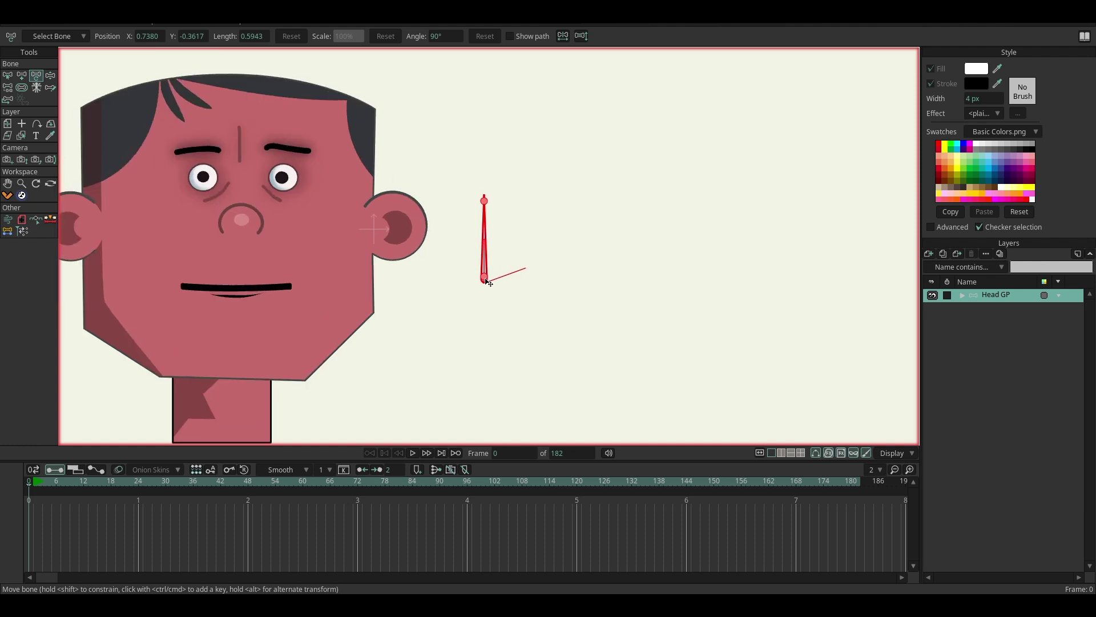
drag(489, 278, 537, 390)
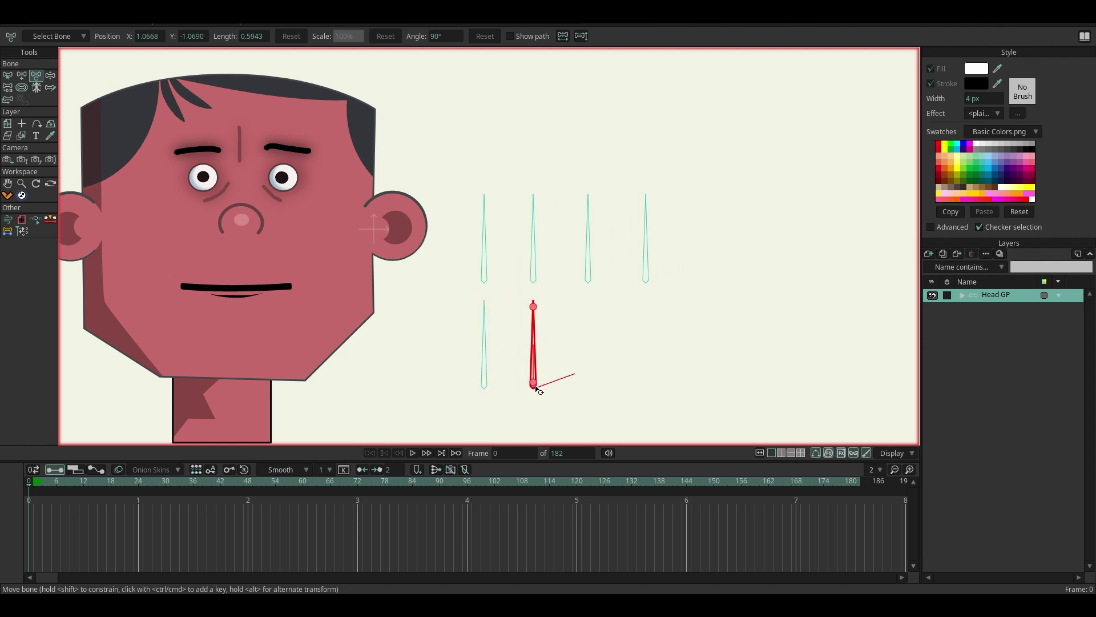
scroll(690, 306, down, 2)
- Rename the upper row's bones, calling the first three A,I,Ah, EE and O,Q
click(7, 76)
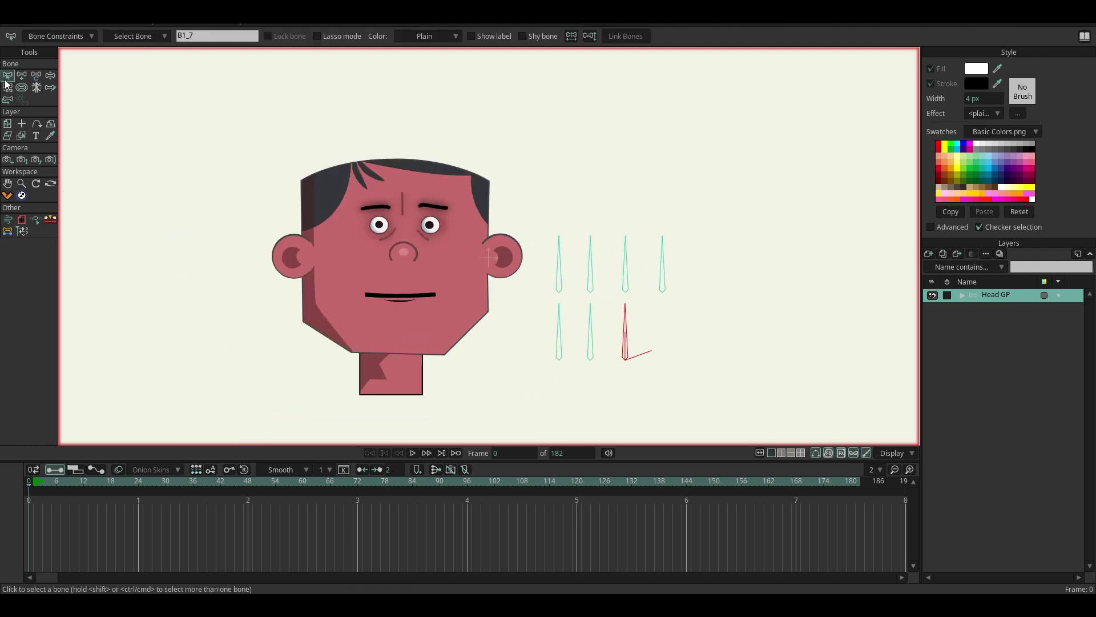
click(559, 247)
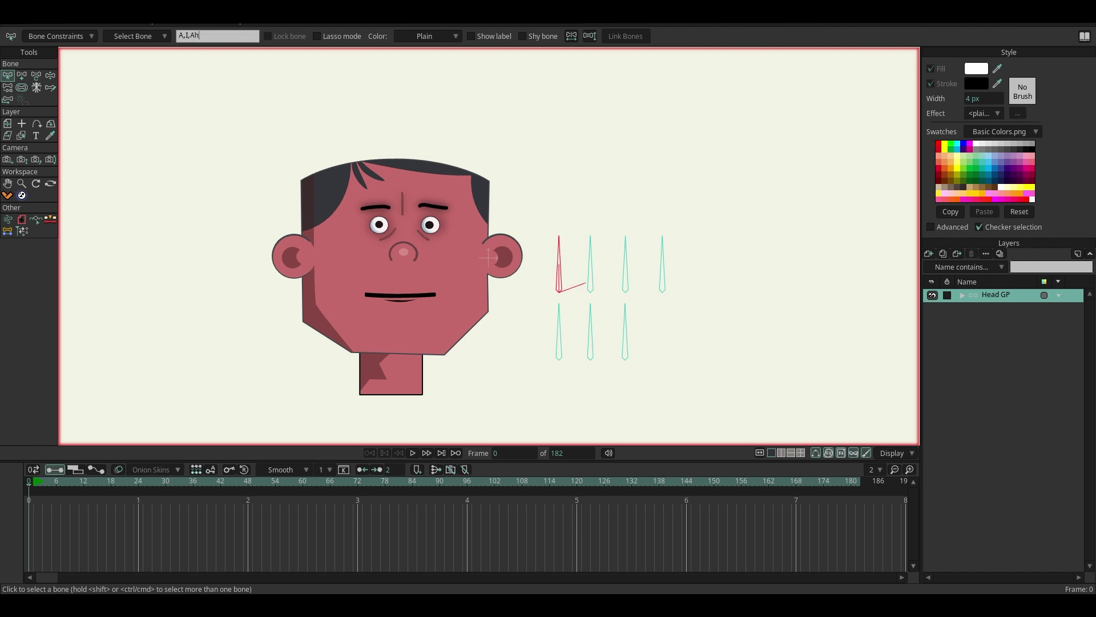
click(593, 261)
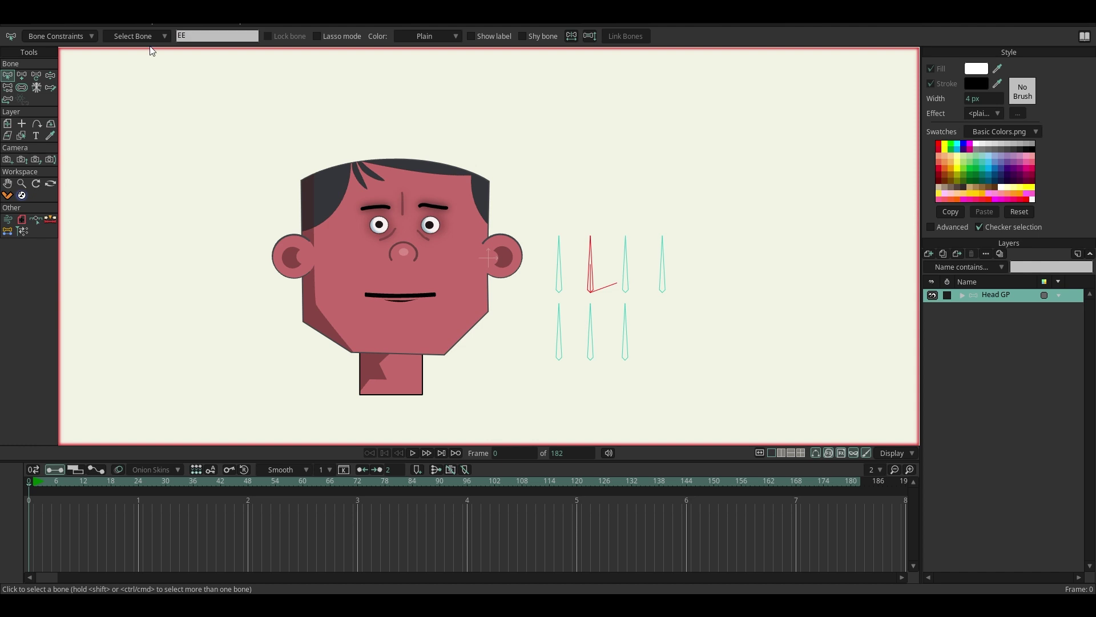
click(624, 280)
click(205, 37)
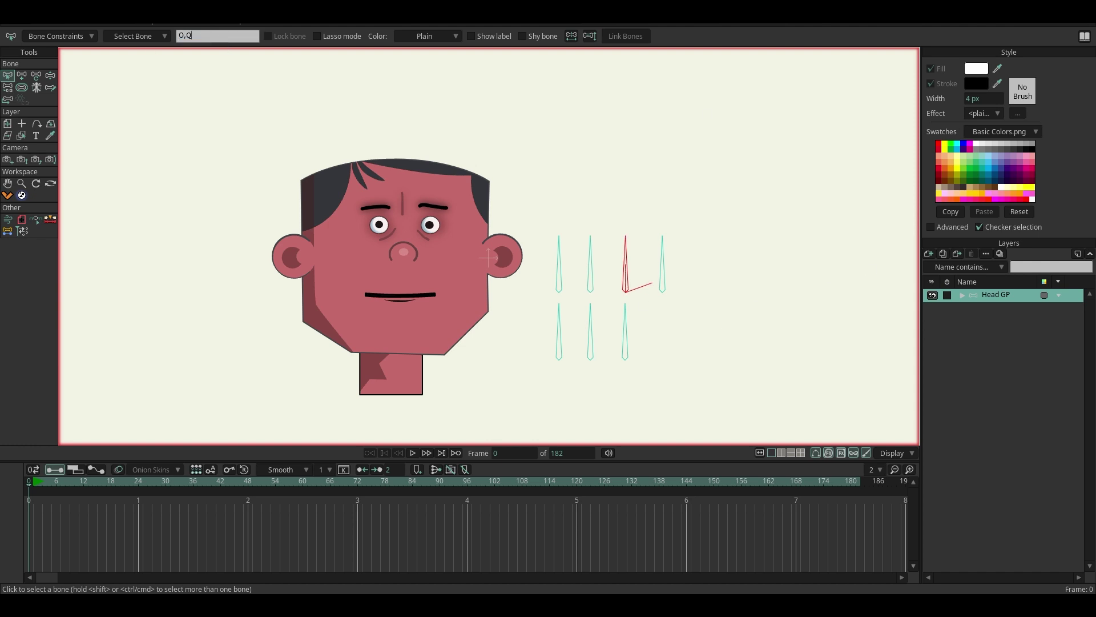
click(664, 276)
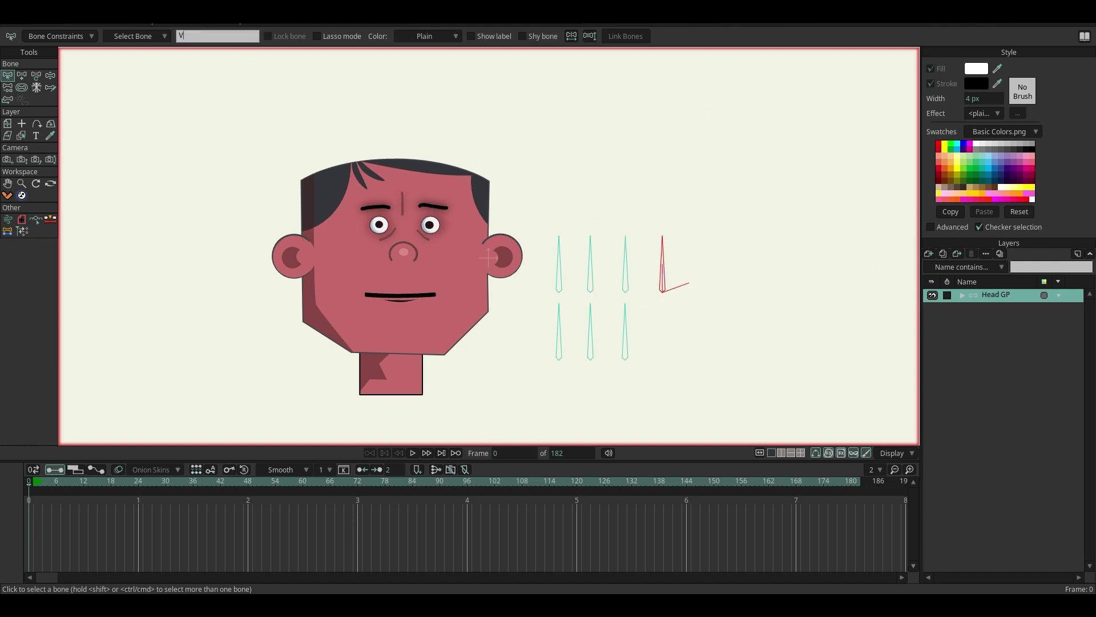
text(D)
key(Return)
- Rename the three lower-row bones F,V, L and C,D,K,J,T in order
click(565, 339)
drag(211, 37, 112, 56)
text(F)
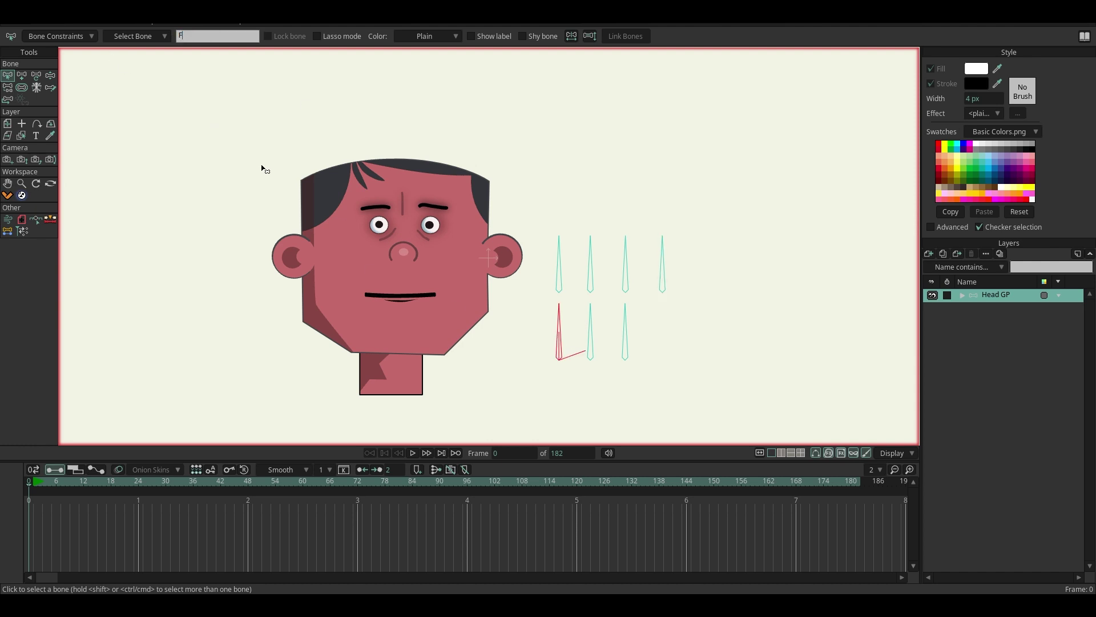
text(,V)
key(Return)
click(601, 328)
double_click(211, 39)
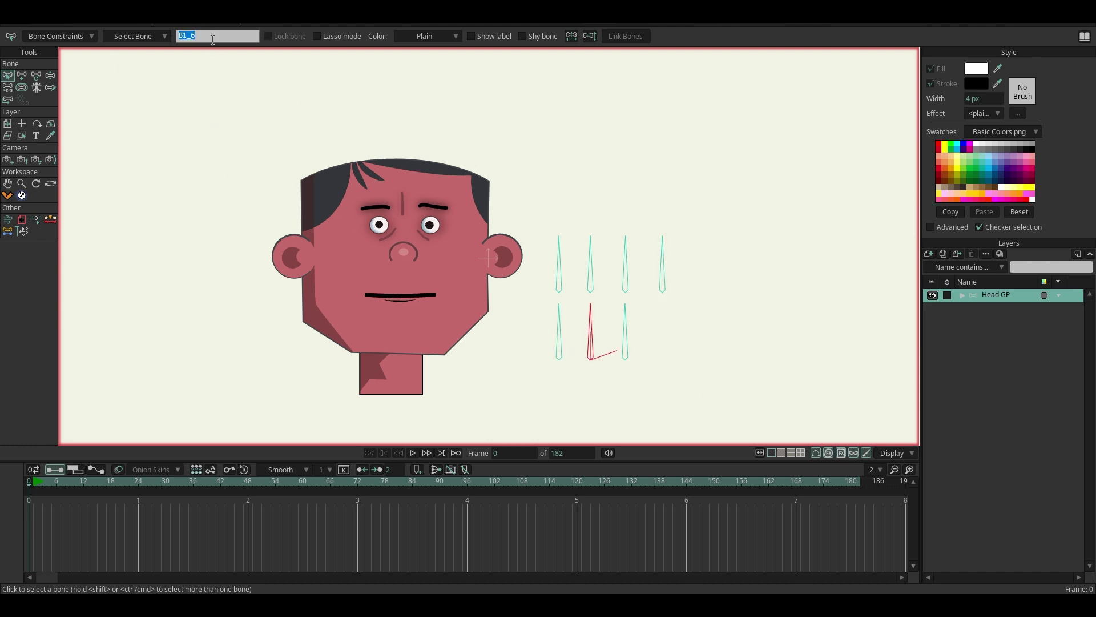
text(L)
key(Return)
key(Return)
key(Tab)
click(211, 39)
text(C,D,K,J,T)
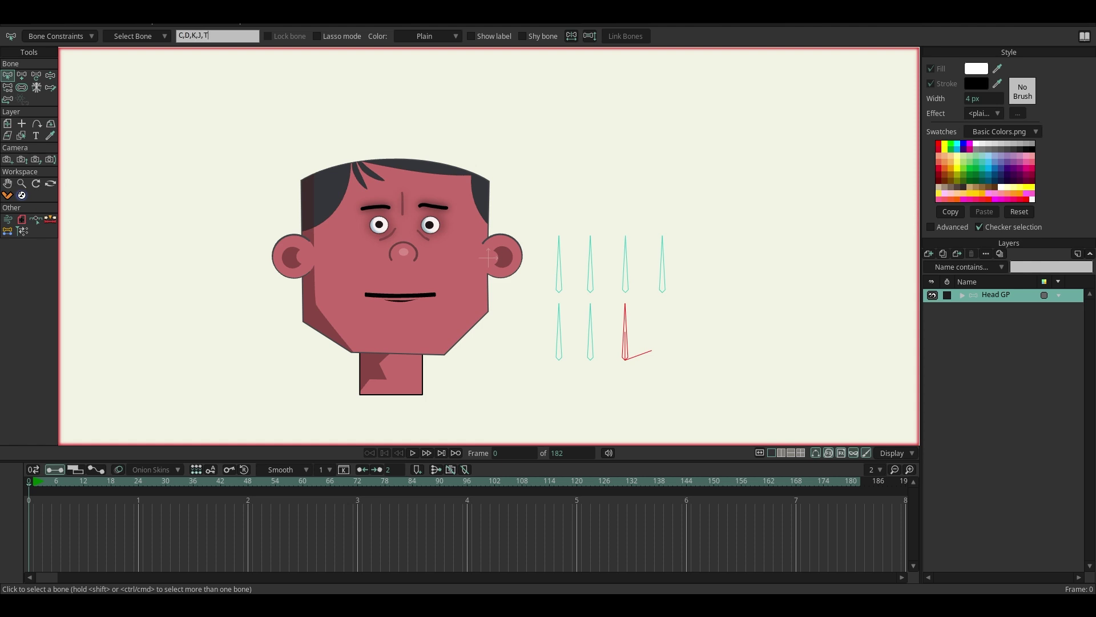
key(Return)
- Create a smart bone action for the A,I,Ah bone and go to frame 24 of that action
scroll(706, 338, down, 2)
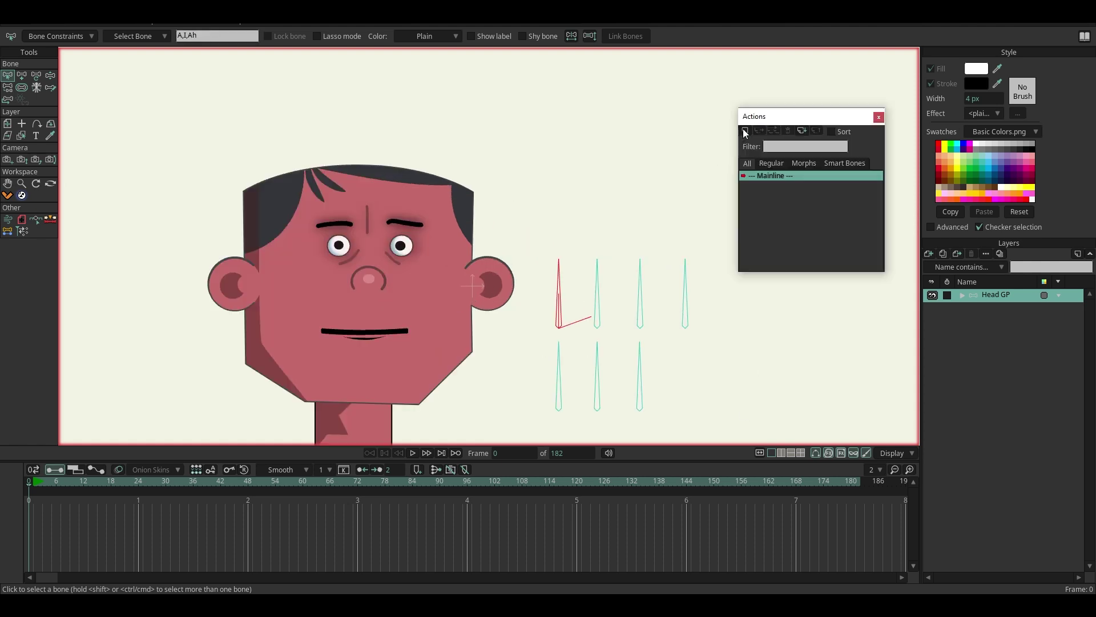
click(745, 131)
click(547, 340)
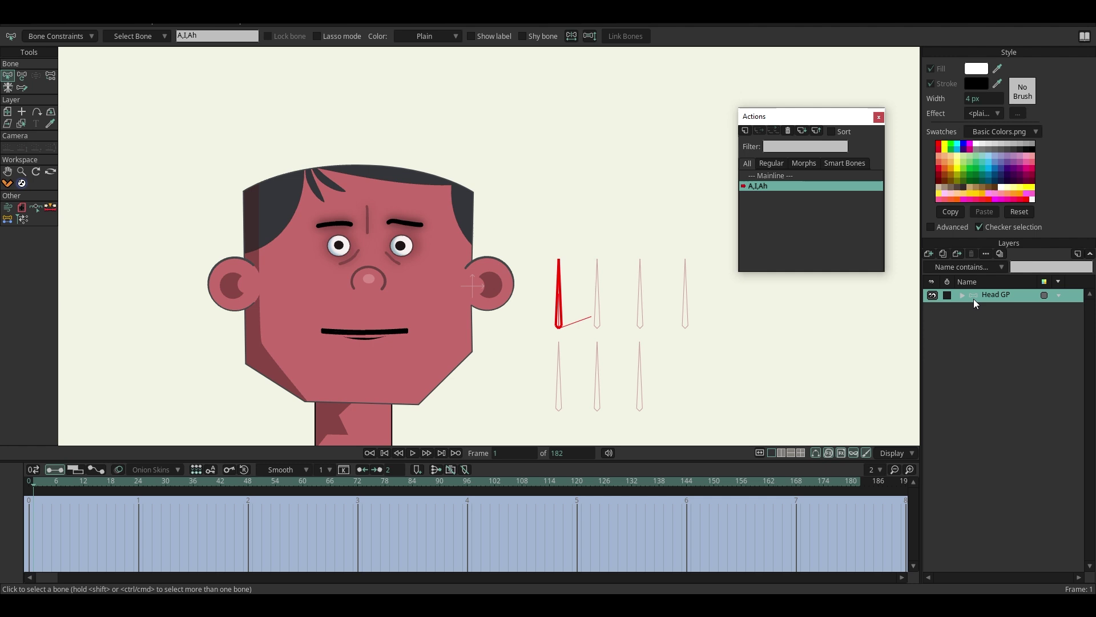
click(964, 296)
click(981, 312)
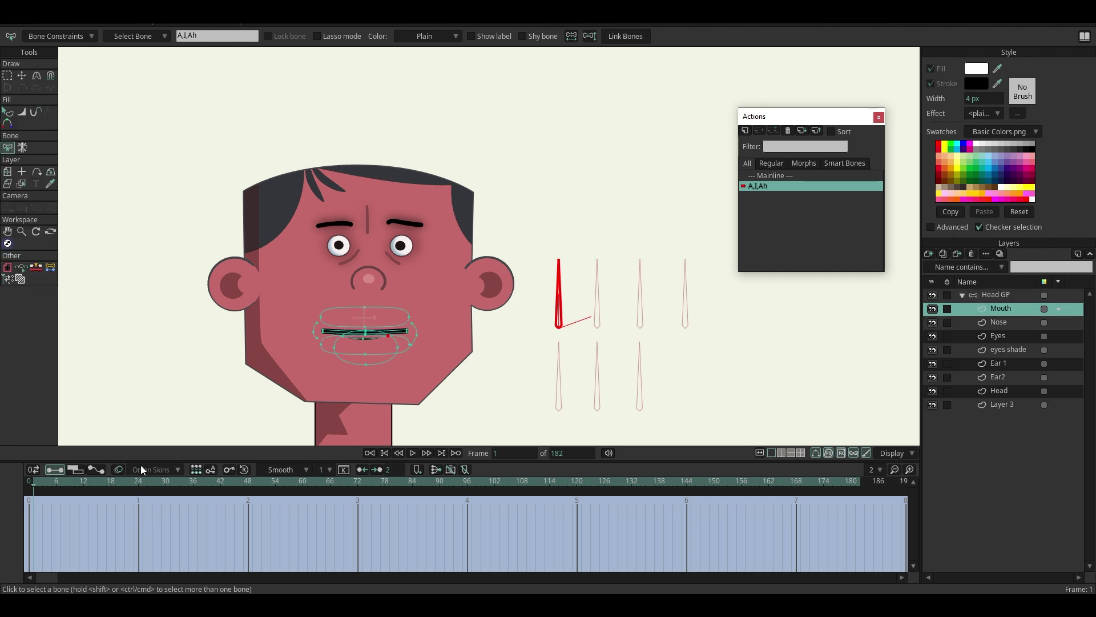
click(138, 481)
click(1003, 296)
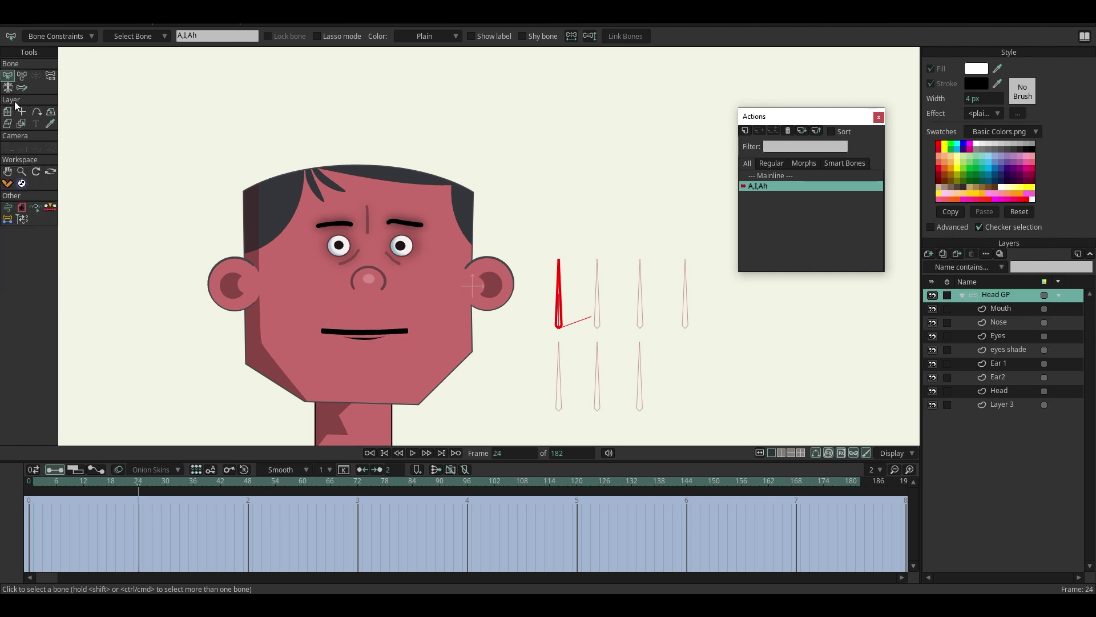
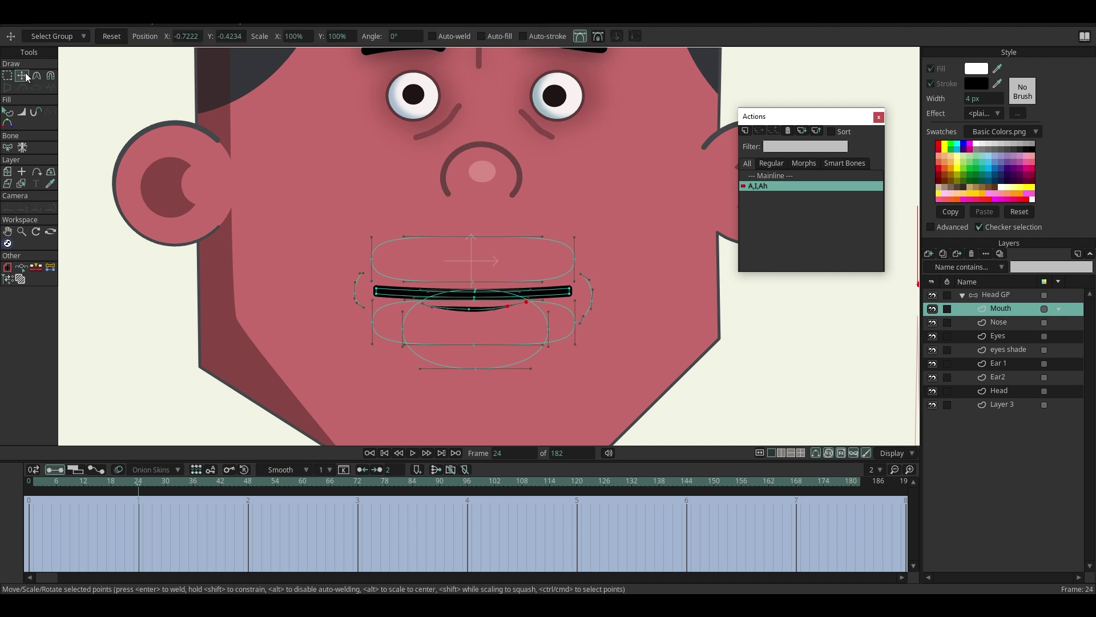
- Open the mouth at frame 24 of the A,I,Ah action by pulling the lower lip's centre point down
scroll(436, 342, up, 3)
double_click(497, 297)
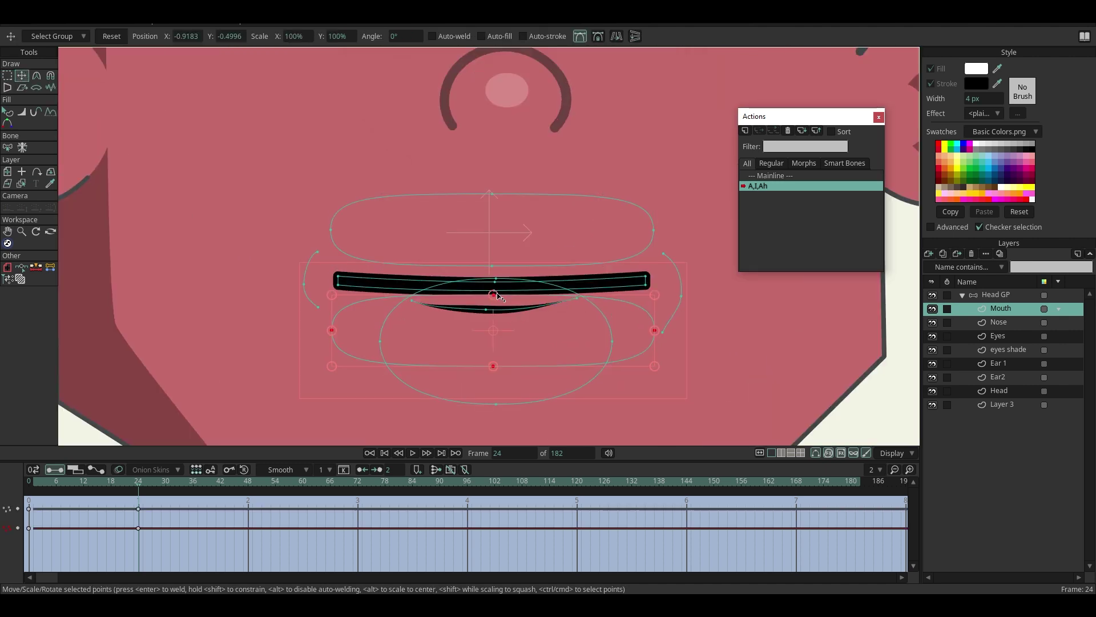
click(374, 291)
scroll(377, 289, up, 3)
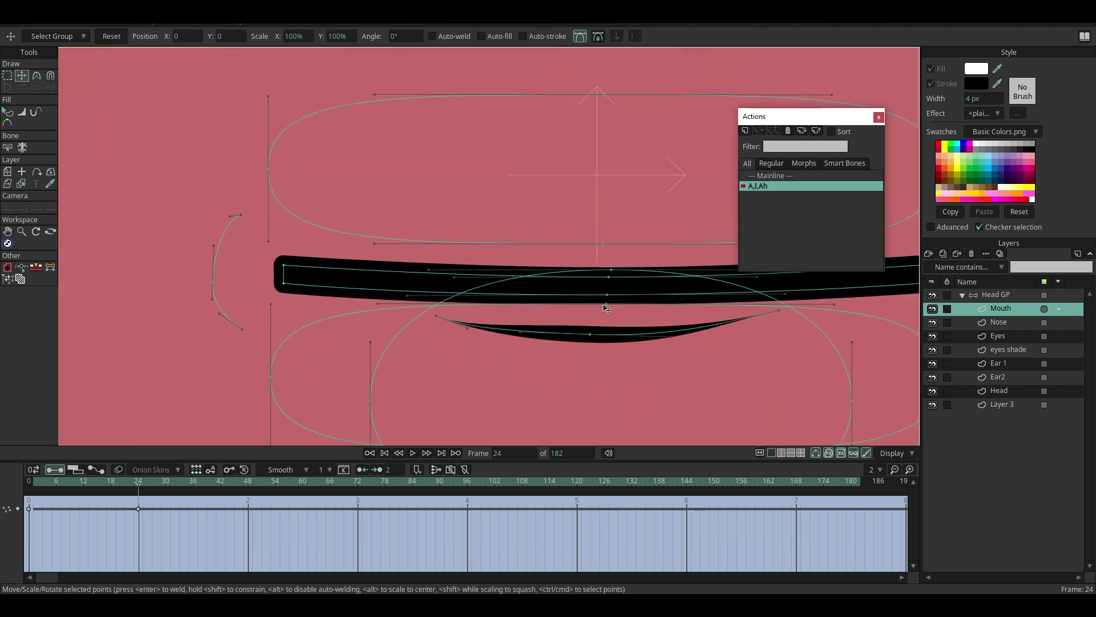
scroll(610, 300, down, 3)
click(569, 227)
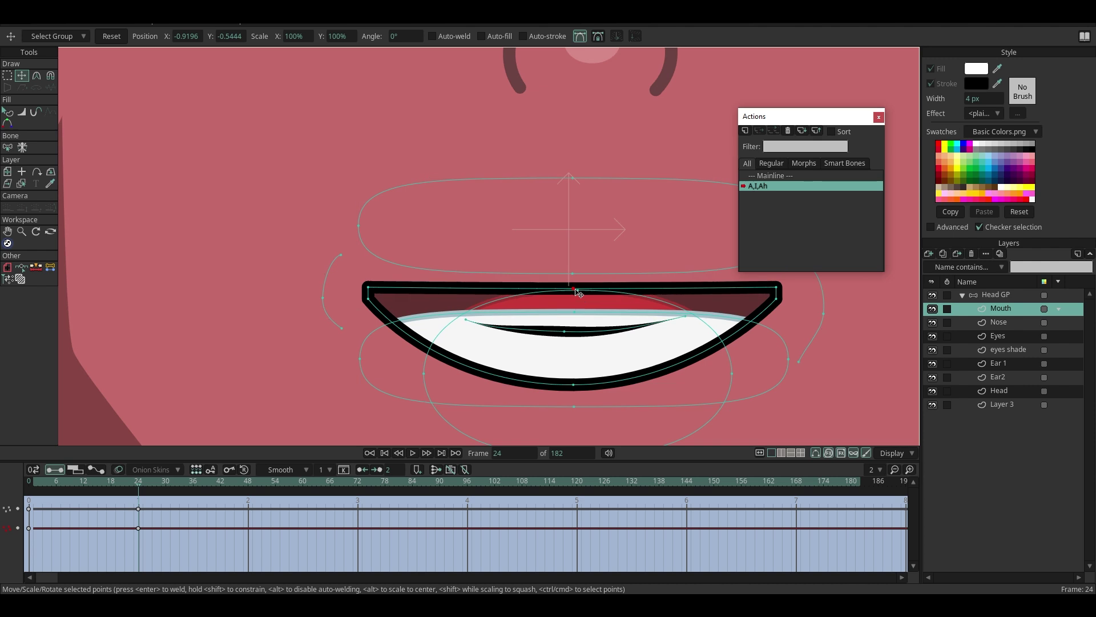
- Pull both lower mouth corners down and adjust the upper corner to give the mouth a boxy open shape
scroll(335, 302, up, 1)
drag(375, 284, 376, 360)
scroll(377, 358, down, 2)
drag(690, 311, 680, 361)
drag(682, 262, 682, 286)
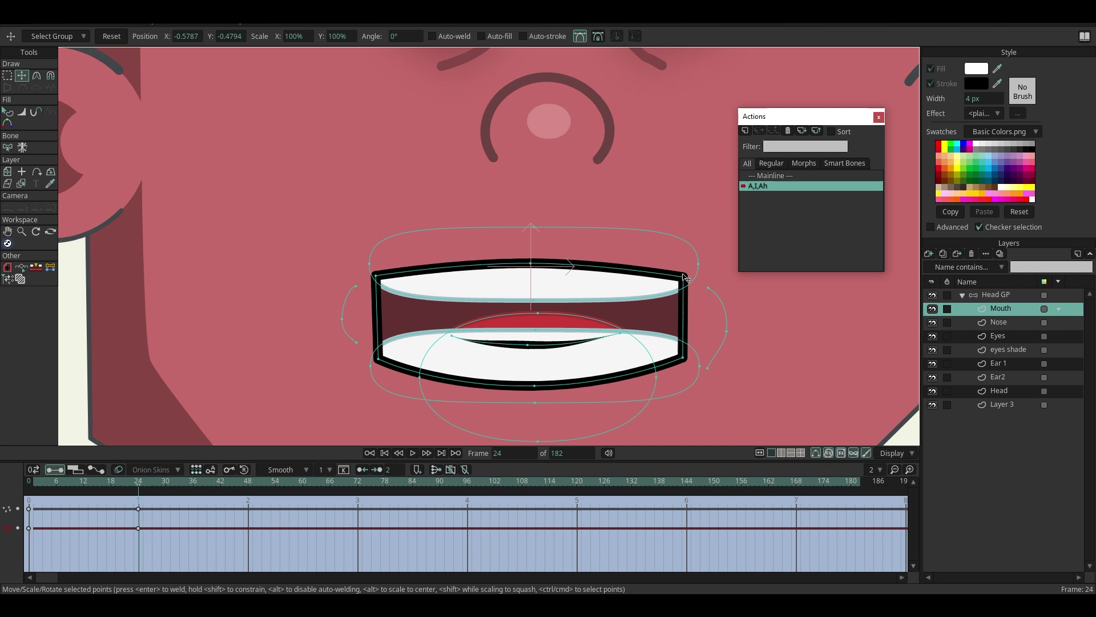
- Narrow the open A,I,Ah mouth by moving its corner points inward until both sides look even
drag(685, 358, 651, 364)
drag(375, 276, 407, 268)
drag(377, 360, 408, 366)
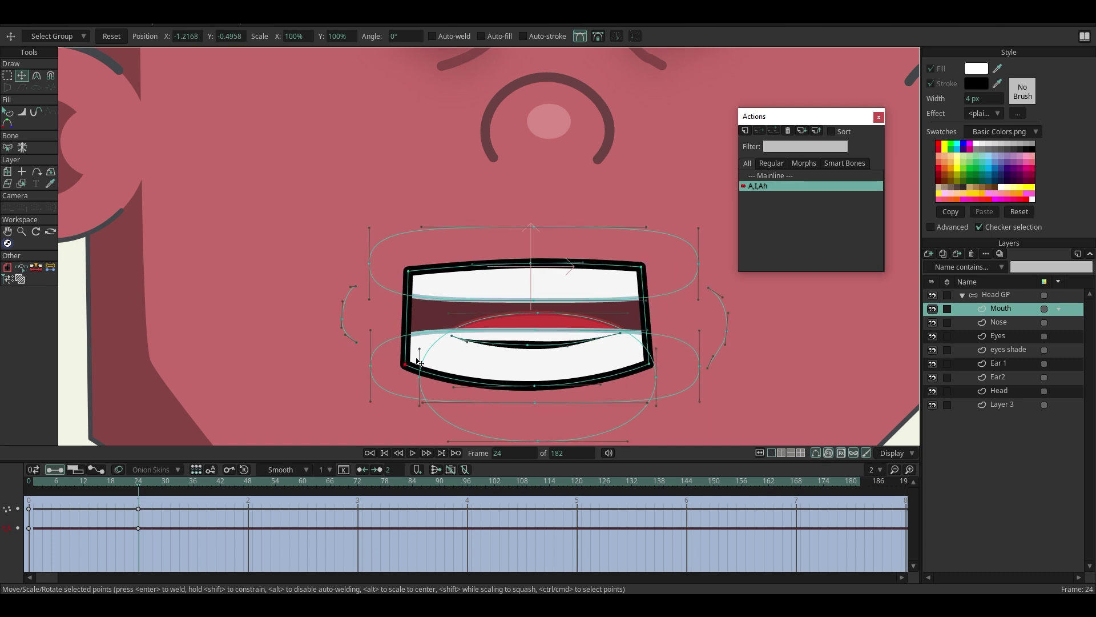
click(592, 248)
click(641, 267)
drag(641, 268, 650, 269)
drag(649, 363, 656, 363)
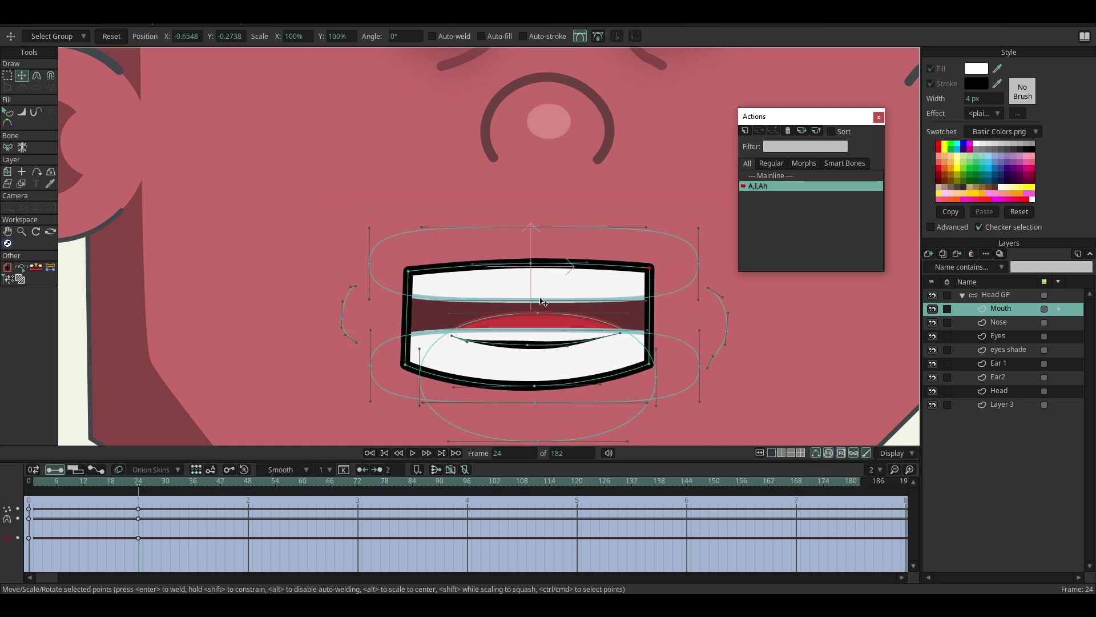
- Make the A,I,Ah mouth taller by lowering the bottom lip's centre and both lower corners
scroll(494, 321, down, 2)
drag(438, 348, 437, 350)
drag(522, 362, 518, 384)
drag(443, 372, 438, 365)
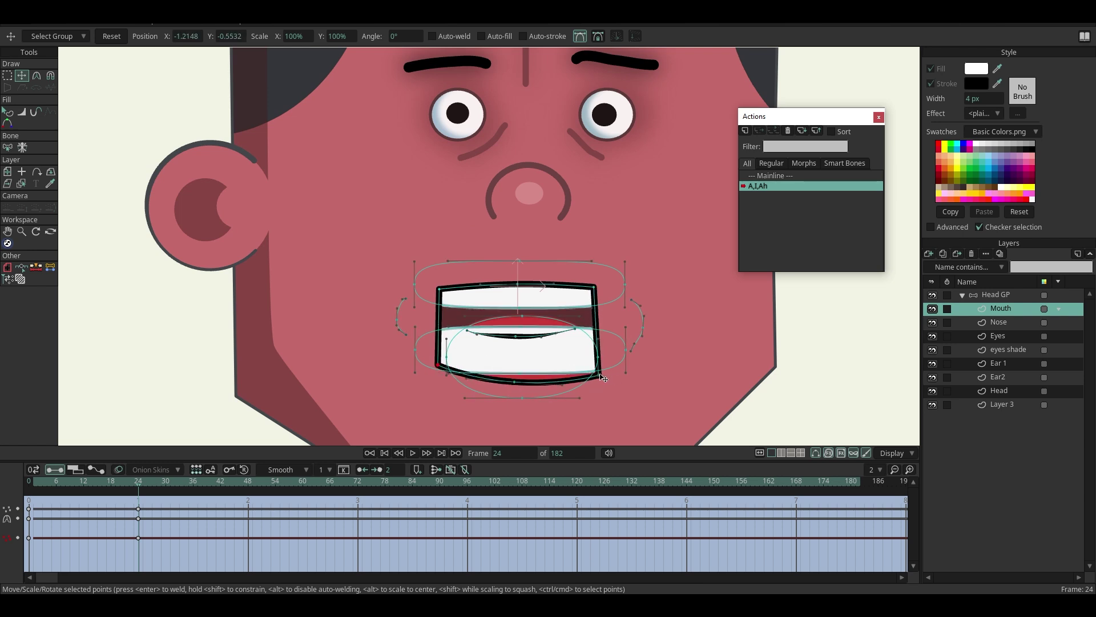
drag(600, 376, 670, 300)
- Lower the bottom teeth, tongue and lip crease to fit the taller mouth, and adjust the upper lip's centre point
scroll(670, 308, up, 4)
drag(570, 265, 578, 341)
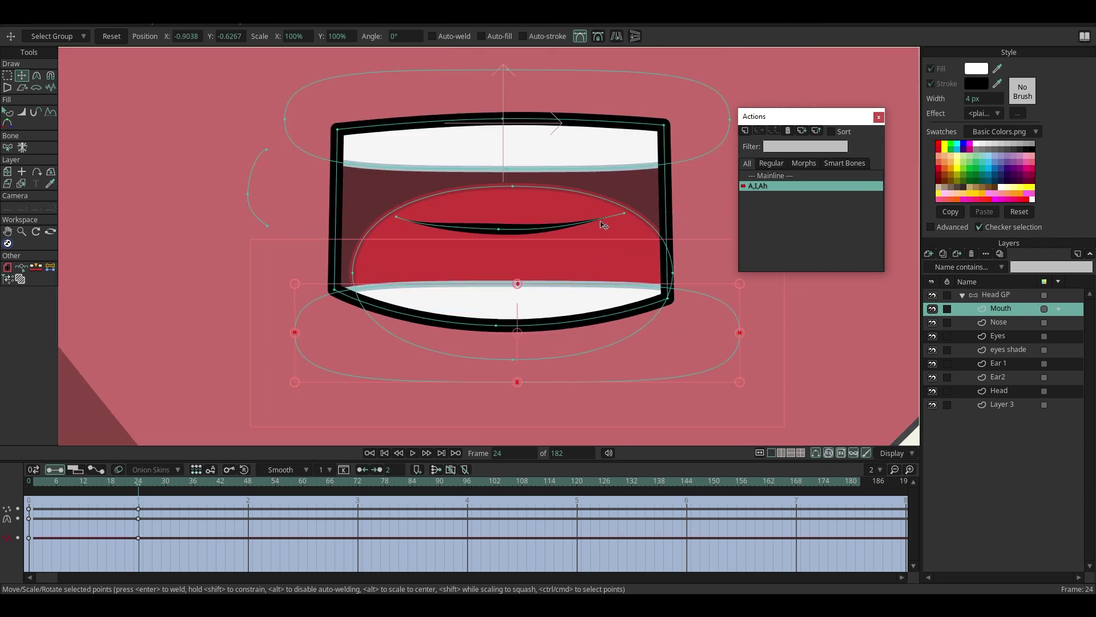
drag(630, 239, 611, 308)
click(550, 229)
drag(557, 229, 554, 352)
drag(427, 240, 431, 234)
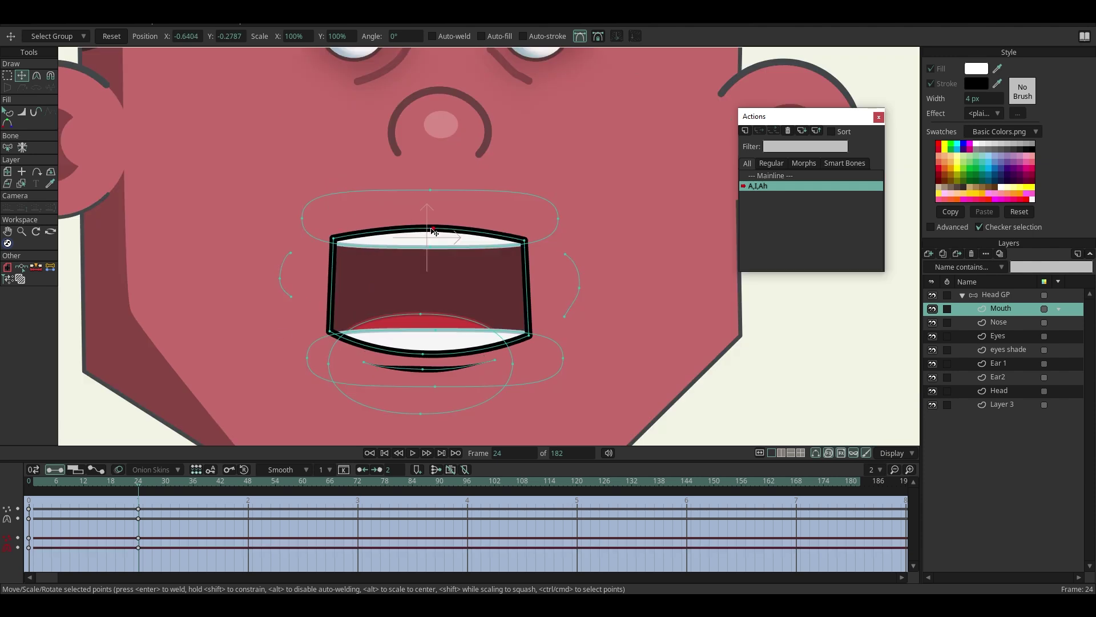
- Scrub through the A,I,Ah action to check the mouth opening, and copy all the mouth keyframes at frame 24
scroll(220, 380, down, 2)
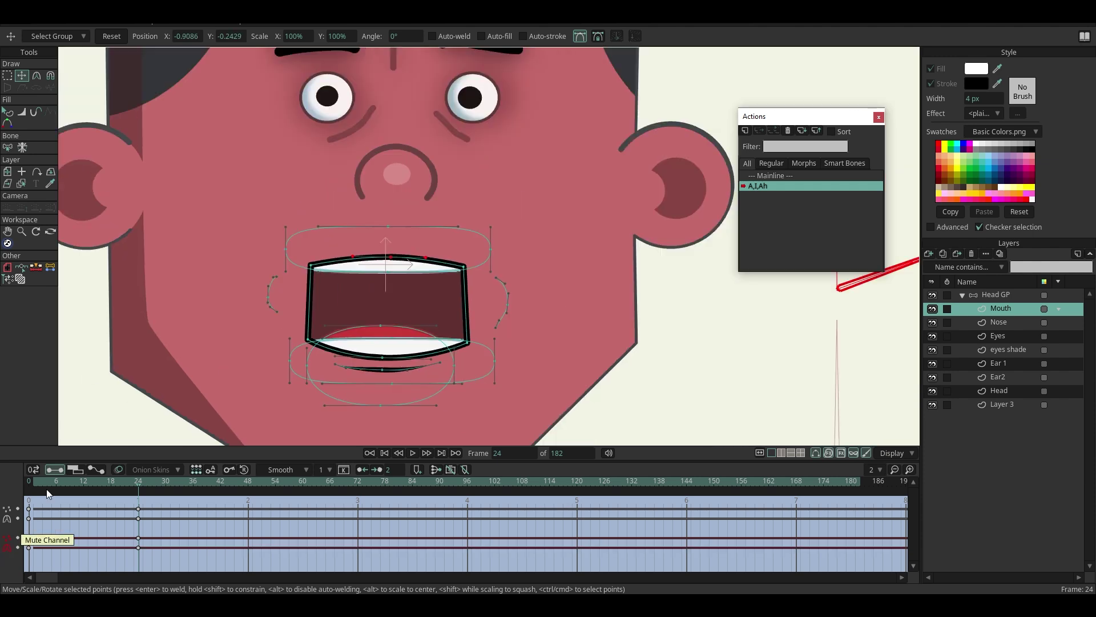
drag(45, 484, 148, 471)
click(139, 480)
scroll(382, 314, up, 2)
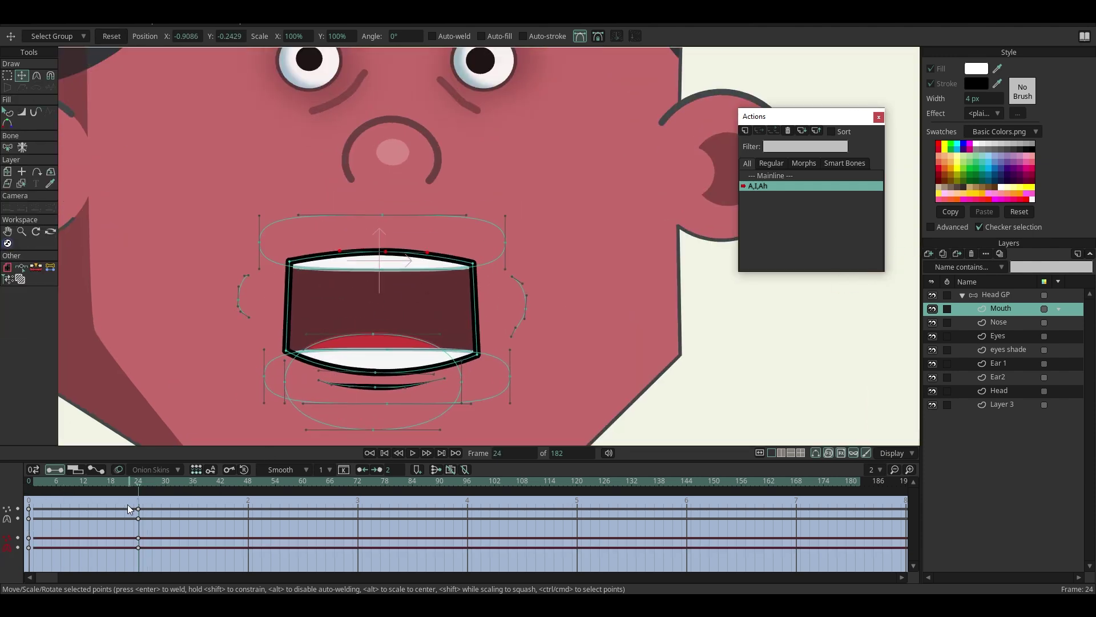
drag(127, 505, 156, 549)
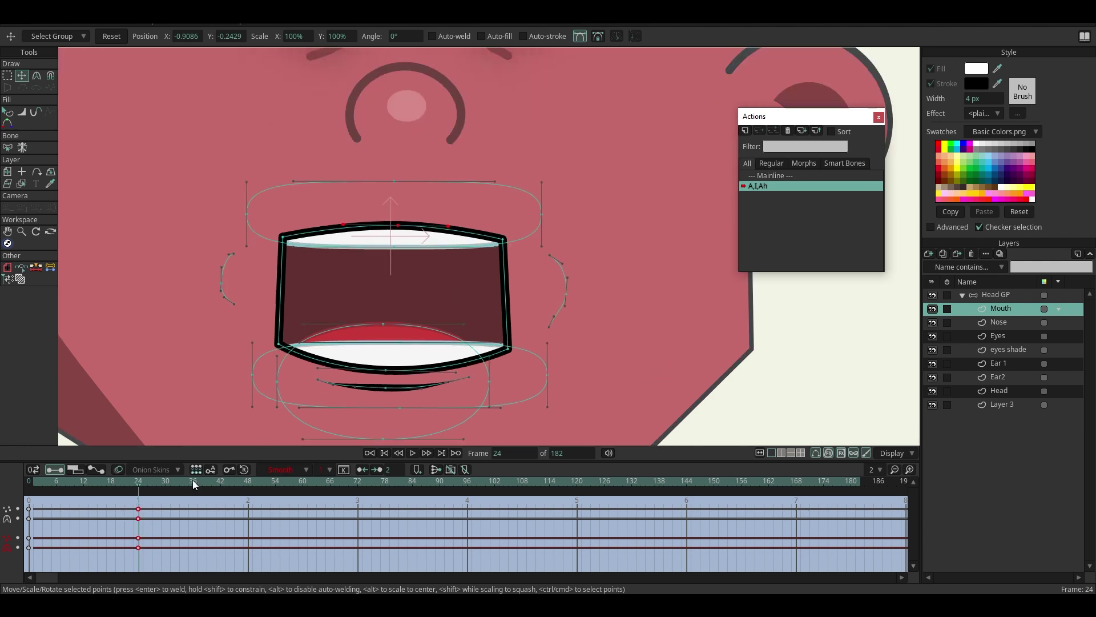
- Create a smart bone action for the EE bone on the Head GP layer and go to frame 24
click(983, 295)
scroll(659, 226, down, 5)
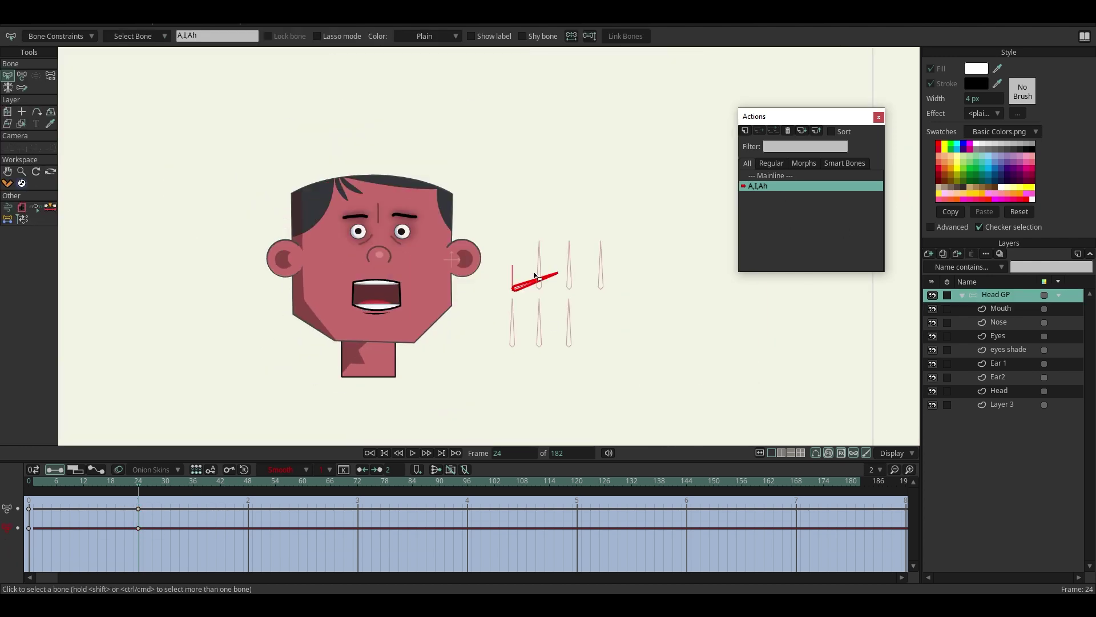
click(744, 130)
click(151, 485)
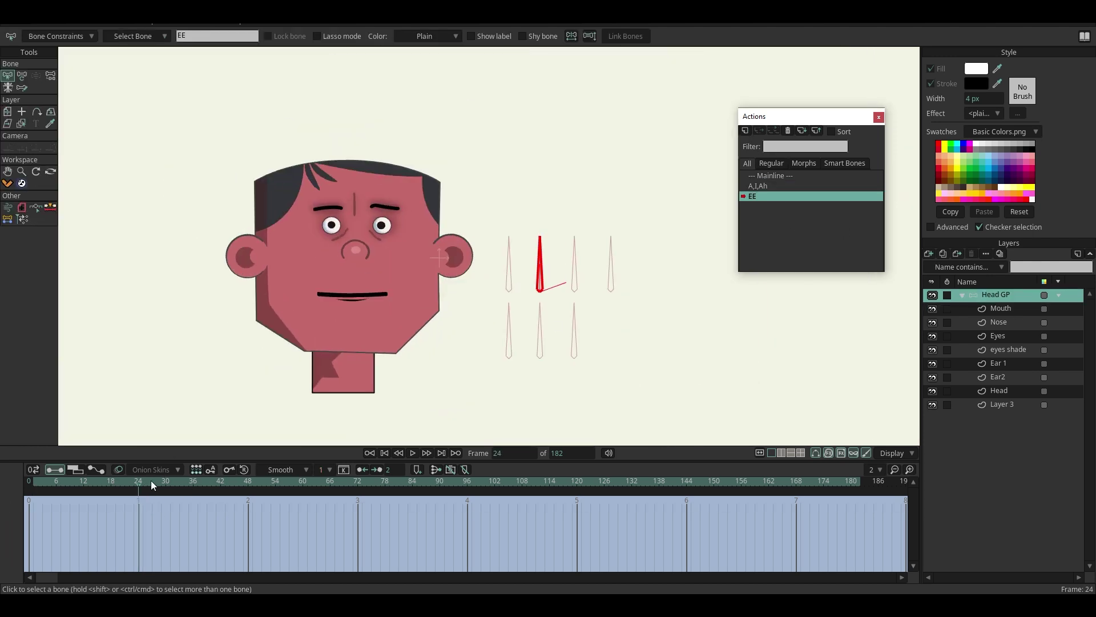
- Rotate the EE bone clockwise to its 20° limit at frame 24, undoing any rotation of the neighbouring bone
scroll(502, 255, up, 3)
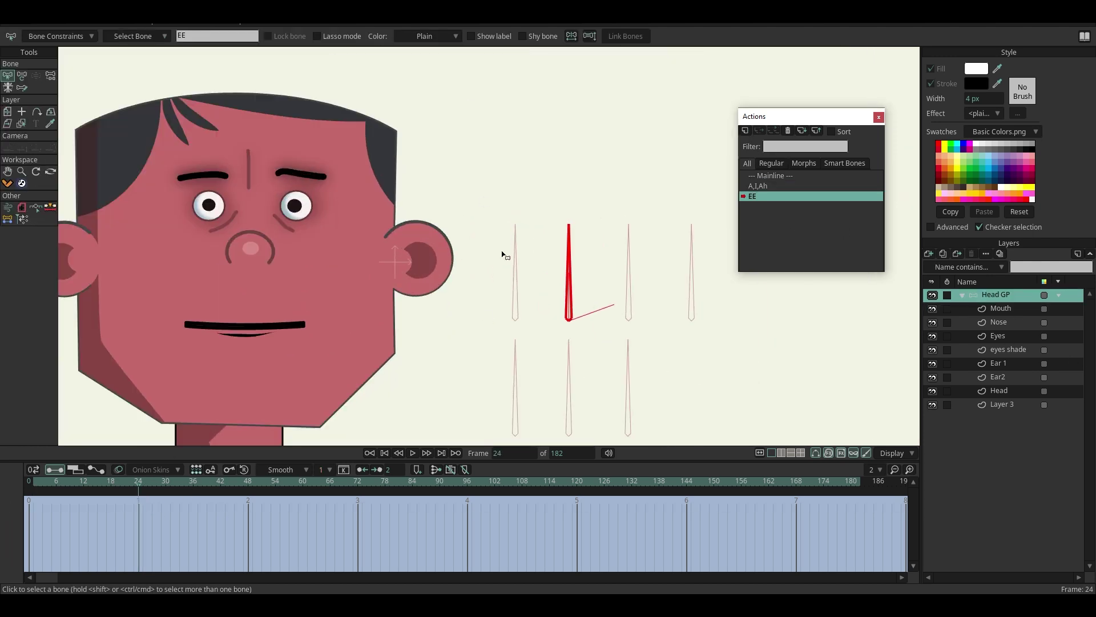
click(573, 285)
click(23, 77)
drag(629, 248, 711, 363)
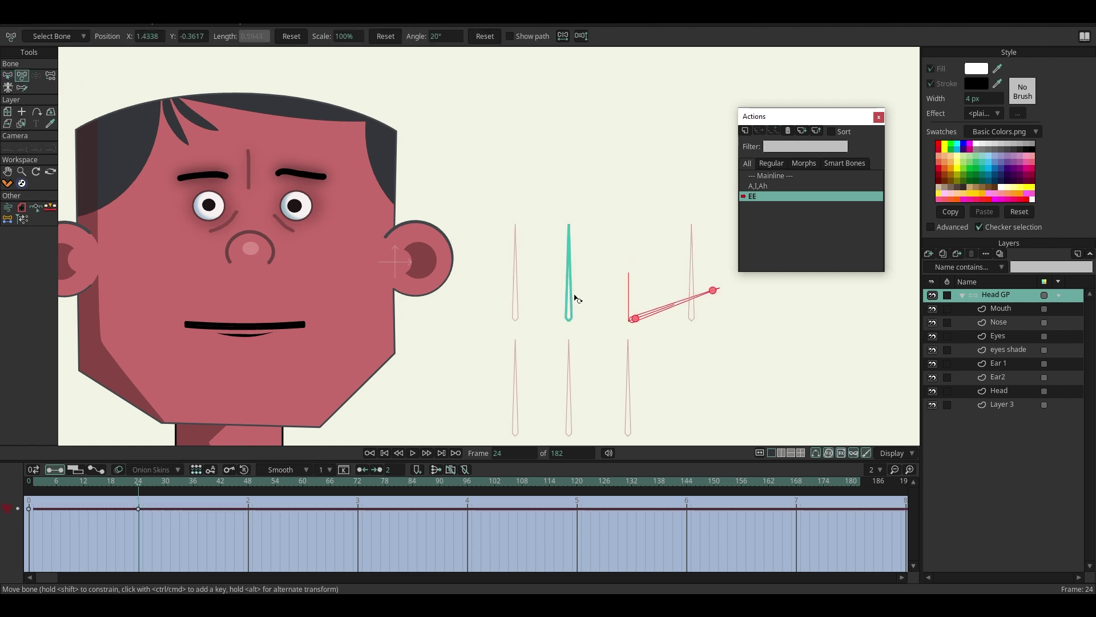
key(ctrl+z)
drag(567, 297, 705, 354)
scroll(705, 354, down, 4)
scroll(466, 286, up, 3)
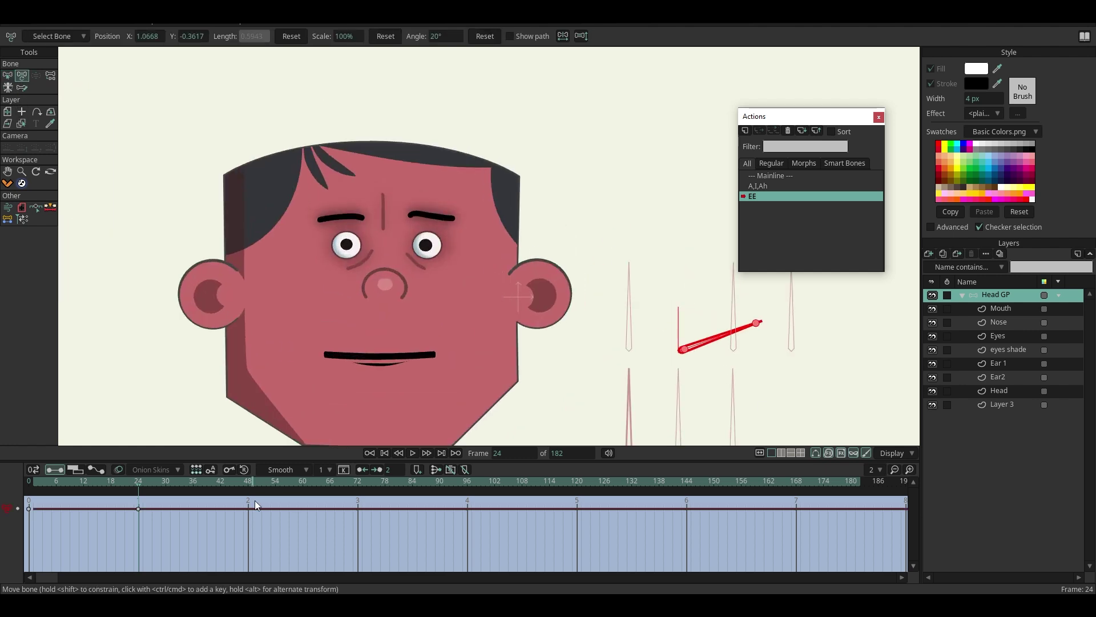
- Paste the copied mouth pose at frame 24 of the EE action, and lower the upper lip and its corners
click(1001, 308)
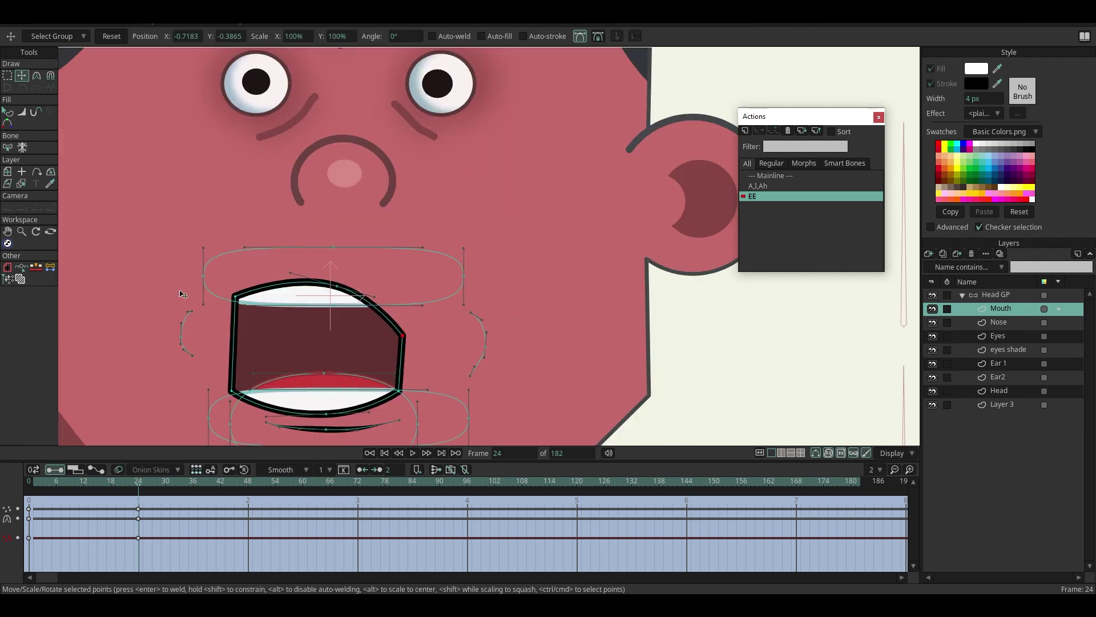
drag(236, 296, 237, 329)
drag(401, 394, 408, 394)
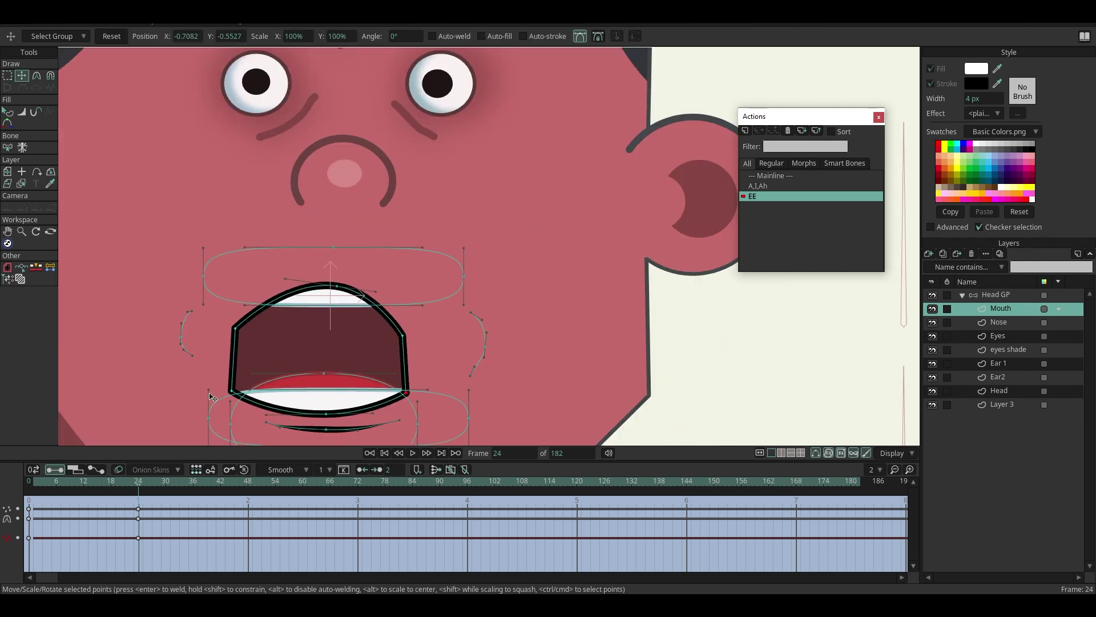
drag(232, 392, 238, 392)
drag(403, 335, 411, 331)
drag(331, 284, 332, 292)
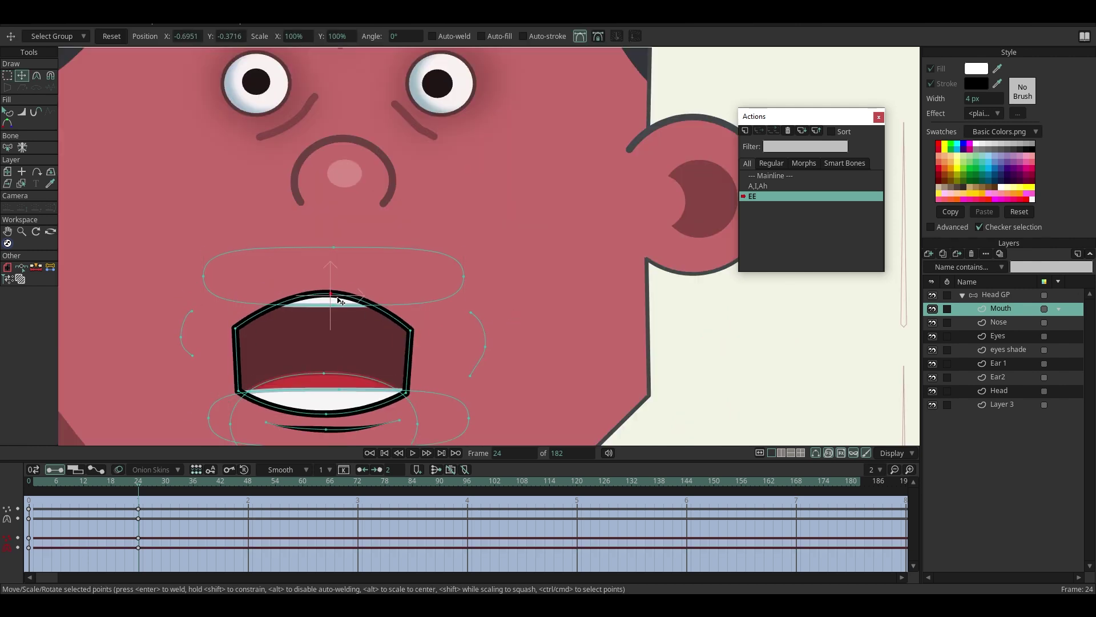
- Raise the lower lip's centre and both lower corners to make the EE mouth shallower with pointed sides
drag(327, 412, 330, 405)
drag(407, 392, 414, 369)
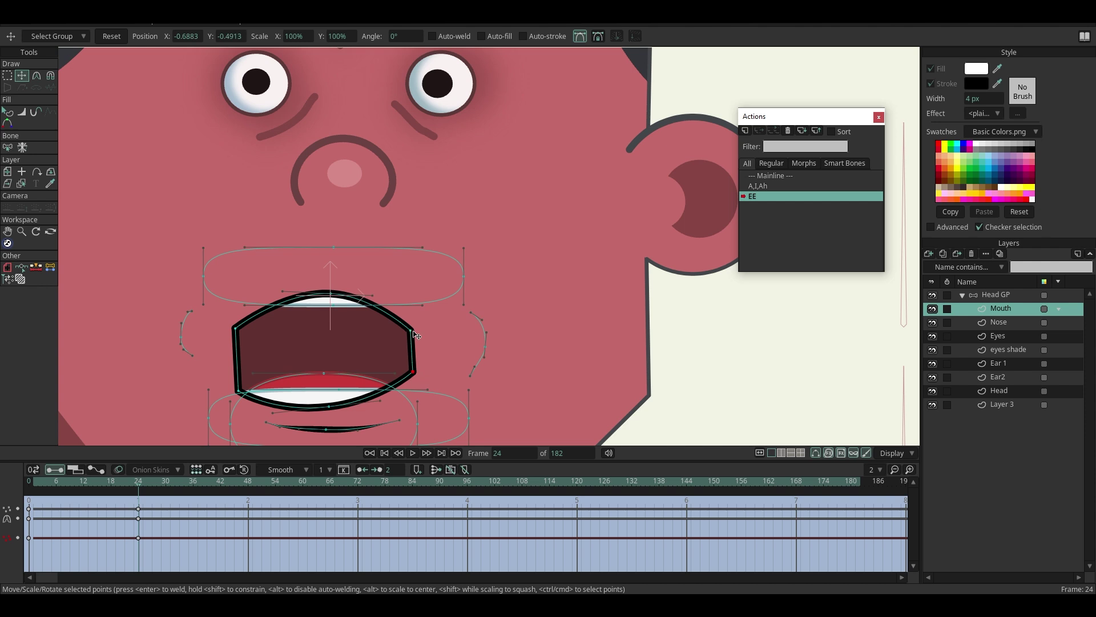
drag(411, 331, 415, 340)
drag(237, 391, 232, 366)
drag(250, 367, 248, 365)
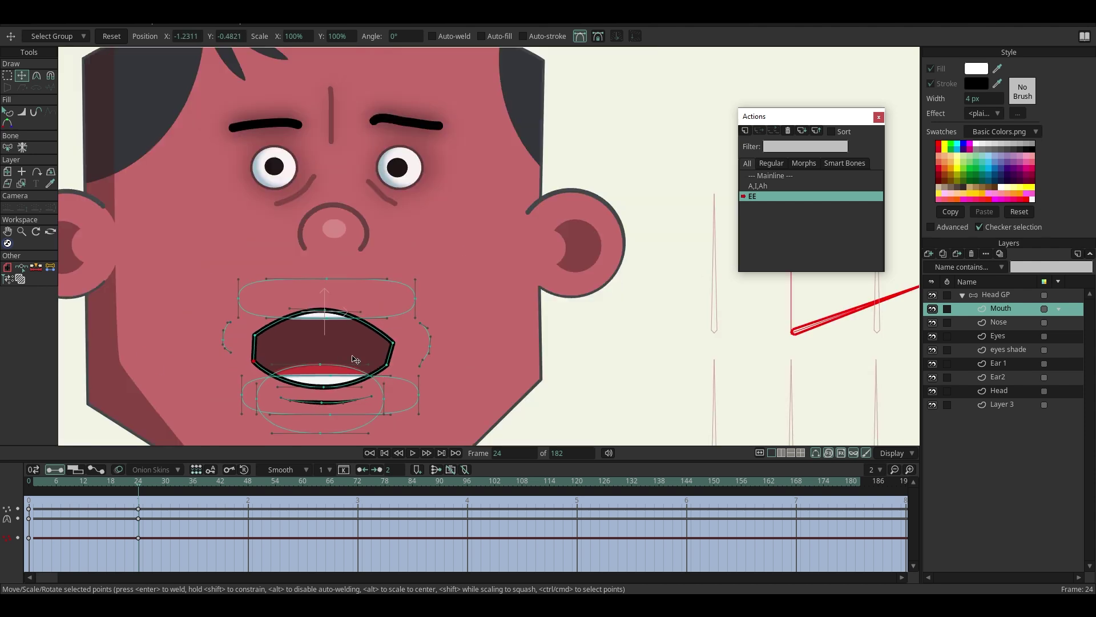
drag(384, 366, 388, 365)
- Fine-tune the EE mouth's corner and nudge both ends of the crease below the lip upward
scroll(533, 274, down, 2)
scroll(507, 309, up, 5)
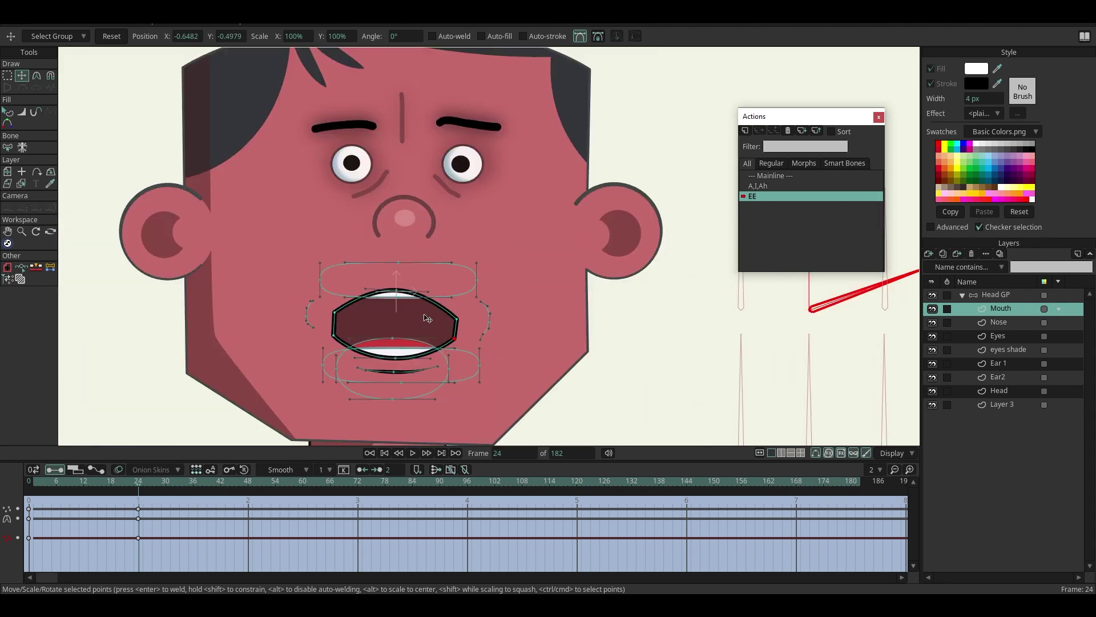
scroll(477, 324, down, 4)
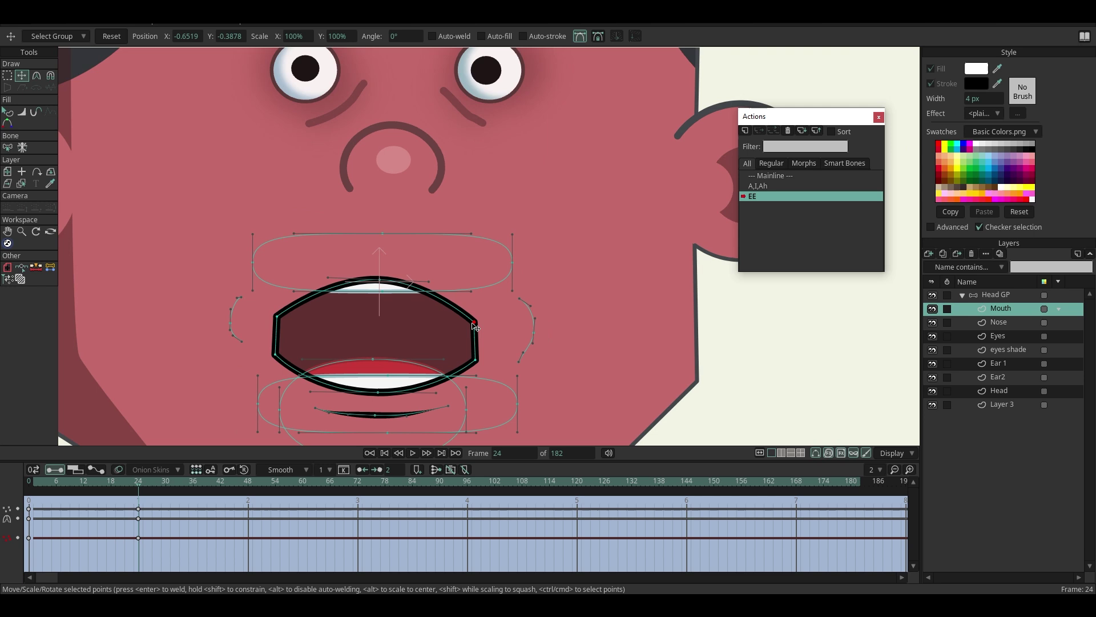
scroll(430, 376, up, 2)
drag(470, 379, 467, 374)
drag(347, 381, 344, 378)
scroll(389, 248, down, 4)
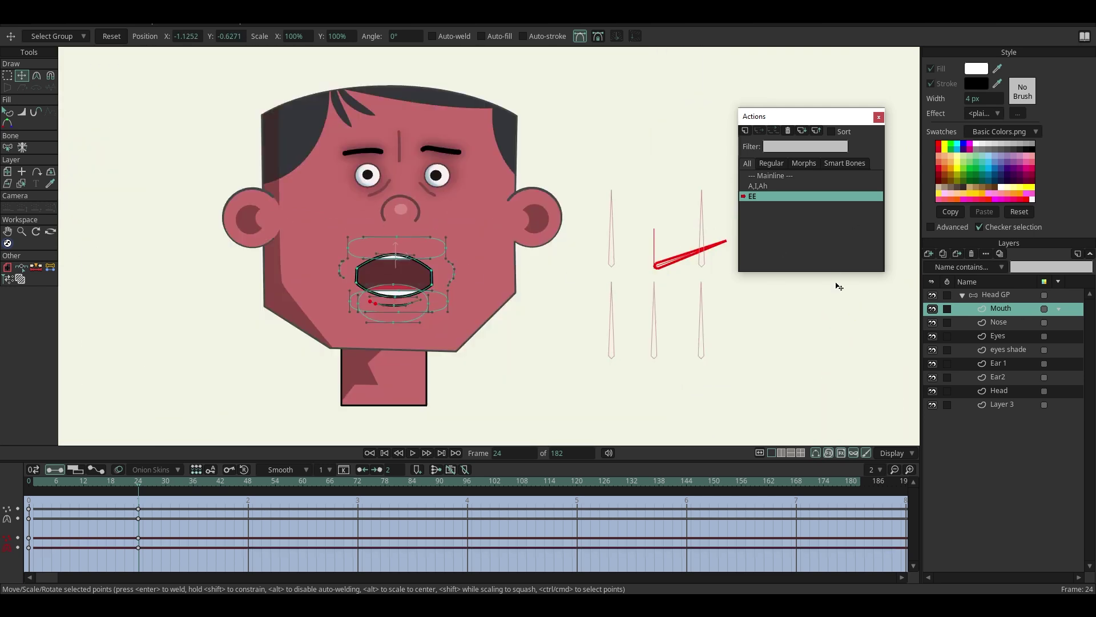
- Create a smart bone action for the O,Q bone on the Head GP layer and go to frame 24
click(996, 294)
click(704, 230)
scroll(683, 222, down, 5)
mouse_move(682, 222)
mouse_down()
mouse_move(518, 263)
mouse_move(582, 246)
mouse_up()
scroll(522, 240, down, 1)
click(745, 130)
click(552, 340)
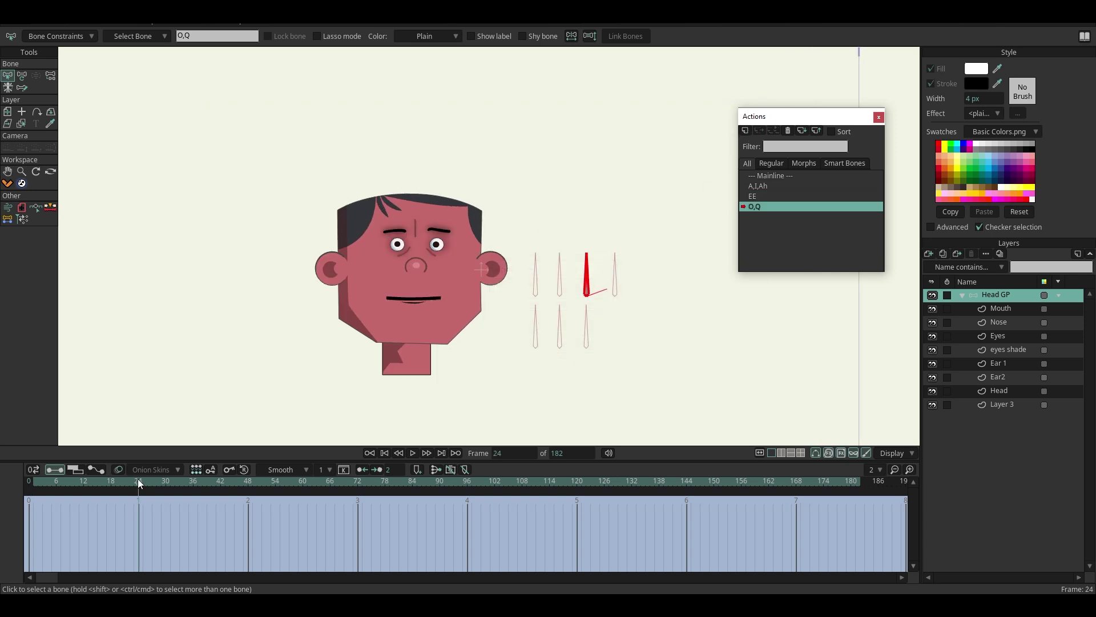
- Rotate the O,Q bone clockwise to its 20° limit at frame 24 of its action
click(21, 75)
scroll(319, 288, up, 3)
drag(649, 304, 577, 337)
scroll(577, 337, up, 2)
drag(651, 258, 726, 303)
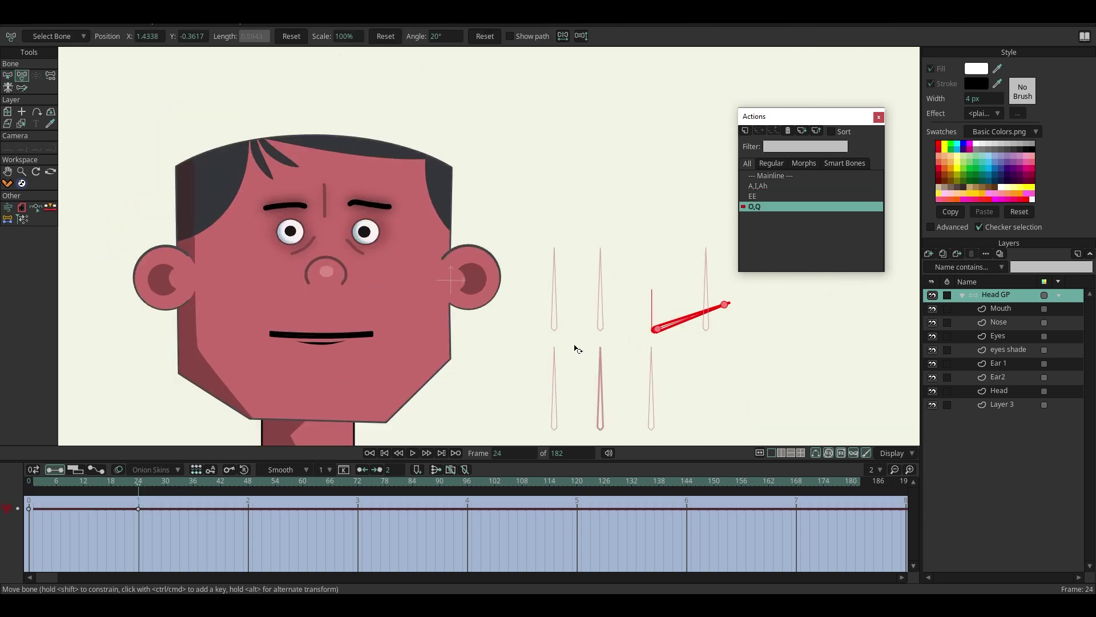
scroll(431, 276, up, 1)
drag(430, 276, 464, 259)
scroll(464, 257, down, 1)
- Paste the copied open-mouth keyframes onto the Mouth layer at frame 24 of the O,Q action
click(979, 309)
click(22, 75)
scroll(379, 318, up, 3)
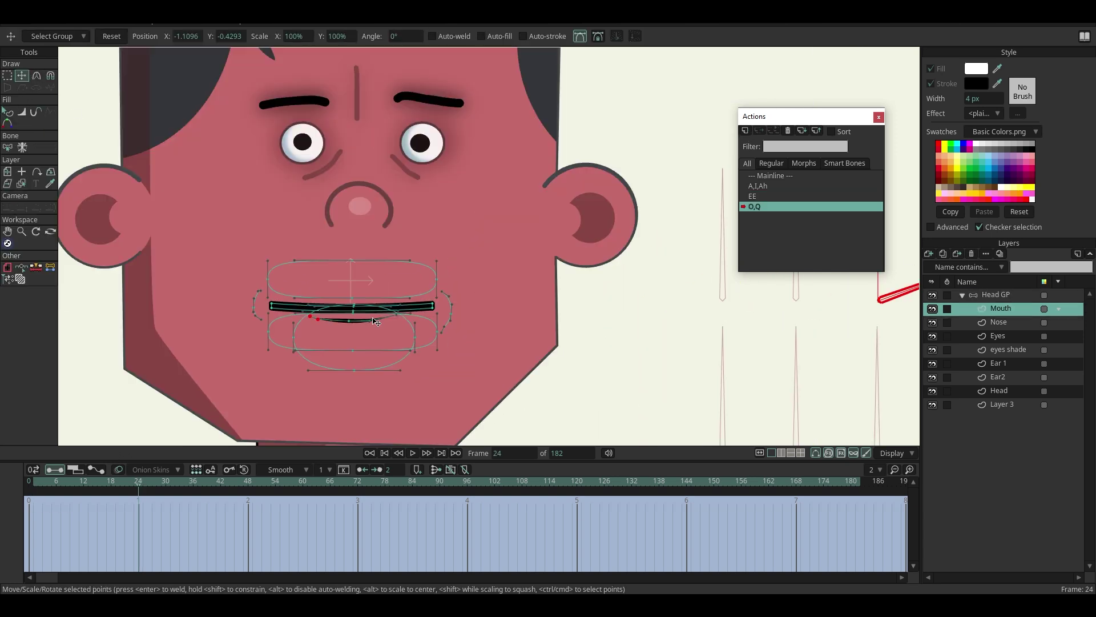
key(ctrl+v)
scroll(195, 207, up, 1)
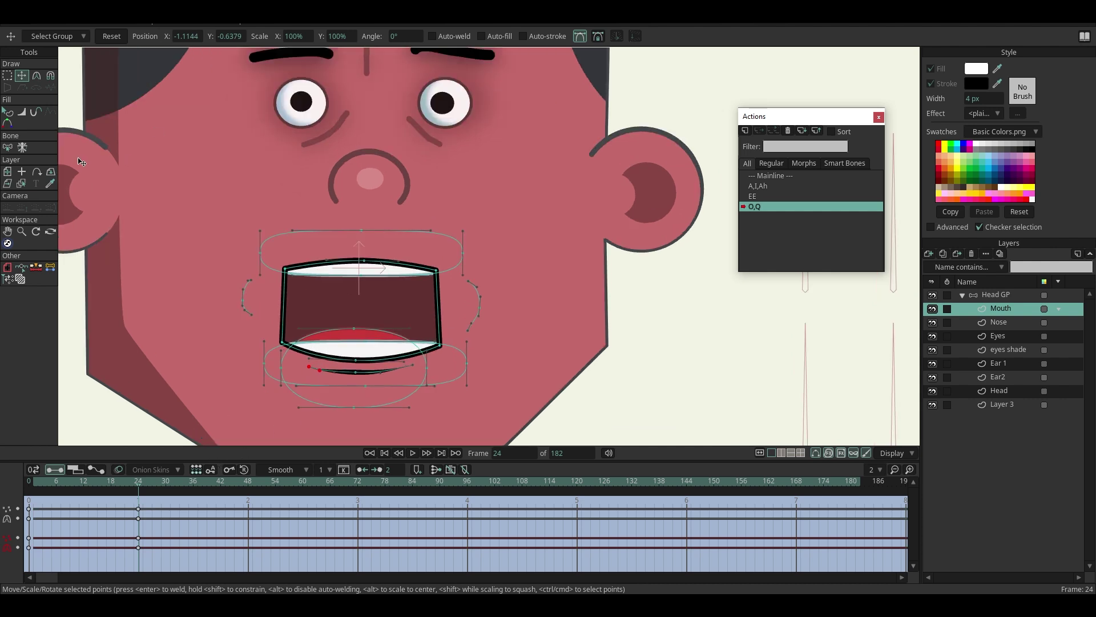
scroll(386, 293, up, 2)
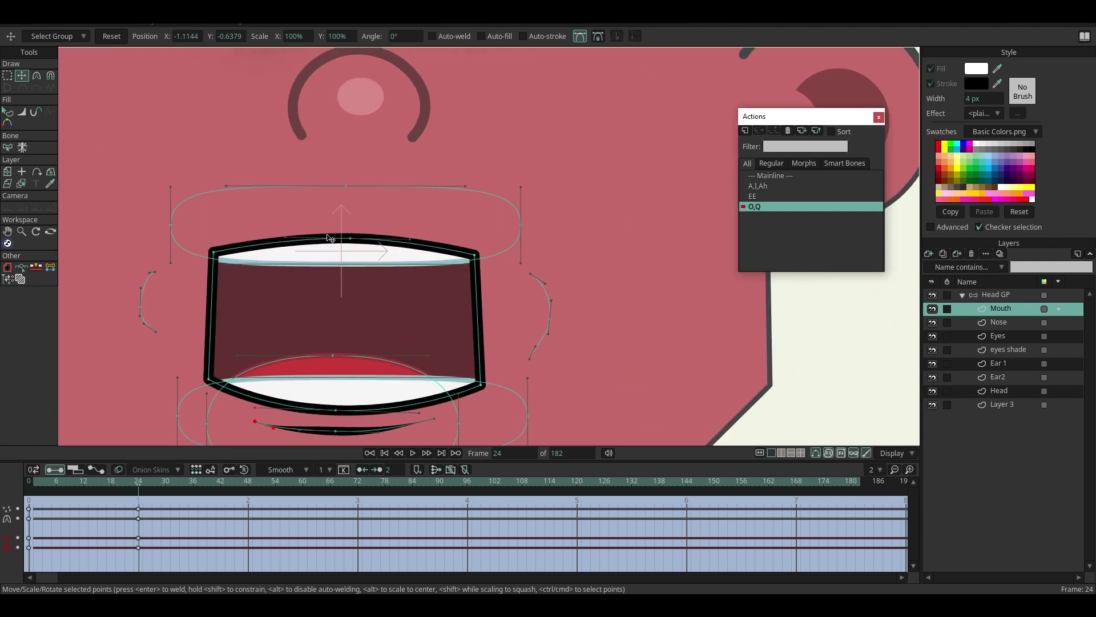
- Round off all four corners of the O,Q mouth outline with the Curvature tool
click(36, 76)
drag(472, 254, 398, 307)
drag(220, 256, 395, 230)
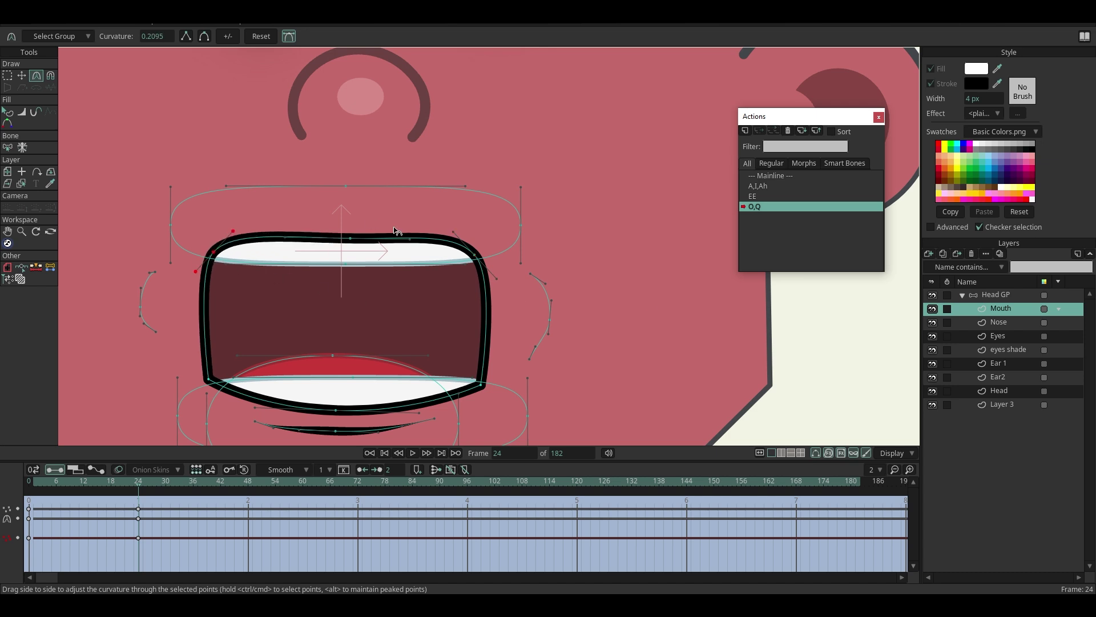
drag(219, 384, 609, 356)
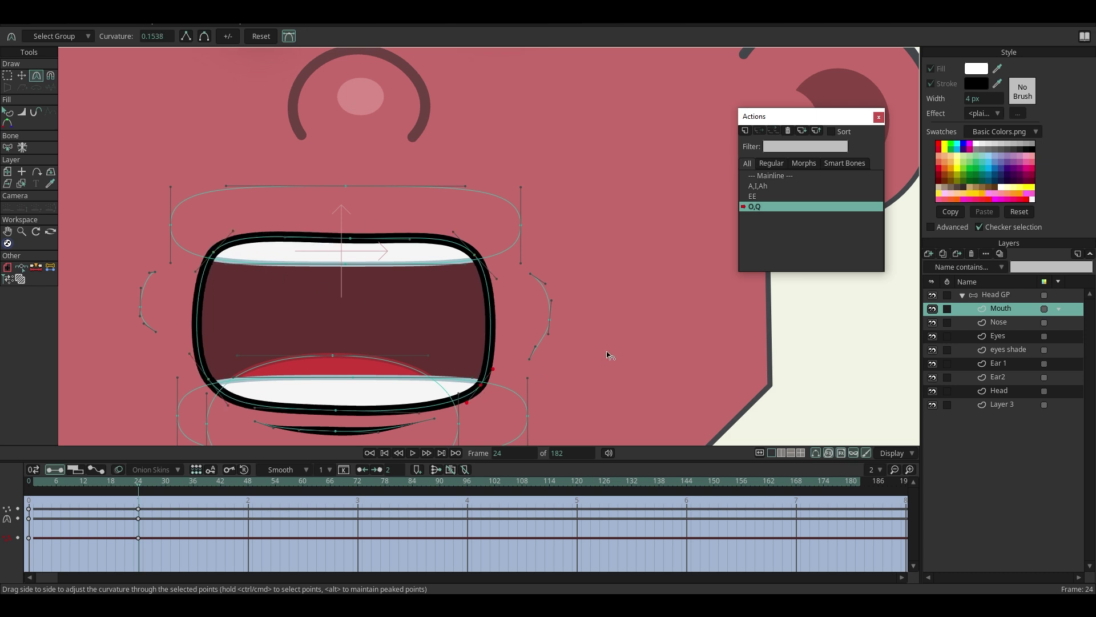
- Move the four mouth corner points inward to form a narrow, rounded O shape for O,Q
click(22, 76)
drag(475, 256, 418, 280)
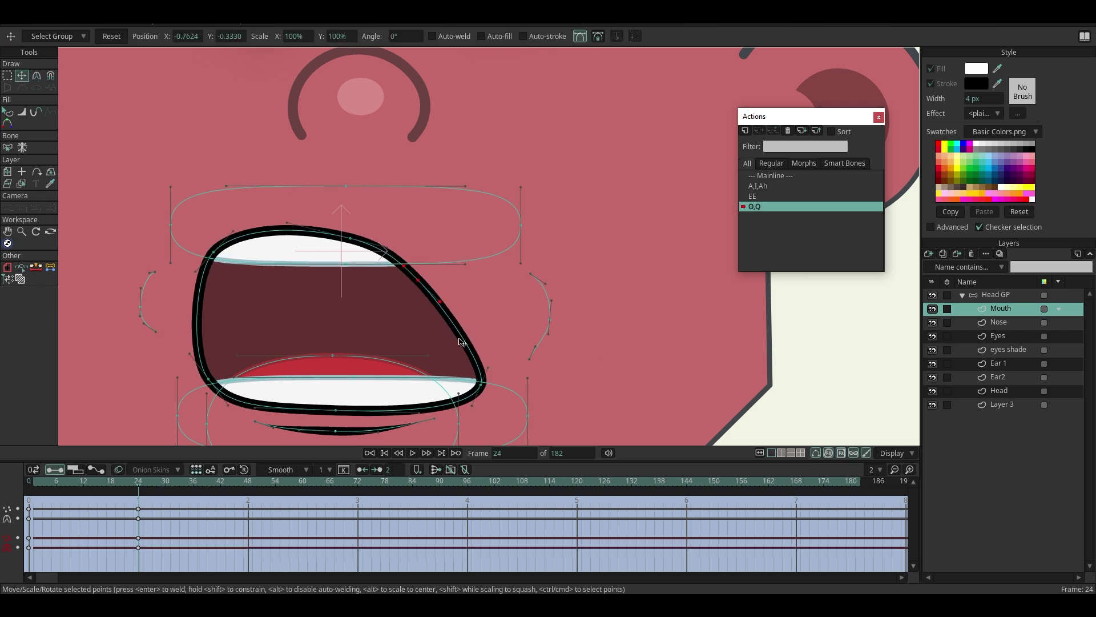
drag(482, 387, 413, 387)
drag(210, 382, 265, 383)
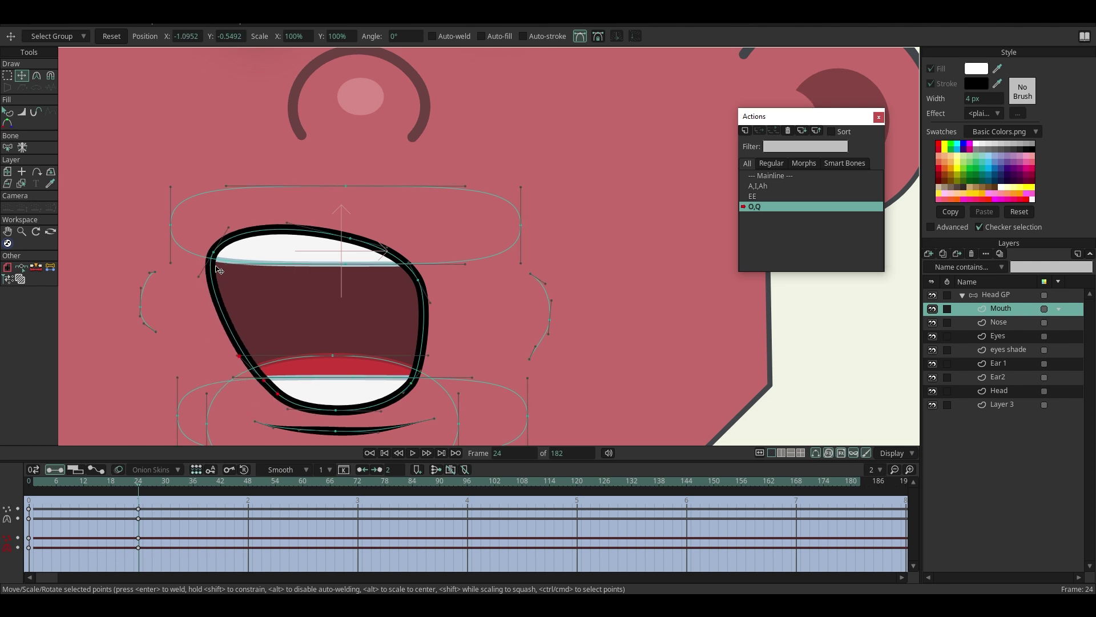
drag(214, 255, 269, 259)
drag(413, 279, 402, 242)
scroll(394, 296, down, 2)
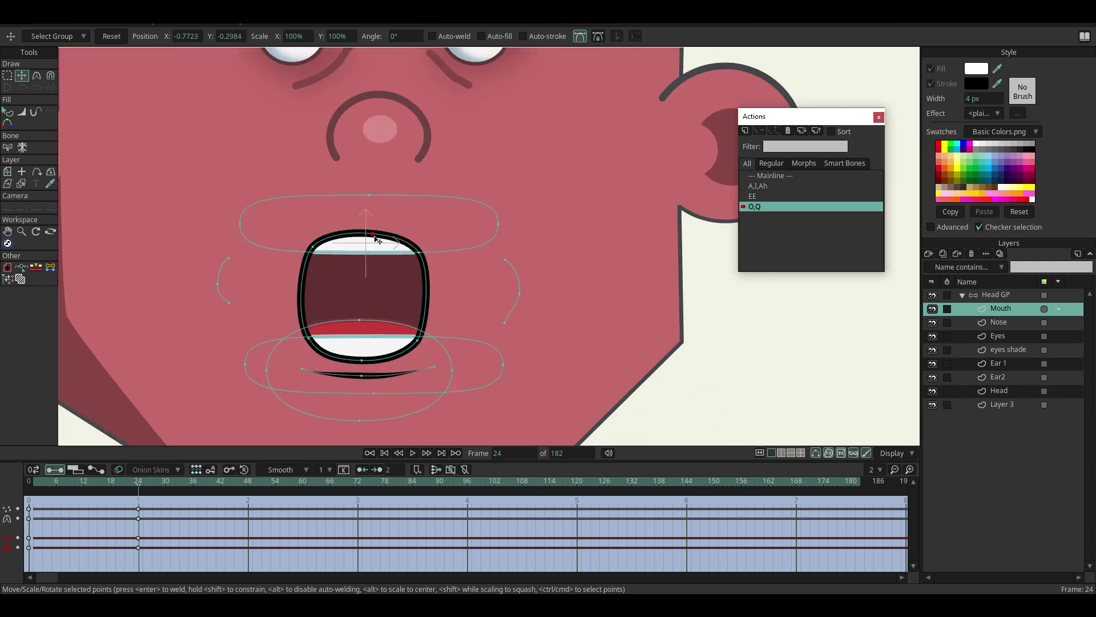
- Copy the Mouth keyframes at frame 24 of the O,Q action and paste them at frame 12
scroll(400, 297, up, 2)
scroll(422, 357, down, 4)
scroll(422, 313, up, 1)
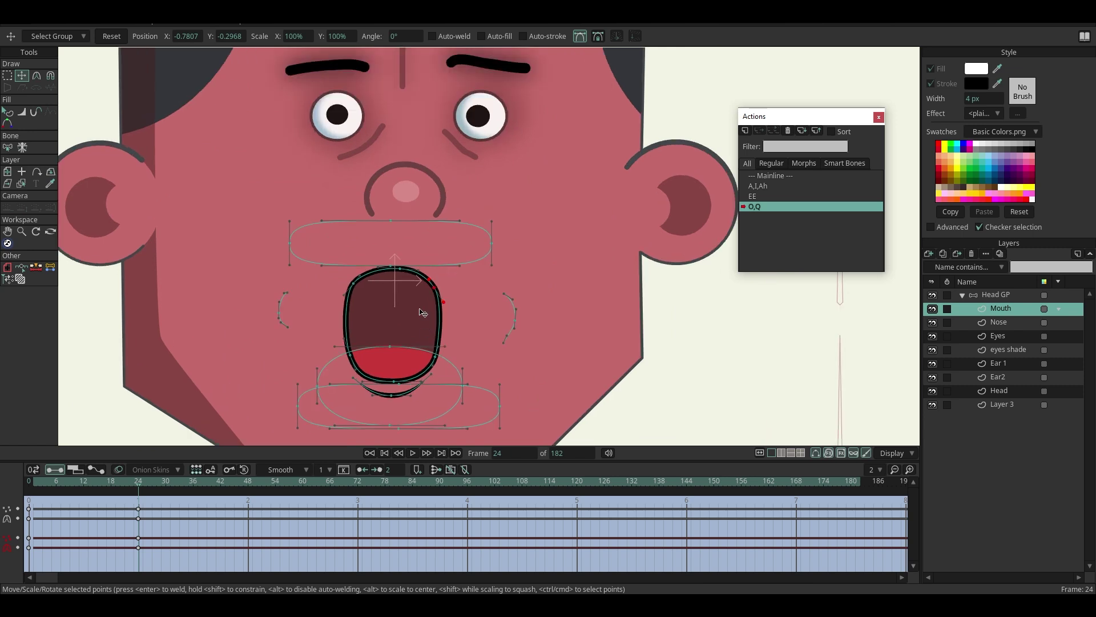
mouse_move(83, 483)
mouse_down()
mouse_move(32, 484)
mouse_move(82, 484)
mouse_up()
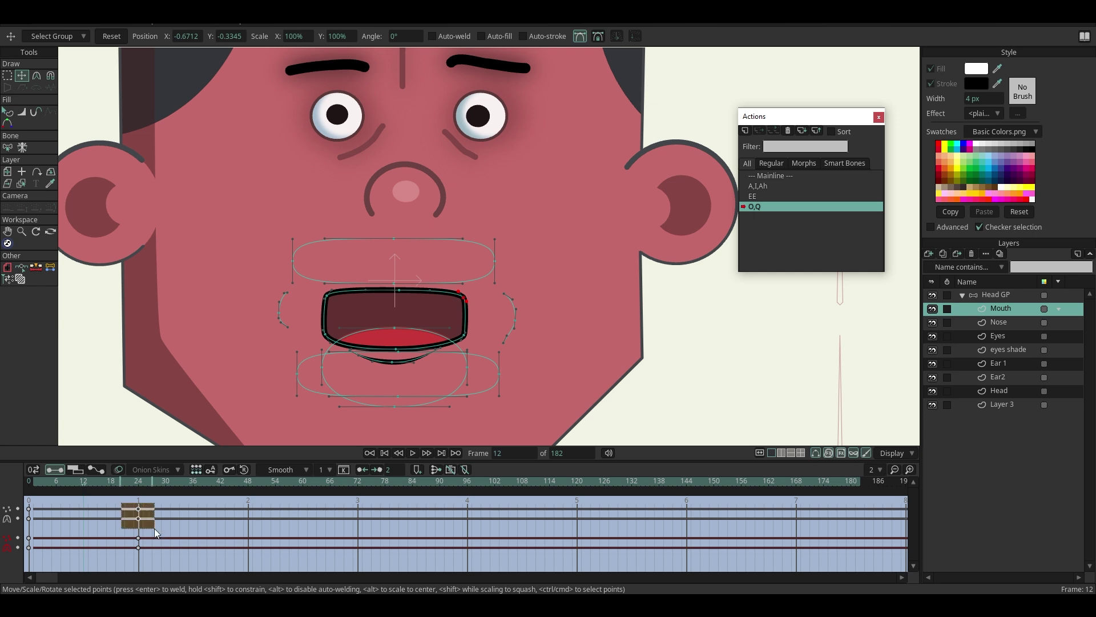
key(ctrl+v)
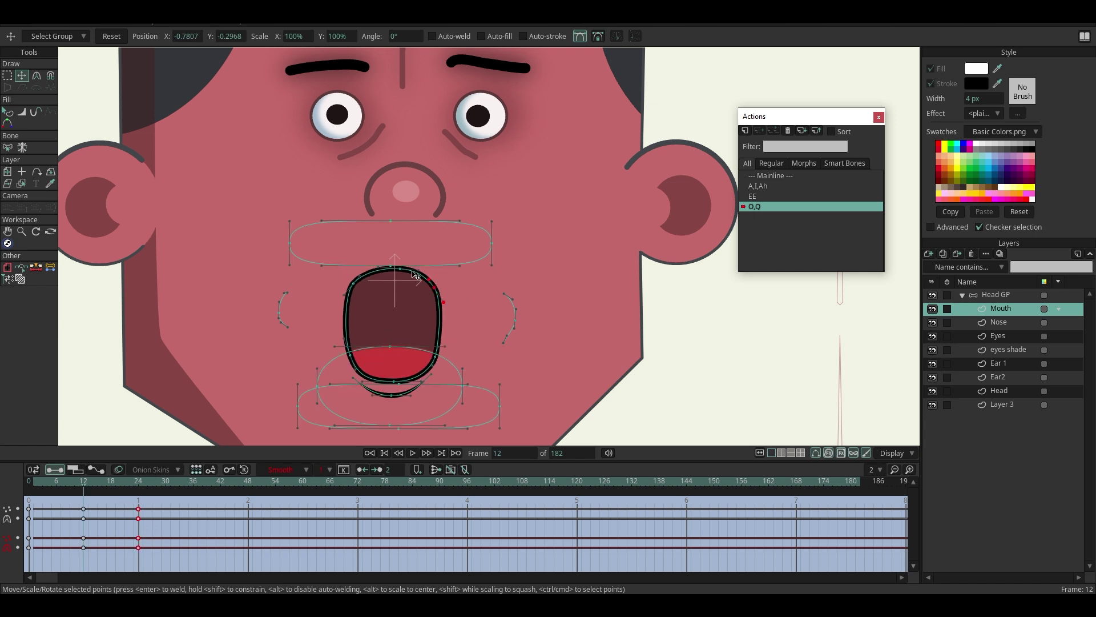
- Reduce the mouth outline's height at frame 12 of O,Q and raise the crease below it to fit
double_click(415, 276)
drag(392, 381, 434, 360)
scroll(365, 422, up, 2)
scroll(391, 388, down, 2)
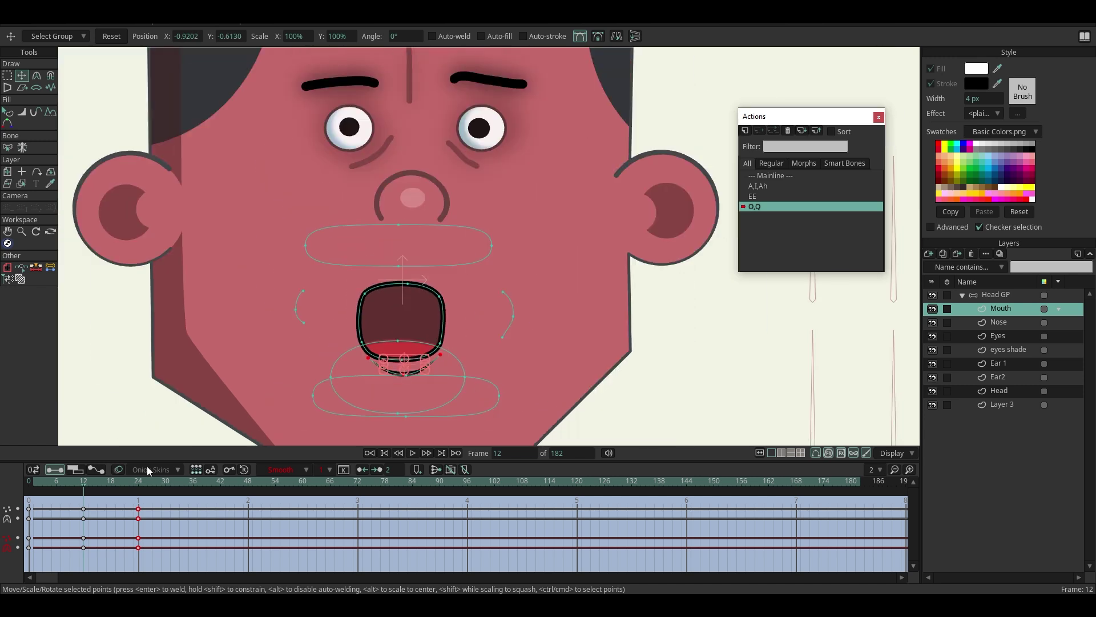
drag(71, 483, 138, 486)
scroll(408, 280, up, 3)
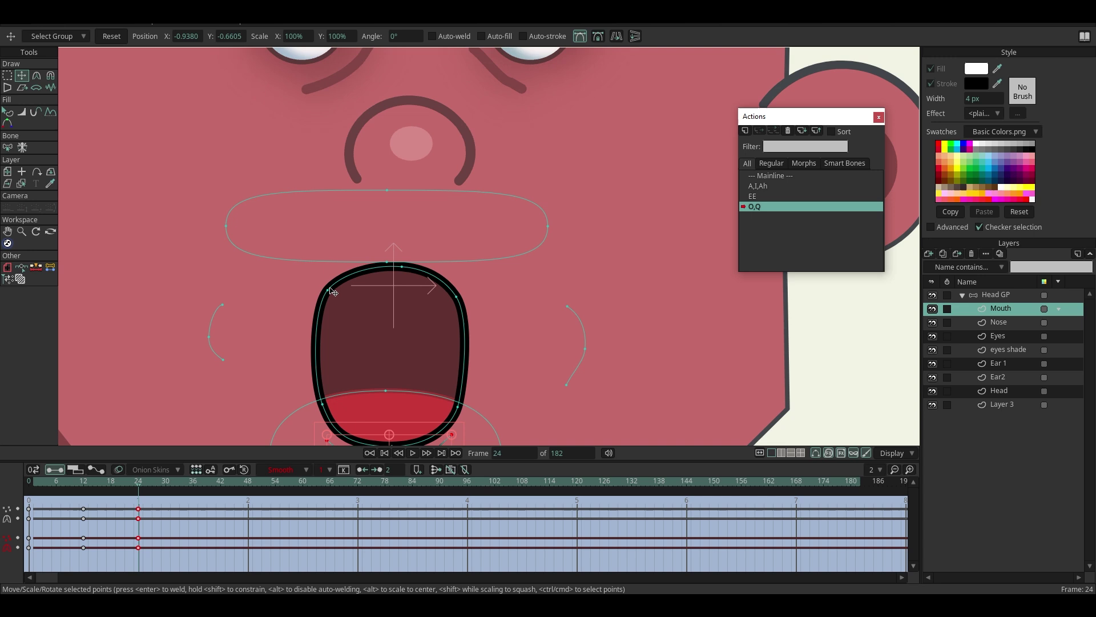
scroll(337, 294, down, 5)
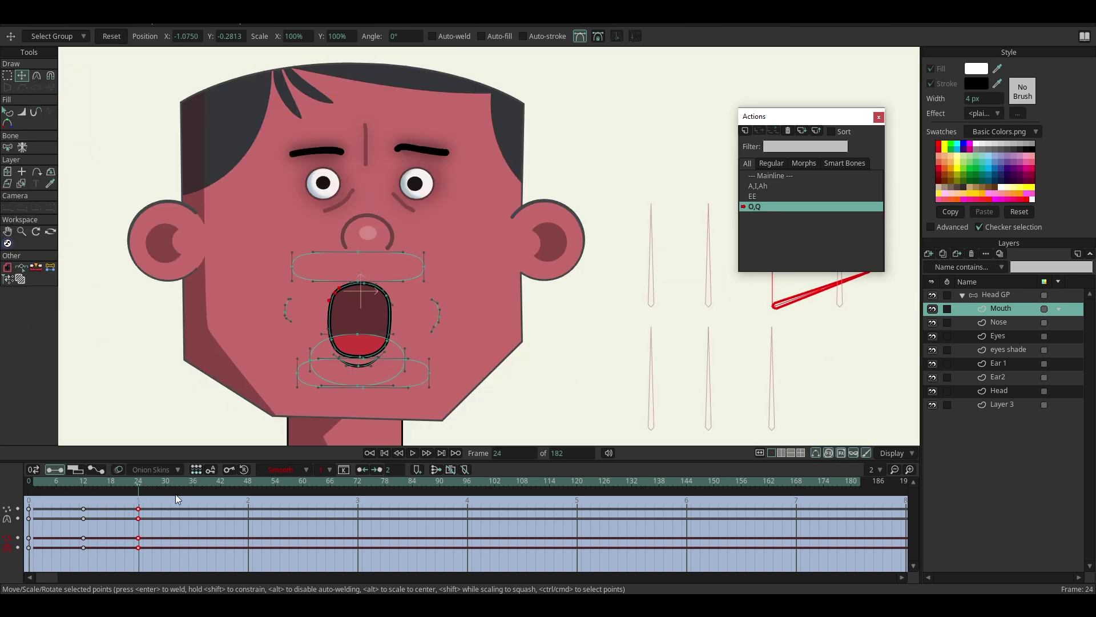
- Create a smart bone action for the U,W bone in the Head GP layer
scroll(425, 272, down, 2)
click(983, 294)
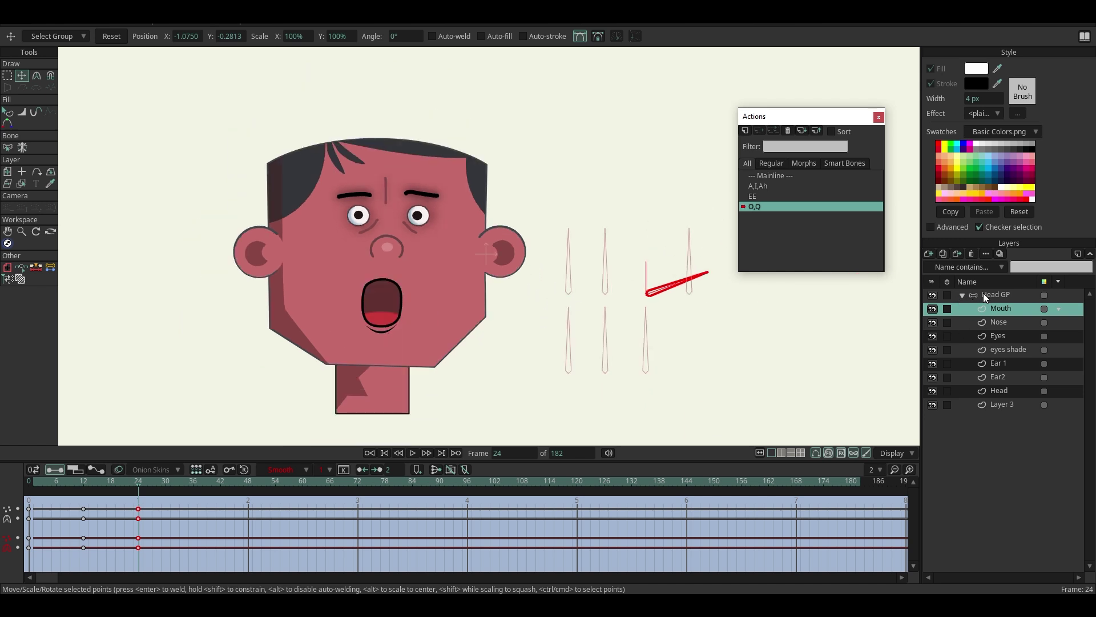
scroll(279, 293, down, 3)
click(489, 276)
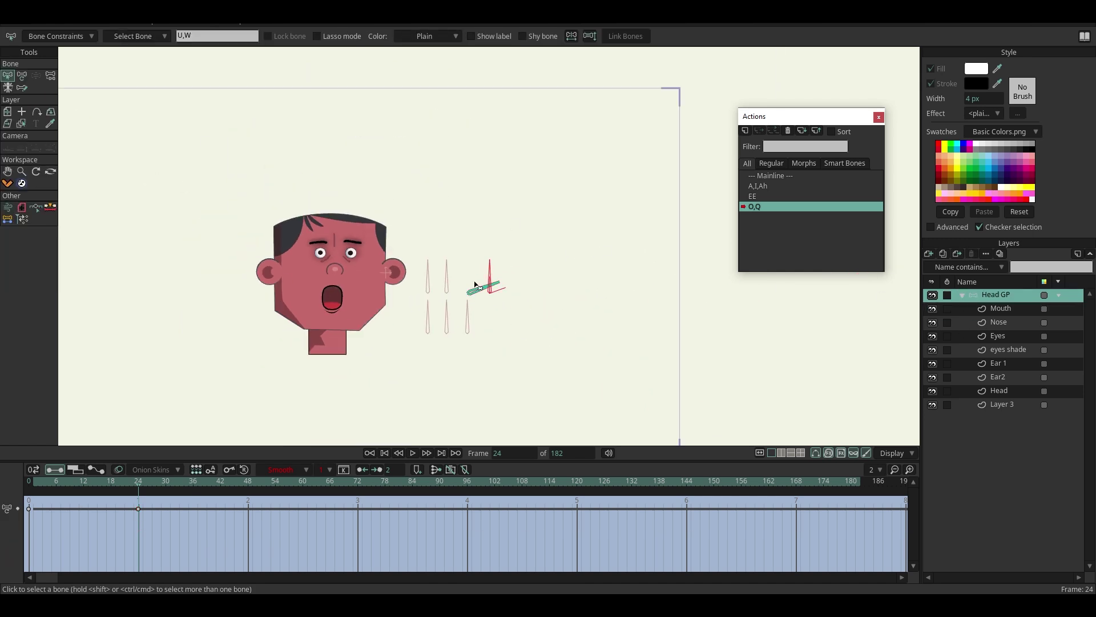
scroll(495, 244, up, 3)
click(749, 131)
click(521, 339)
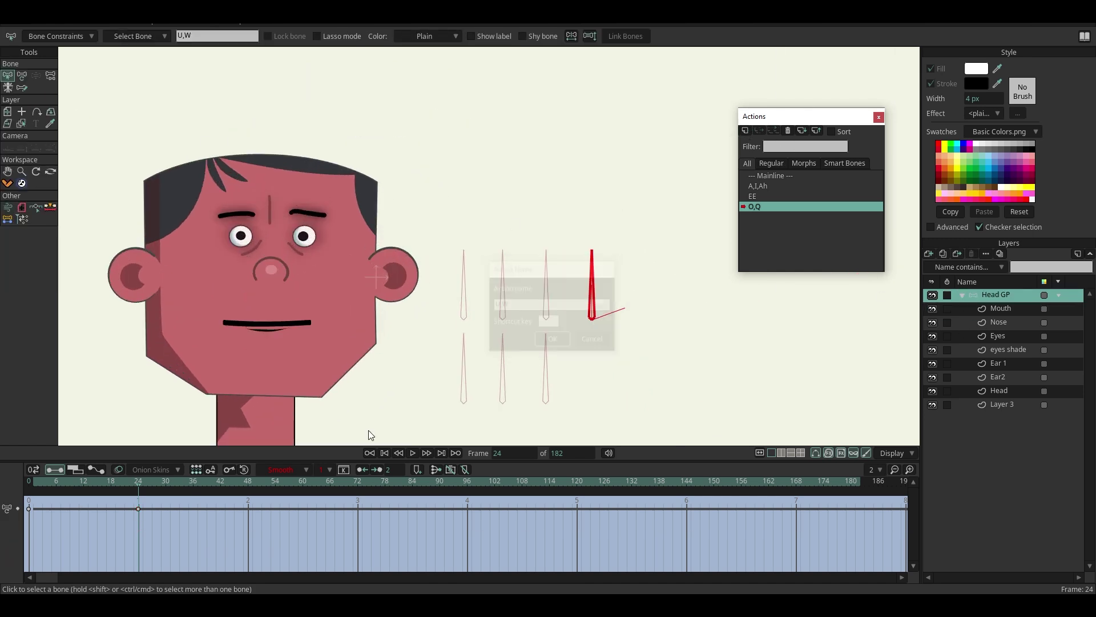
- Rotate the U,W bone clockwise to 20° at frame 24 and paste the copied mouth keyframes onto the Mouth layer
scroll(345, 375, down, 4)
click(22, 76)
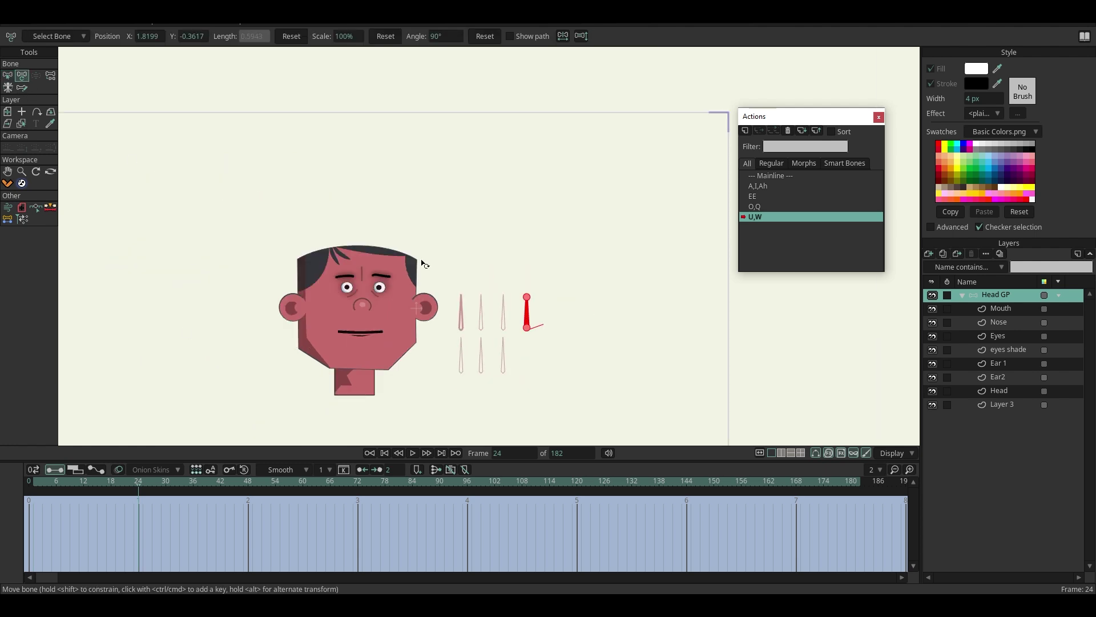
scroll(322, 348, up, 5)
drag(718, 300, 776, 362)
scroll(351, 369, up, 2)
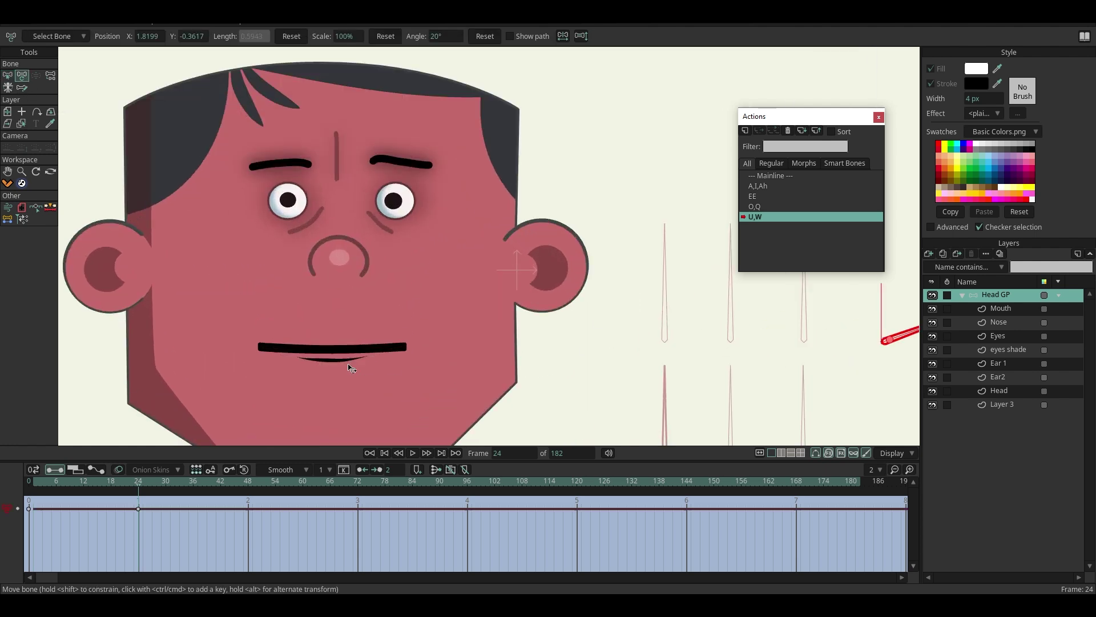
click(996, 309)
key(ctrl+v)
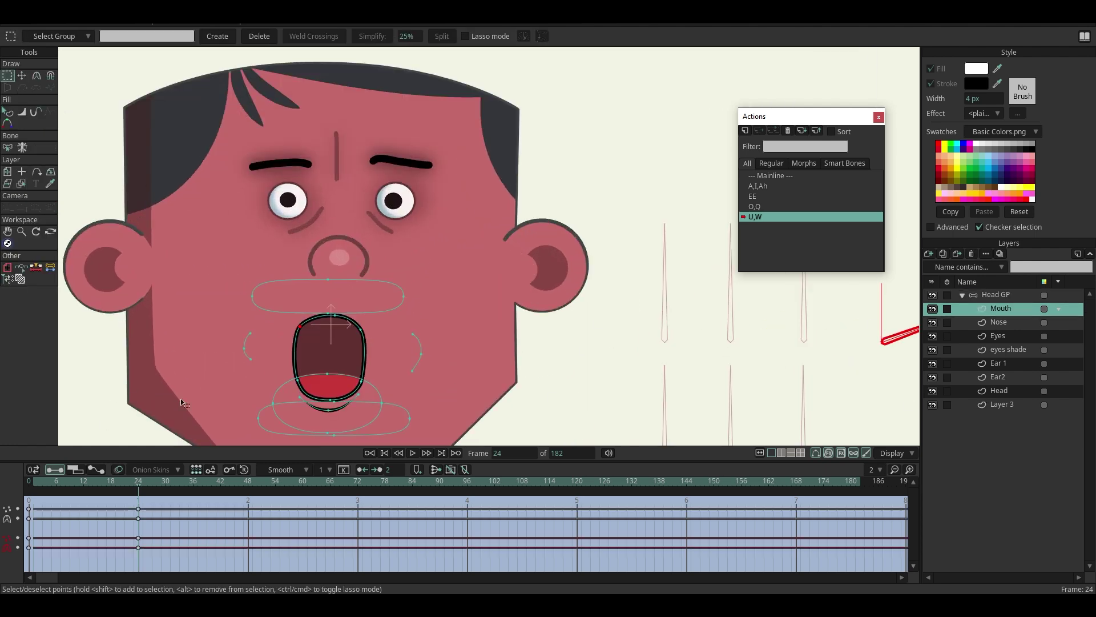
- Shorten the U,W mouth outline from its lower edge and raise the lower crease to just beneath it
click(22, 75)
scroll(375, 354, up, 3)
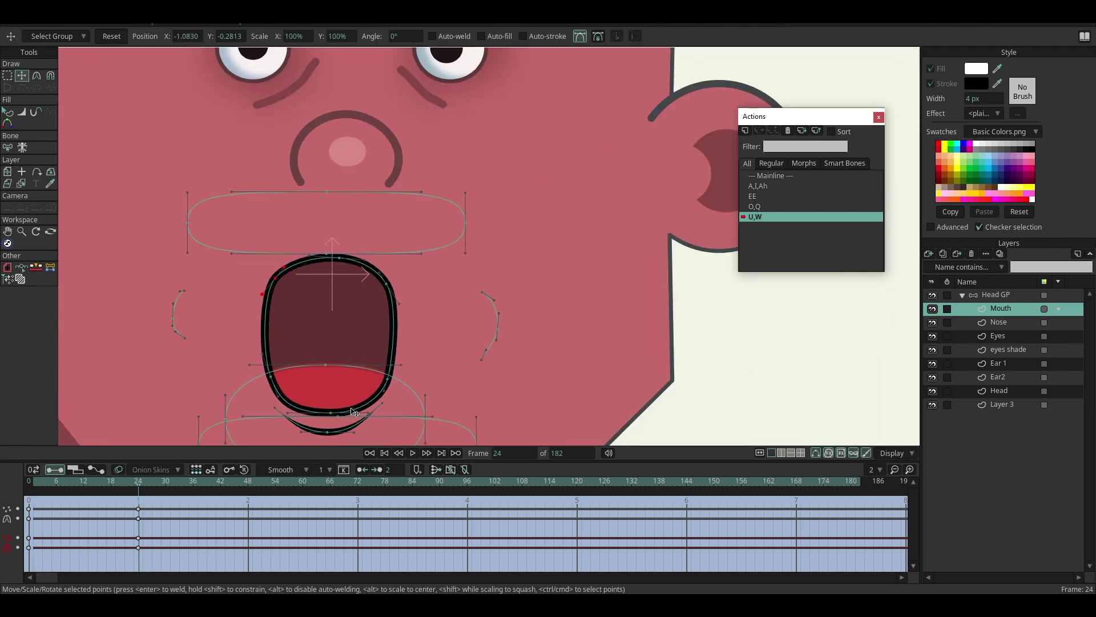
click(359, 340)
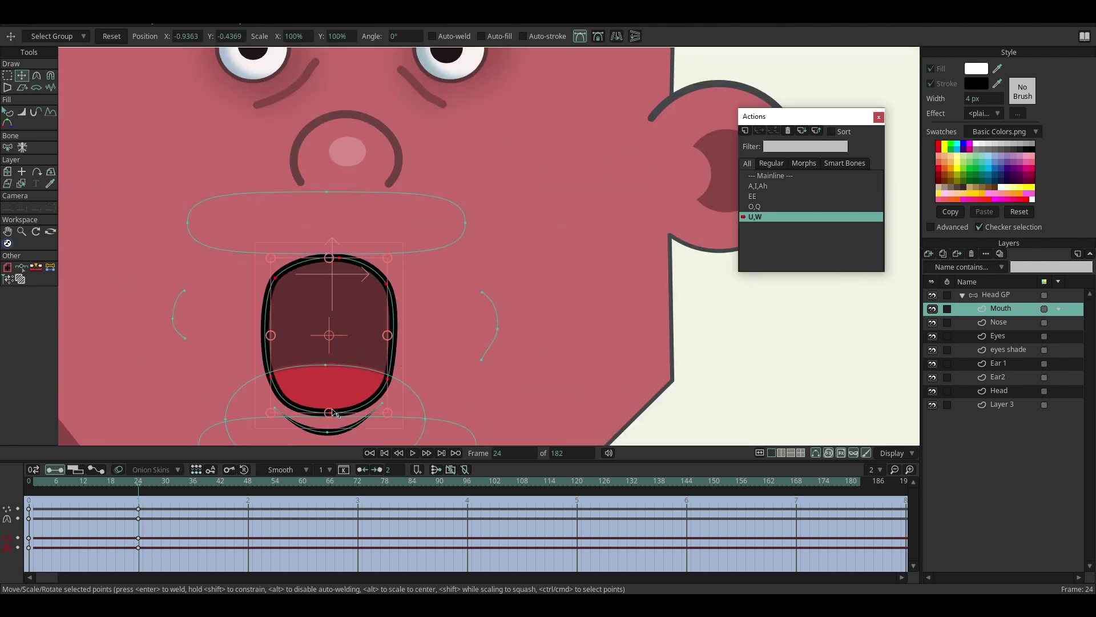
drag(334, 411, 336, 368)
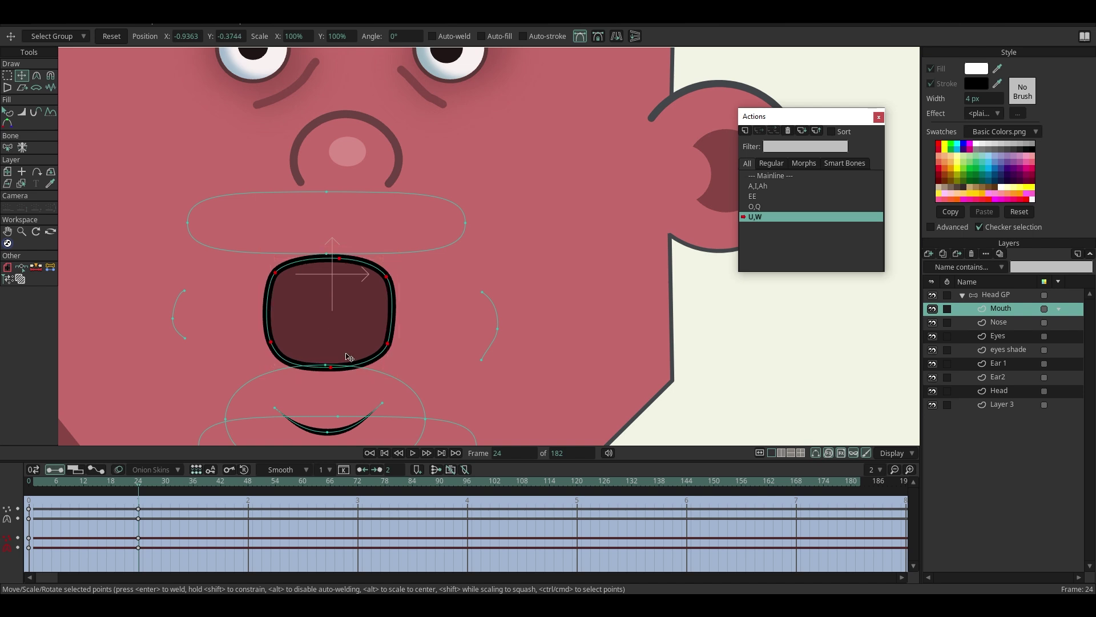
double_click(341, 432)
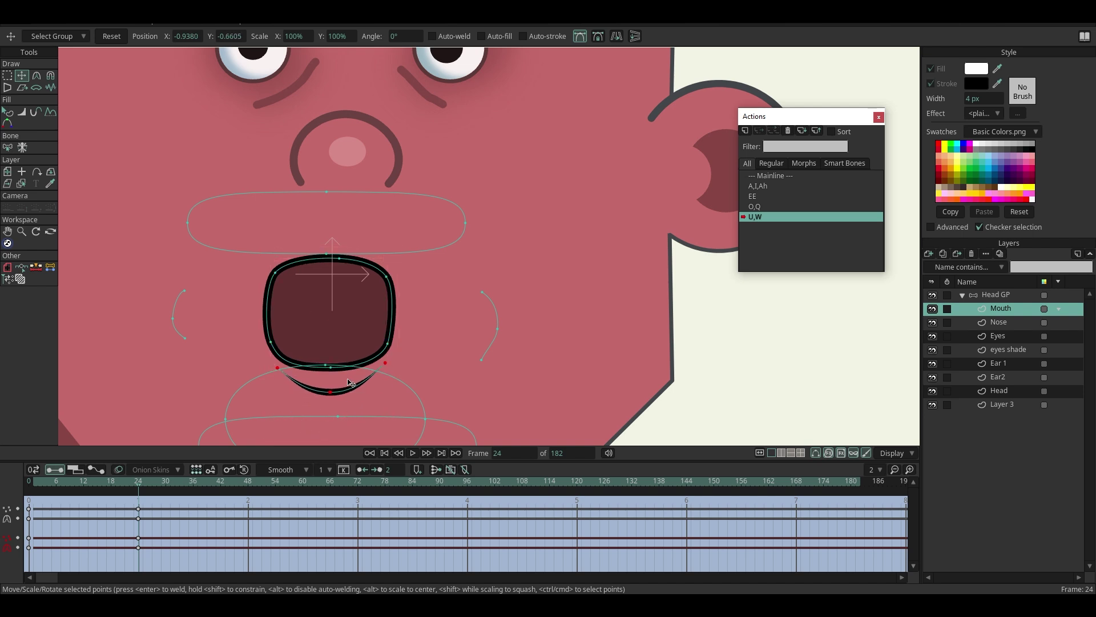
- Pull the mouth outline's side points outward and together into pinched corners, turning their curve handles inward
click(409, 325)
scroll(372, 353, up, 2)
drag(395, 340, 413, 325)
drag(394, 244, 337, 248)
drag(409, 344, 354, 335)
drag(227, 336, 195, 301)
drag(234, 237, 200, 266)
drag(198, 341, 249, 330)
drag(219, 239, 204, 269)
- Widen the upper lip curve with its handles and fine-tune the points of both pinched corners
scroll(188, 295, up, 2)
drag(292, 263, 297, 250)
drag(300, 173, 263, 177)
drag(439, 186, 467, 191)
scroll(417, 268, down, 2)
drag(480, 318, 484, 304)
drag(479, 266, 489, 299)
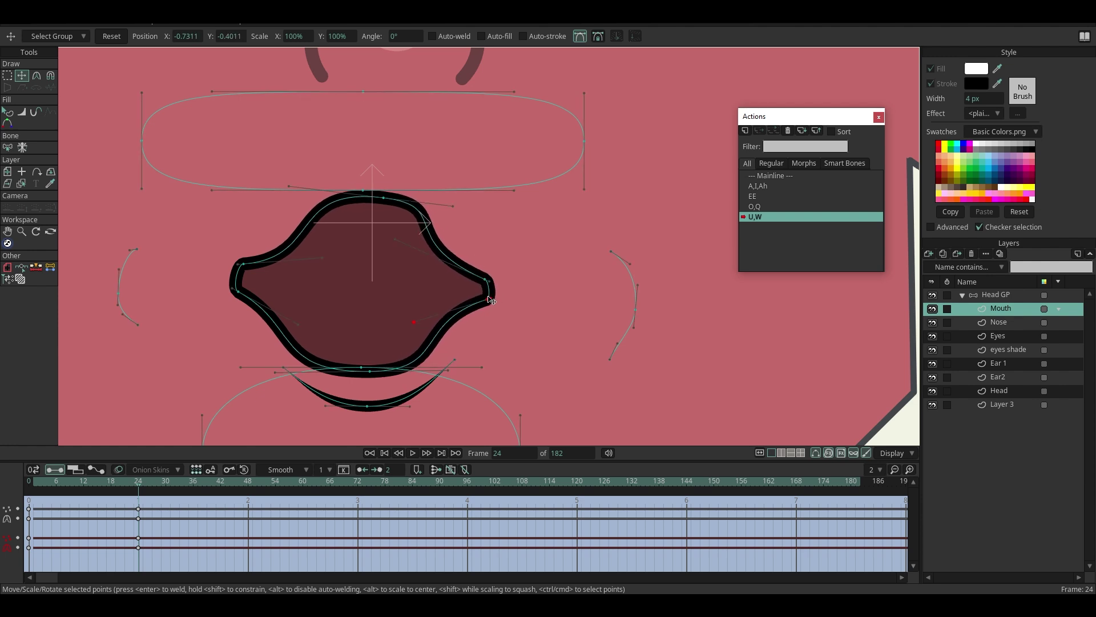
- Smooth the upper and lower centre curves of the U,W mouth by adjusting their points and handles
scroll(476, 309, down, 2)
drag(427, 259, 433, 269)
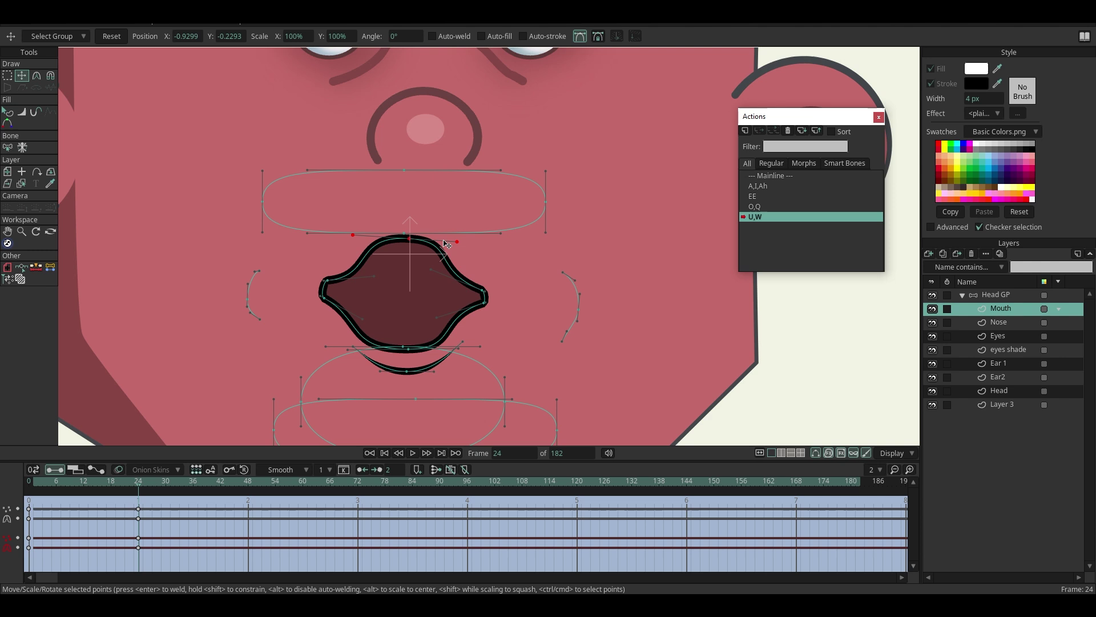
click(405, 235)
scroll(394, 357, up, 5)
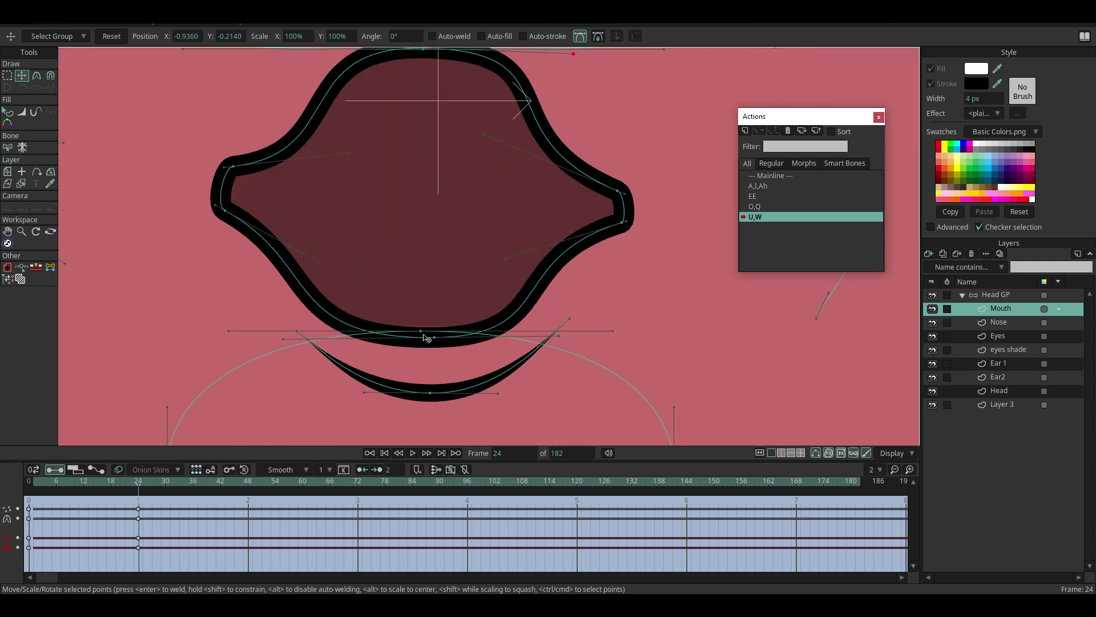
drag(424, 334, 424, 342)
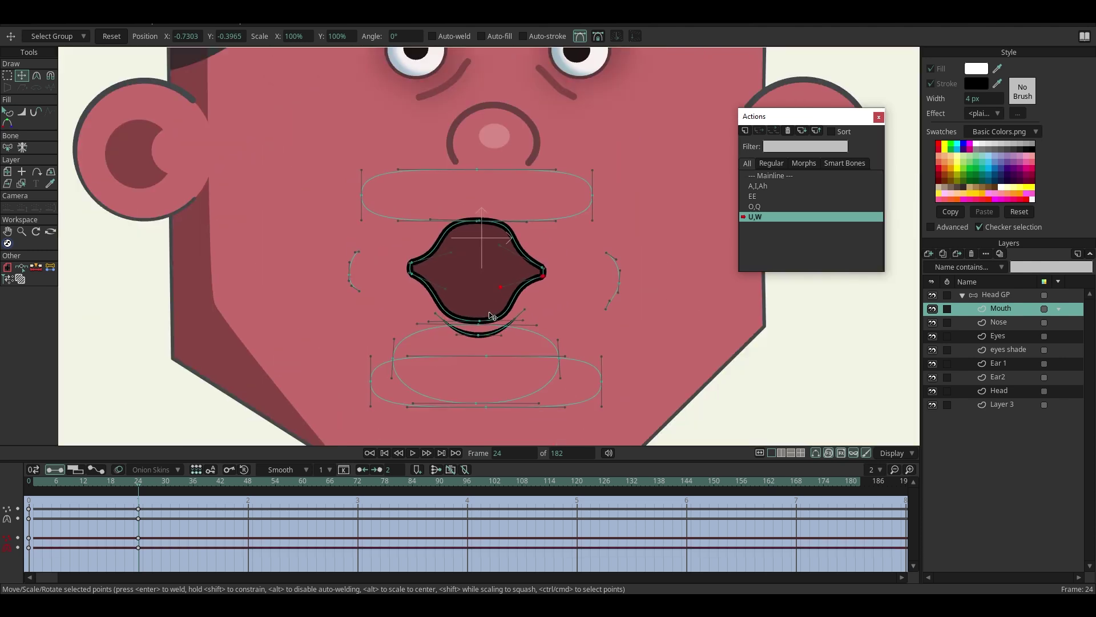
scroll(492, 316, down, 1)
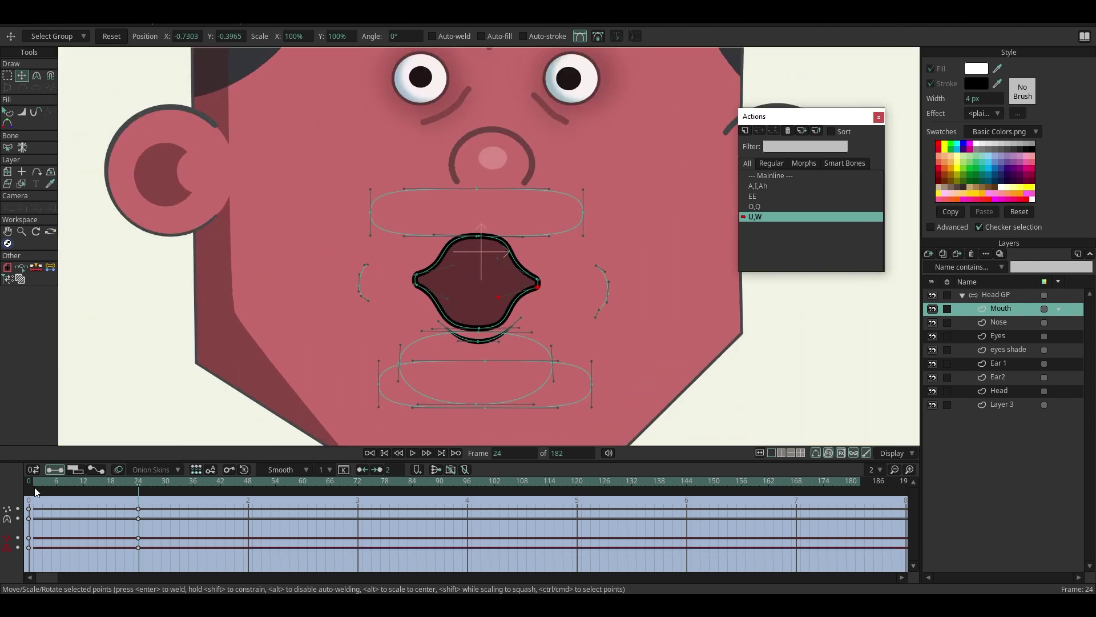
- Copy the U,W mouth keyframes at frame 24 and paste them at frame 12
drag(36, 492, 83, 480)
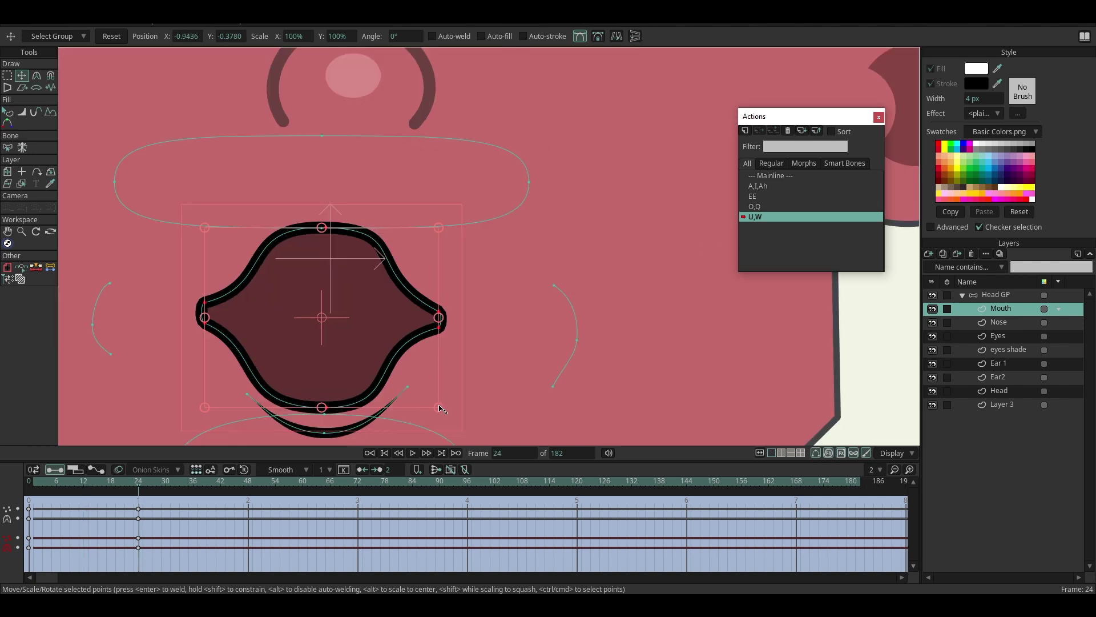
click(85, 483)
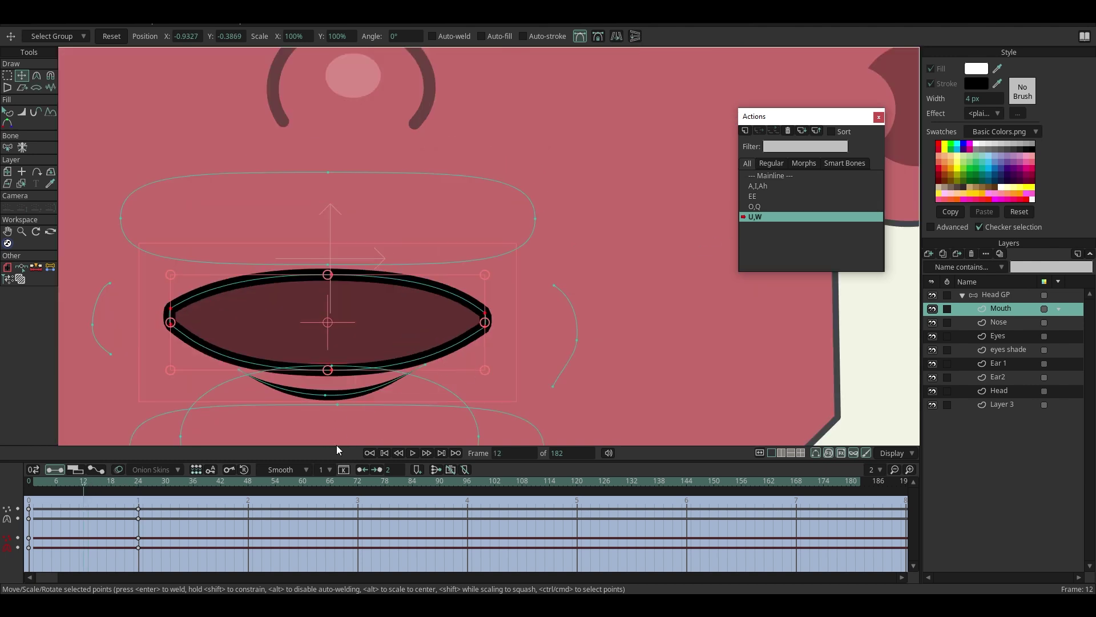
drag(129, 500, 172, 546)
key(ctrl+c)
key(ctrl+v)
- Enlarge and recentre the mouth outline at frame 12 of U,W, and lower the crease beneath it
drag(437, 407, 467, 429)
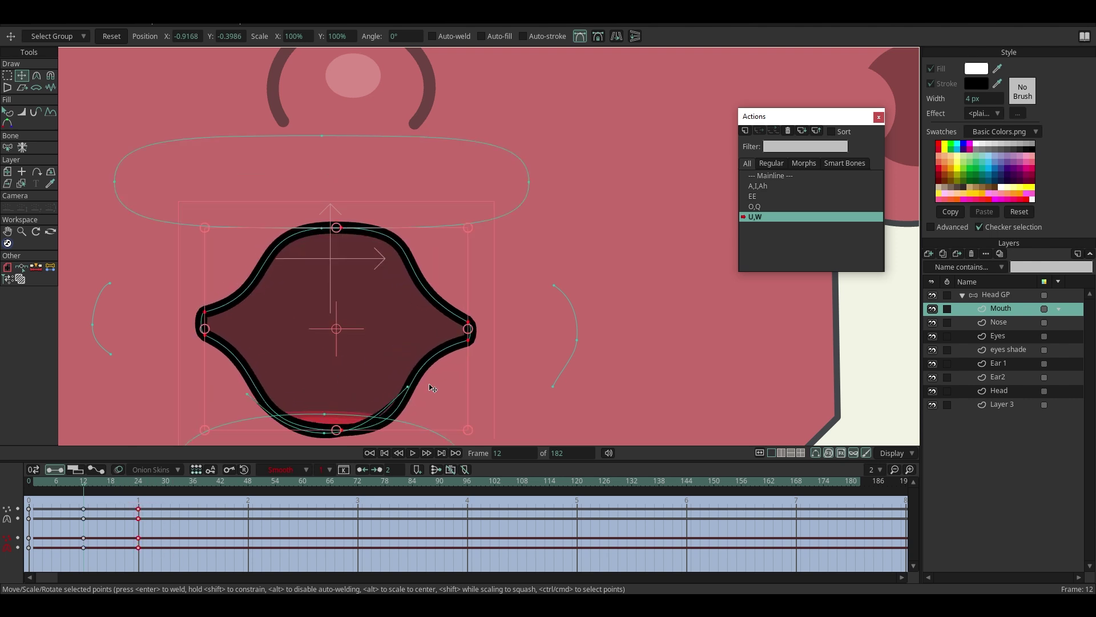
drag(427, 381, 421, 370)
scroll(421, 370, down, 1)
scroll(337, 437, up, 2)
ctrl+click(355, 416)
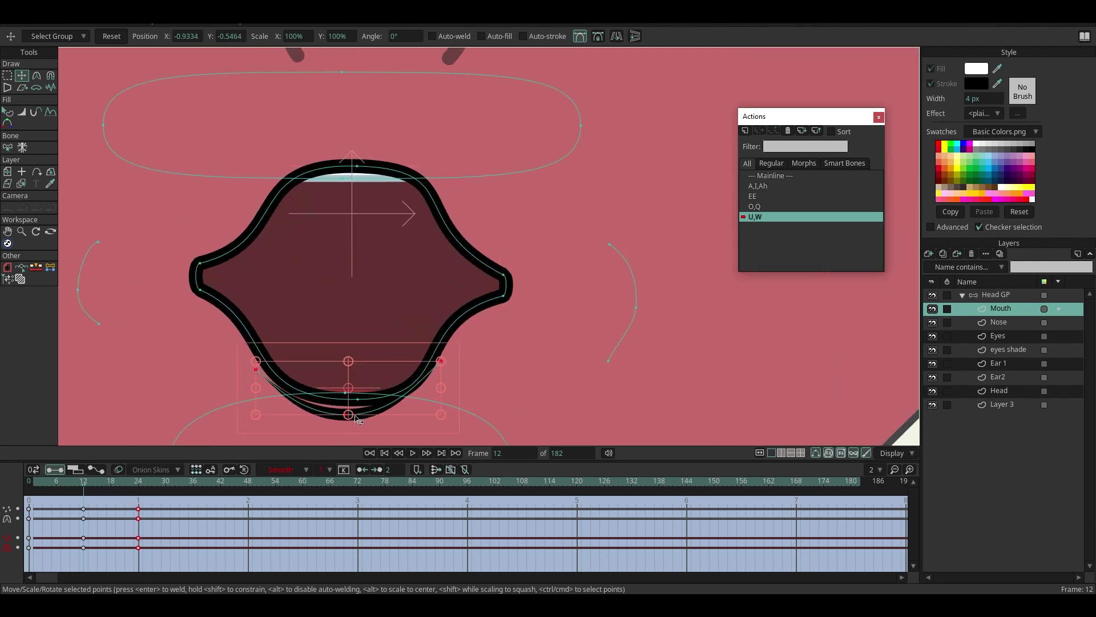
drag(379, 412, 383, 437)
scroll(380, 428, down, 1)
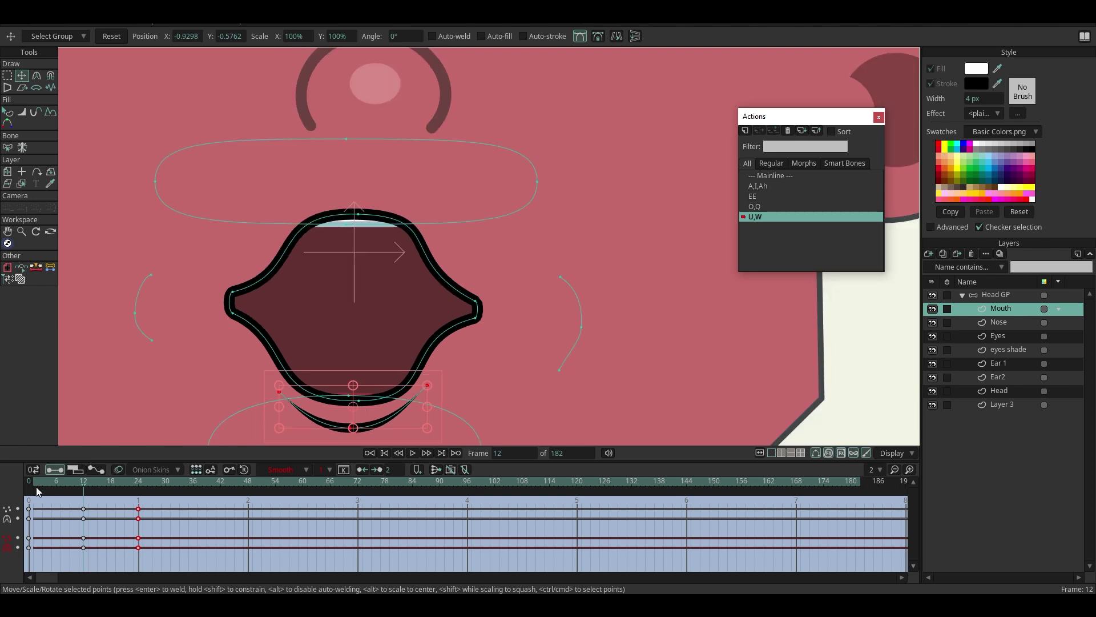
- At frame 24 of U,W, move the right cheek crease closer to the mouth corner and thicken its middle to 92% width
drag(37, 483, 138, 481)
scroll(248, 330, down, 1)
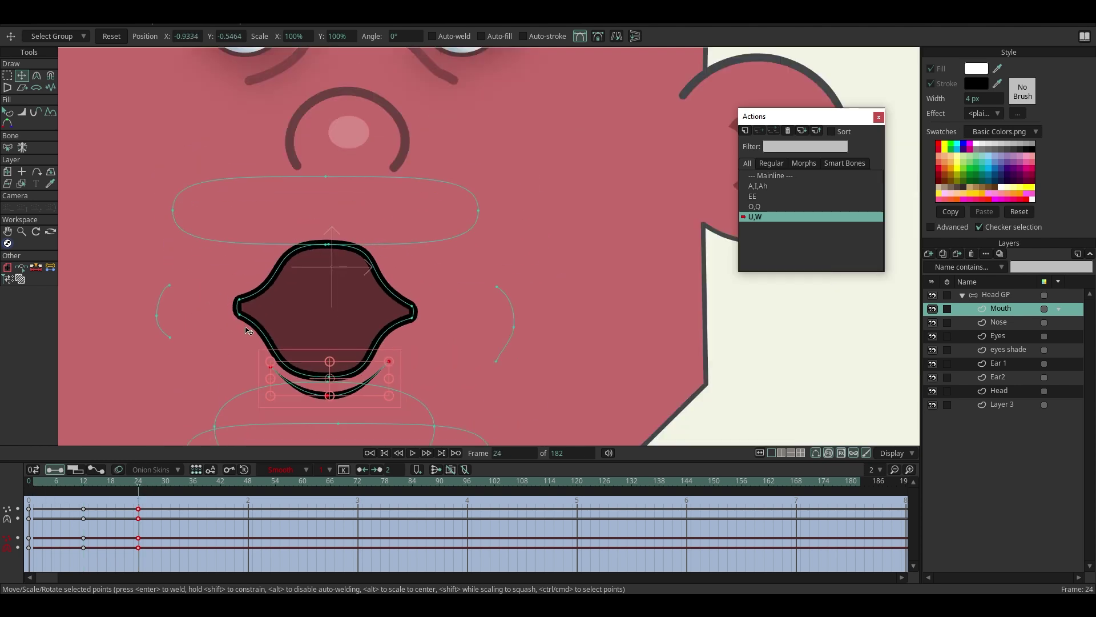
scroll(248, 330, down, 1)
scroll(339, 329, up, 1)
scroll(417, 324, up, 1)
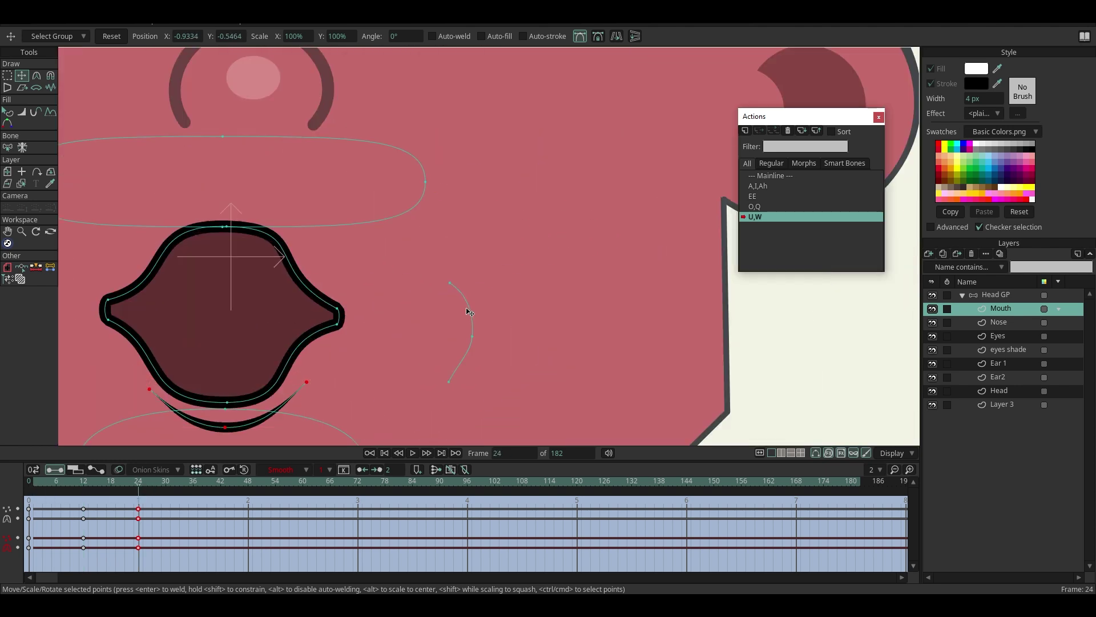
scroll(470, 312, up, 1)
double_click(475, 333)
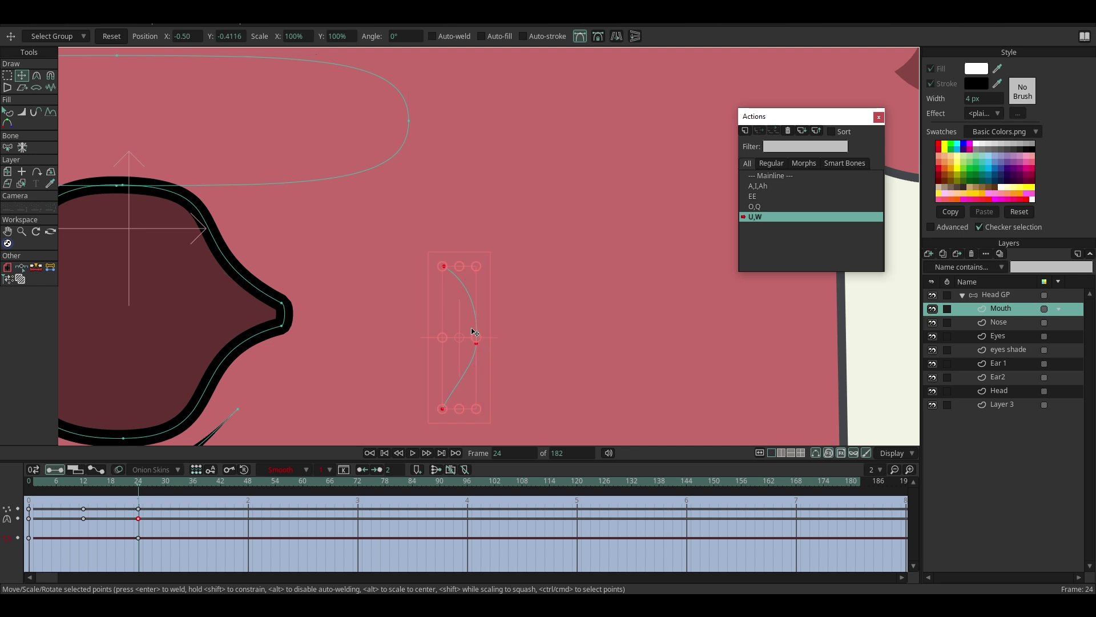
click(22, 111)
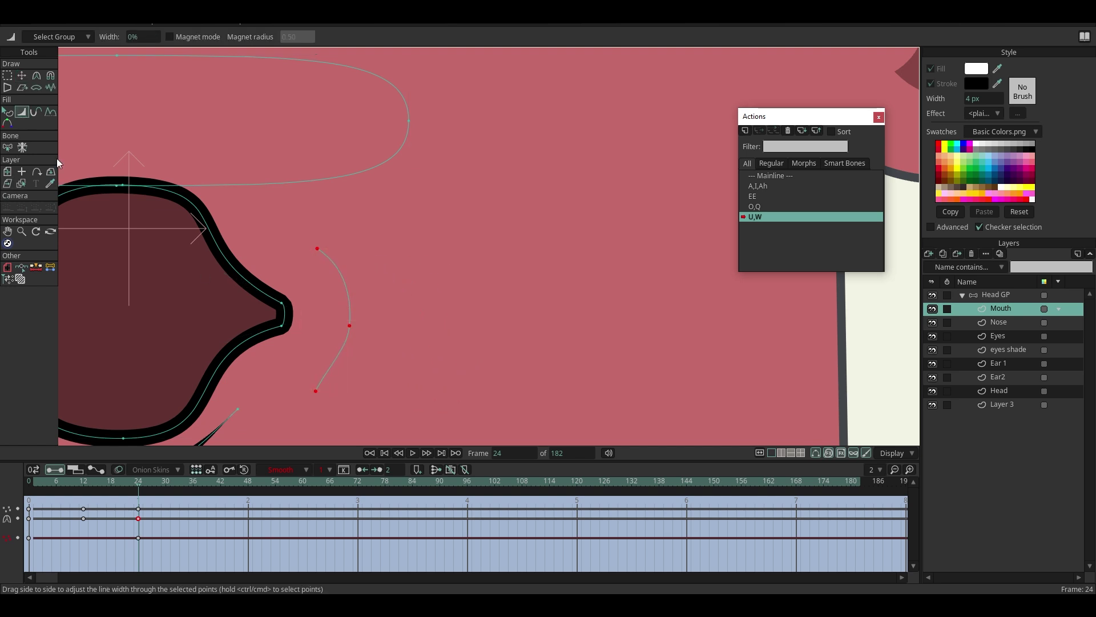
drag(311, 314, 379, 325)
scroll(482, 326, down, 2)
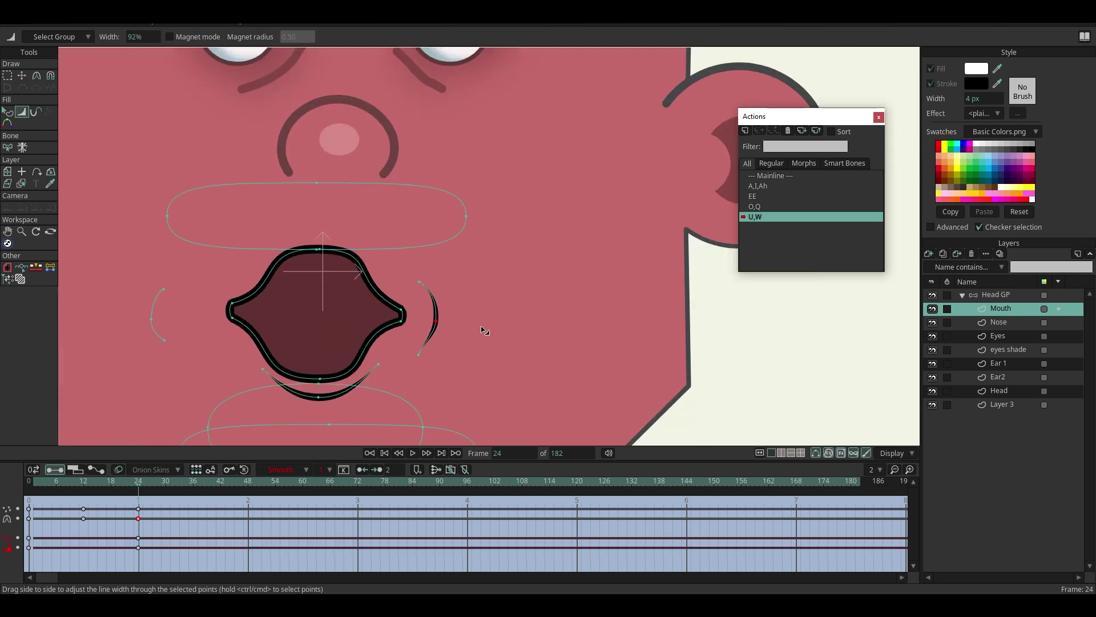
- Thicken the middle of the left cheek crease and move the crease closer to the mouth corner
scroll(197, 341, up, 1)
drag(131, 307, 204, 276)
click(22, 75)
scroll(123, 276, up, 2)
double_click(122, 275)
click(166, 269)
drag(227, 330, 236, 335)
click(197, 250)
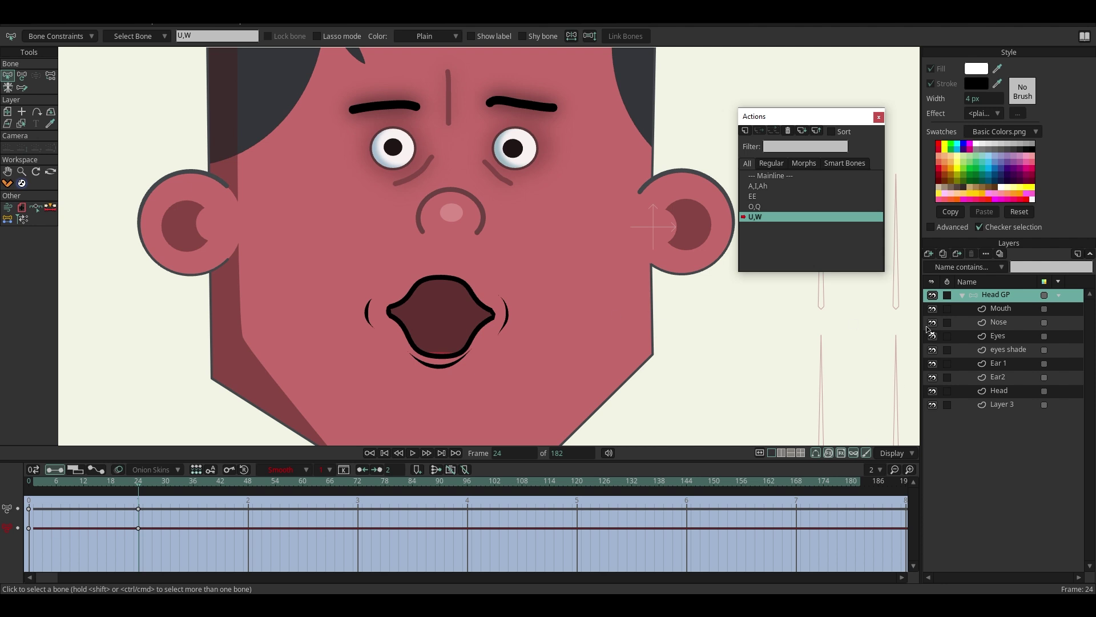
- At frame 12 of U,W, move the Mouth layer's left cheek crease inward toward the mouth corner
click(1000, 308)
scroll(454, 335, up, 3)
click(21, 75)
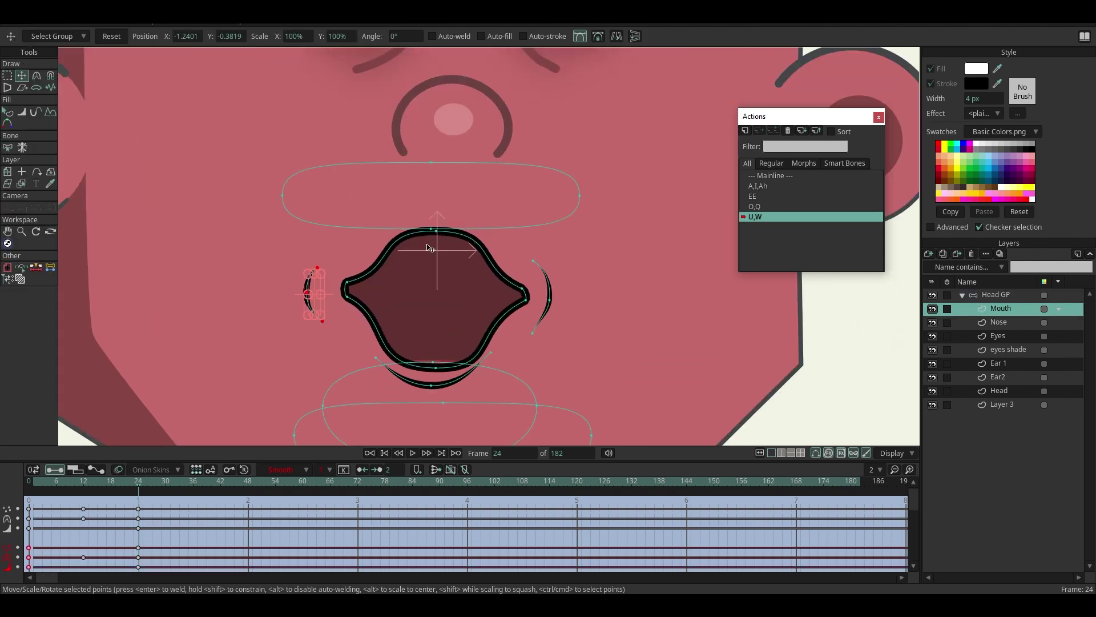
scroll(338, 312, up, 2)
click(85, 482)
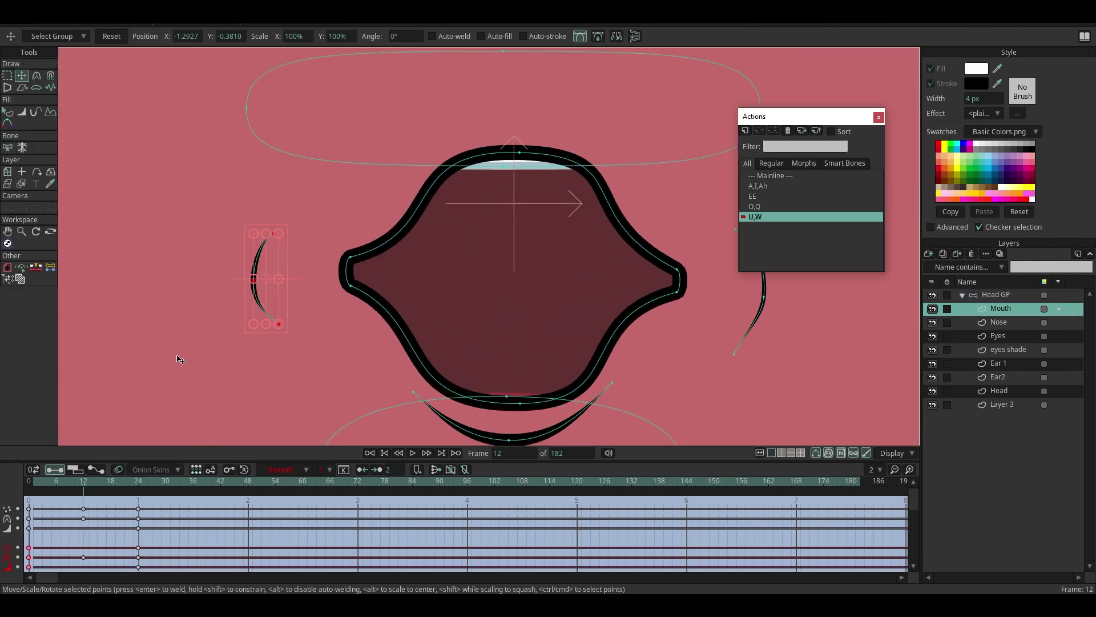
scroll(563, 292, down, 3)
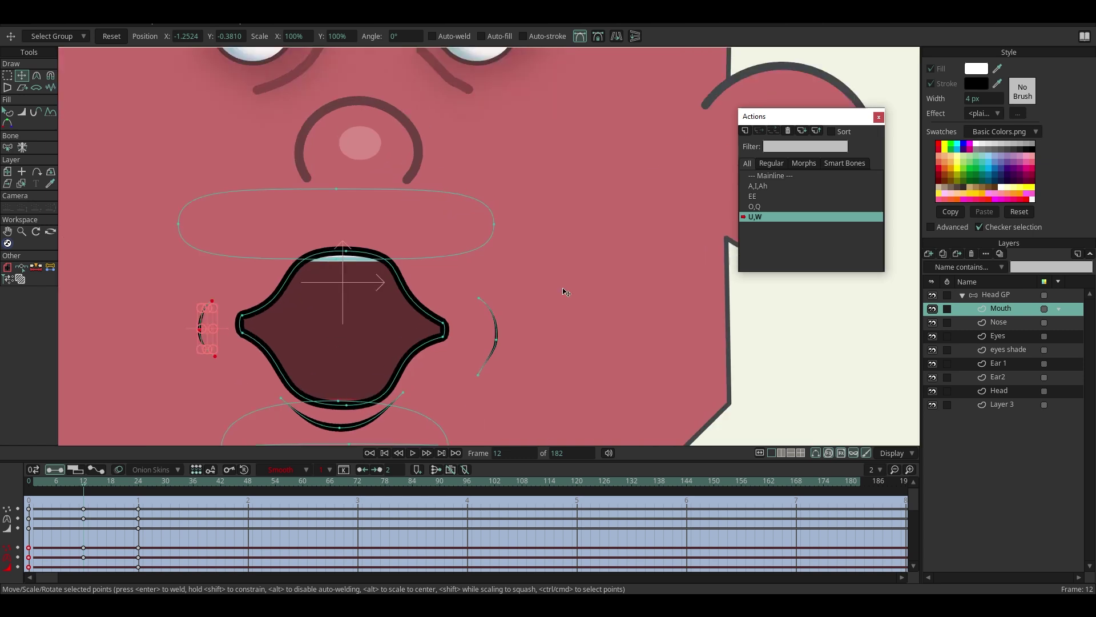
- Move the right cheek crease closer to the mouth corner at frame 12 of U,W, and slightly outward at frame 24
scroll(563, 292, up, 1)
click(482, 327)
scroll(460, 318, down, 2)
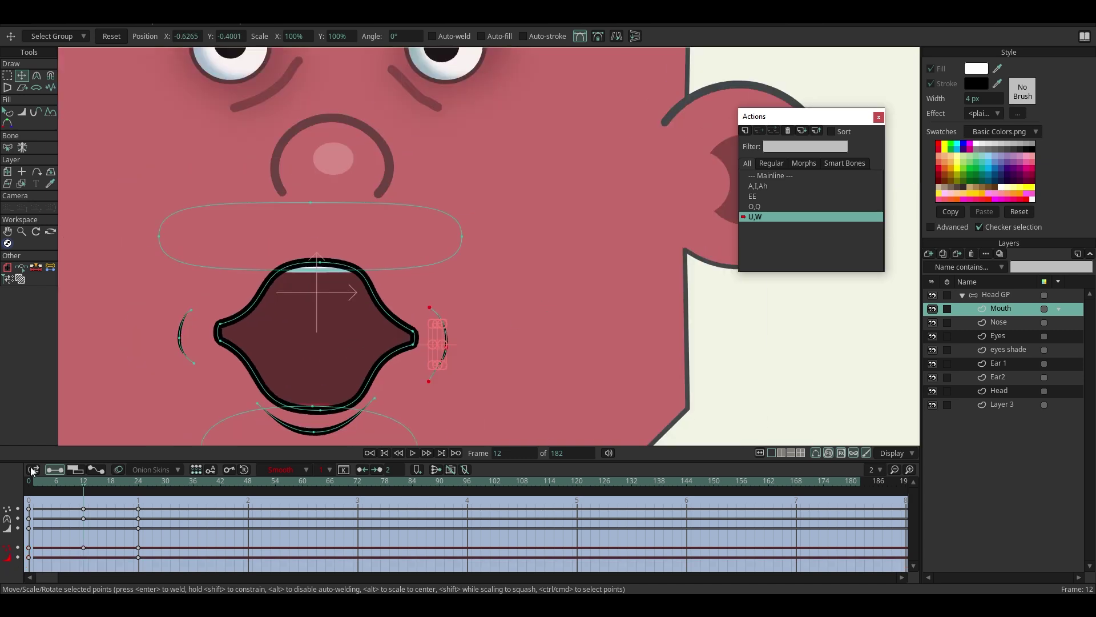
drag(43, 481, 130, 481)
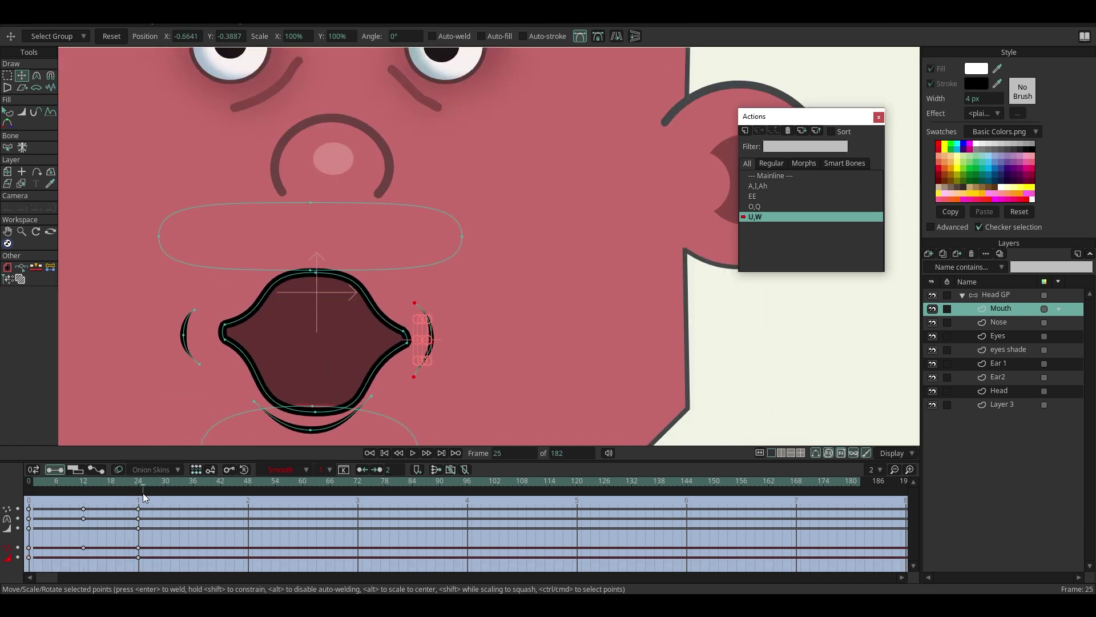
scroll(424, 346, up, 2)
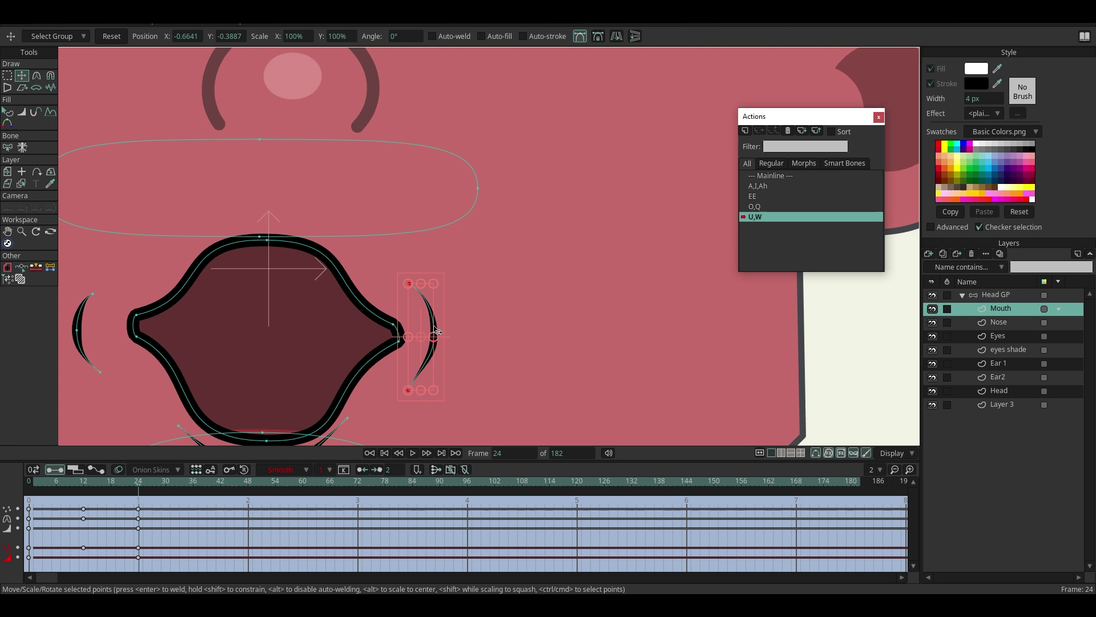
drag(431, 324, 440, 323)
- Scrub through the U,W action with Head GP active to examine the mouth shape against the whole face
scroll(498, 318, down, 2)
drag(36, 485, 112, 501)
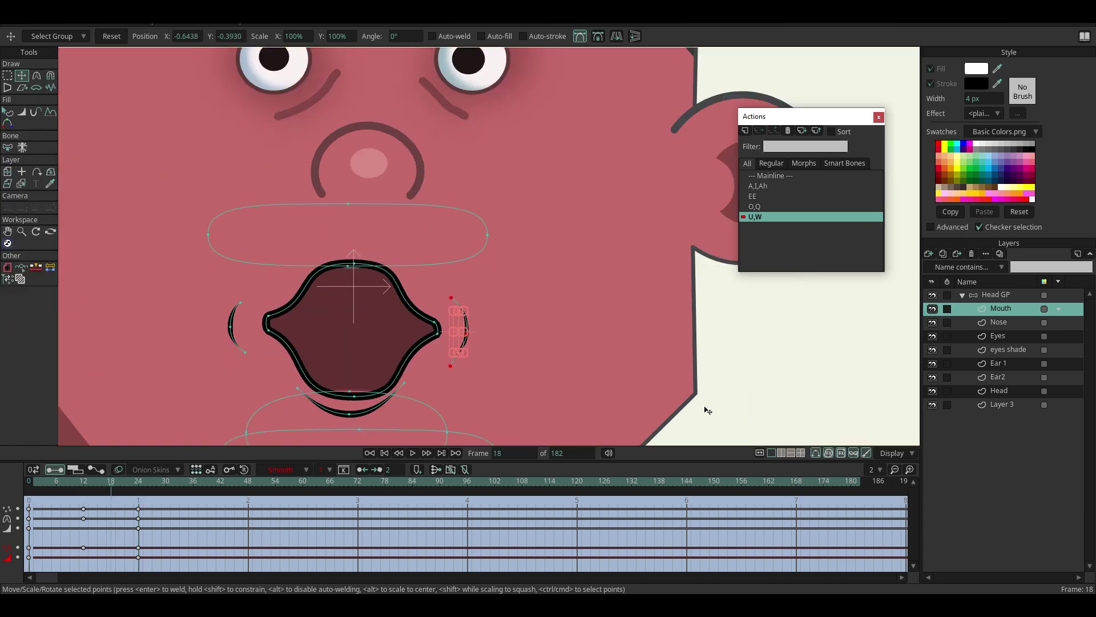
click(815, 455)
scroll(506, 380, down, 3)
click(1006, 296)
drag(36, 485, 137, 478)
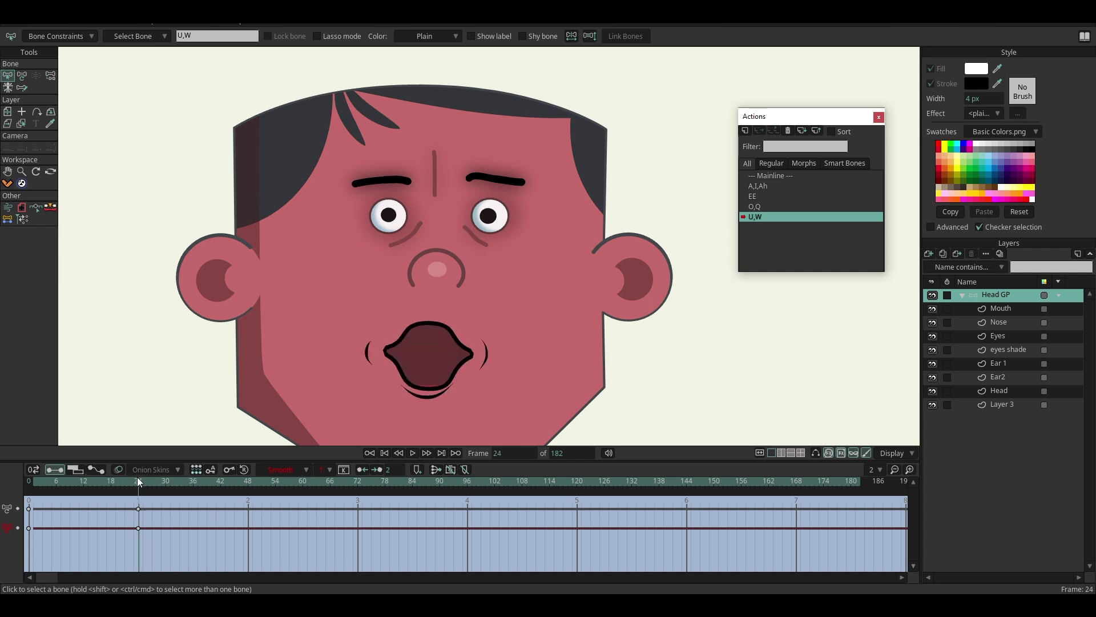
scroll(476, 294, down, 2)
scroll(395, 356, up, 1)
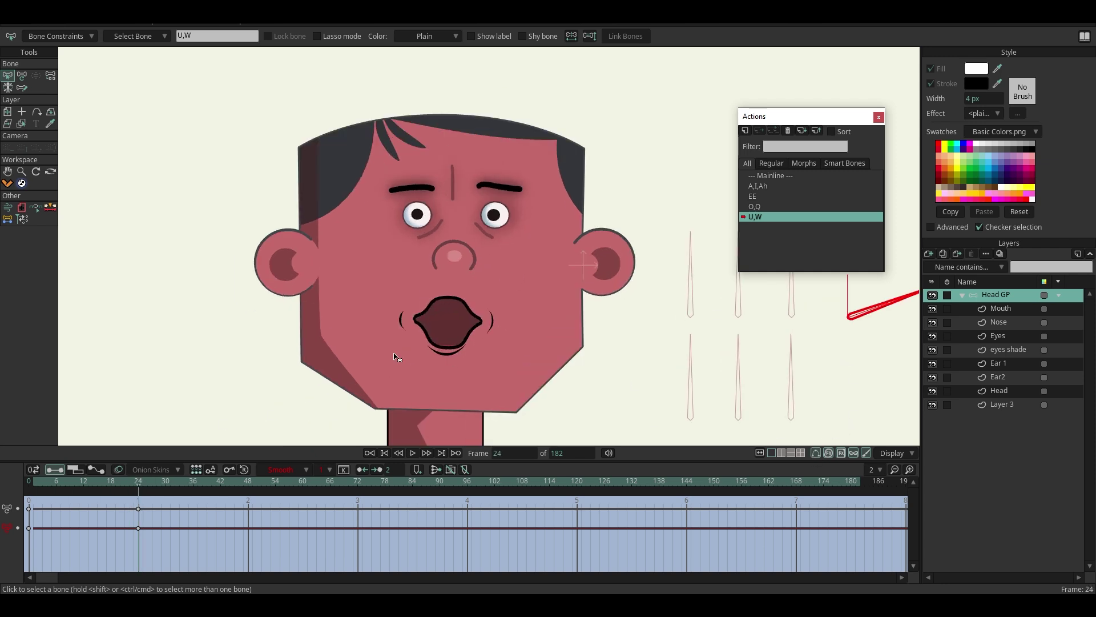
scroll(497, 313, down, 3)
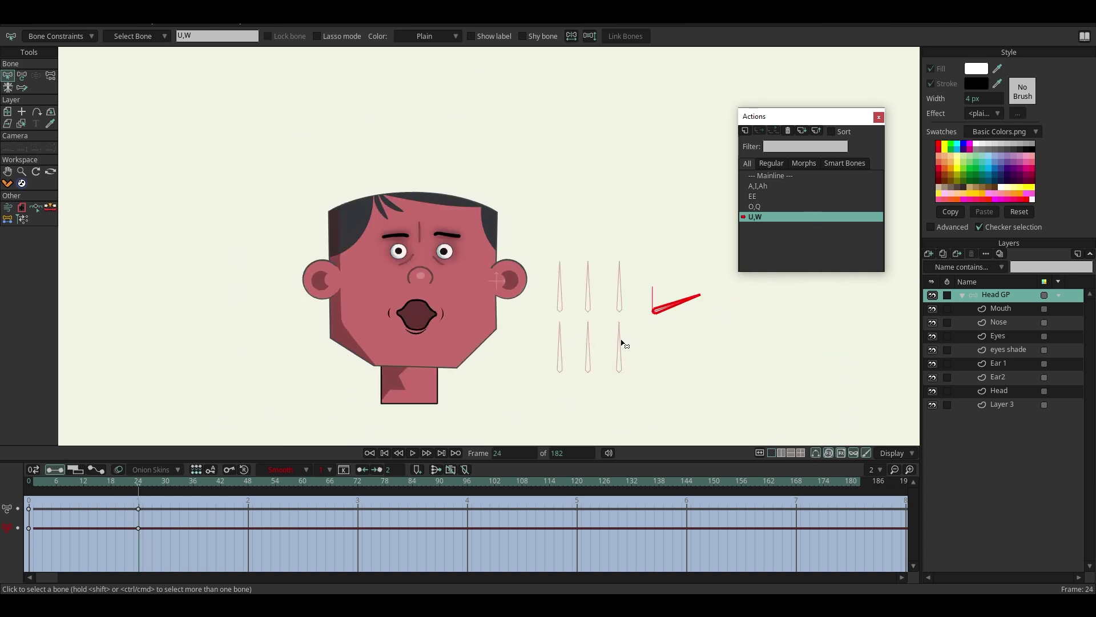
- Select the F,V bone beside the head and create an action named F,V for it
scroll(541, 335, up, 3)
click(517, 341)
click(517, 341)
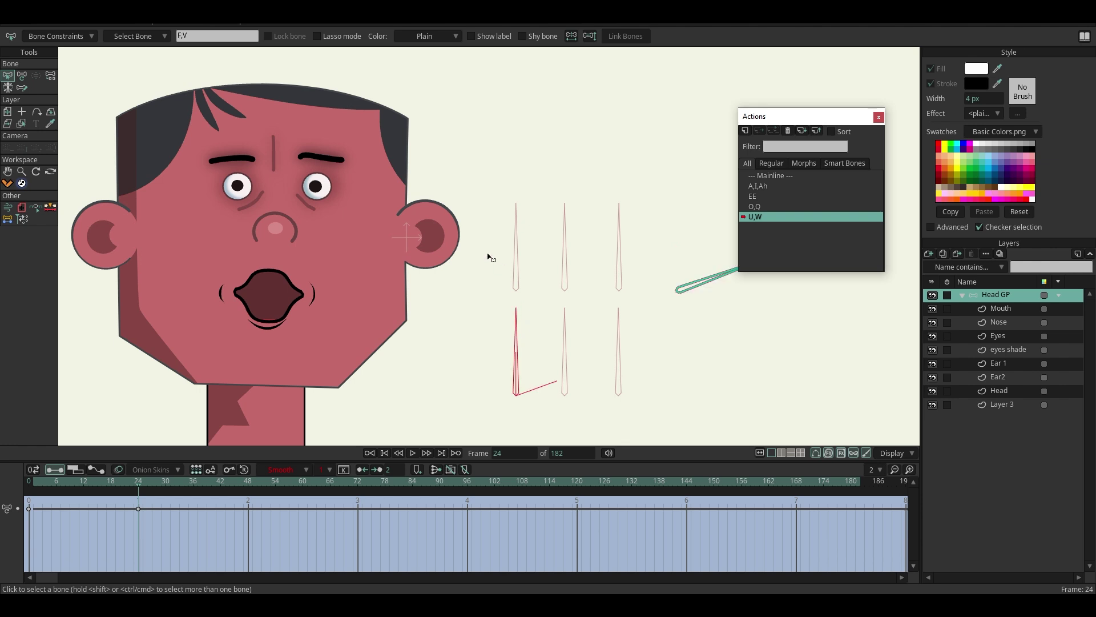
click(745, 131)
click(559, 338)
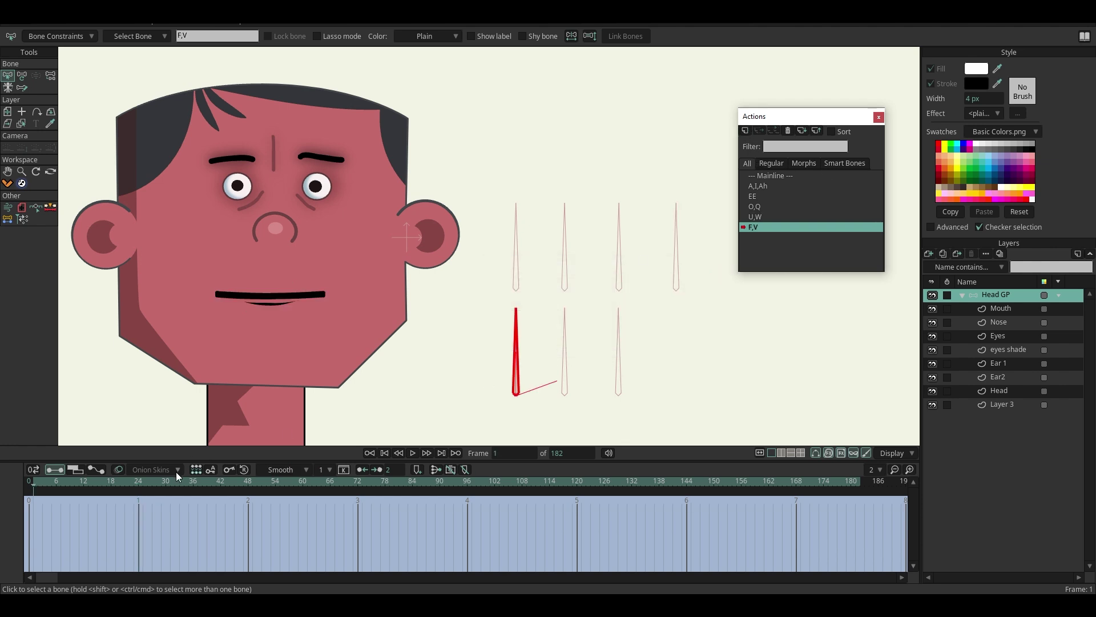
- At frame 24 of F,V, rotate the F,V bone clockwise to its 20° limit
scroll(457, 313, down, 1)
click(23, 77)
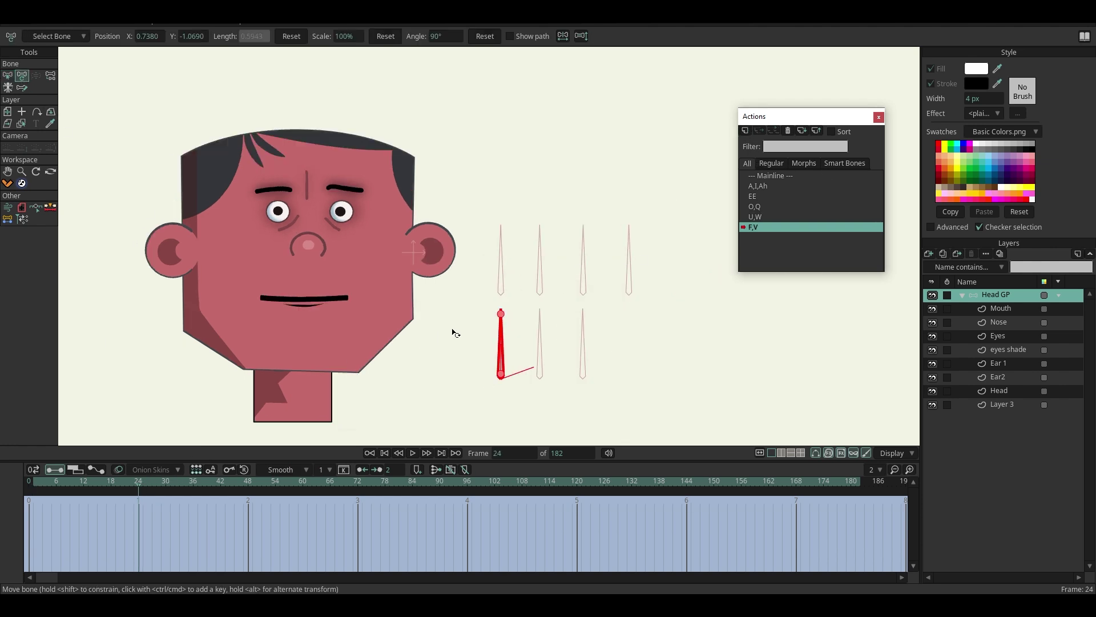
drag(501, 340, 585, 405)
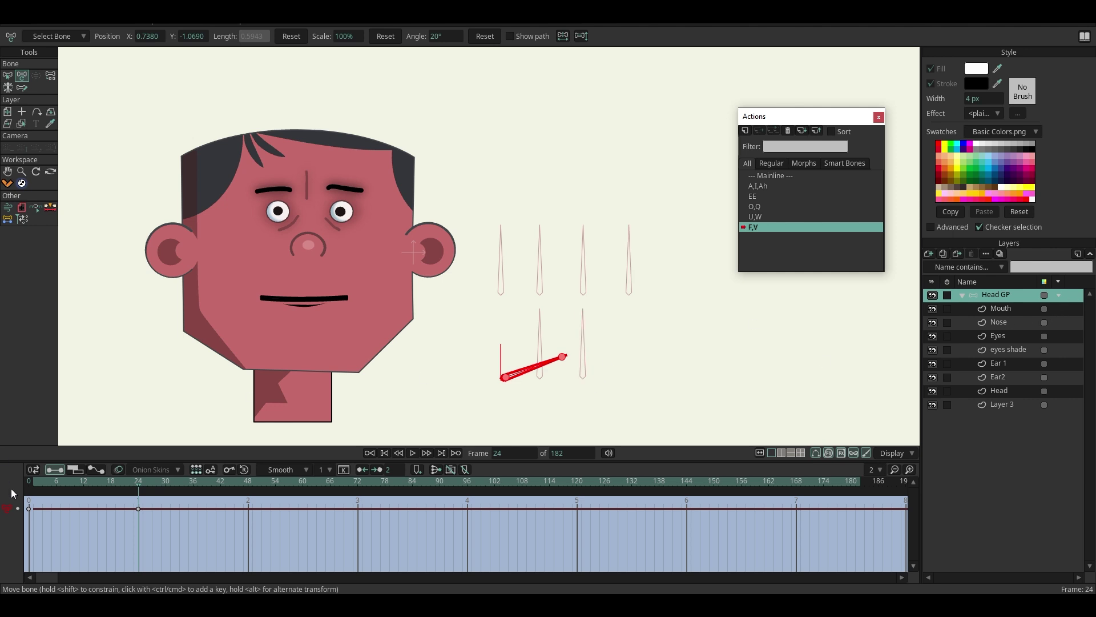
- On the Mouth layer at frame 24 of F,V, open the mouth outline by raising its upper middle and lowering its bottom and left corner
click(1001, 309)
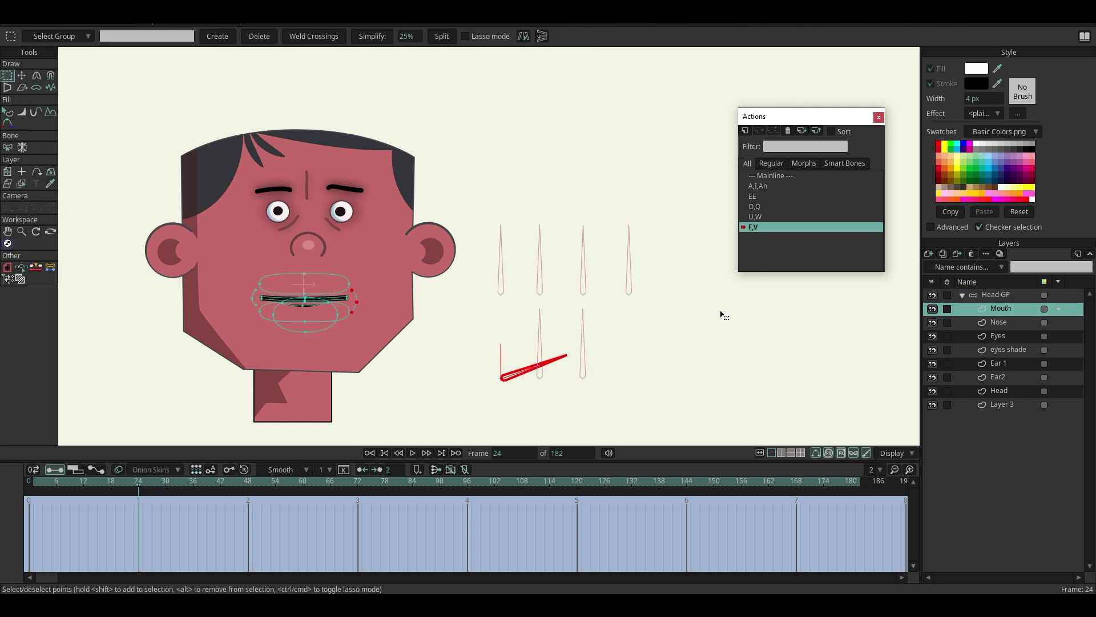
scroll(175, 291, up, 3)
click(20, 75)
scroll(387, 288, up, 6)
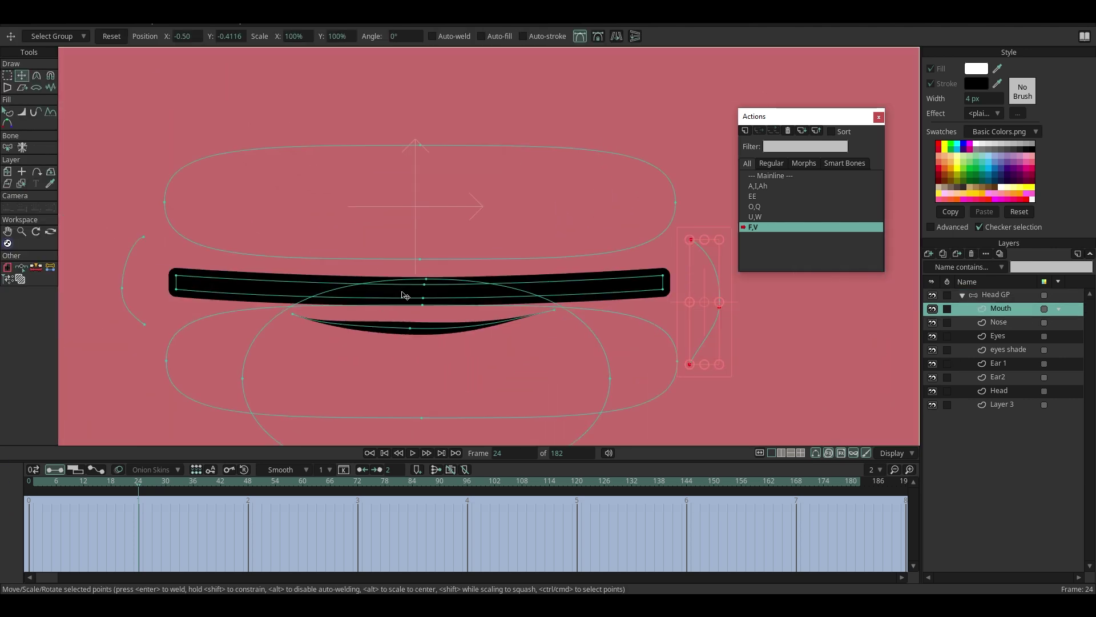
drag(424, 286, 429, 154)
drag(431, 311, 337, 342)
drag(176, 289, 190, 346)
- Lower the crease beneath the mouth and adjust the outline's upper middle and upper corners into an even arch
drag(448, 325, 453, 369)
scroll(443, 348, down, 3)
scroll(437, 374, up, 3)
scroll(394, 262, down, 3)
drag(445, 197, 412, 199)
scroll(412, 197, down, 2)
scroll(420, 181, up, 2)
drag(497, 198, 508, 204)
drag(236, 255, 241, 253)
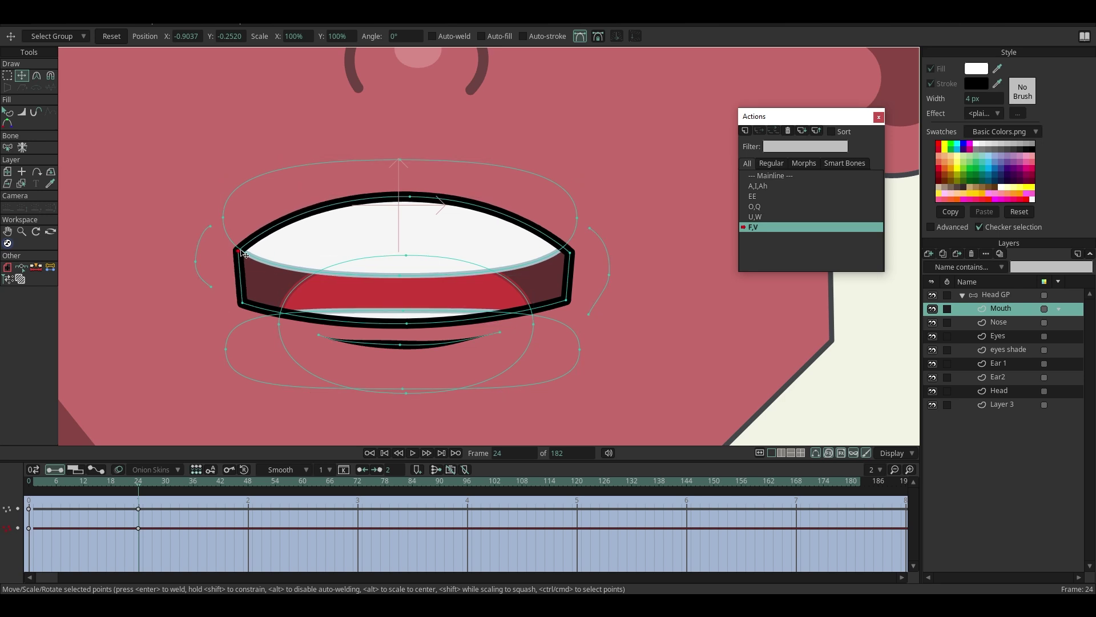
- Raise the lower lip and the crease beneath it, and lower the upper teeth to meet the flattened lip
drag(410, 326, 413, 303)
scroll(417, 337, up, 3)
drag(418, 347, 417, 323)
scroll(424, 318, down, 2)
drag(466, 214, 470, 240)
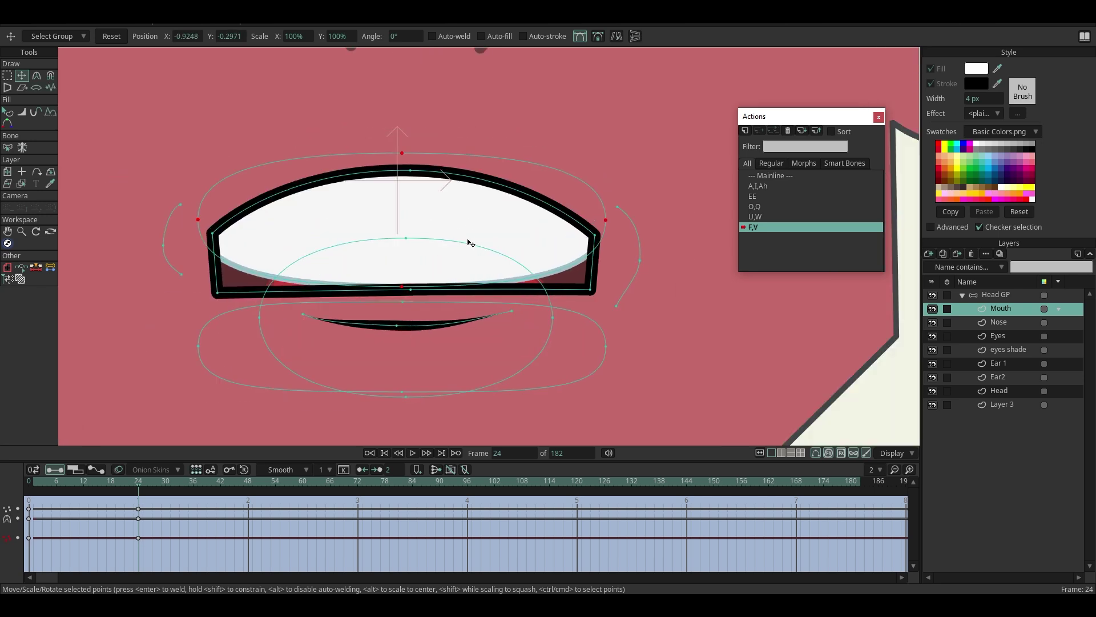
- Adjust the curve handles at the sides of the upper teeth and undo the last adjustment
drag(609, 159, 608, 151)
drag(198, 268, 197, 280)
scroll(200, 284, up, 1)
scroll(171, 274, down, 2)
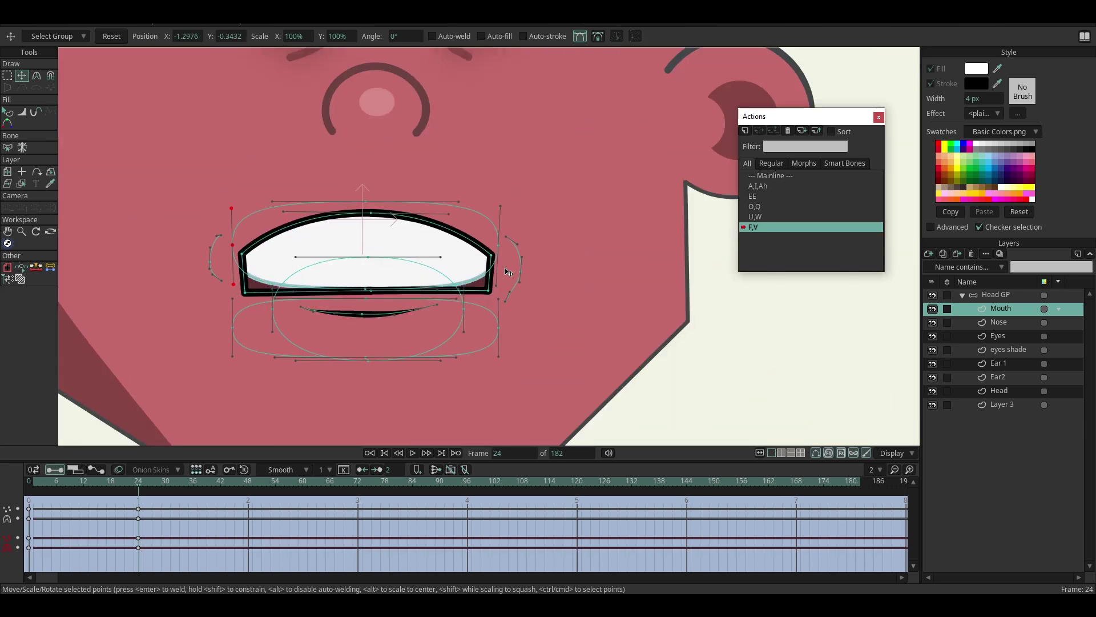
scroll(166, 285, up, 2)
key(ctrl+z)
- Thicken the middles of both cheek creases at frame 24 of F,V, setting the left one to 68% width
click(22, 112)
drag(129, 231, 151, 239)
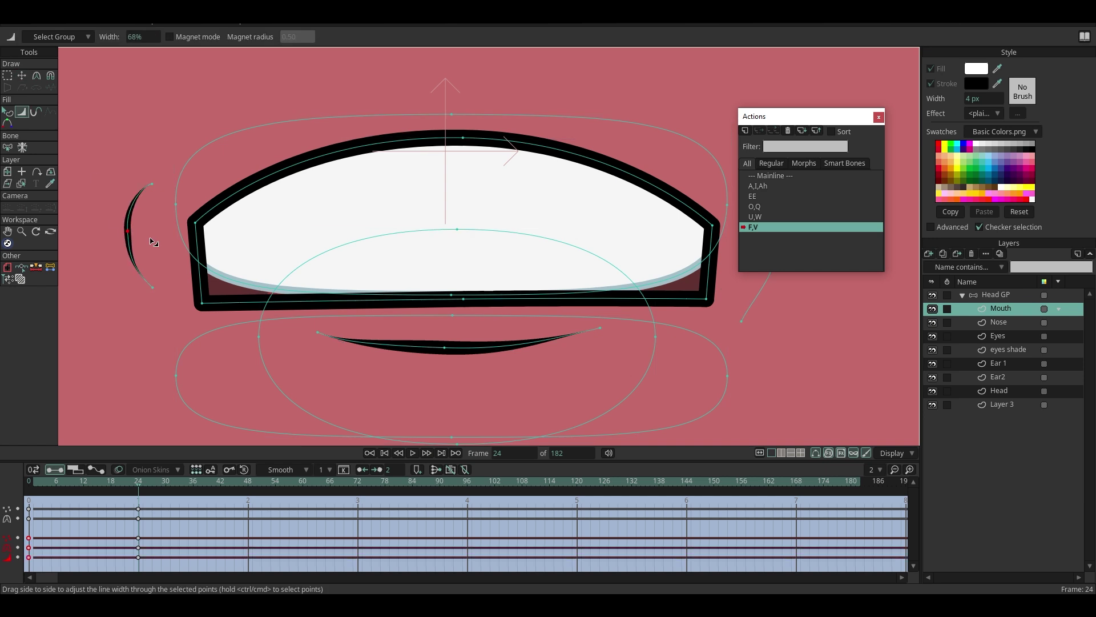
scroll(142, 297, down, 1)
drag(646, 266, 662, 268)
- Lengthen the left cheek crease by moving its ends apart, and scrub the F,V action to check the motion
click(22, 75)
drag(150, 207, 157, 198)
drag(150, 290, 156, 304)
drag(130, 245, 127, 245)
scroll(165, 191, down, 2)
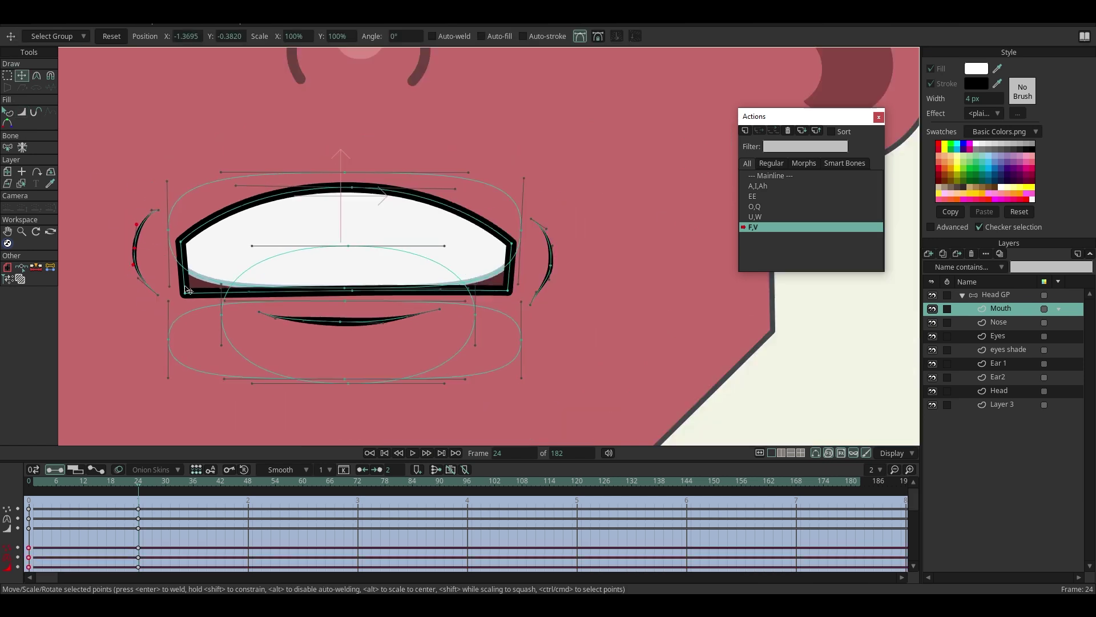
drag(46, 482, 138, 514)
scroll(335, 281, down, 2)
scroll(337, 282, up, 2)
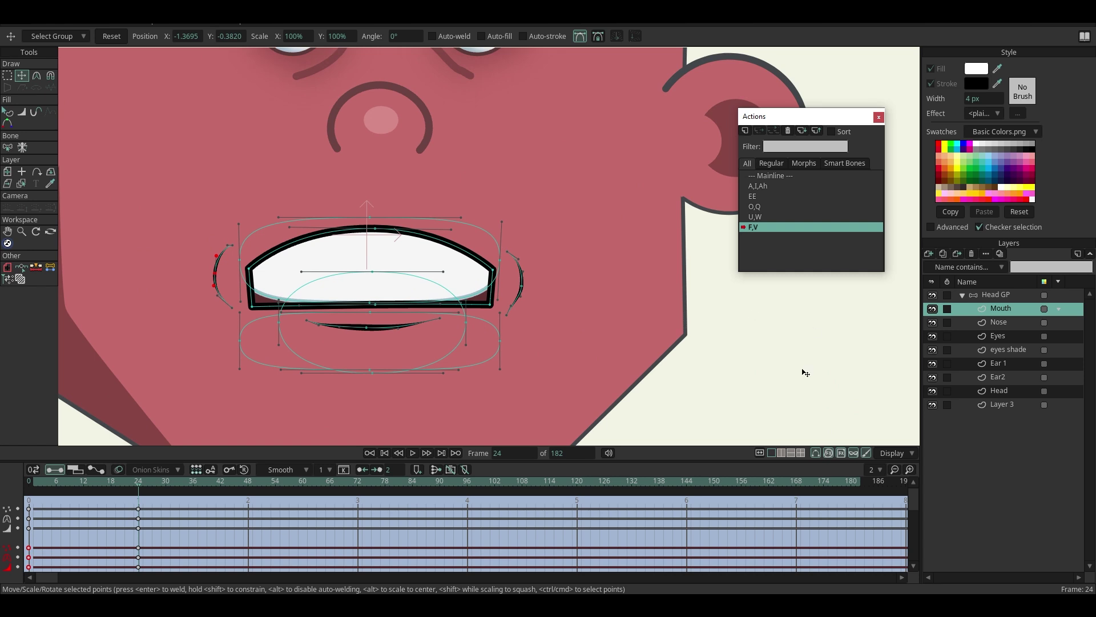
- Round the four corners of the F,V mouth outline with the Curvature tool, the lower right one to 0.0756
click(41, 76)
scroll(534, 252, up, 2)
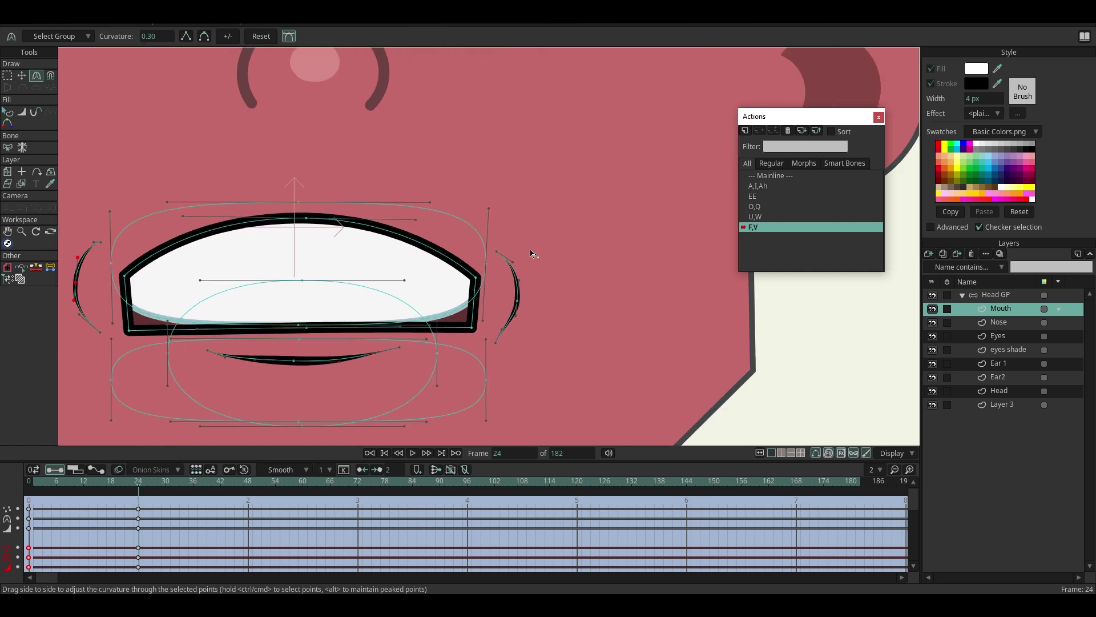
scroll(468, 279, up, 2)
drag(484, 283, 549, 295)
drag(479, 353, 550, 357)
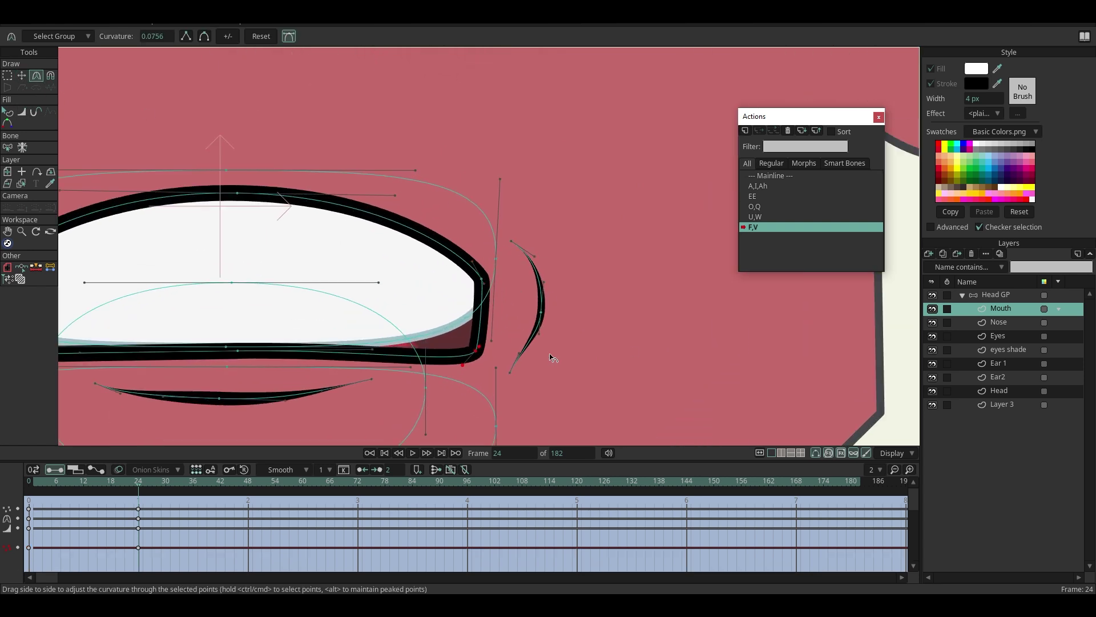
scroll(551, 357, down, 2)
scroll(298, 360, up, 2)
drag(147, 359, 216, 358)
drag(139, 278, 164, 284)
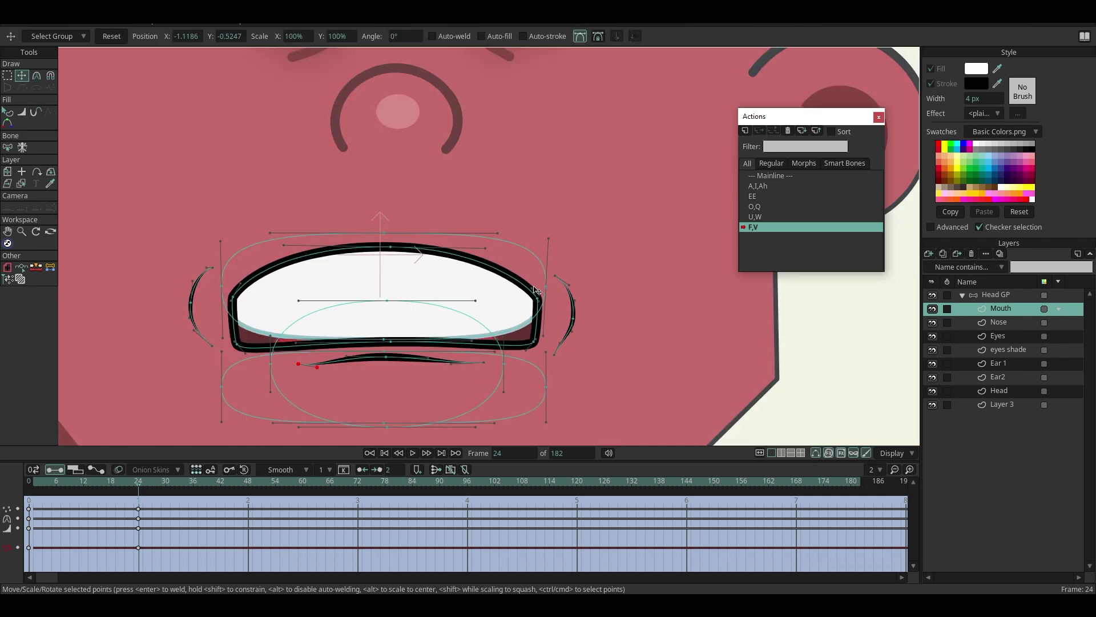
- Pull the upper lip's curve handles inward to form a soft central arch, and reposition the right cheek crease's lower end
drag(534, 288, 470, 272)
drag(237, 289, 280, 285)
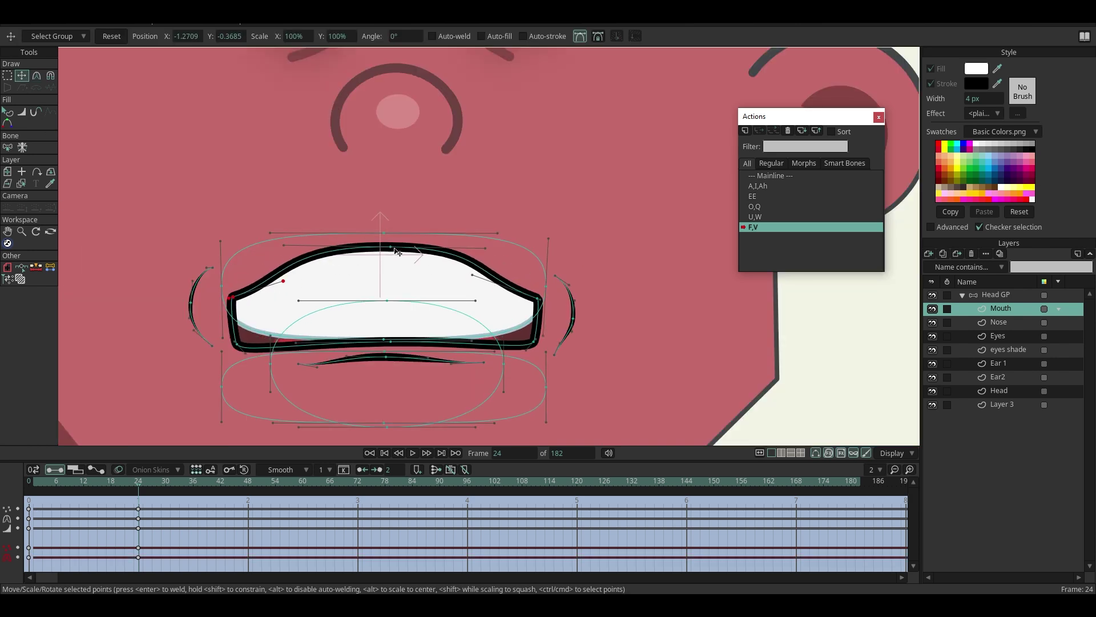
drag(485, 247, 463, 247)
drag(284, 245, 307, 248)
scroll(371, 293, down, 3)
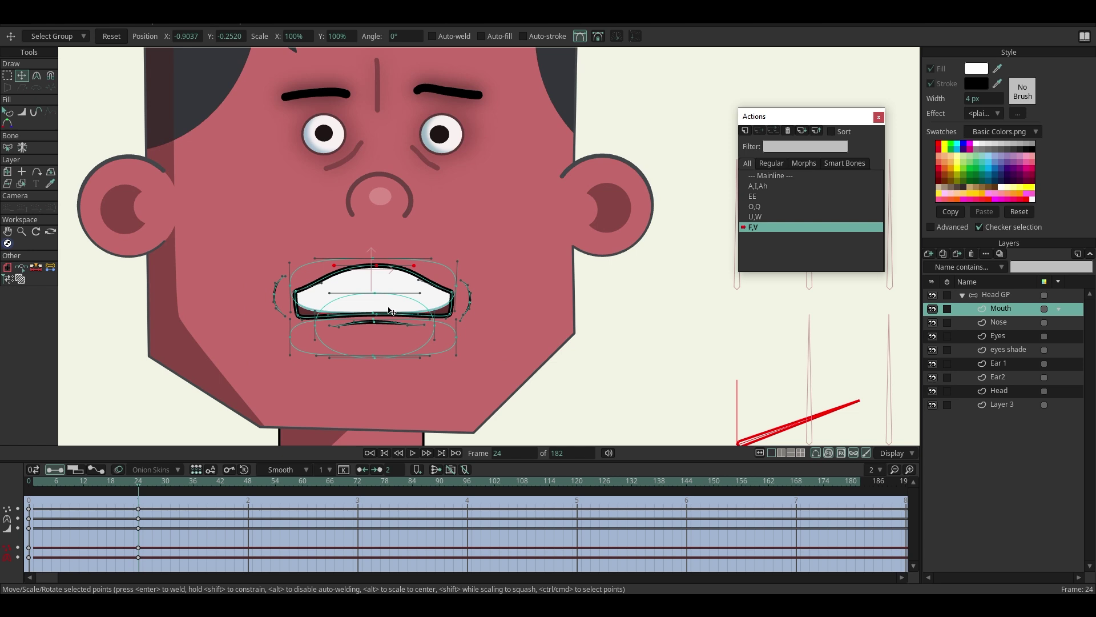
scroll(432, 289, up, 1)
drag(474, 335, 494, 348)
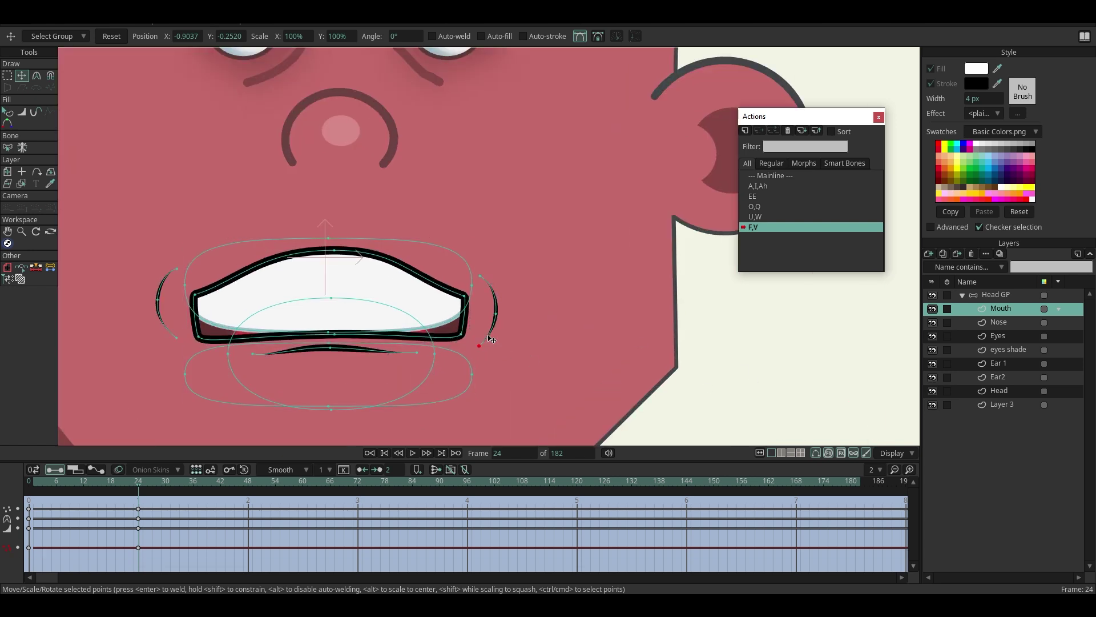
- Select the L bone in Head GP and create an action named L for it
click(995, 295)
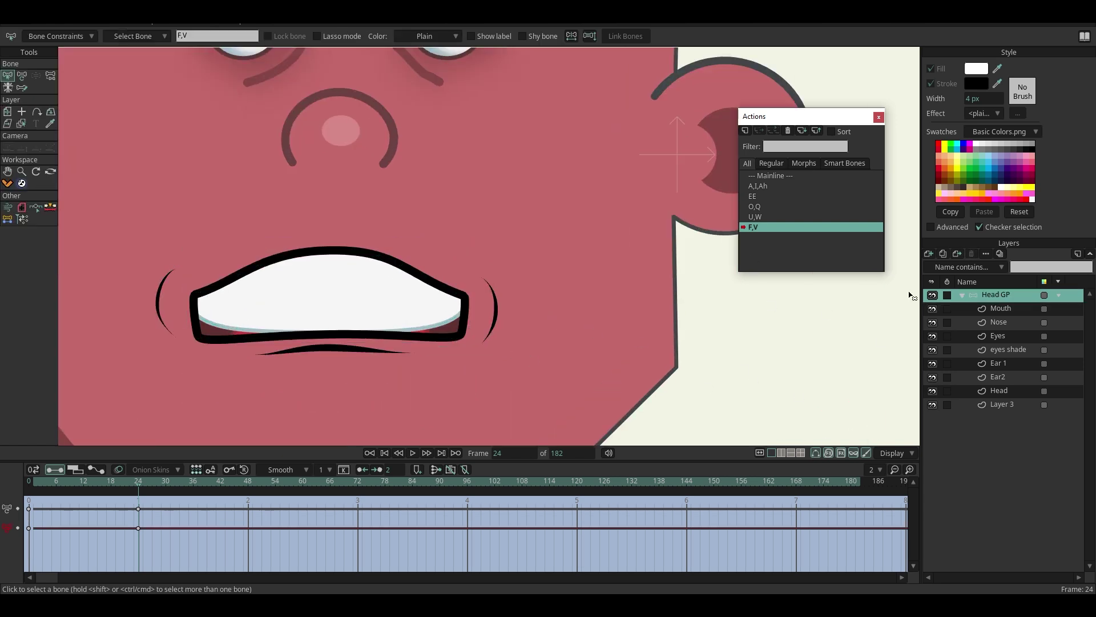
scroll(417, 336, down, 1)
click(564, 359)
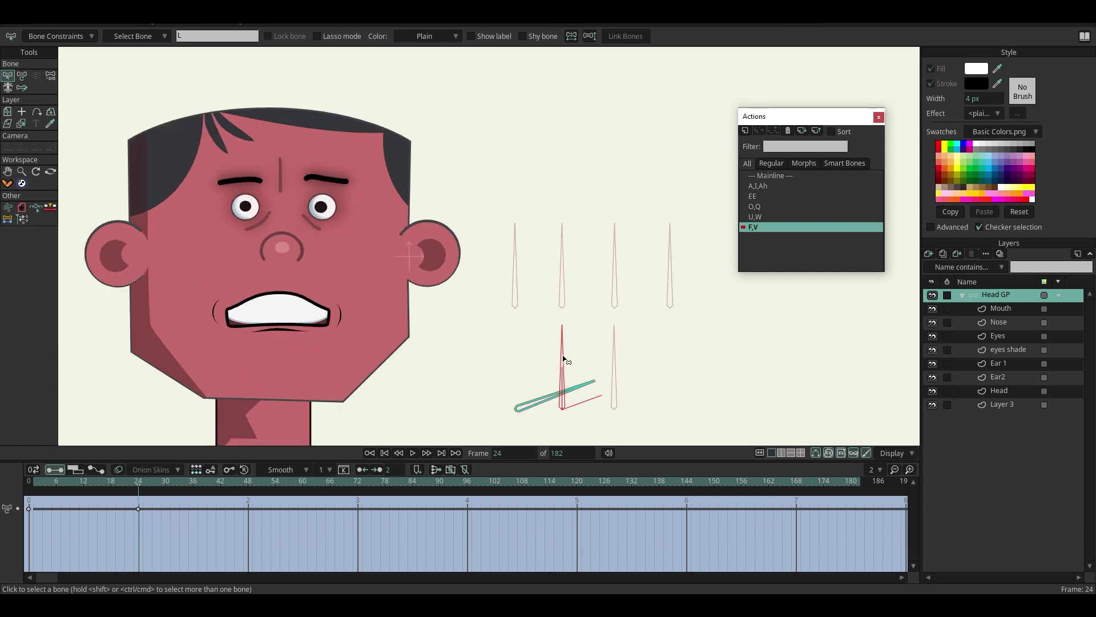
click(745, 131)
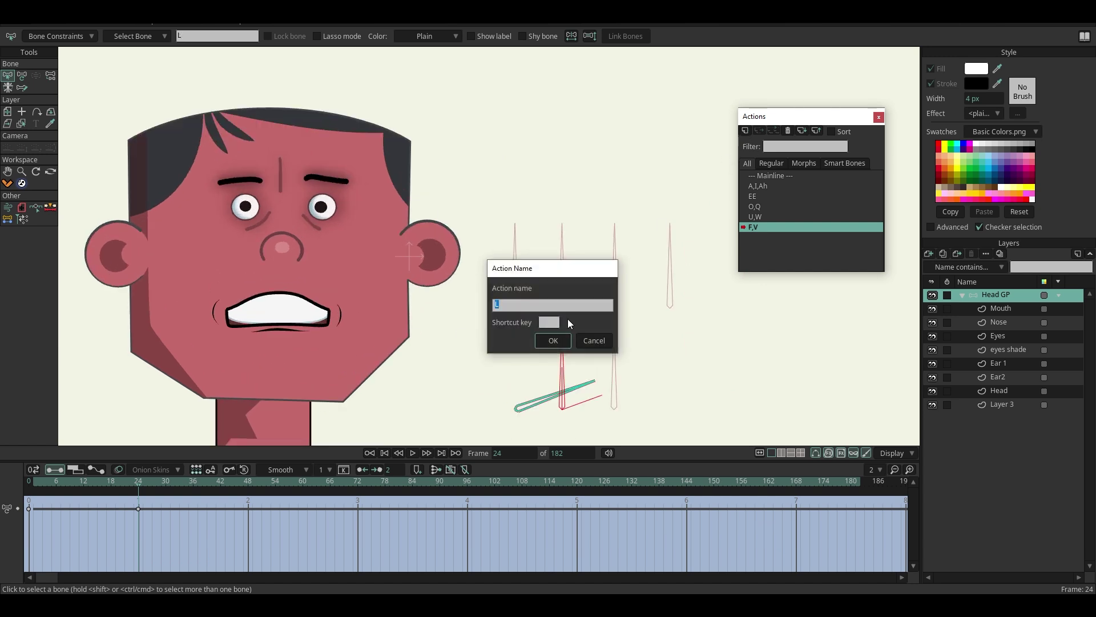
key(Return)
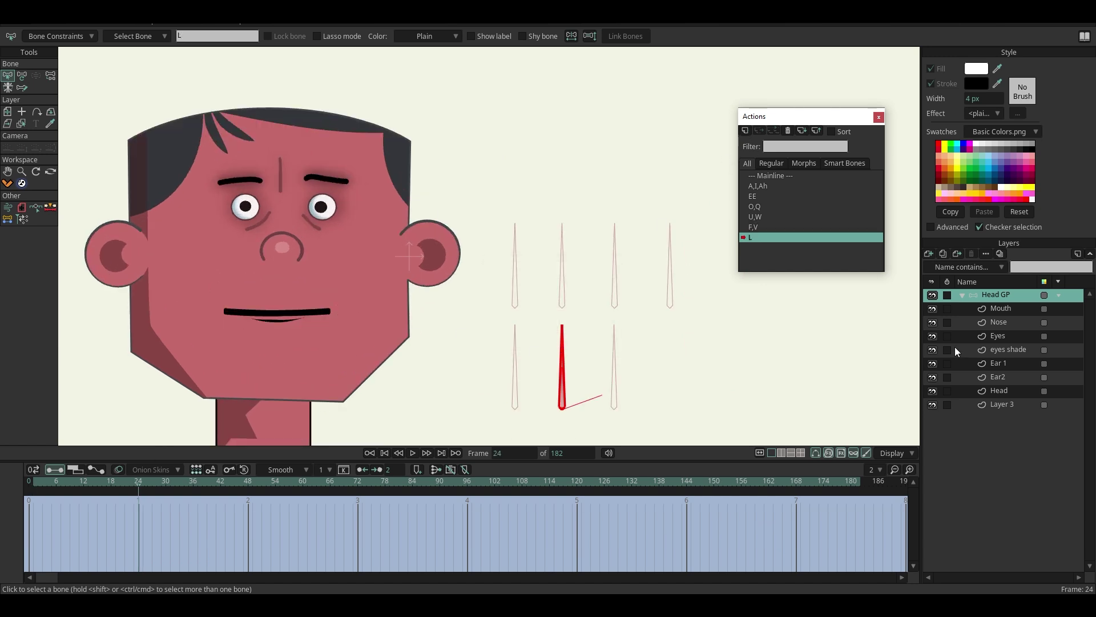
- Copy the Mouth layer's keyframes at frame 24 of A,I,Ah into frame 24 of the L action
click(1001, 309)
scroll(243, 380, up, 3)
click(25, 75)
scroll(430, 266, up, 2)
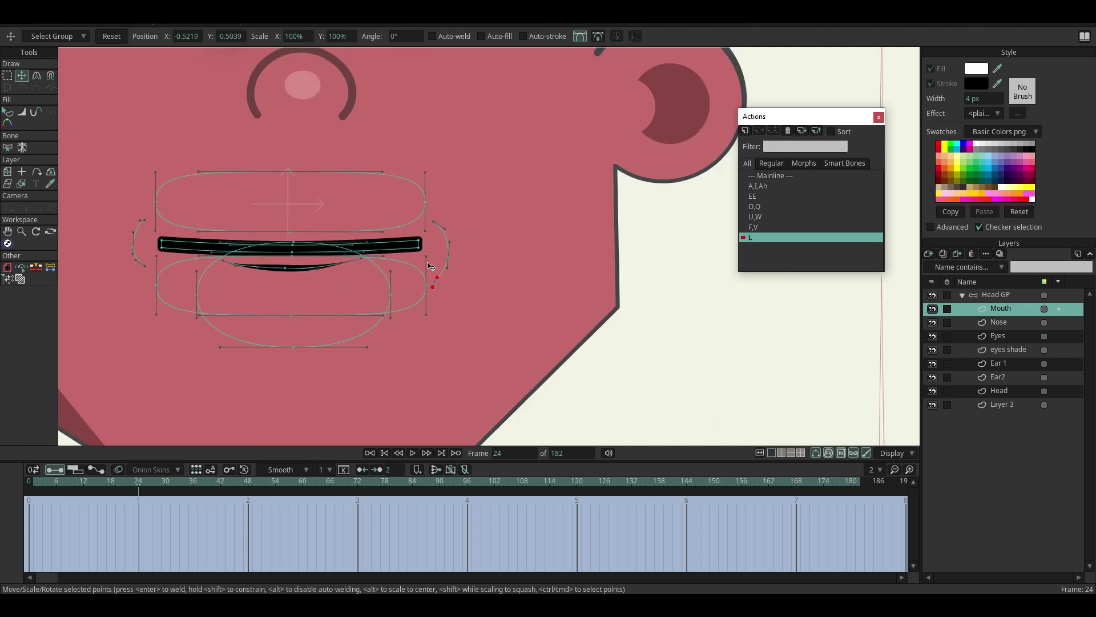
click(780, 184)
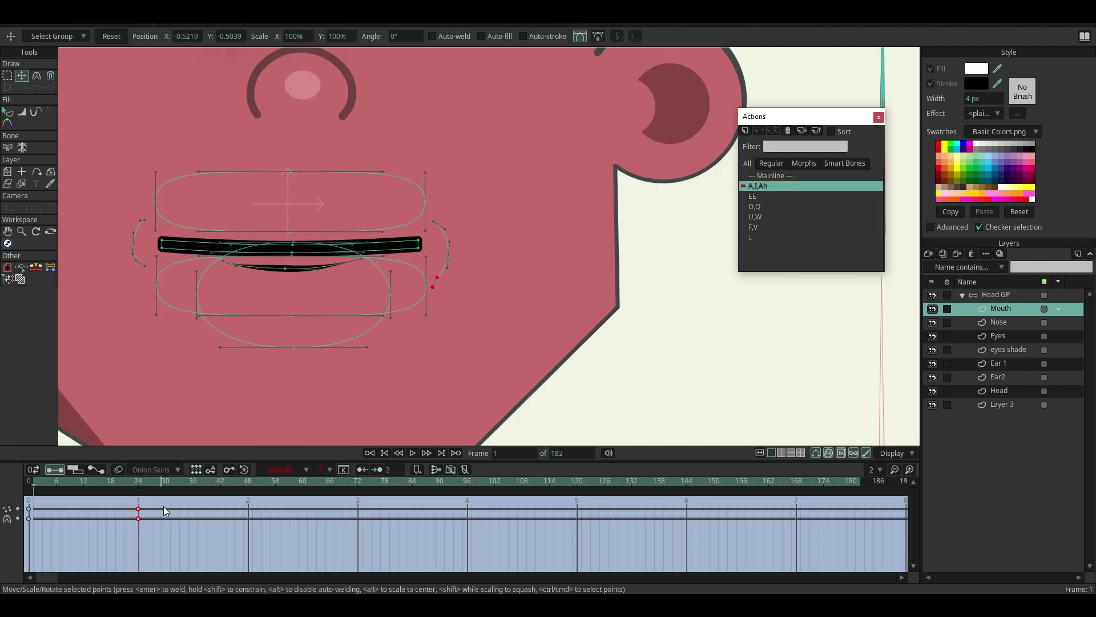
click(139, 484)
click(763, 238)
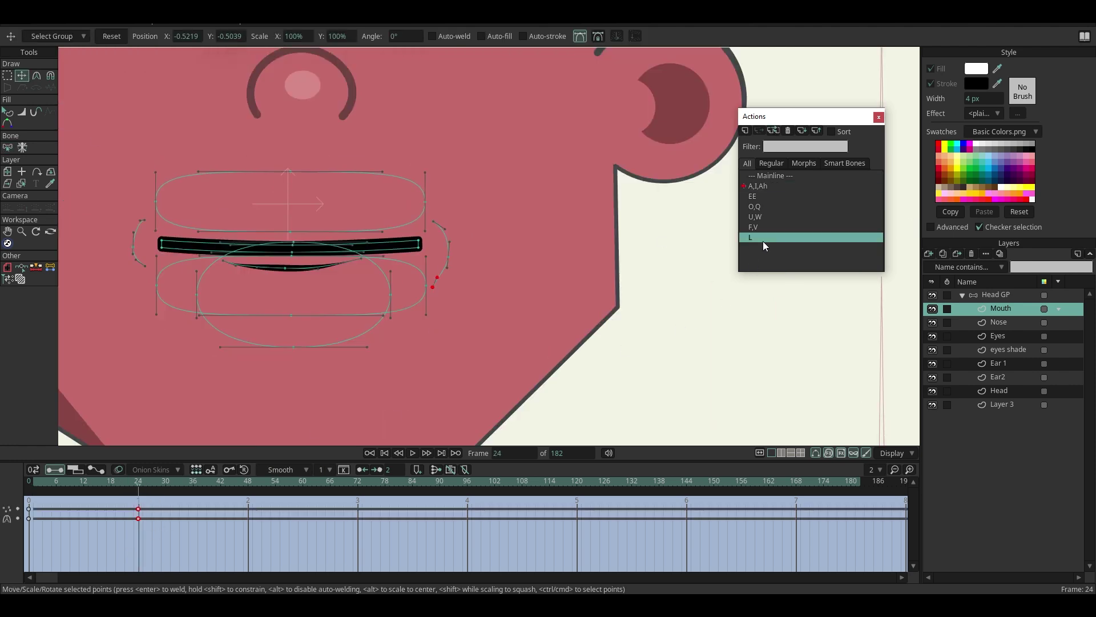
click(138, 481)
scroll(363, 284, up, 1)
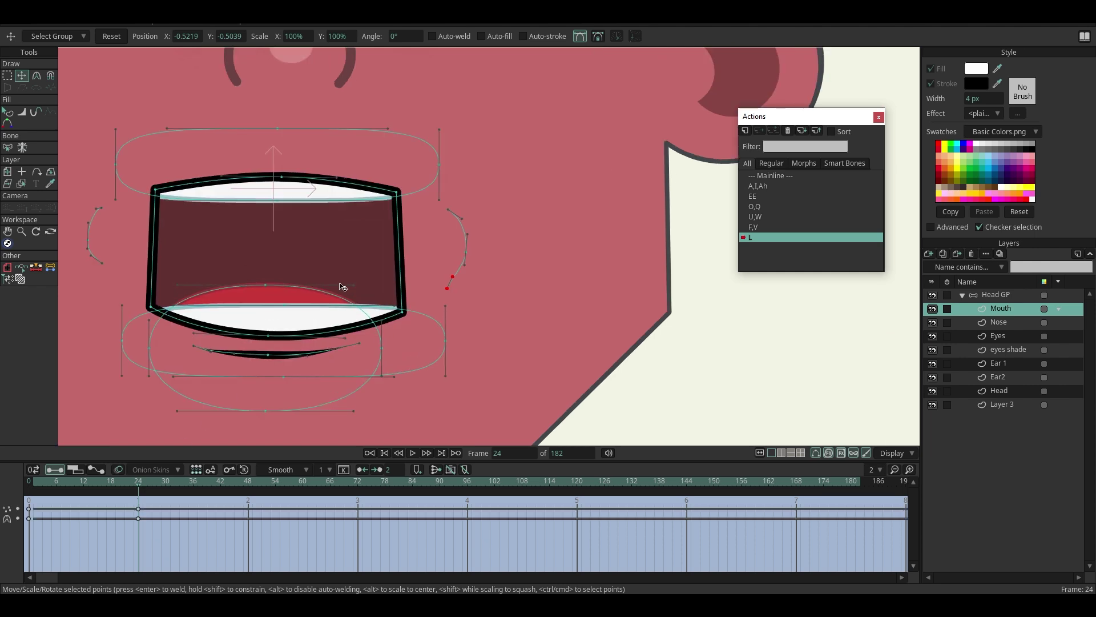
- Raise the top of the tongue at frame 24 of L and shorten its upper curve handles to form a dome
drag(266, 284, 279, 227)
drag(383, 229, 340, 220)
drag(162, 242, 275, 209)
click(275, 198)
scroll(415, 377, down, 2)
- Fine-tune the tongue's curve and pull the lower corners of the L mouth outline slightly inward
drag(330, 276, 332, 282)
scroll(333, 282, up, 3)
drag(403, 268, 401, 278)
mouse_move(329, 277)
mouse_down()
mouse_move(317, 252)
mouse_move(316, 265)
mouse_up()
drag(170, 364, 180, 352)
scroll(186, 389, up, 2)
drag(173, 412, 183, 411)
scroll(427, 365, down, 2)
drag(495, 422, 509, 392)
scroll(410, 367, down, 3)
scroll(482, 293, up, 4)
- Round the upper corners of the L mouth outline with the Curvature tool, the left one to 0.0584
click(38, 76)
drag(450, 291, 457, 292)
drag(274, 292, 281, 291)
scroll(358, 344, down, 5)
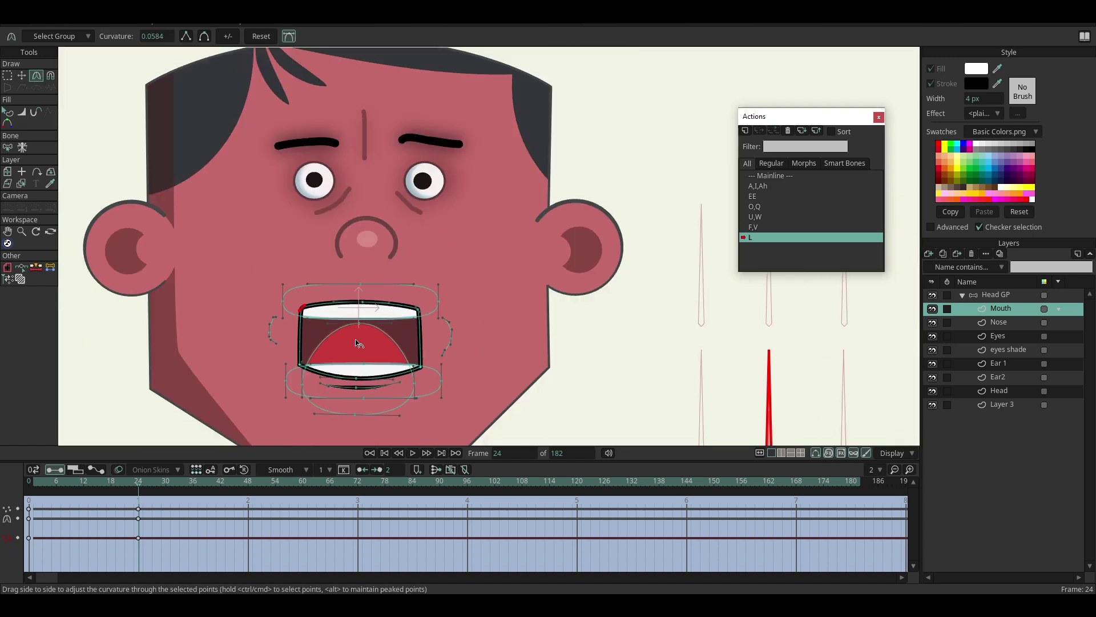
click(21, 76)
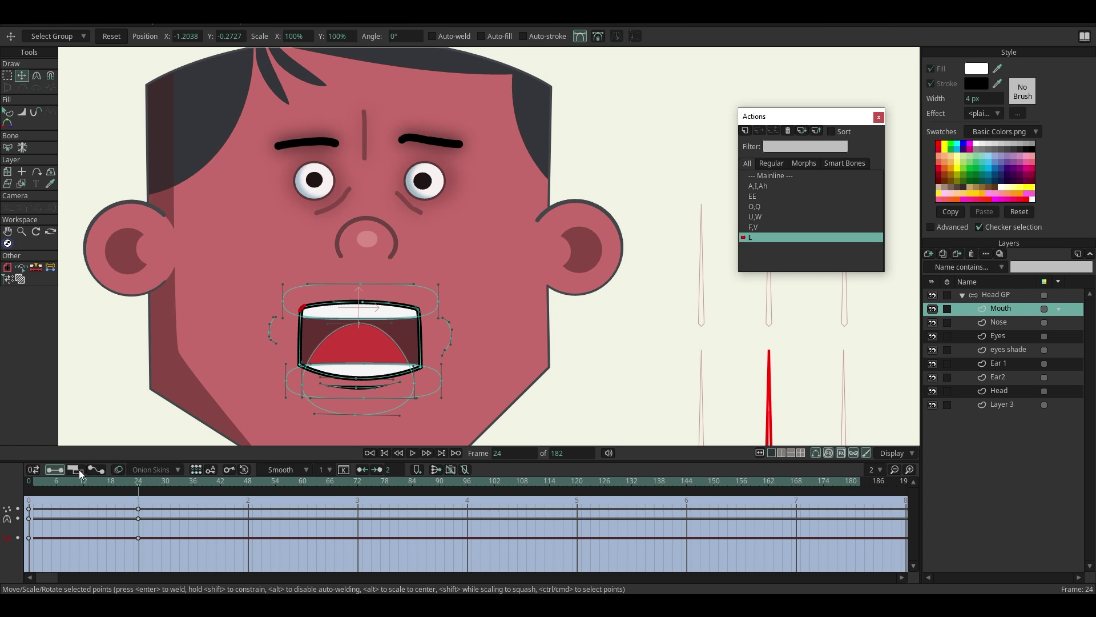
- Review the L mouth's motion, then create a smart bone action for the C,D,K,J,T bone in Head GP
drag(80, 480, 141, 506)
scroll(501, 395, down, 2)
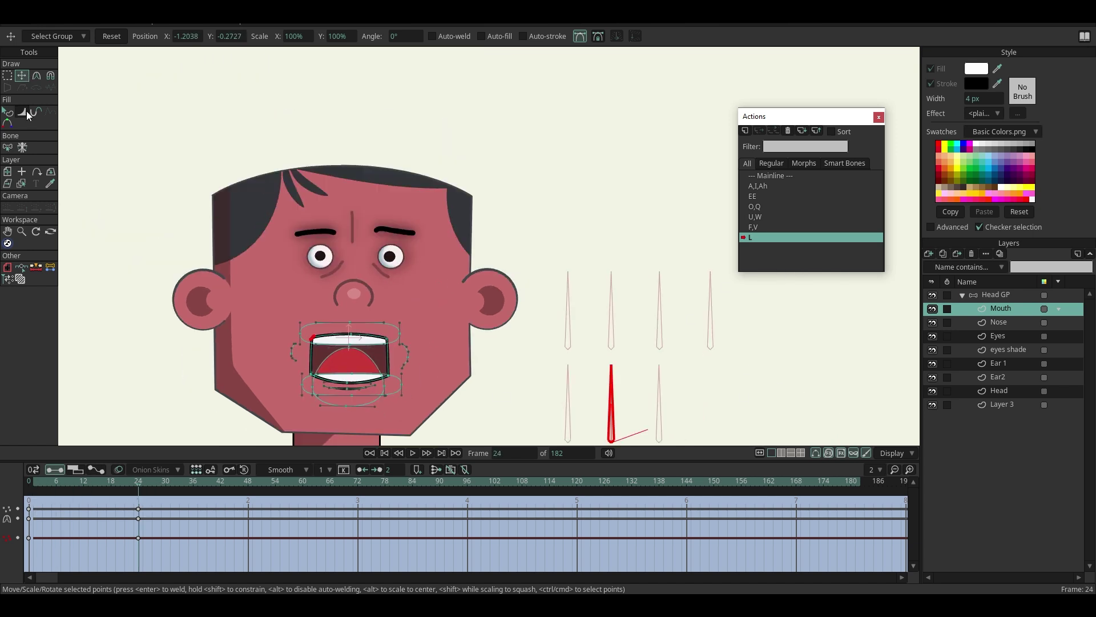
click(996, 295)
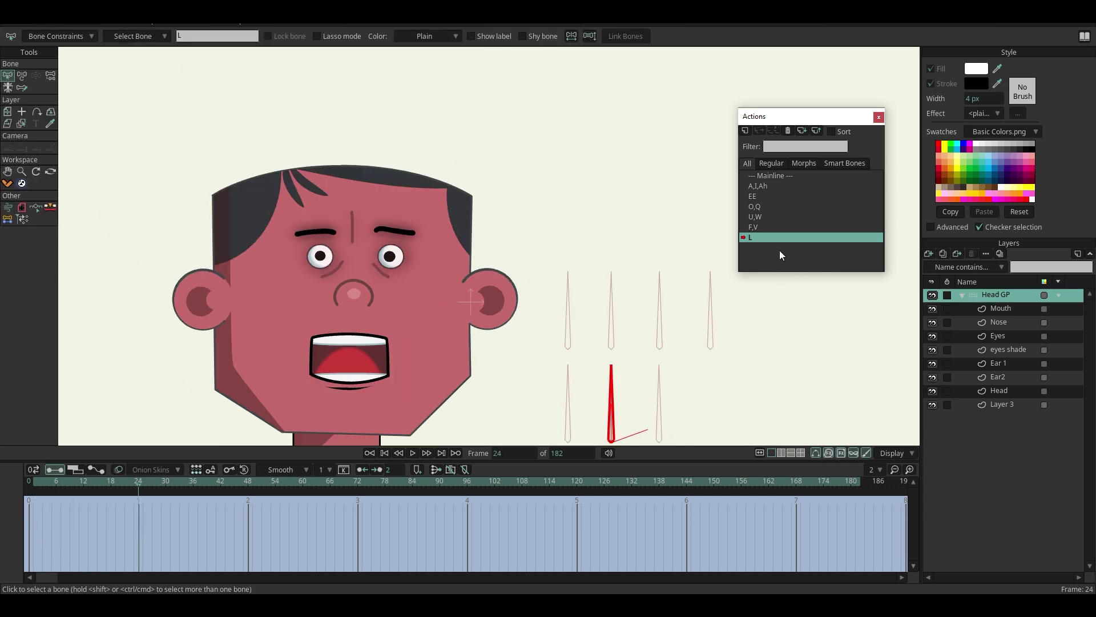
click(660, 406)
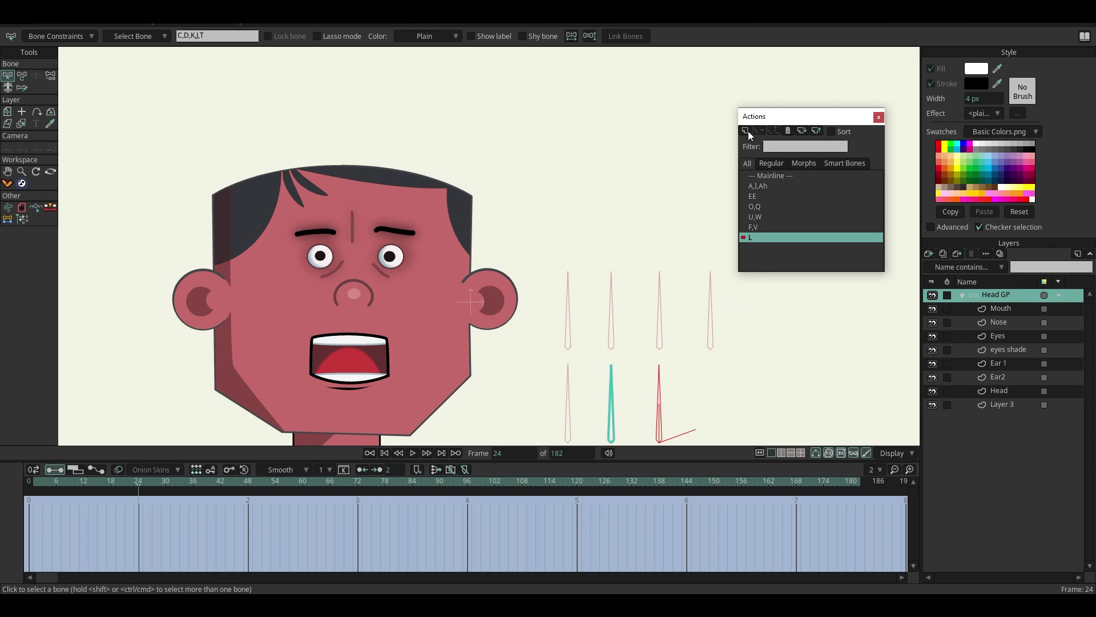
click(745, 131)
click(553, 341)
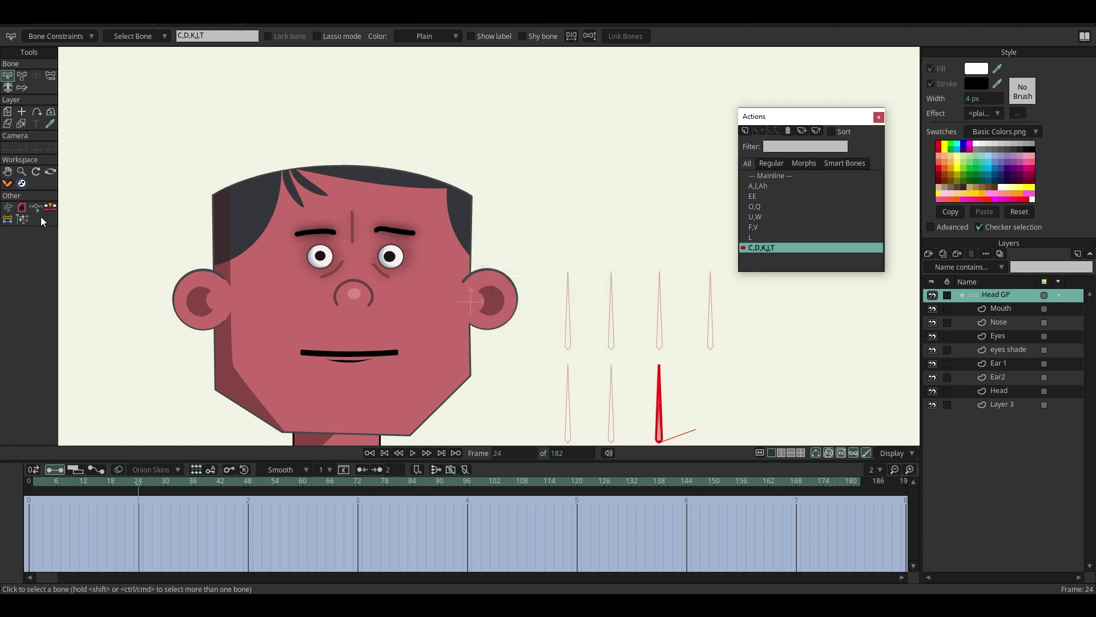
- Rotate the C,D,K,J,T bone to 20° at frame 24 of its action
click(22, 76)
drag(661, 405, 712, 437)
scroll(416, 383, down, 1)
drag(416, 383, 430, 340)
scroll(431, 340, up, 2)
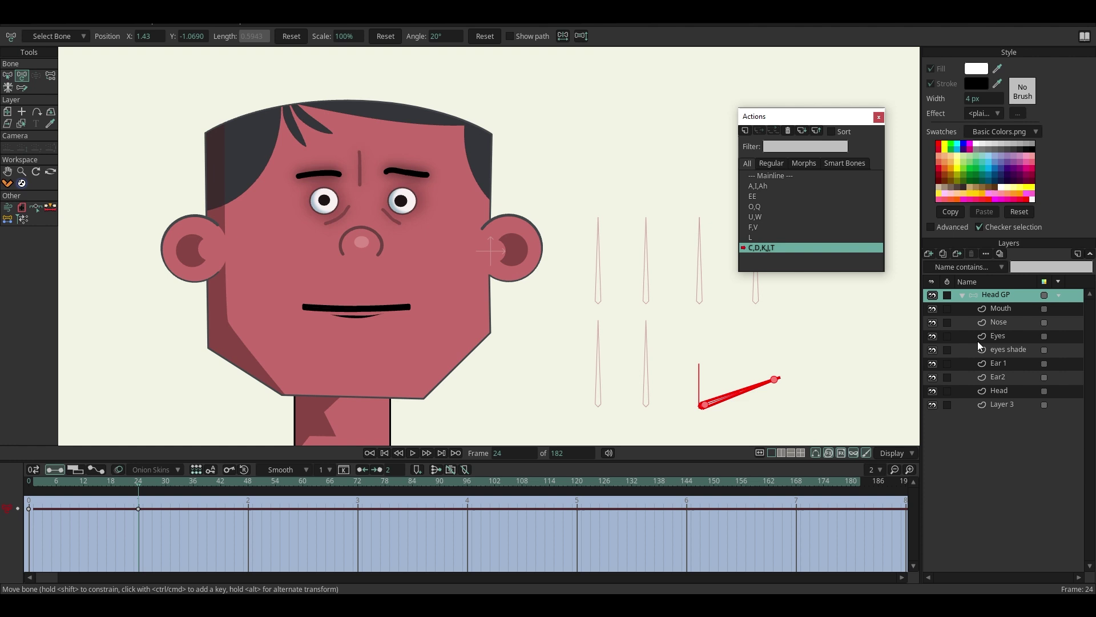
- On the Mouth layer at frame 24, lower the upper teeth and raise the lower teeth until they almost meet
click(1000, 308)
scroll(351, 347, up, 3)
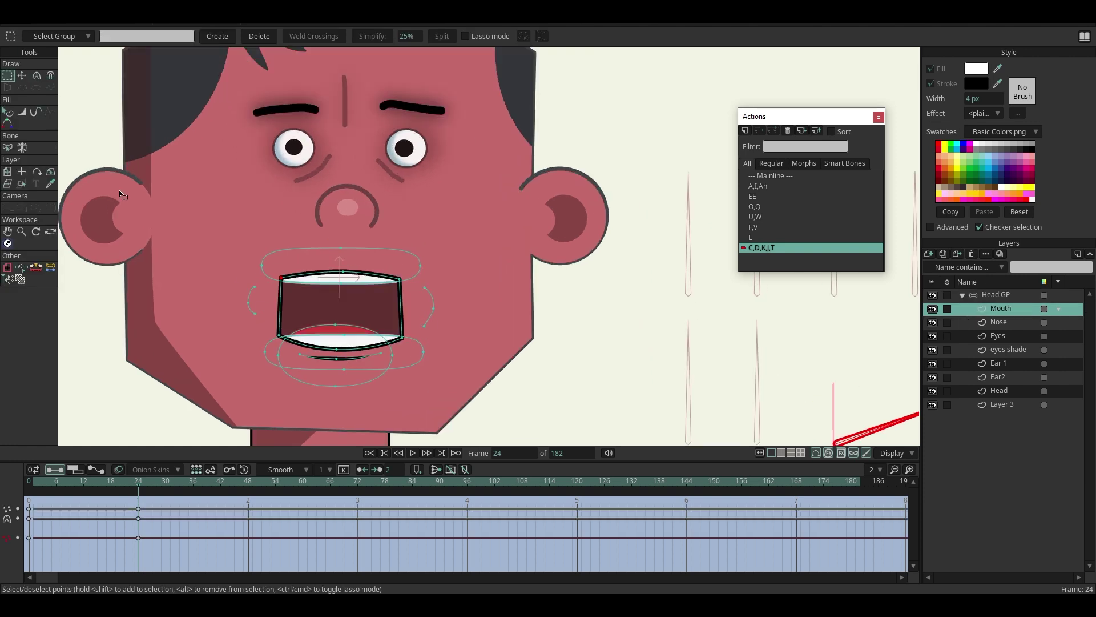
click(22, 76)
scroll(335, 270, up, 3)
drag(343, 292, 336, 346)
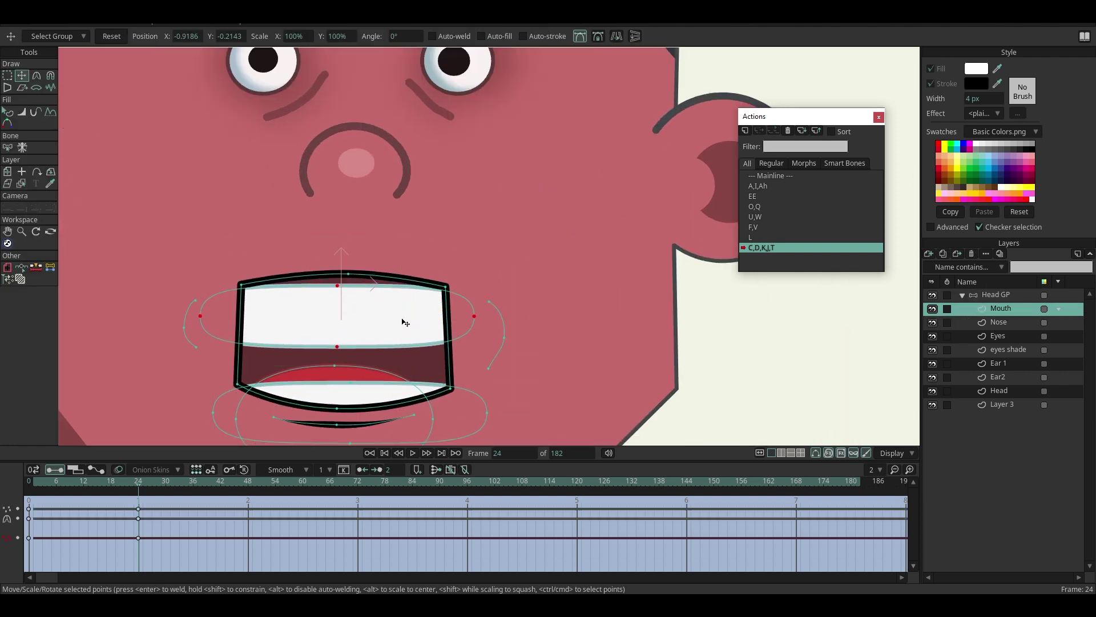
key(Return)
drag(350, 275, 355, 271)
drag(373, 398, 369, 370)
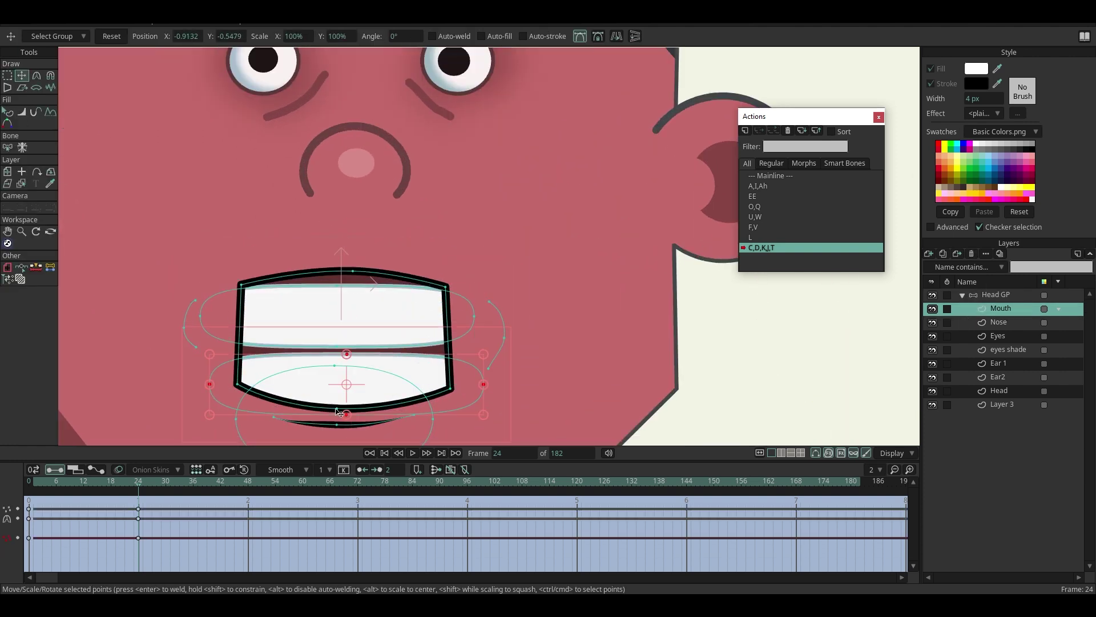
- Flatten the mouth outline's bottom edge upward and shift both rows of teeth slightly up to close the gap
mouse_move(337, 409)
mouse_down()
mouse_move(343, 384)
mouse_move(347, 403)
mouse_up()
click(377, 289)
drag(374, 303, 376, 297)
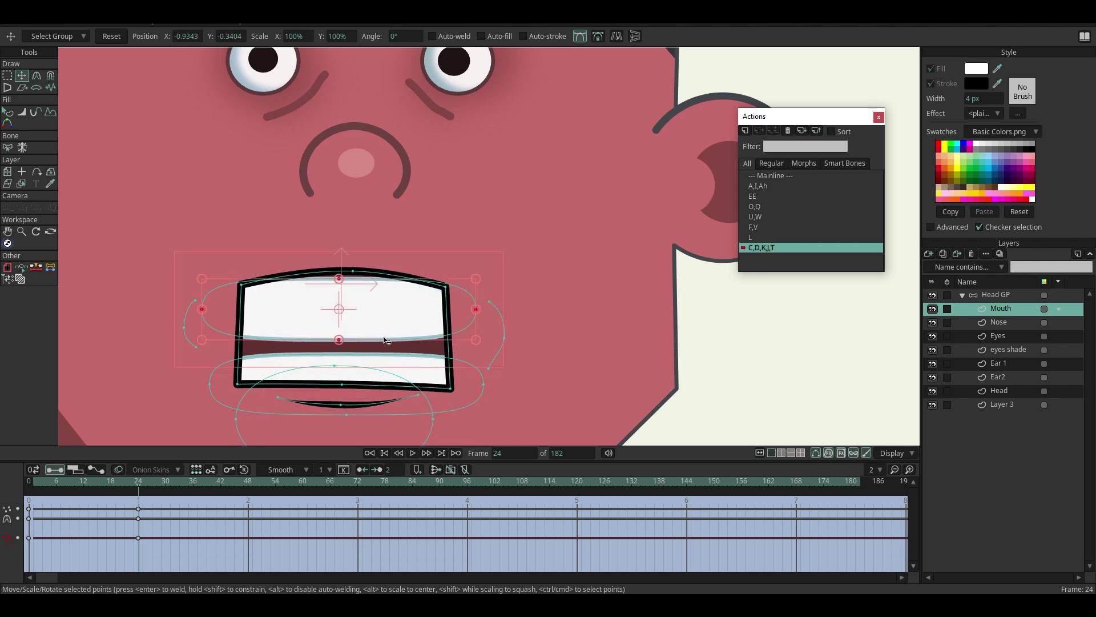
drag(415, 374, 415, 361)
key(Return)
- Round the corners of the C,D,K,J,T mouth outline with the Curvature tool
key(c)
drag(450, 284, 531, 286)
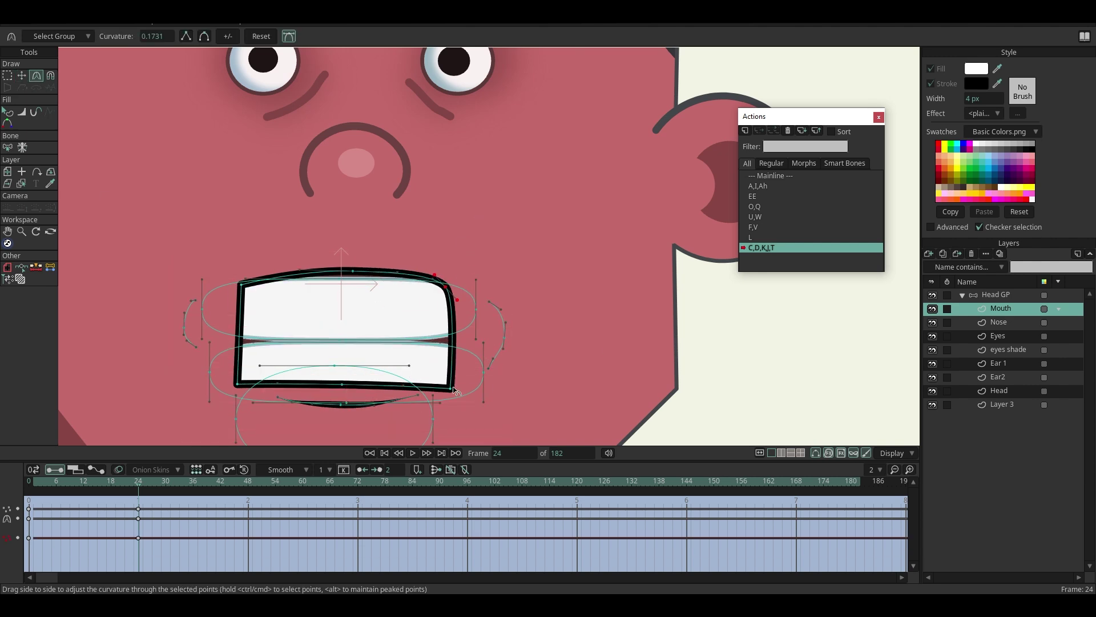
drag(455, 388, 531, 389)
drag(246, 386, 376, 389)
- At frame 12 of C,D,K,J,T, move the lower teeth down and the upper teeth up to part them
key(t)
click(77, 483)
mouse_move(77, 483)
mouse_down()
mouse_move(126, 483)
mouse_move(81, 482)
mouse_up()
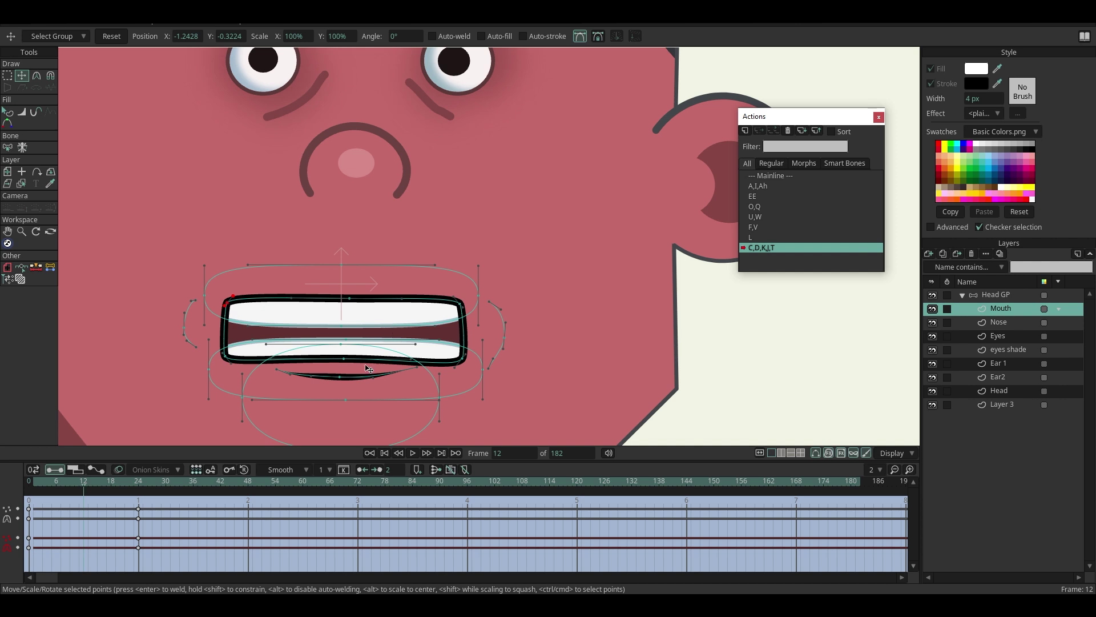
click(393, 395)
drag(410, 423, 409, 434)
drag(419, 281, 420, 266)
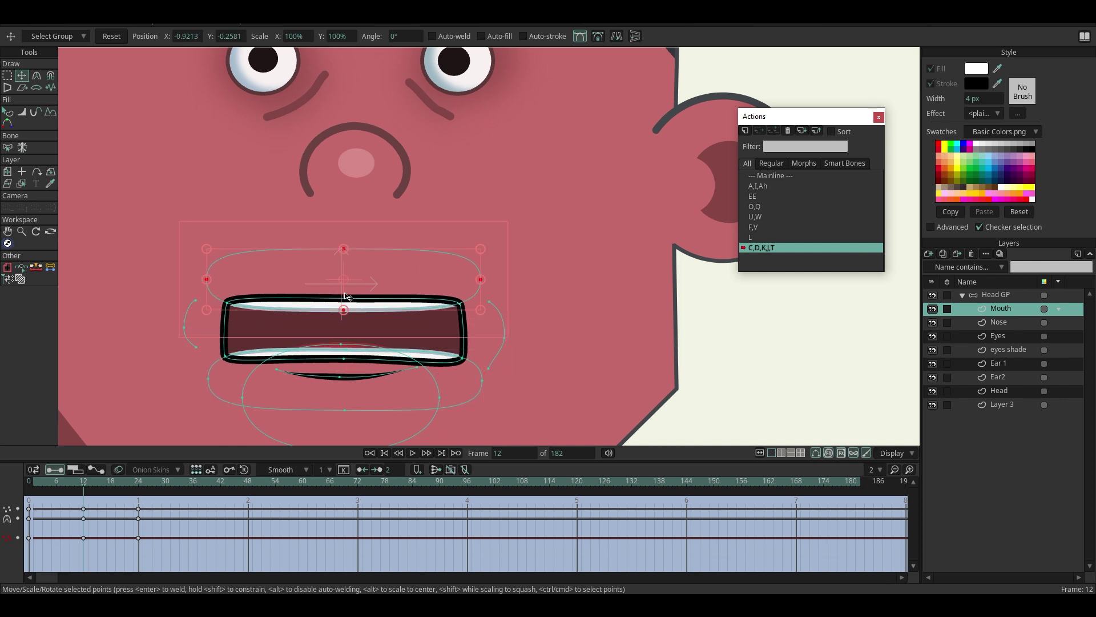
- Open the mouth outline slightly at frame 12 by raising its top edge and lowering its bottom edge
click(351, 297)
drag(351, 297, 351, 295)
scroll(345, 365, up, 1)
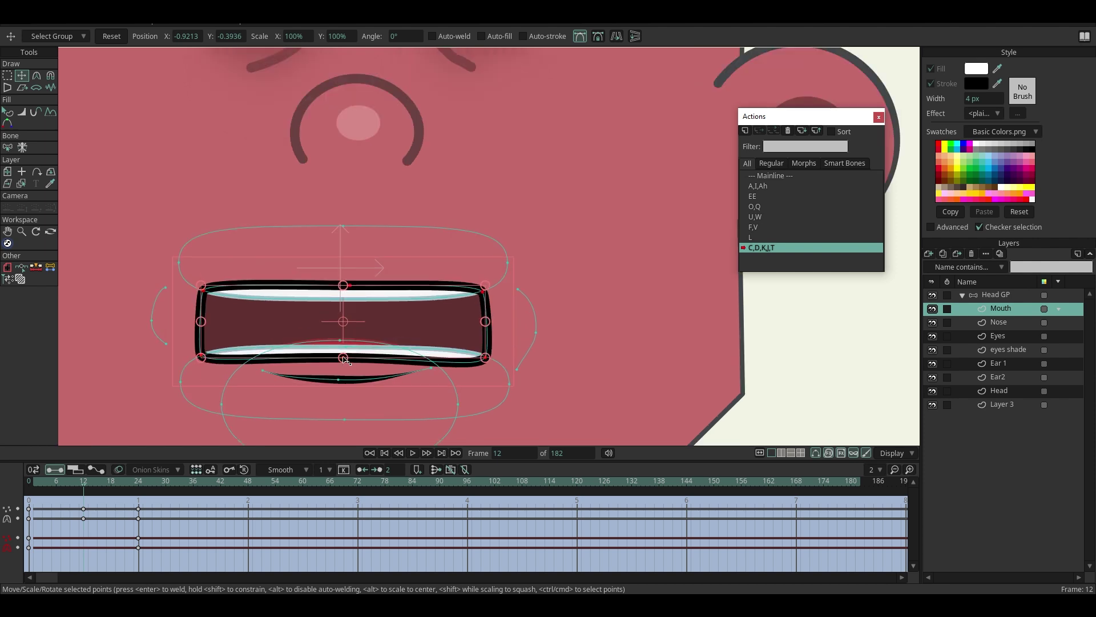
drag(344, 356, 346, 368)
drag(379, 329, 380, 324)
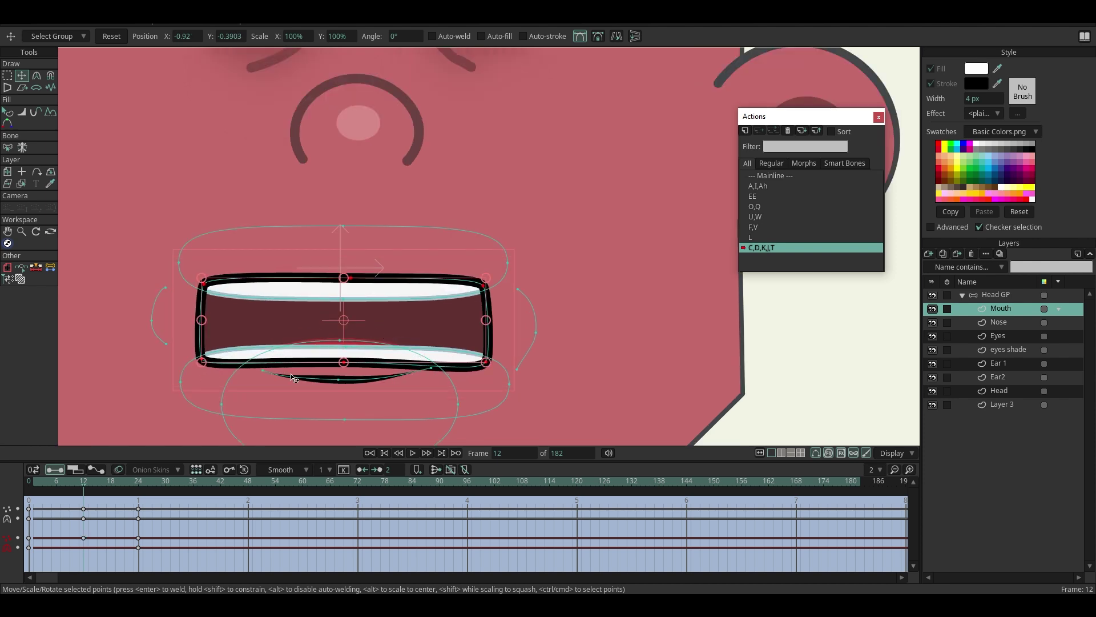
drag(292, 378, 366, 394)
- At frame 24, reshape the cheek creases on both sides of the mouth by repositioning their end points
drag(174, 480, 136, 496)
scroll(514, 301, down, 2)
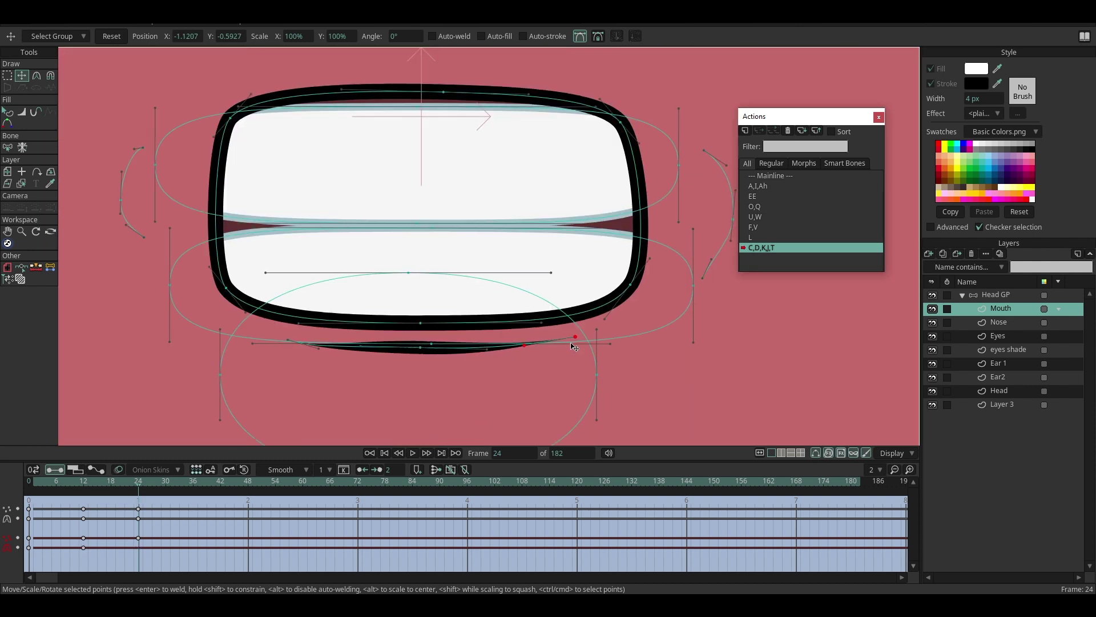
scroll(479, 342, down, 4)
drag(573, 310, 580, 304)
drag(291, 294, 297, 317)
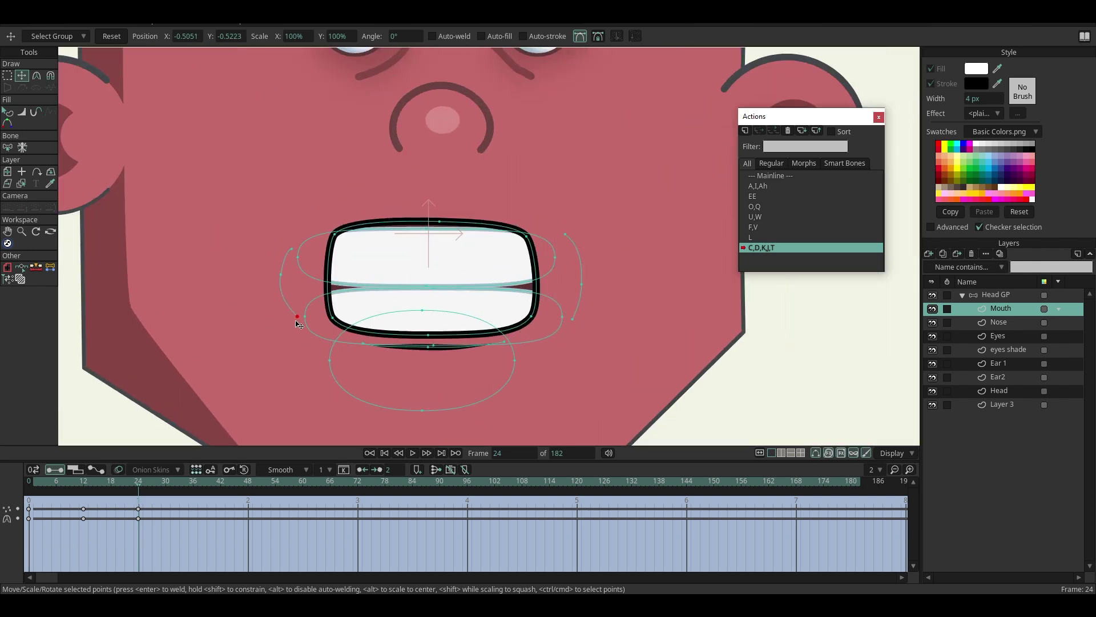
scroll(279, 267, up, 3)
drag(299, 234, 298, 220)
click(283, 279)
- Thicken both cheek creases at frame 24 with the Line Width tool and preview the motion back to frame 12
key(w)
drag(283, 281, 294, 284)
scroll(246, 308, down, 3)
drag(594, 302, 630, 301)
click(817, 452)
scroll(498, 381, down, 3)
drag(36, 487, 84, 482)
scroll(315, 326, down, 3)
click(817, 453)
- Raise the tongue at frame 12 and the upper teeth at frame 24, then preview the C,D,K,J,T action
key(t)
scroll(393, 341, up, 3)
scroll(434, 376, up, 2)
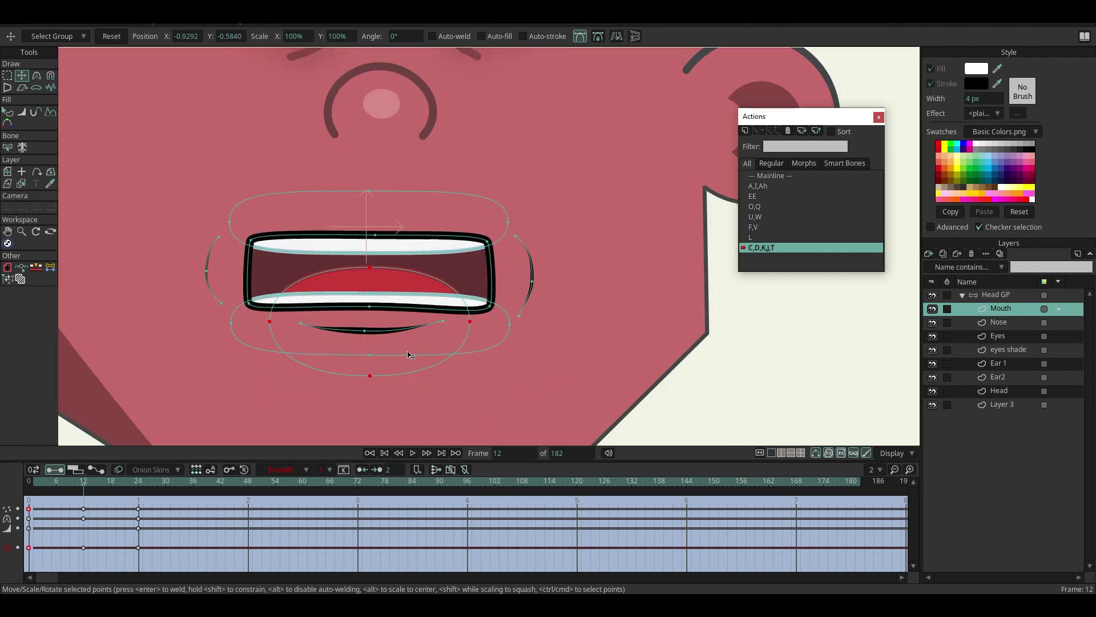
click(67, 487)
click(138, 491)
drag(384, 254, 369, 206)
scroll(369, 296, down, 3)
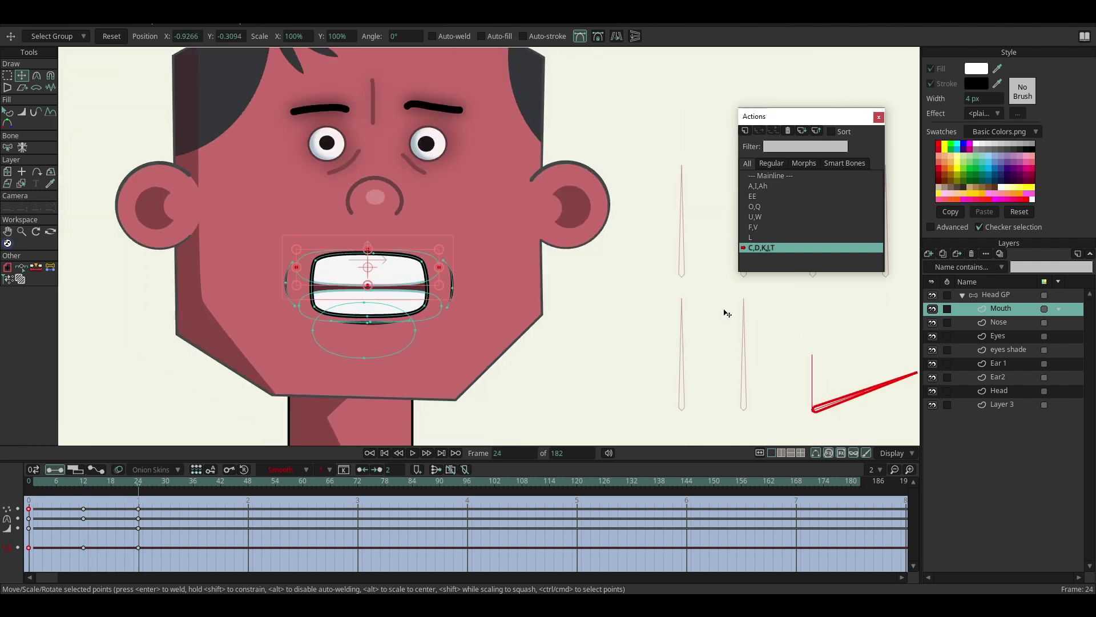
click(816, 455)
scroll(501, 337, down, 2)
drag(41, 484, 16, 506)
scroll(591, 281, down, 3)
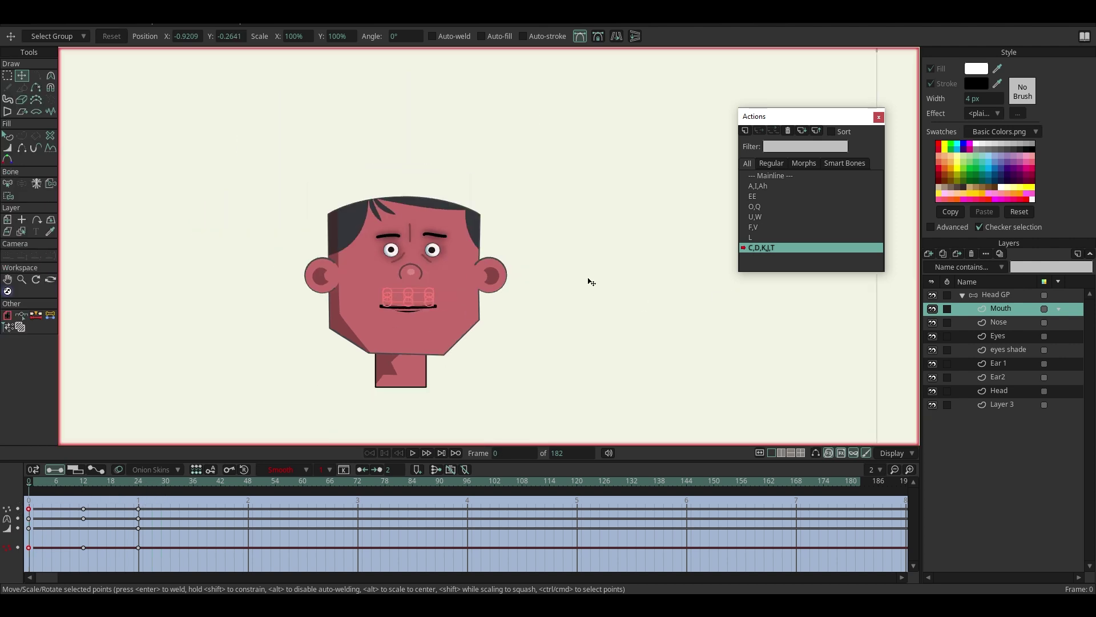
- In the A,I,Ah action at frame 24, lower the Head layer's jaw and chin points slightly
click(777, 189)
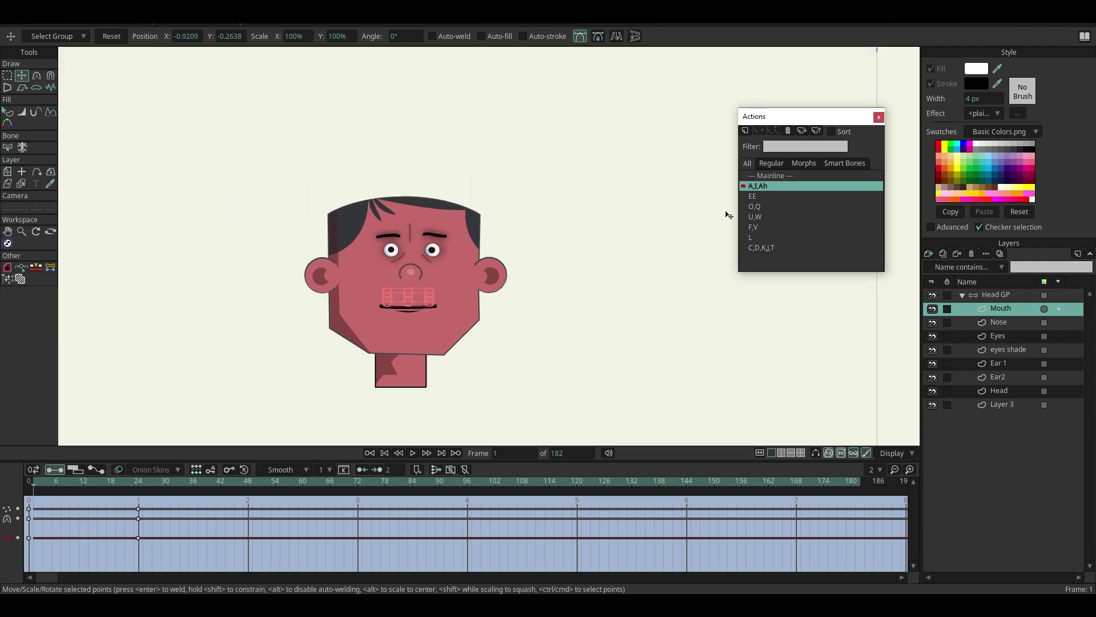
click(138, 482)
scroll(354, 358, up, 3)
click(1001, 392)
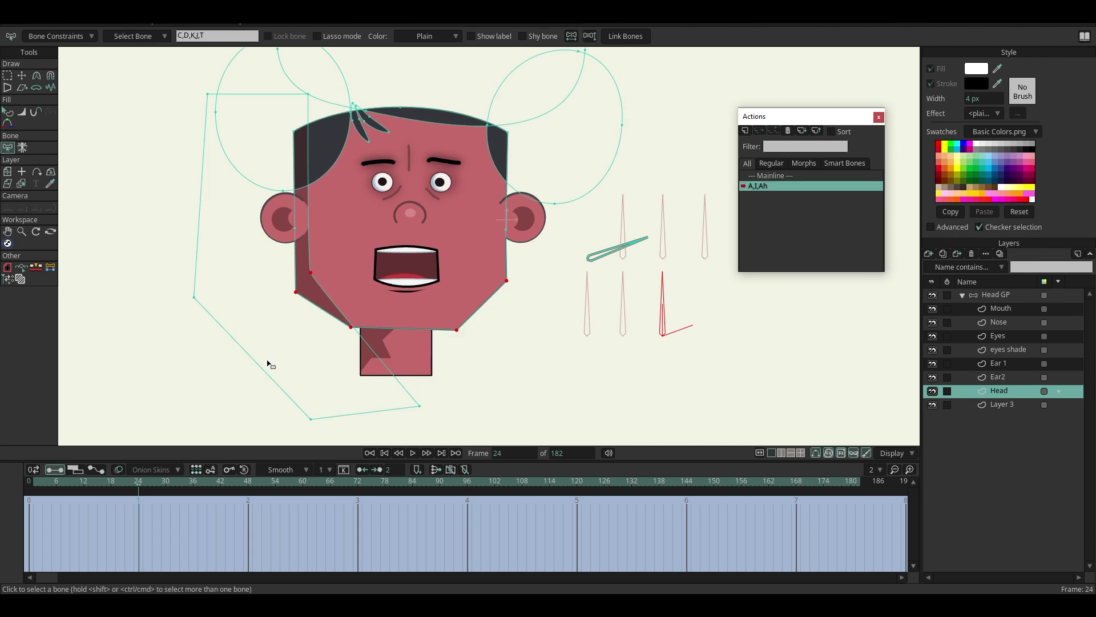
scroll(292, 346, up, 3)
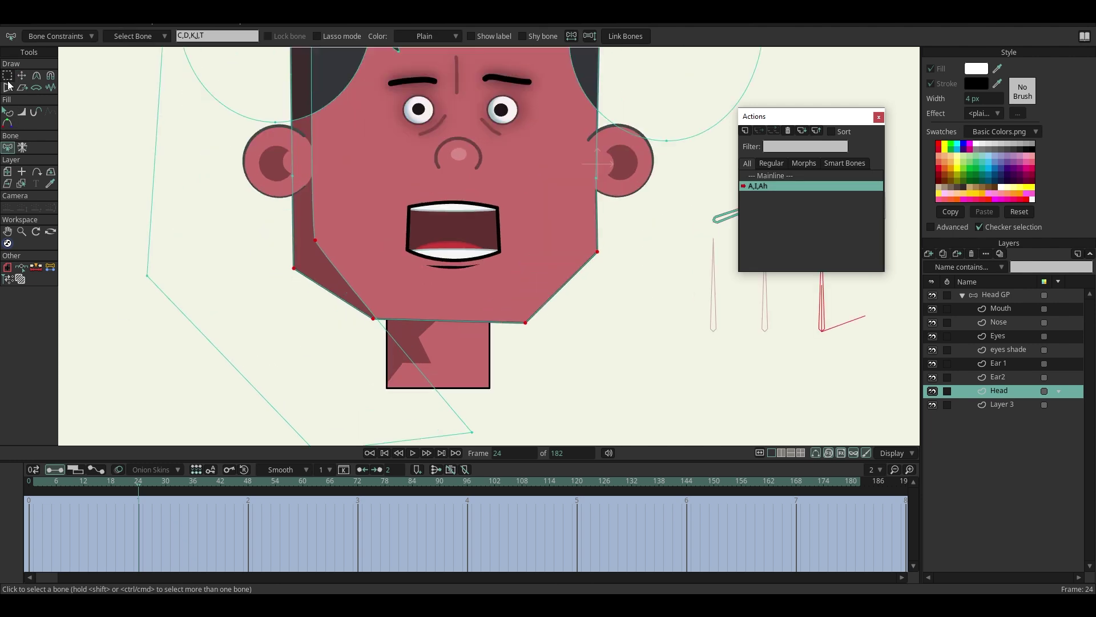
click(7, 80)
drag(252, 220, 663, 339)
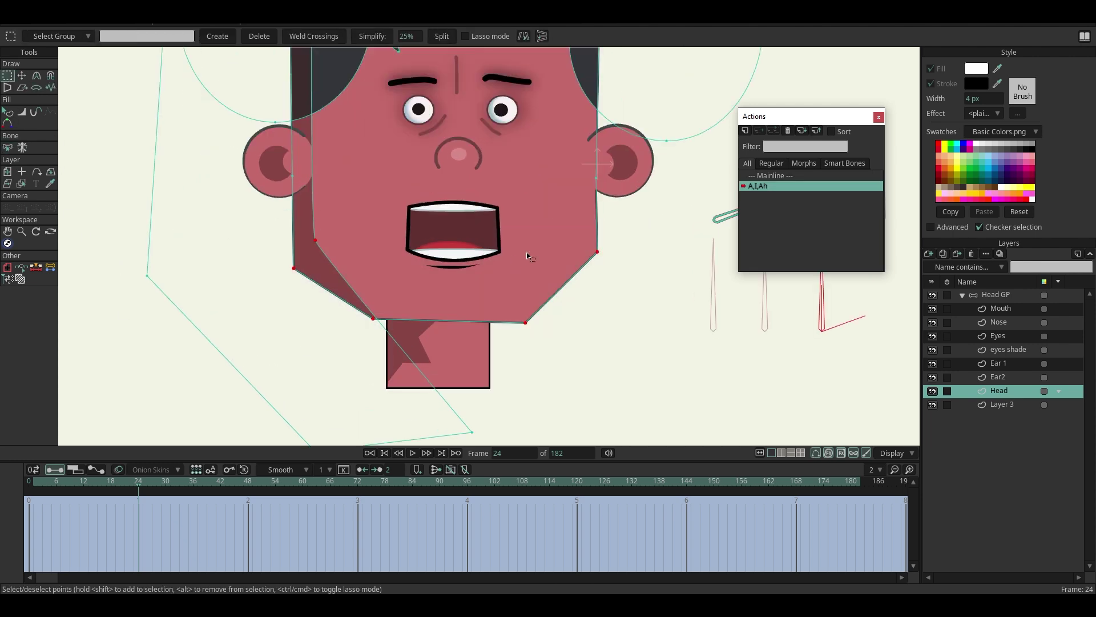
key(t)
drag(490, 284, 492, 297)
drag(34, 482, 137, 484)
scroll(506, 325, down, 1)
scroll(545, 216, up, 1)
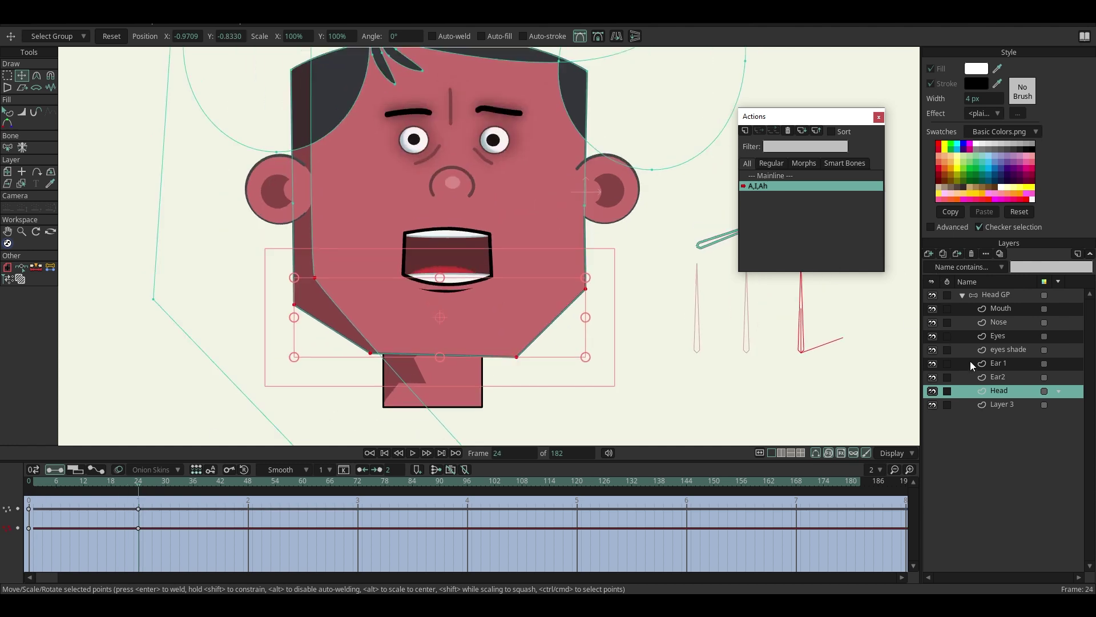
- Pull the bottom of Ear 1 slightly down with the Magnet tool at frame 24 of A,I,Ah
click(1009, 364)
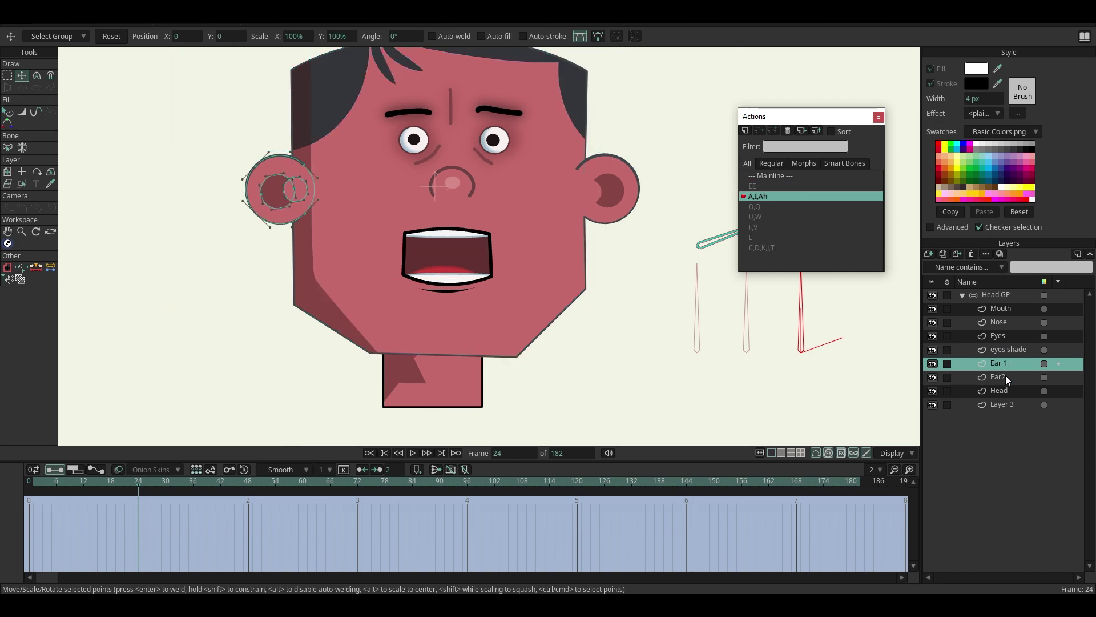
click(50, 75)
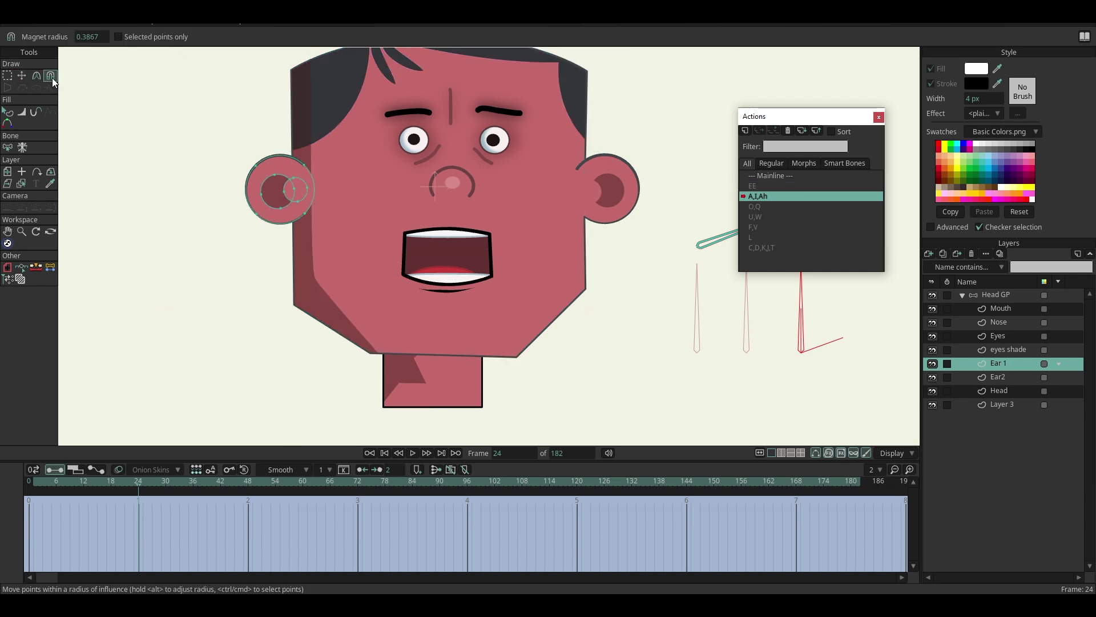
scroll(261, 204, up, 5)
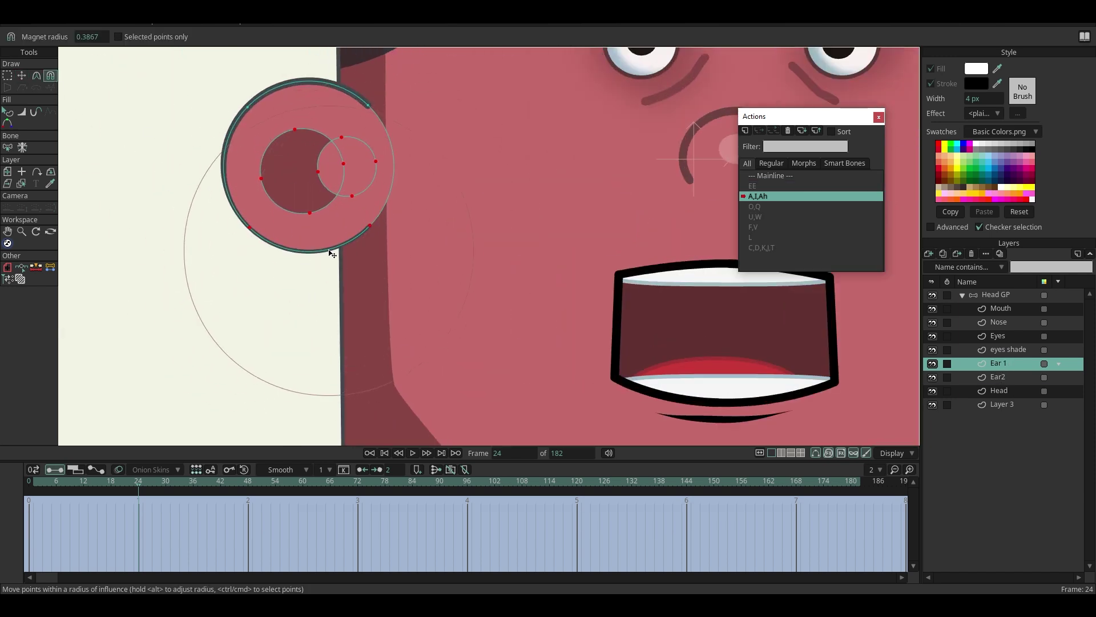
drag(333, 247, 333, 264)
scroll(268, 303, down, 3)
- Pull the bottom of Ear2 slightly down with the Magnet tool at frame 24 of A,I,Ah
click(995, 377)
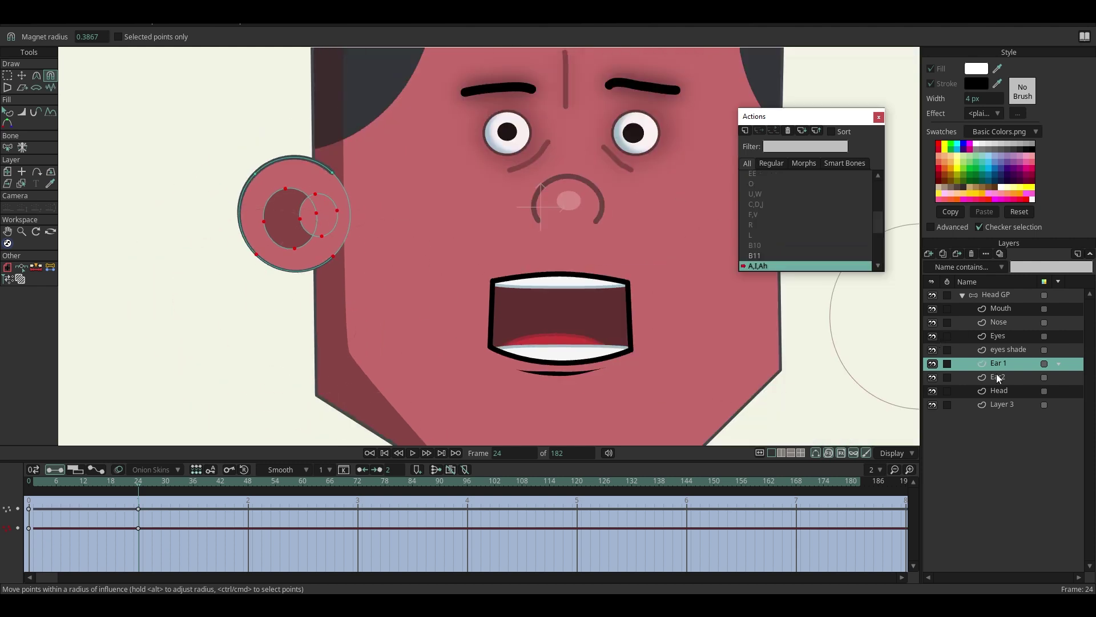
scroll(551, 203, down, 3)
scroll(550, 203, up, 4)
drag(502, 327, 505, 331)
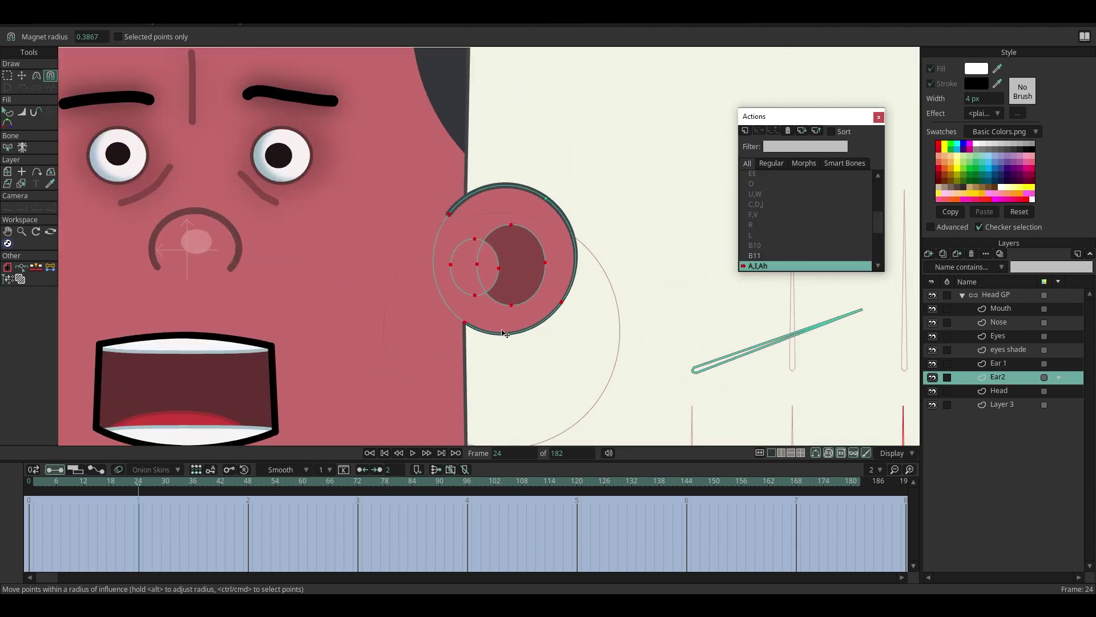
scroll(505, 331, down, 2)
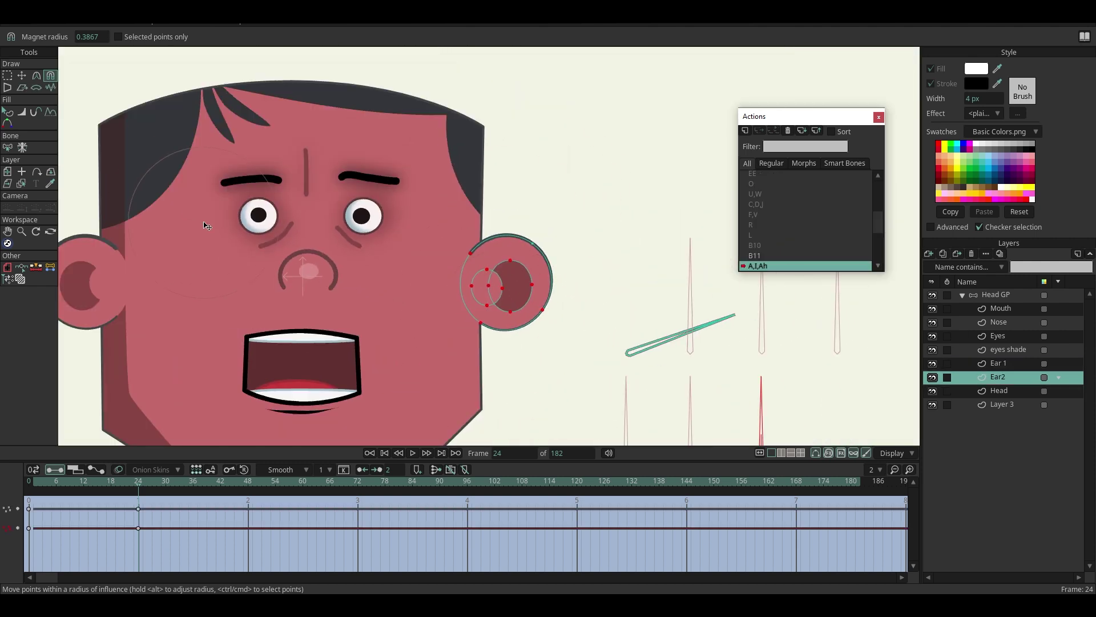
scroll(203, 185, down, 2)
- Preview the jaw and ear motion between frames 0 and 24 in the A,I,Ah and EE actions
click(21, 76)
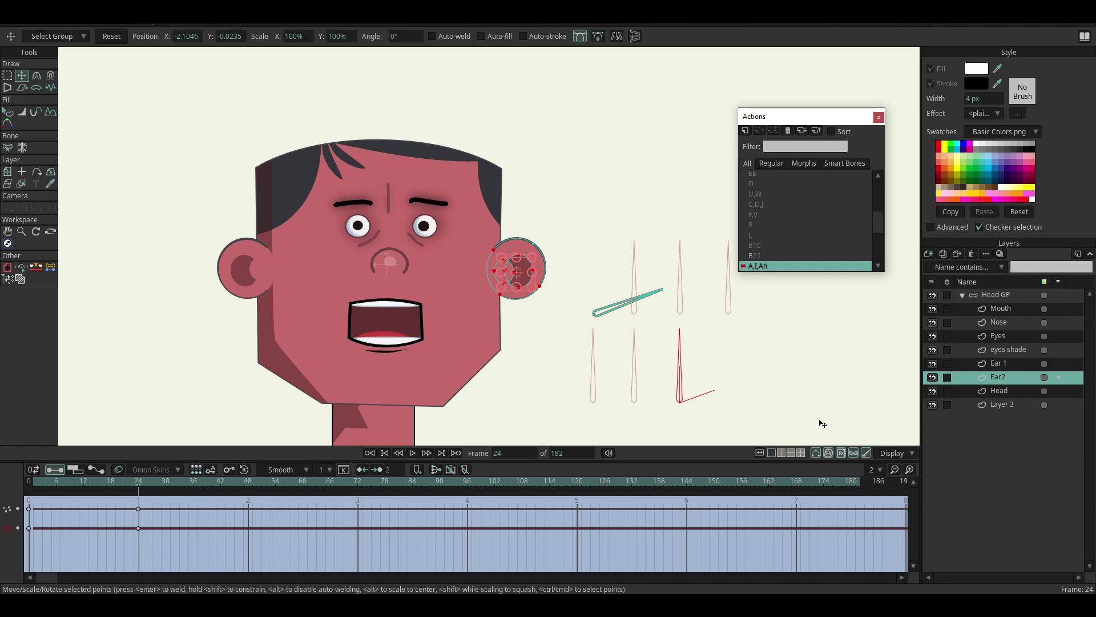
click(815, 454)
drag(49, 480, 139, 484)
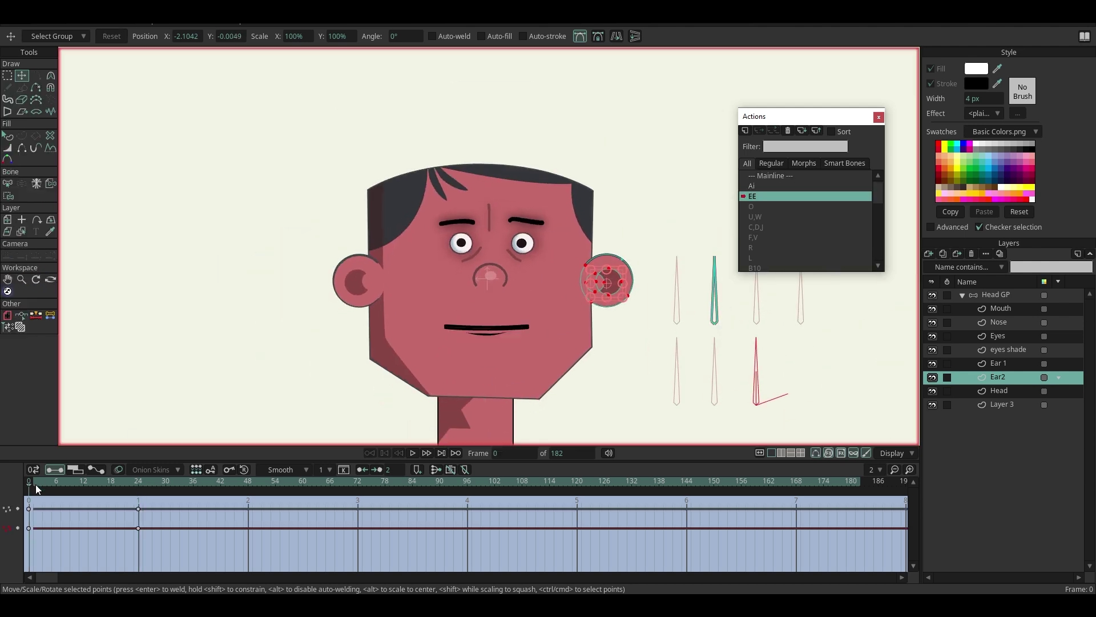
drag(35, 484, 153, 500)
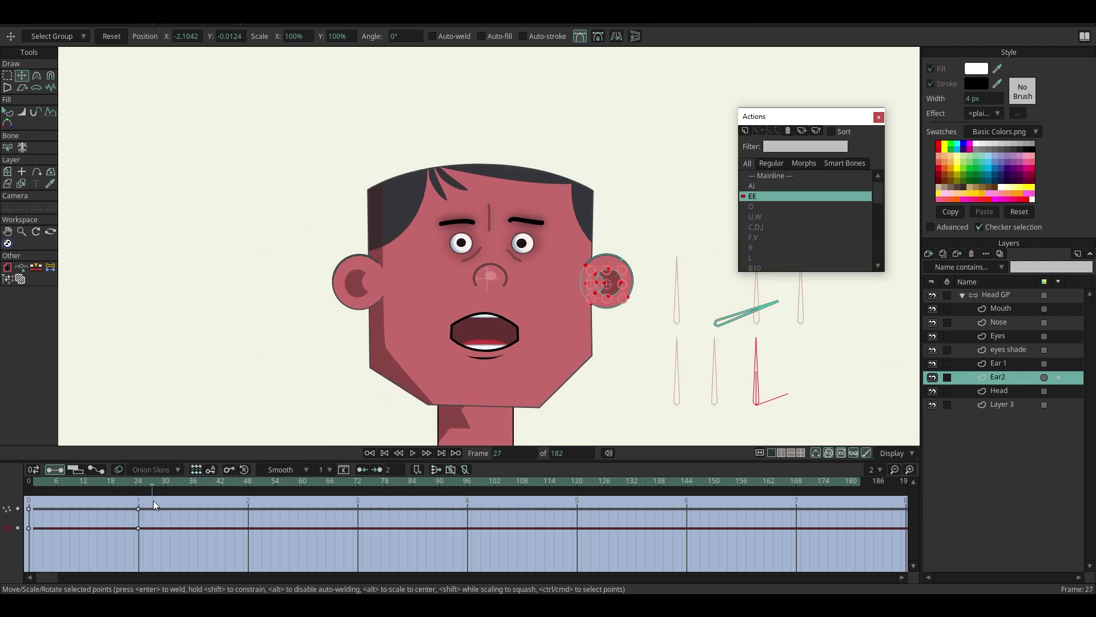
- Activate the O,Q action and lower the Head layer's jaw and chin points slightly at frame 24
click(998, 335)
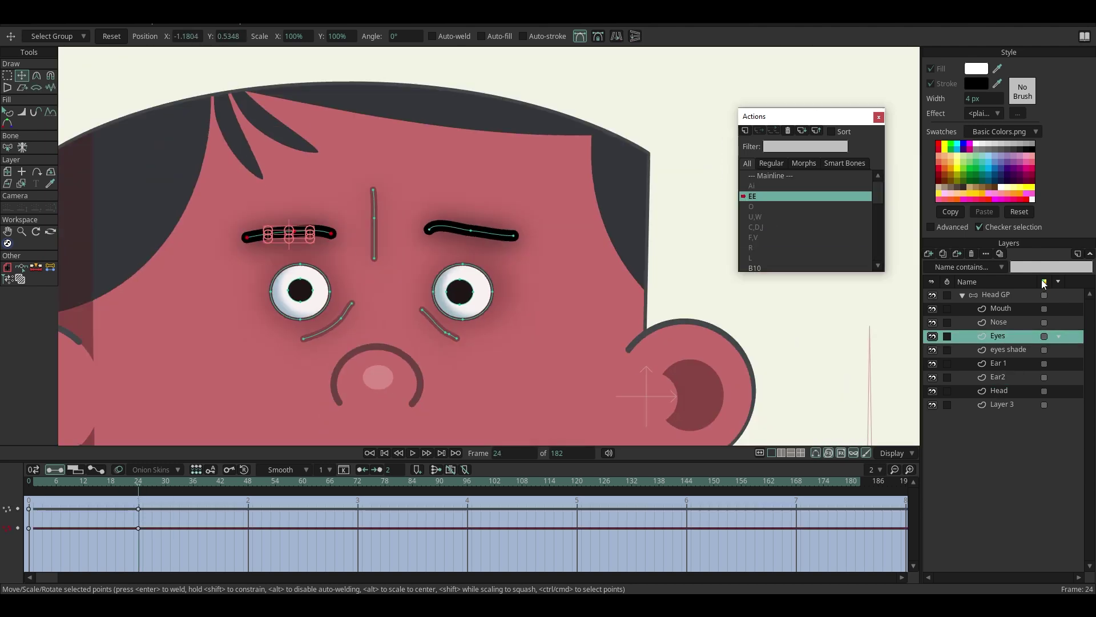
click(1002, 296)
double_click(754, 205)
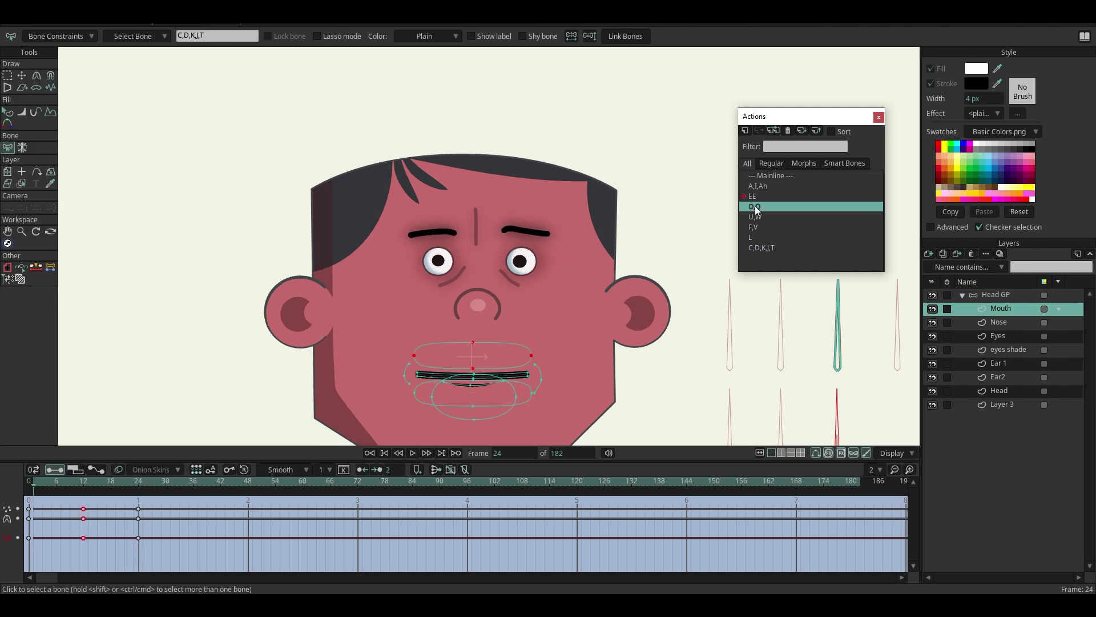
click(999, 391)
click(22, 75)
scroll(485, 257, down, 2)
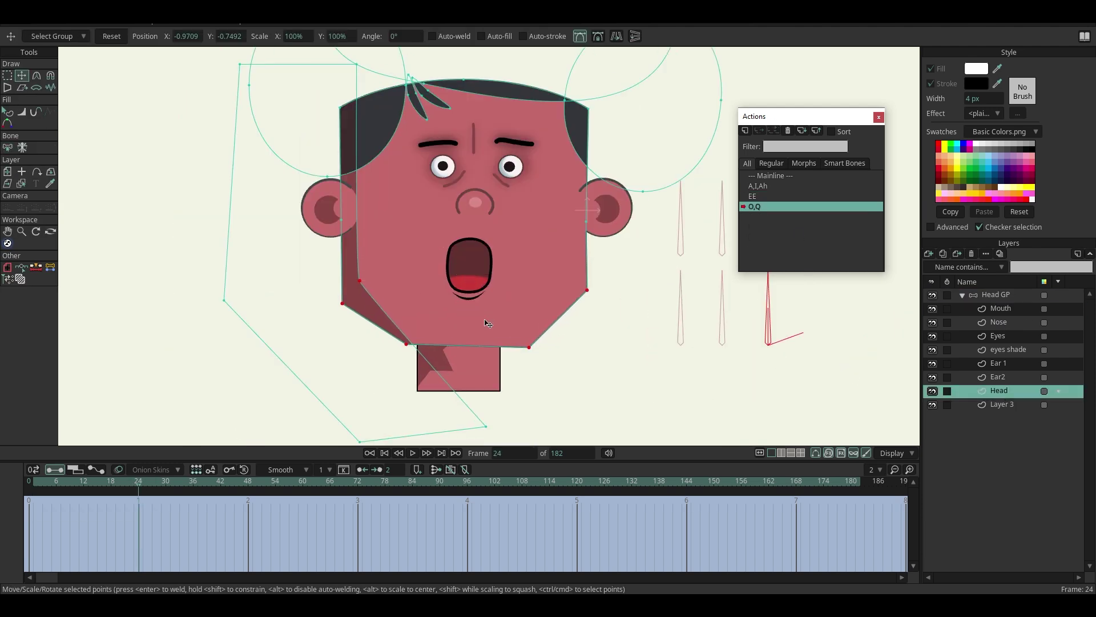
drag(485, 321, 485, 334)
- Pull the Head layer's jaw and chin corner points inward on both sides at frame 24 of O,Q to narrow the lower face
click(7, 76)
drag(317, 267, 374, 324)
click(21, 76)
scroll(400, 342, up, 5)
scroll(278, 227, down, 5)
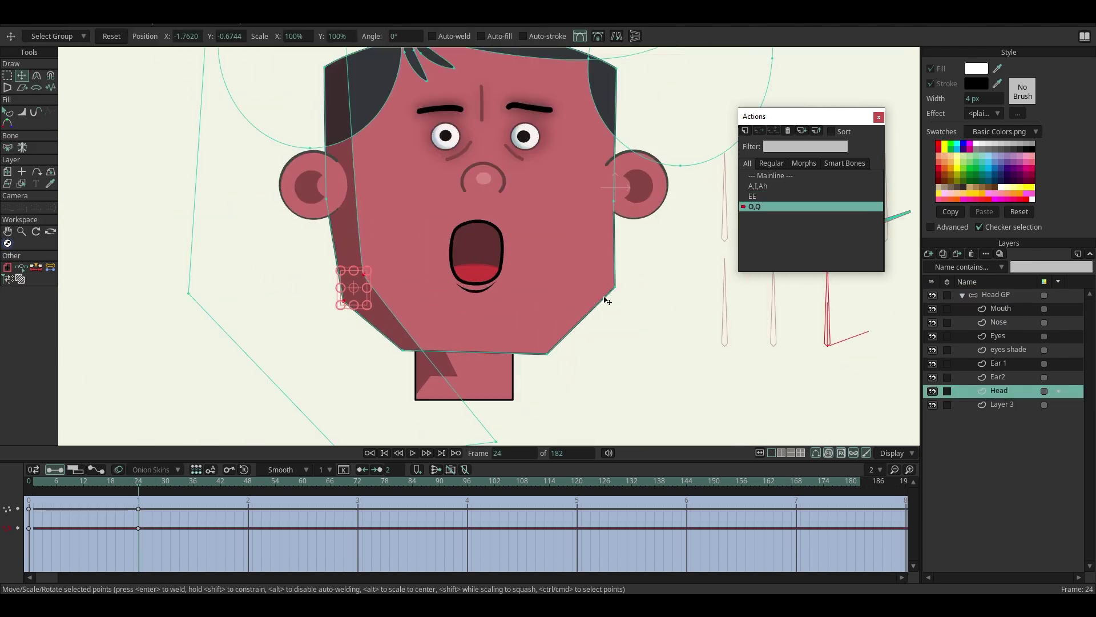
scroll(524, 400, up, 2)
drag(576, 305, 560, 306)
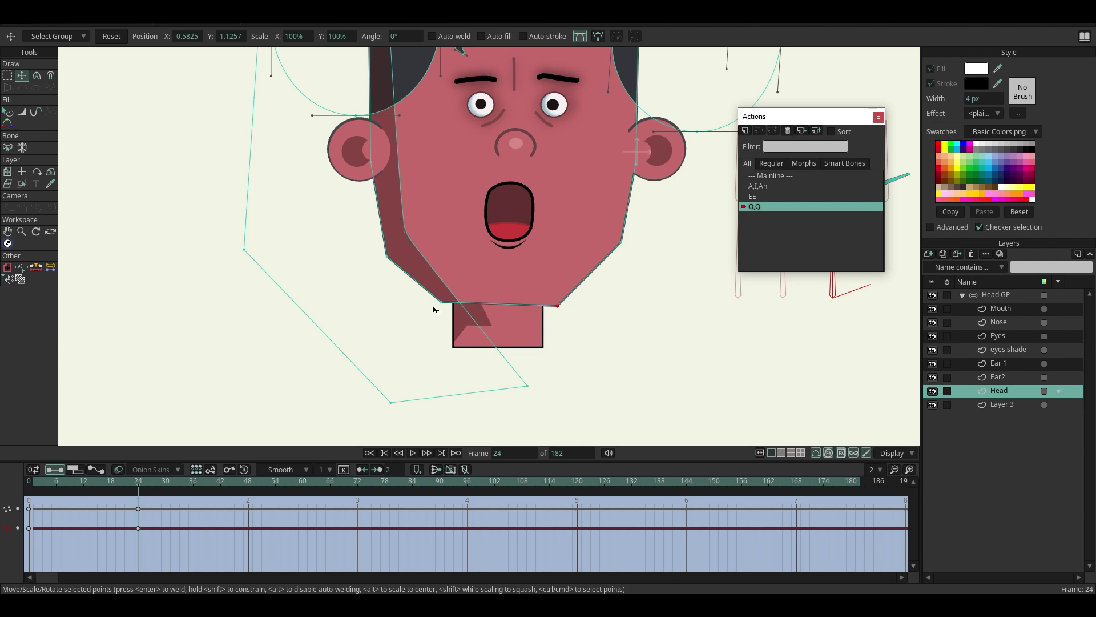
drag(442, 301, 445, 303)
drag(623, 243, 626, 243)
drag(388, 256, 386, 246)
- Activate the U,W action at frame 24 and select the Head layer
scroll(451, 324, down, 2)
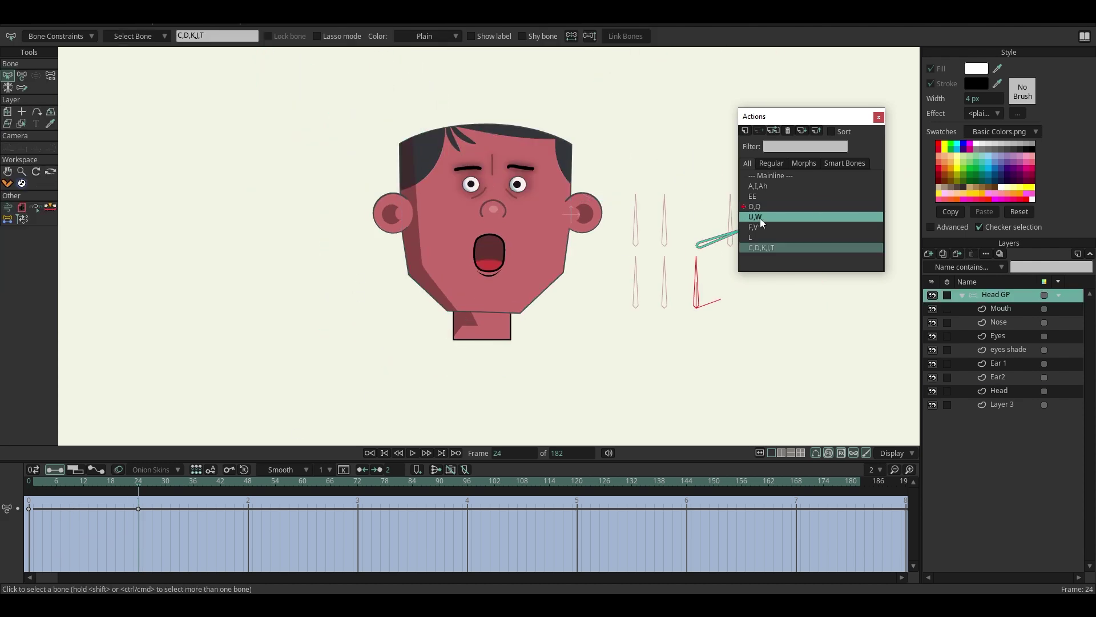
click(760, 217)
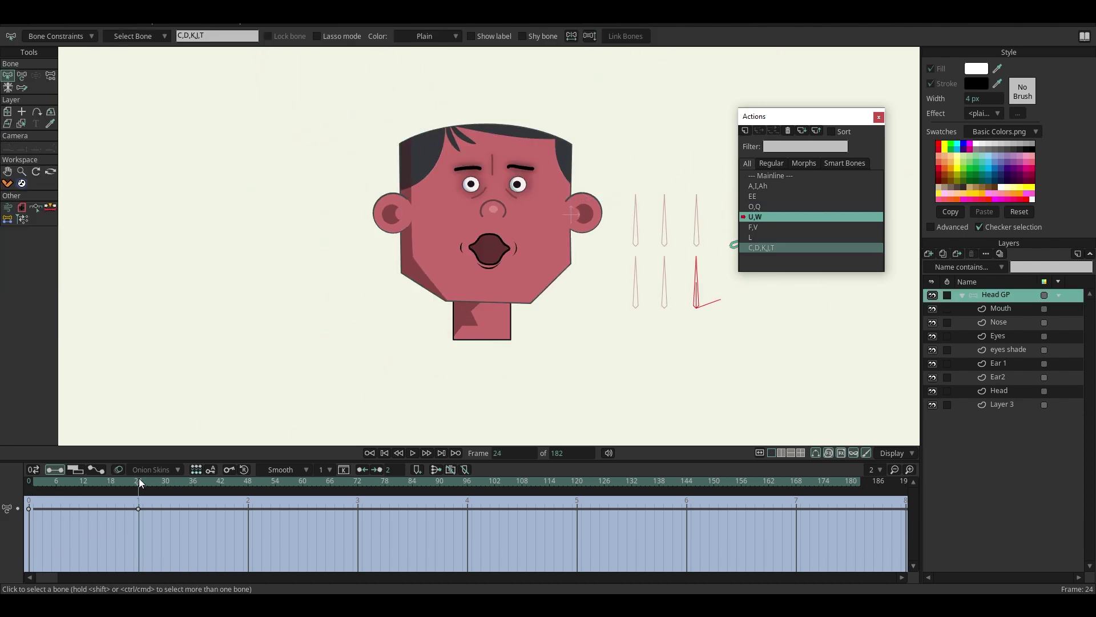
click(1005, 391)
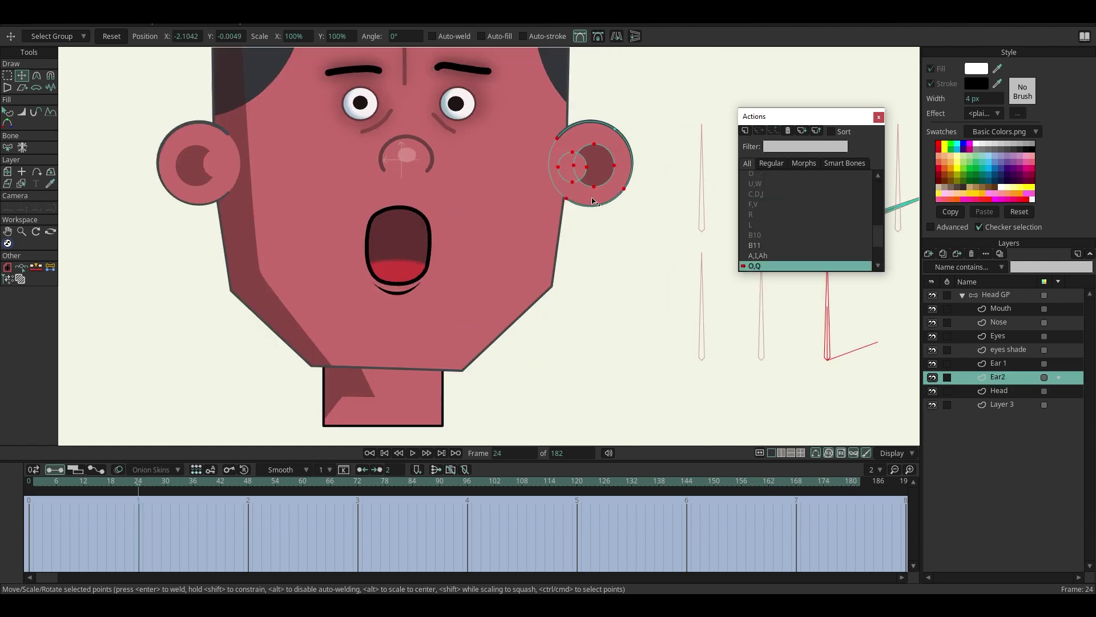
- Move the Ear 1 points slightly inward and down at frame 24 of the O,Q action to follow the narrowed head
click(1005, 363)
click(8, 75)
drag(154, 170, 293, 256)
drag(118, 147, 285, 251)
drag(148, 159, 286, 251)
click(22, 76)
scroll(201, 190, up, 4)
scroll(203, 228, down, 4)
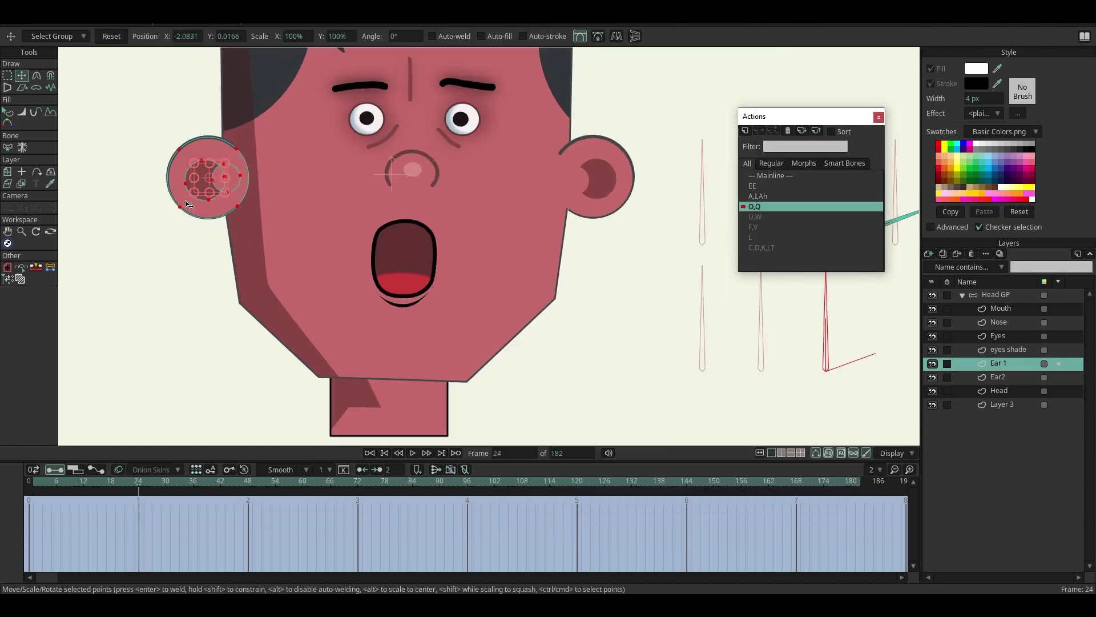
scroll(184, 208, up, 3)
click(223, 211)
click(51, 76)
scroll(225, 274, down, 4)
key(t)
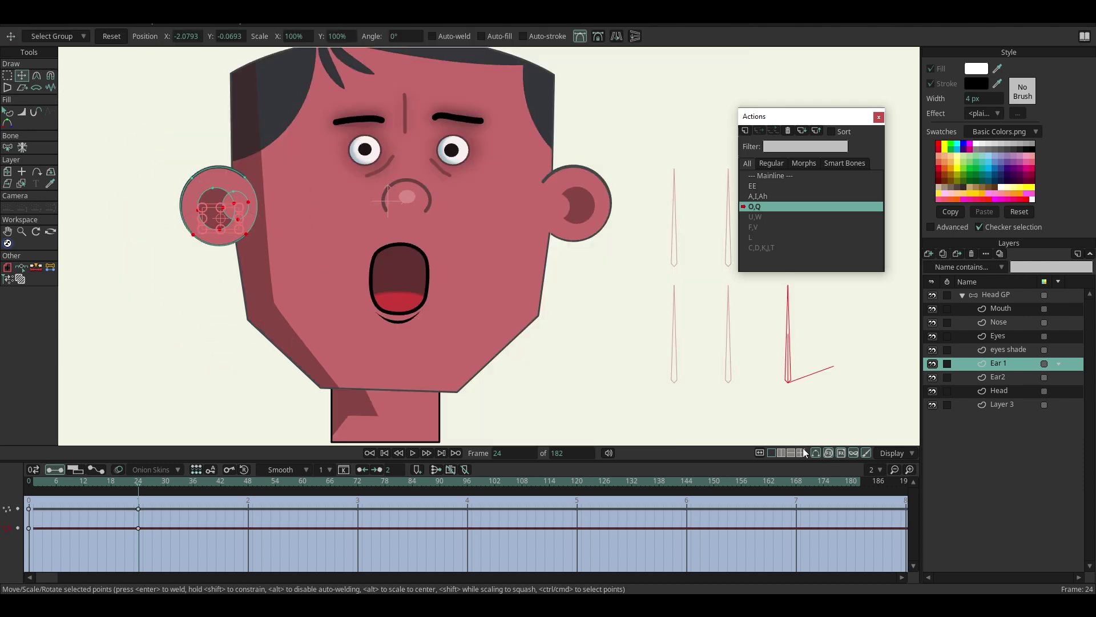
- Move the Ear2 points slightly inward and down at frame 24 of O,Q, and return to the Head GP bone layer
scroll(594, 228, up, 3)
scroll(549, 282, down, 4)
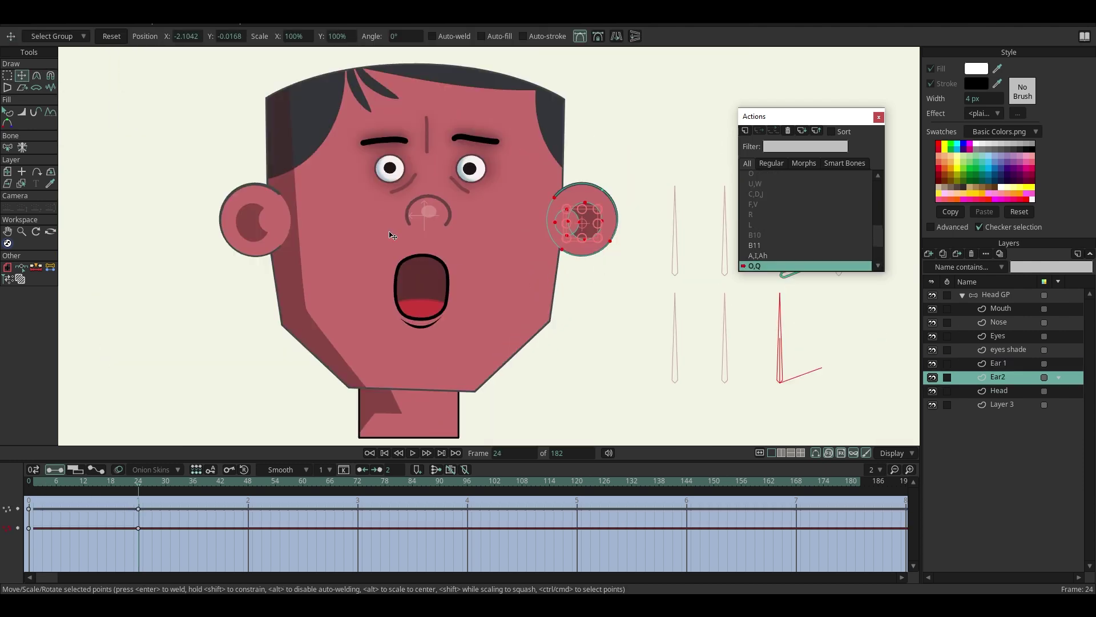
scroll(291, 231, up, 3)
click(981, 298)
scroll(437, 323, down, 4)
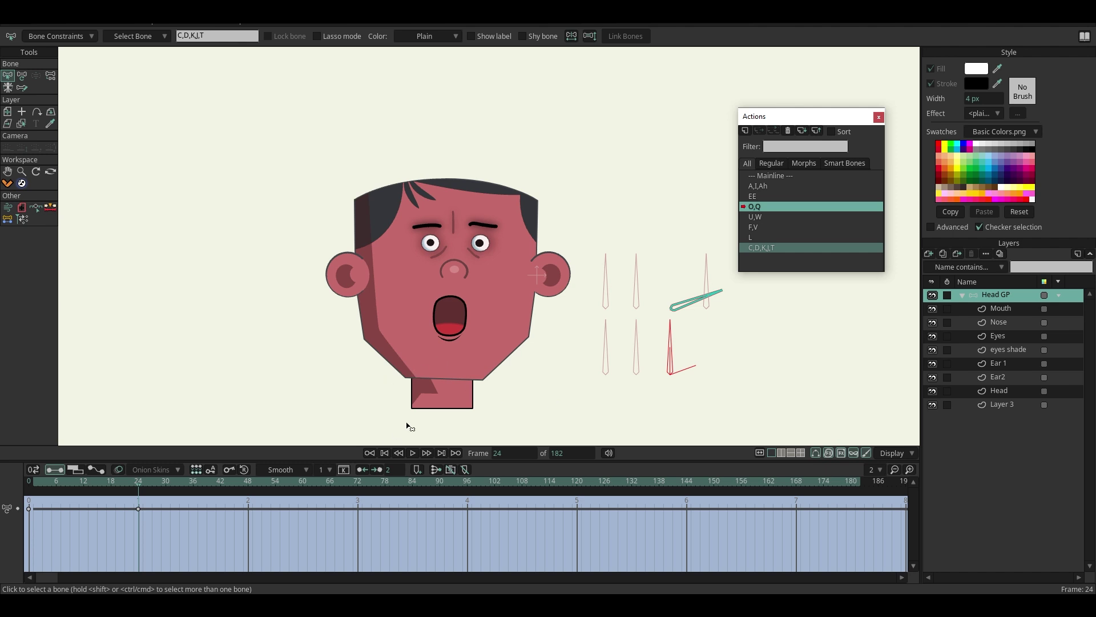
- Return to the Mainline to view the neutral face and reselect the Head GP layer
double_click(772, 175)
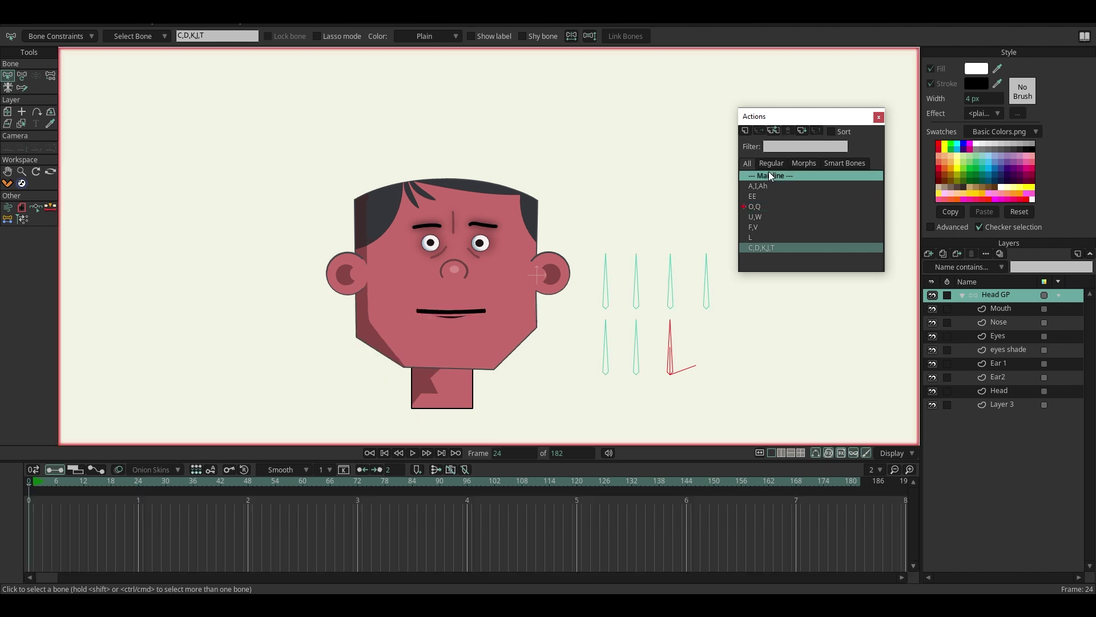
key(m)
click(1004, 346)
click(997, 295)
- Activate the F,V action at frame 24 and switch to point selection on the Head layer
double_click(758, 226)
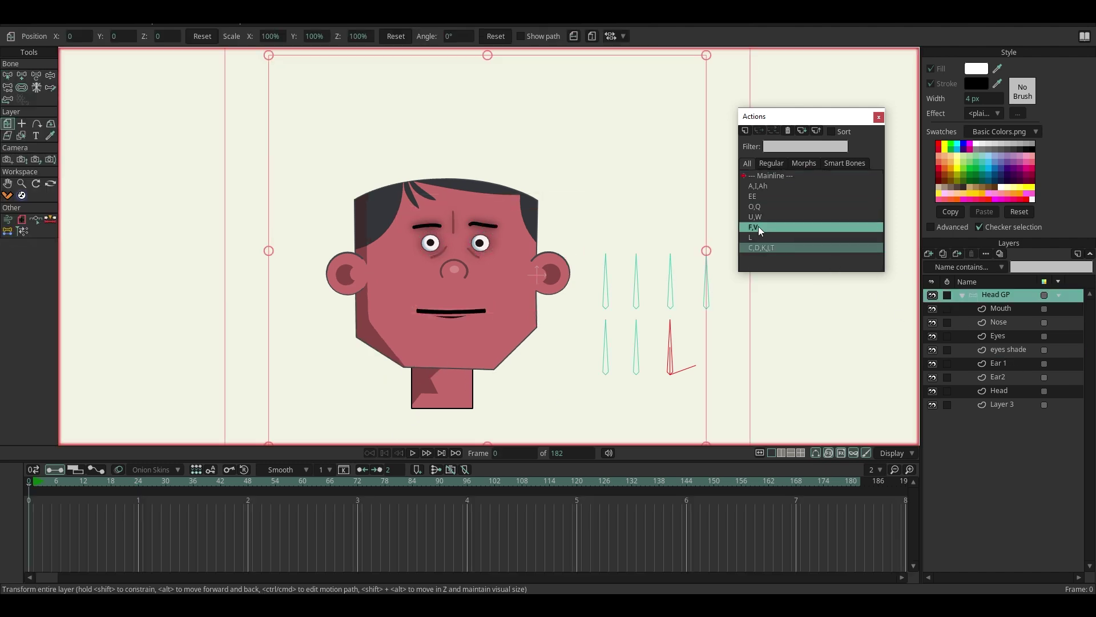
click(139, 483)
click(998, 390)
key(g)
scroll(570, 354, up, 3)
scroll(314, 352, down, 4)
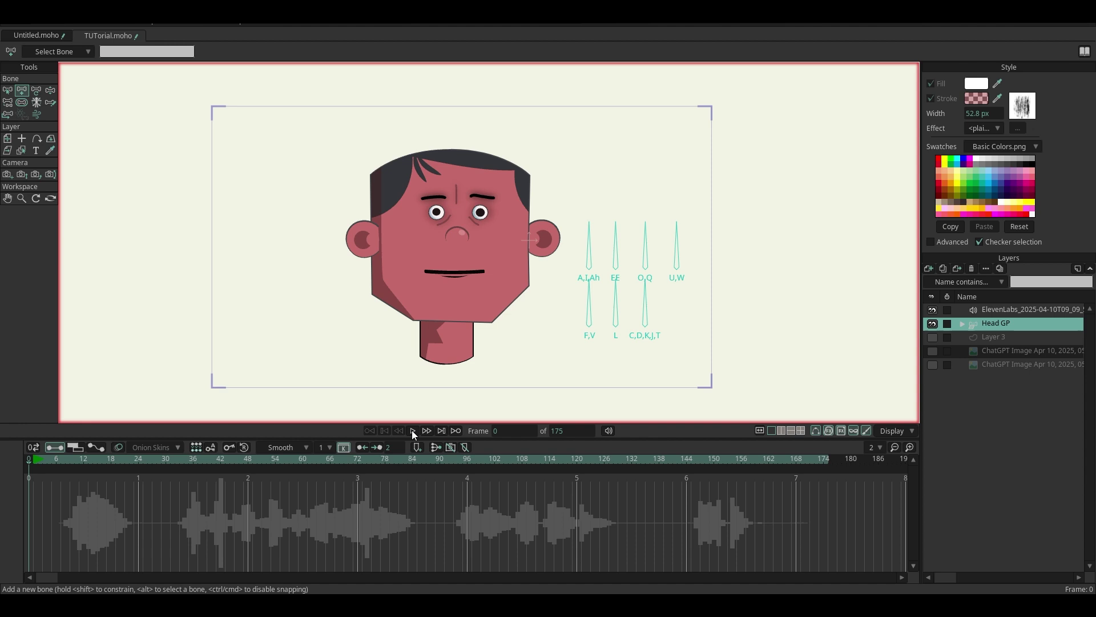
- Play back the voice-over and turn on the name labels for all seven phoneme bones in Head GP
click(412, 430)
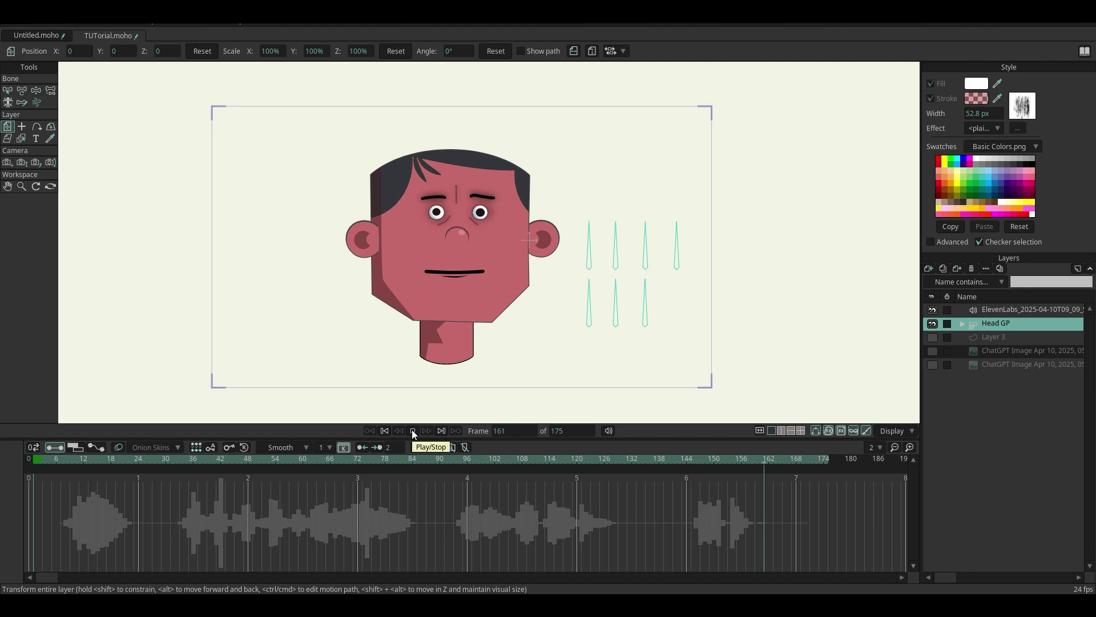
drag(727, 198, 521, 377)
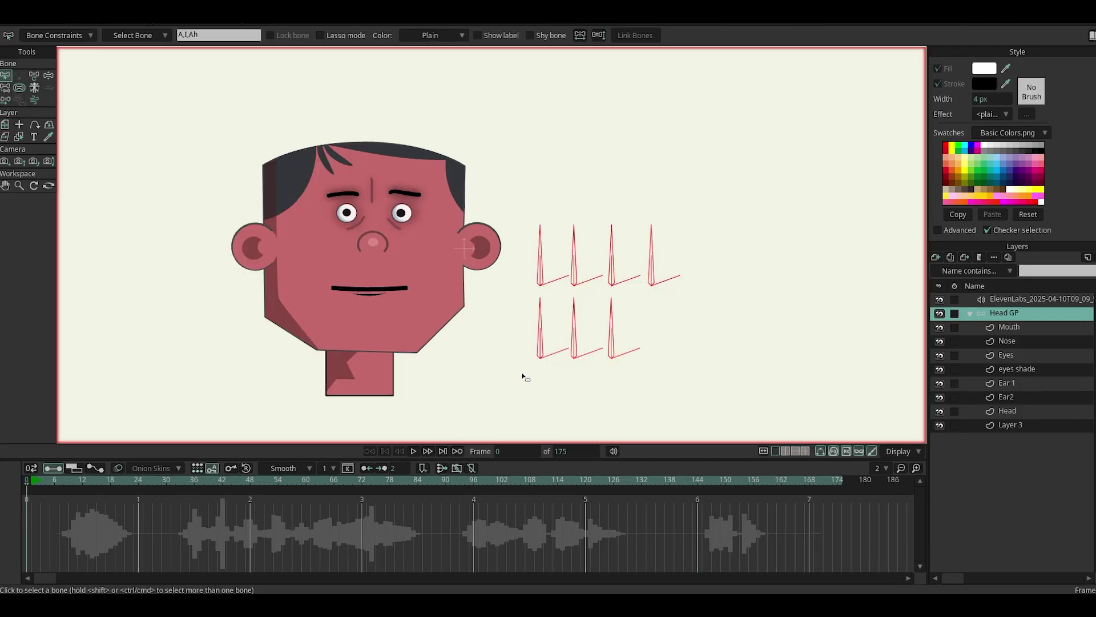
click(479, 35)
click(700, 316)
scroll(571, 314, up, 2)
scroll(690, 293, down, 2)
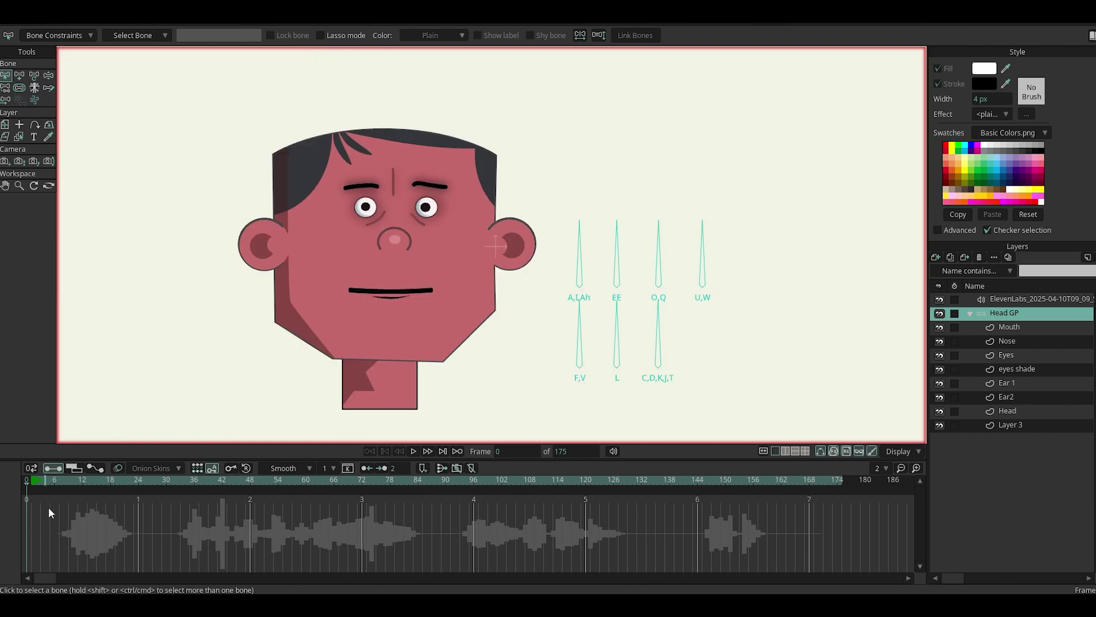
- Key the neutral pose of all phoneme bones at frame 7, where the speech starts
click(59, 482)
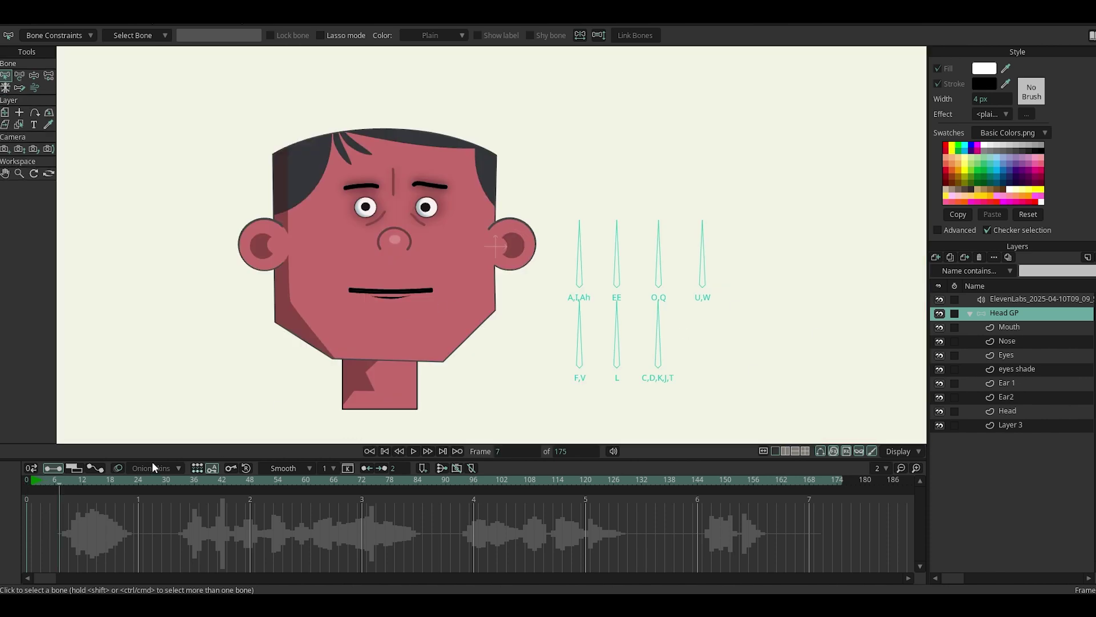
click(27, 482)
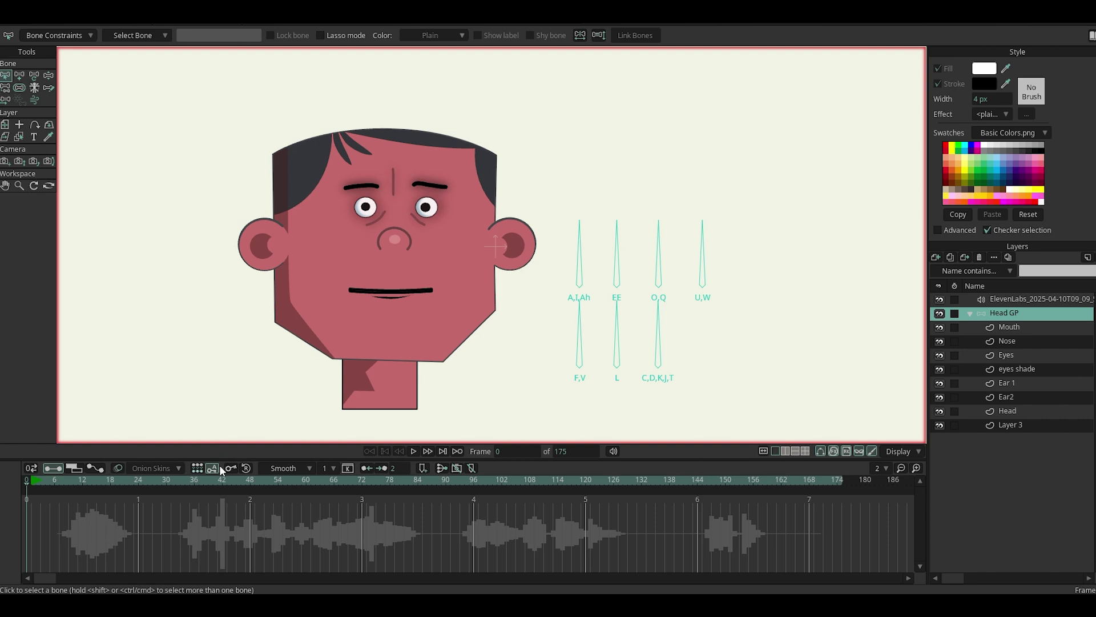
click(213, 468)
click(59, 482)
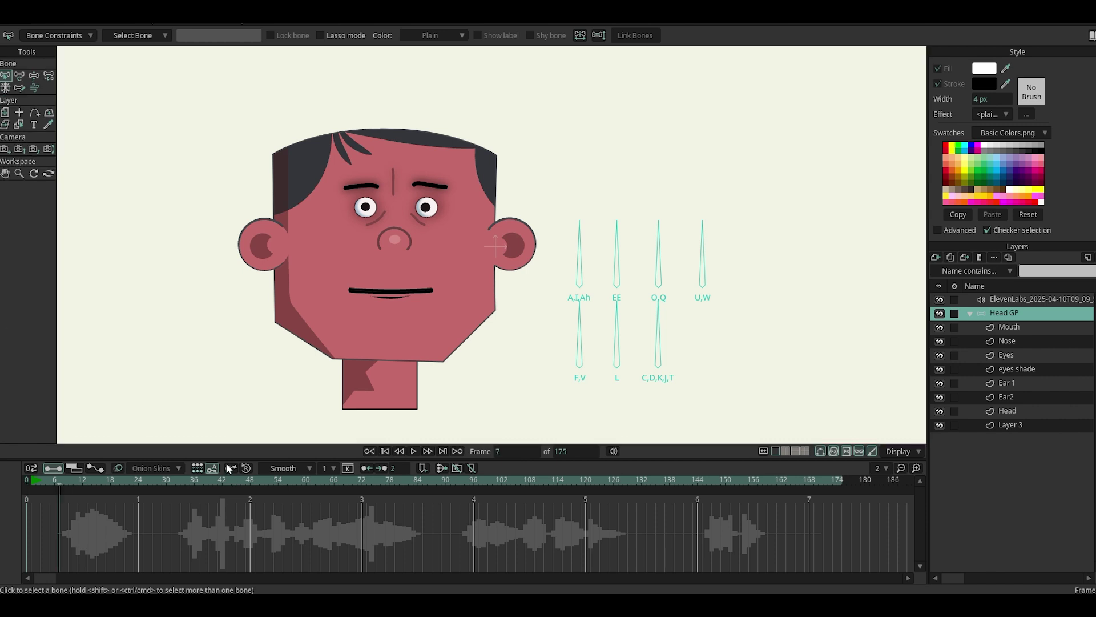
click(233, 470)
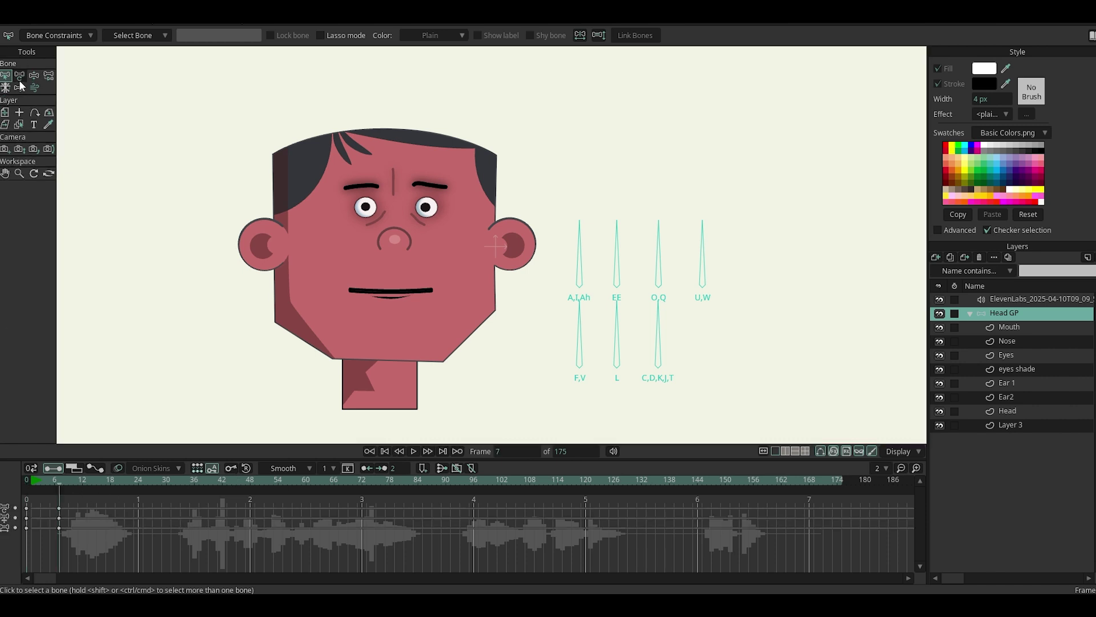
- Open the mouth at frame 12 by rotating the A,I,Ah bone to about 21°
key(t)
drag(64, 480, 84, 485)
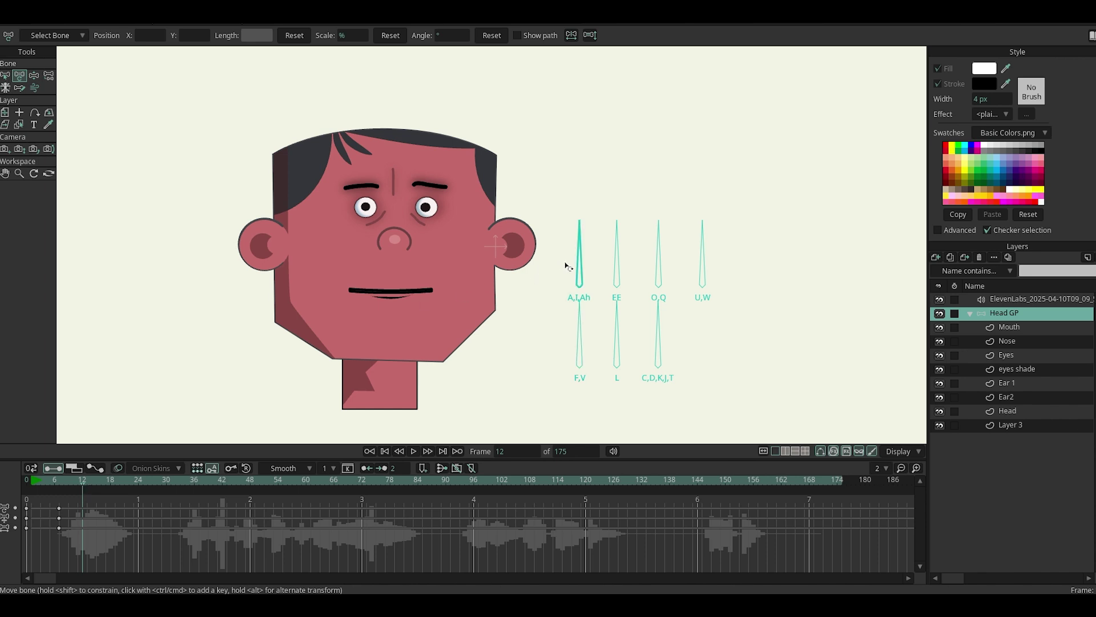
drag(570, 267, 599, 278)
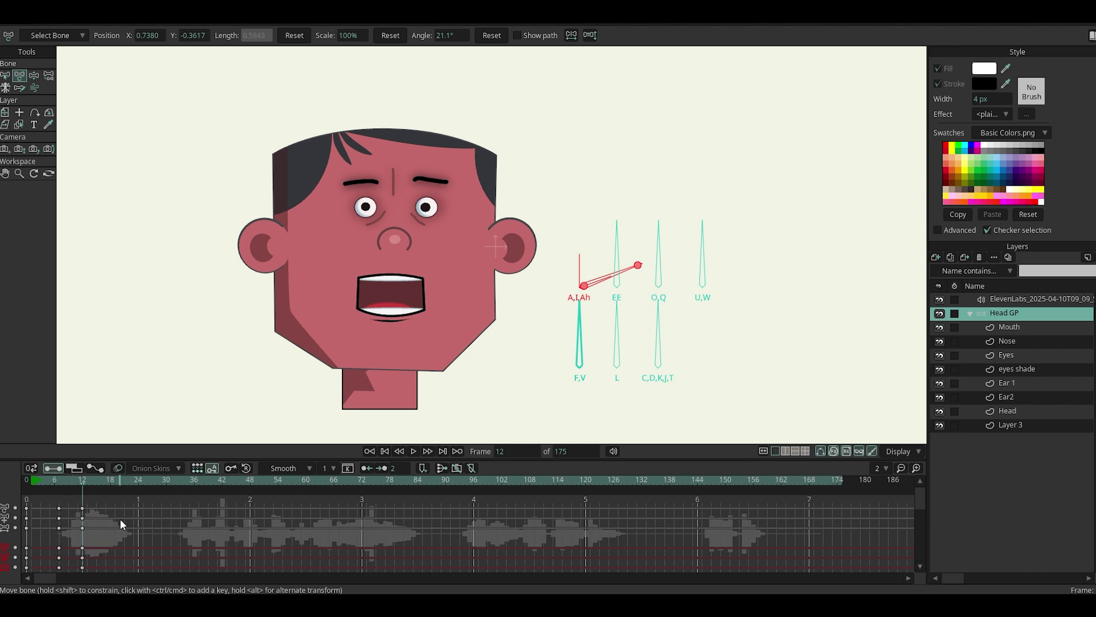
drag(57, 479, 82, 480)
- At frame 15, return the A,I,Ah bone to 90° and rotate the L bone to 20°
drag(128, 485, 101, 486)
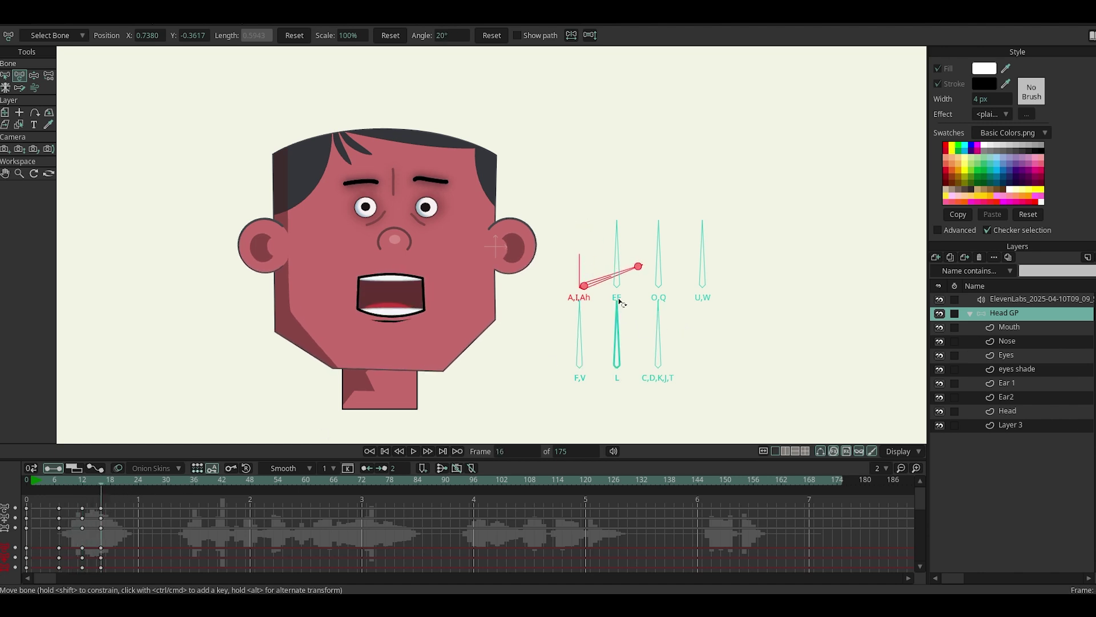
drag(612, 276, 576, 264)
key(ctrl+Left)
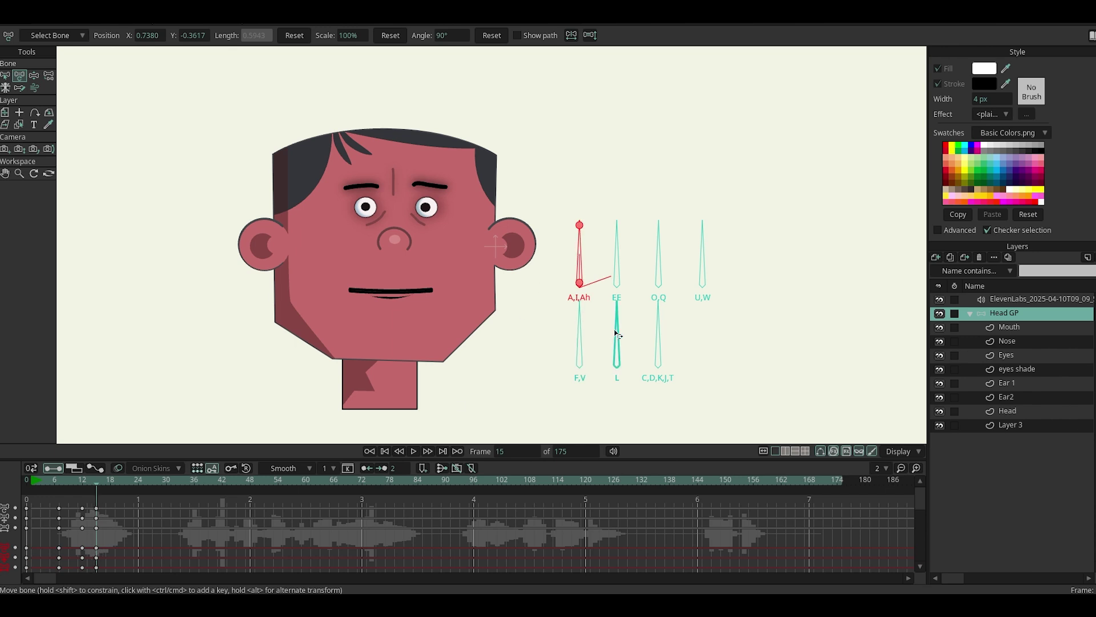
drag(616, 330, 655, 360)
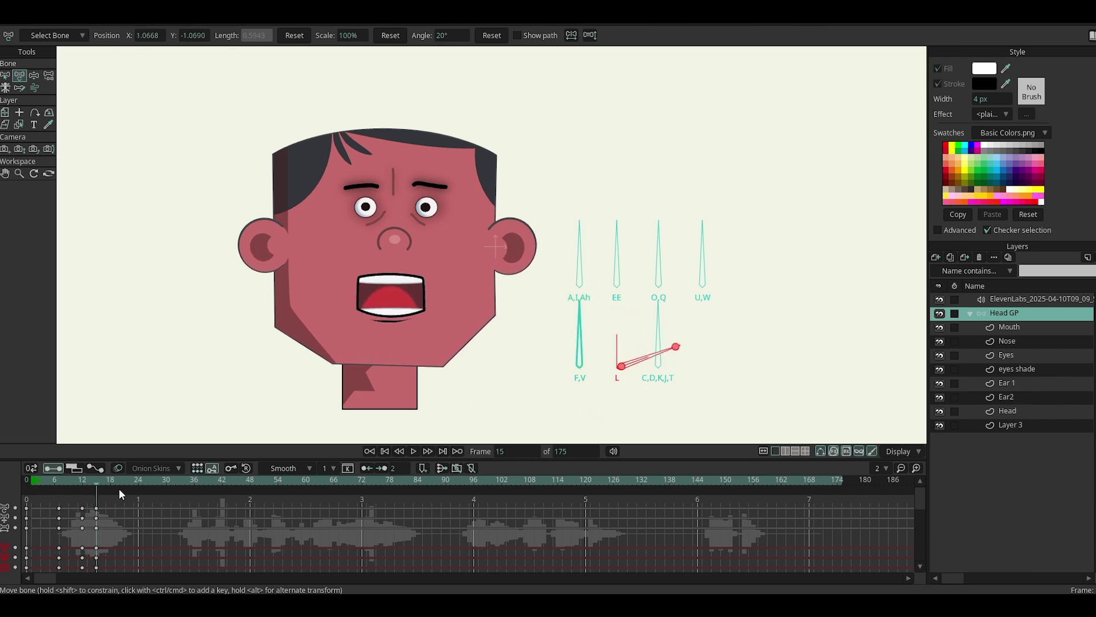
- At frame 19, return the L bone upright and rotate the O,Q bone to 20°
drag(119, 484, 114, 484)
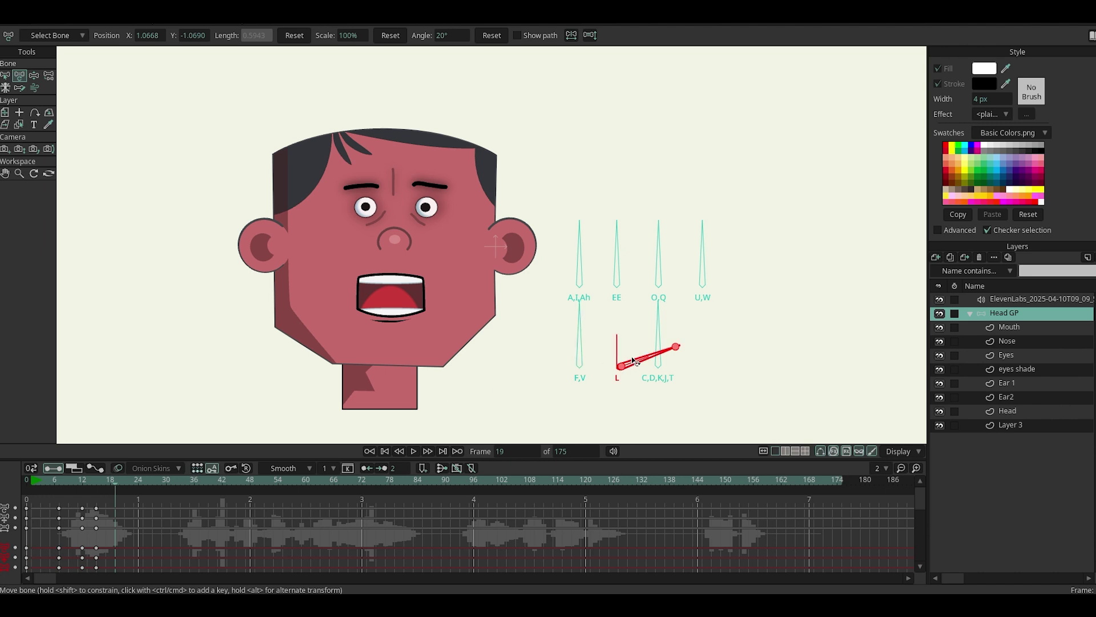
drag(634, 361, 628, 306)
drag(658, 271, 682, 294)
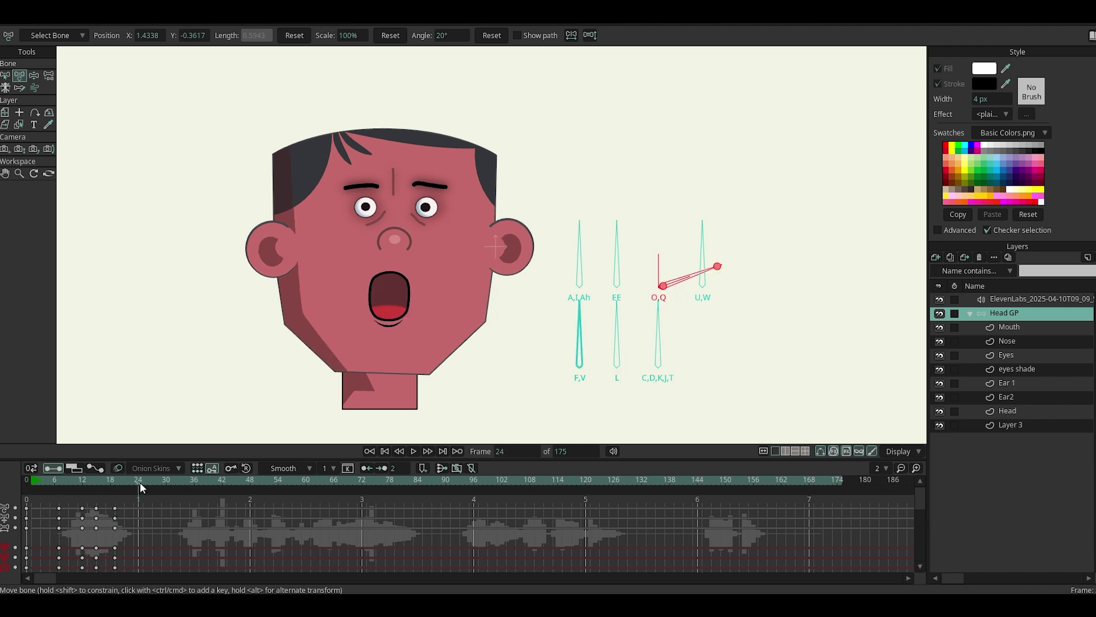
- Close the mouth at frame 27 by returning the O,Q bone to 90°
drag(145, 481, 154, 481)
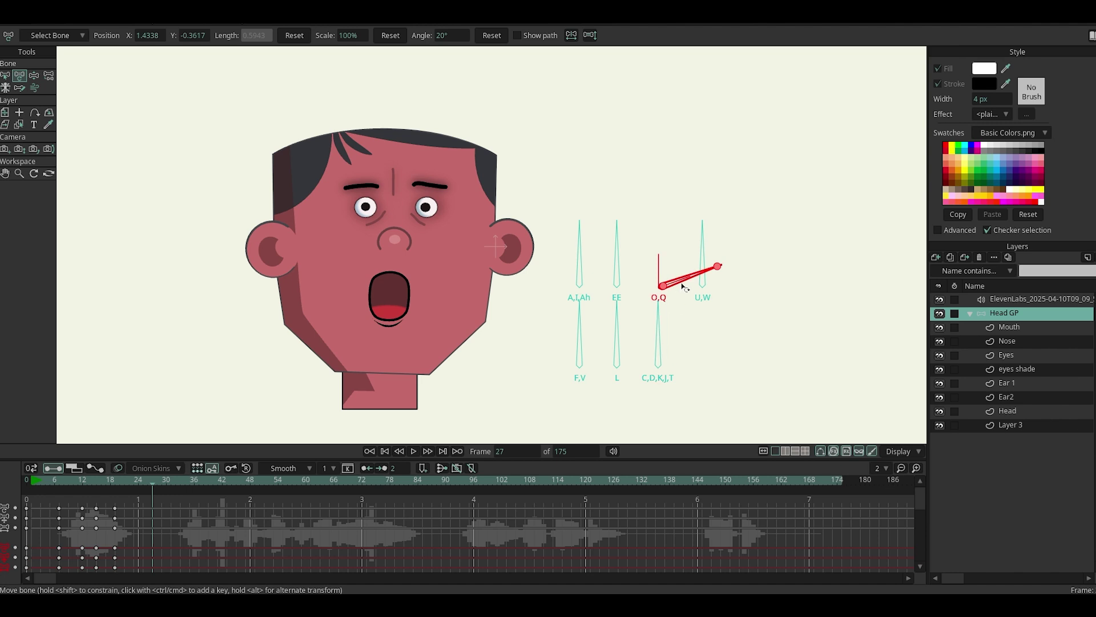
drag(684, 287, 660, 245)
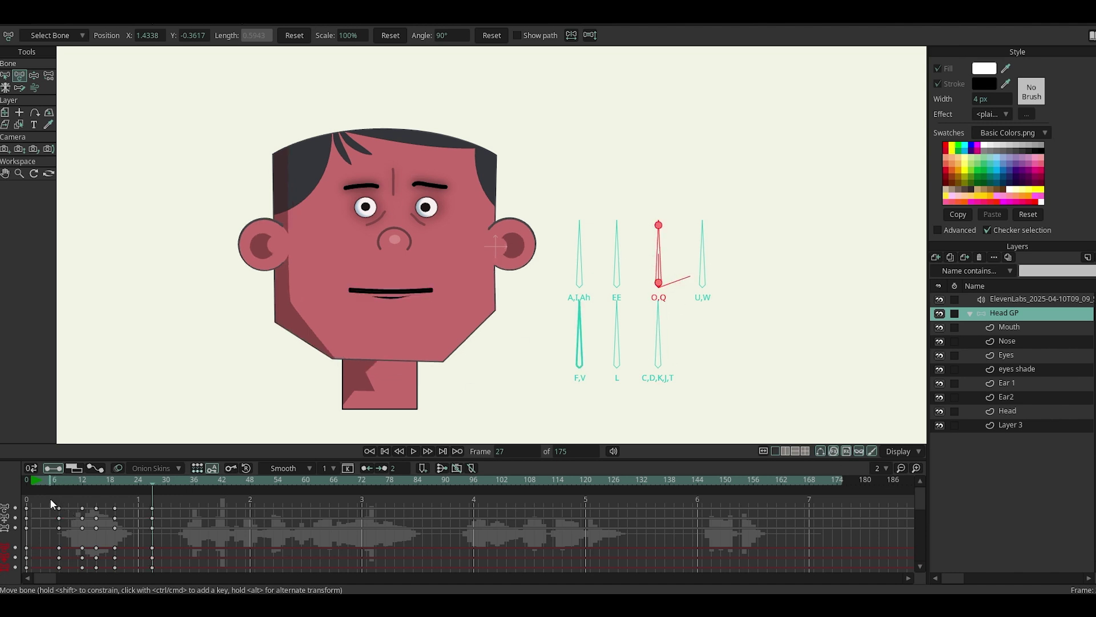
- Play back the first word's lip-sync from frame 7 and key the closed mouth at frame 32
key(space)
key(space)
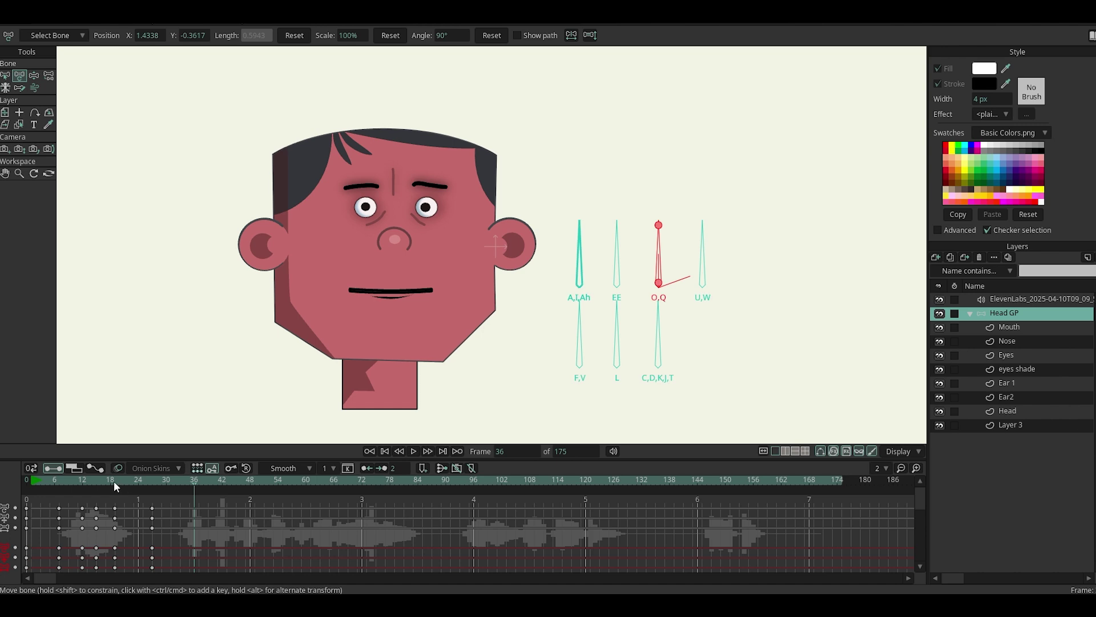
click(58, 484)
key(space)
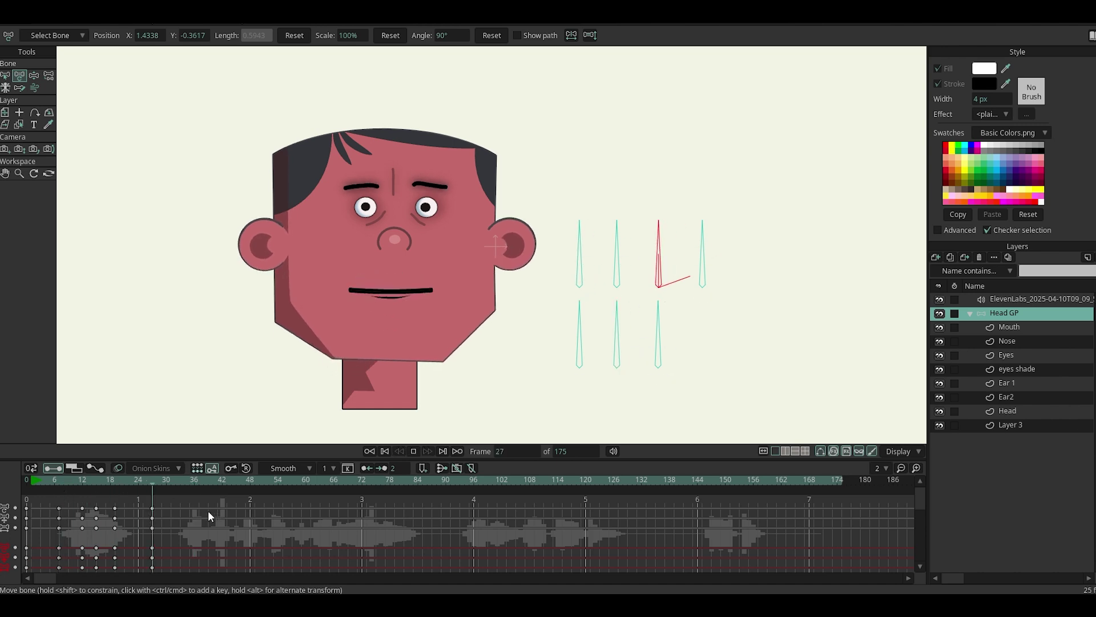
key(space)
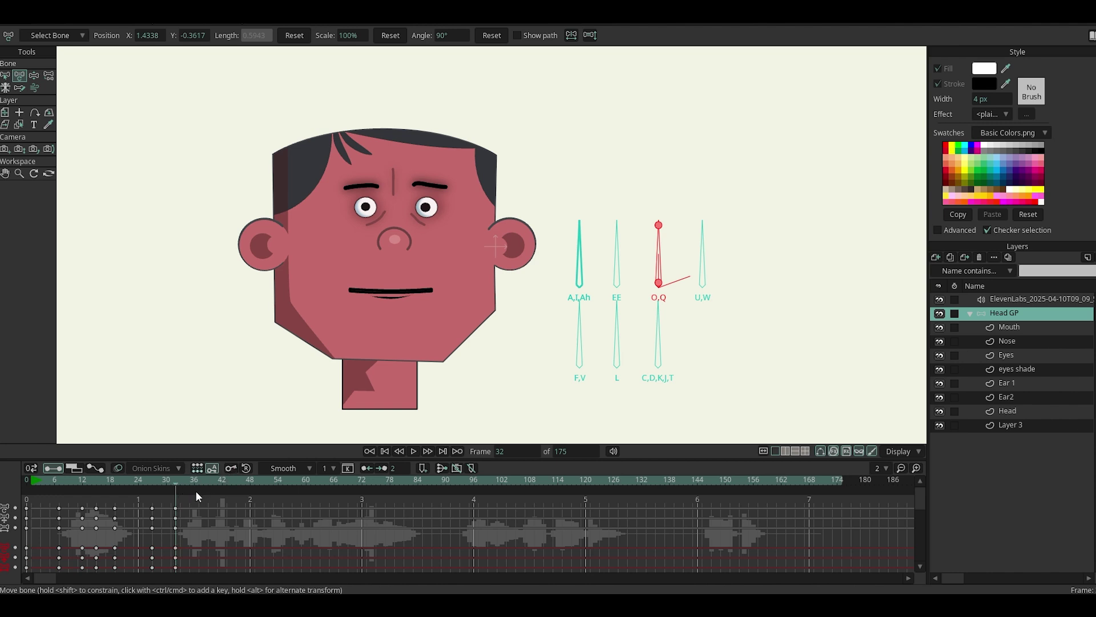
- At frame 36, rotate the C,D,K,J,T bone to about 32° for the next sound
drag(185, 485, 193, 485)
drag(661, 341, 690, 357)
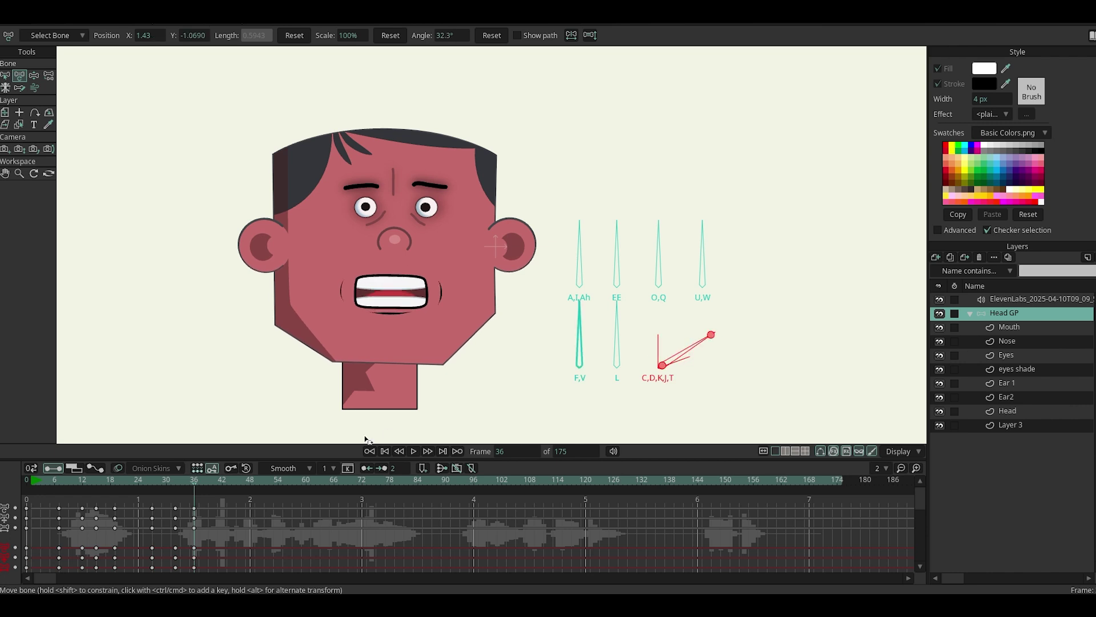
- At frame 40, return the C,D,K,J,T bone upright and rotate the L bone to about 25°
mouse_move(210, 487)
mouse_down()
mouse_move(182, 488)
mouse_move(200, 491)
mouse_up()
drag(214, 485, 214, 484)
mouse_move(673, 357)
mouse_down()
mouse_move(619, 343)
mouse_move(656, 358)
mouse_up()
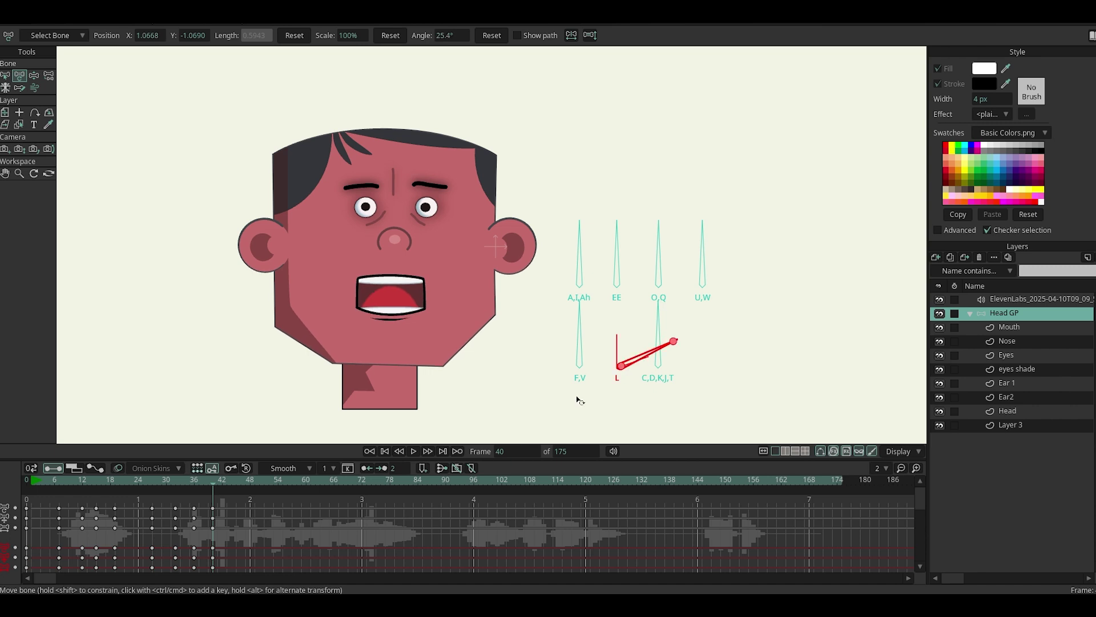
click(577, 397)
- Return the L bone upright and, at frame 48, rotate the C,D,K,J,T bone to about 42.5°
drag(219, 483, 235, 484)
drag(645, 359, 696, 331)
click(248, 482)
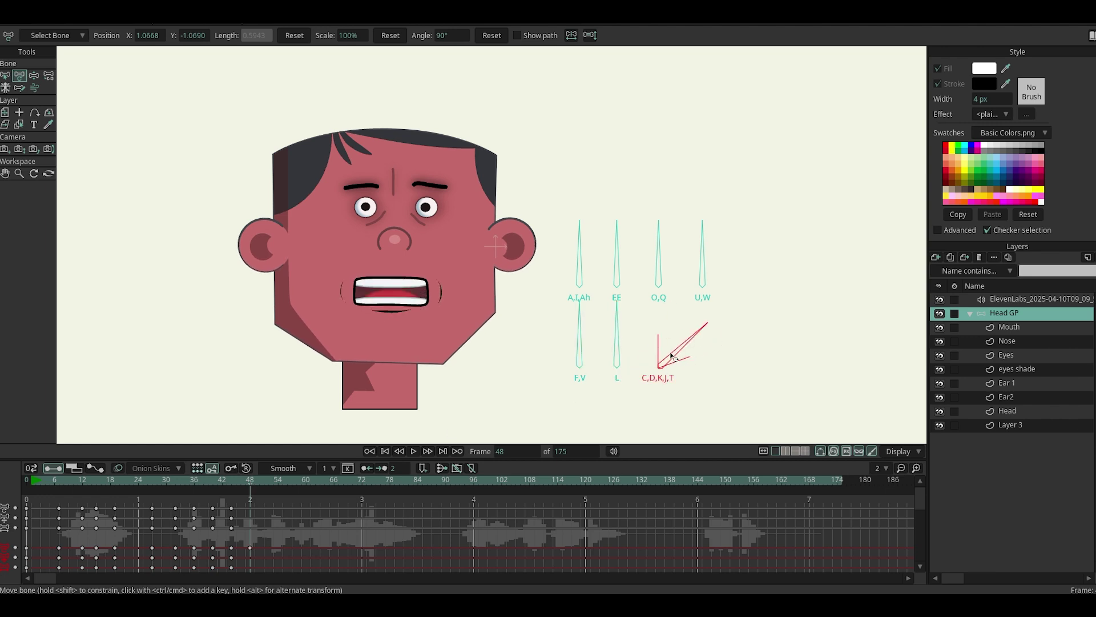
- Set the C,D,K,J,T bone to about 62° at frame 51 and 26° at frame 53
click(264, 482)
key(ctrl+v)
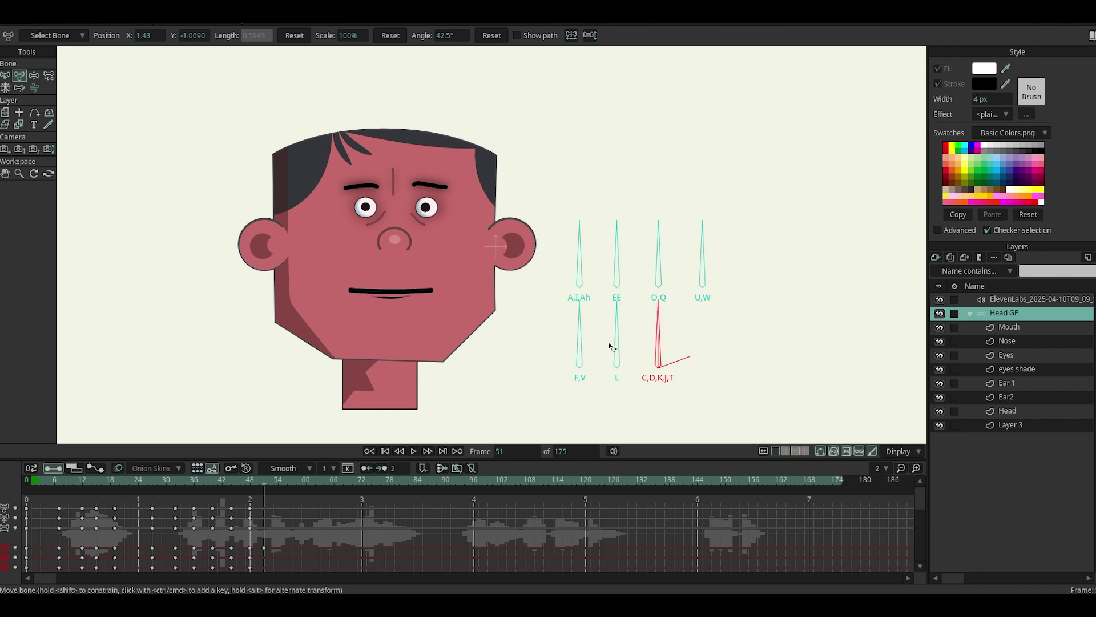
drag(662, 342, 683, 355)
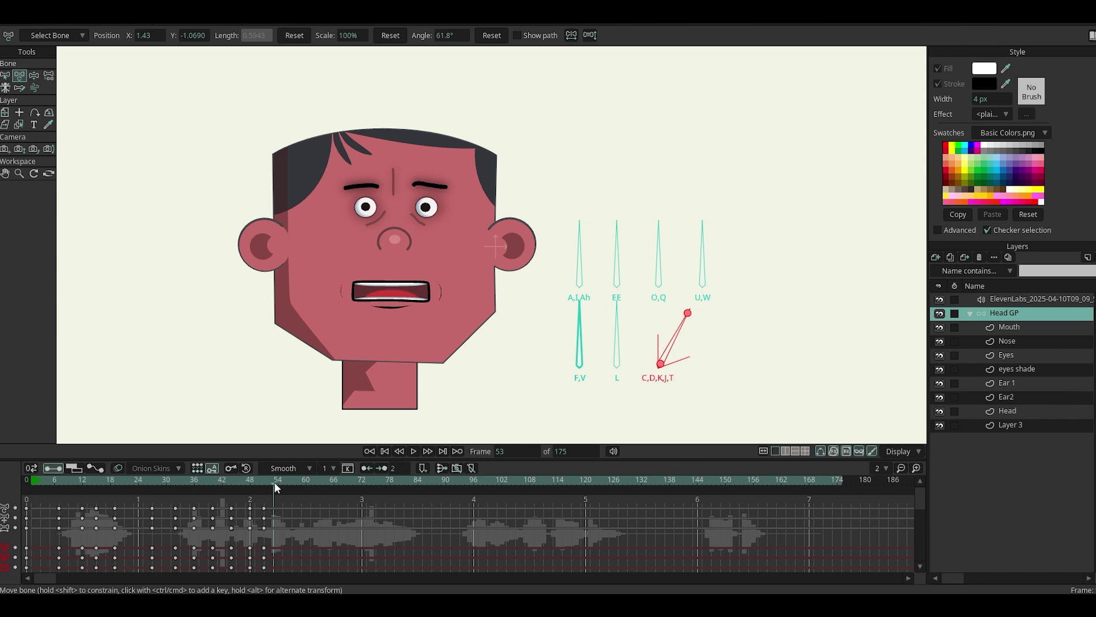
mouse_move(704, 350)
mouse_down()
mouse_move(709, 362)
mouse_move(712, 345)
mouse_up()
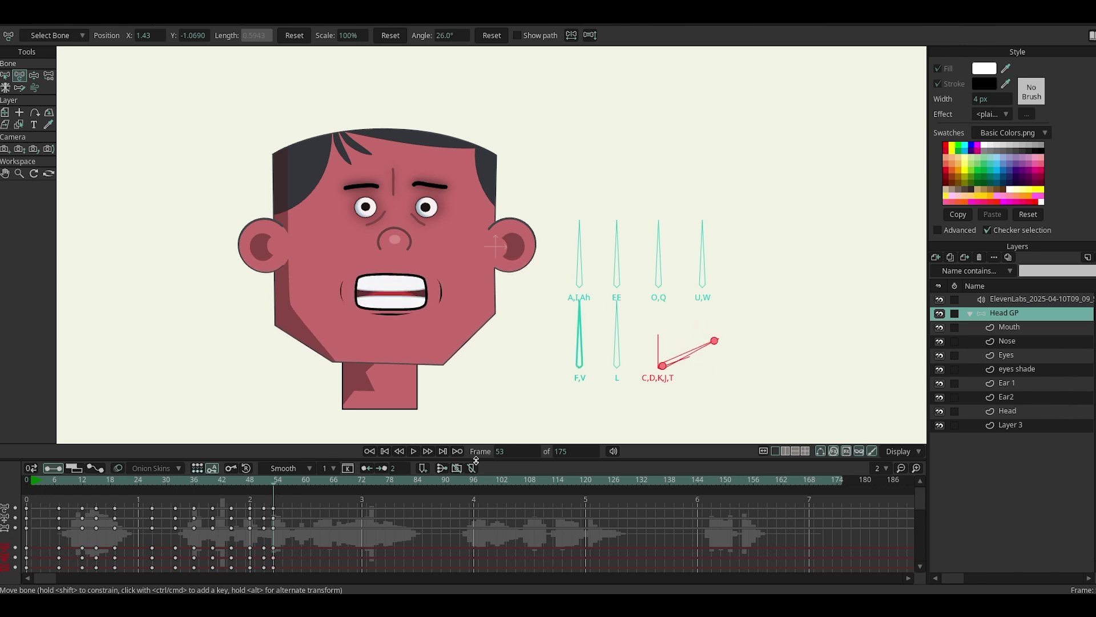
- Close the mouth at frame 58 with the C,D,K,J,T bone at 90°, and rotate that bone to about 38° at frame 60
drag(288, 481, 295, 503)
drag(686, 355, 534, 389)
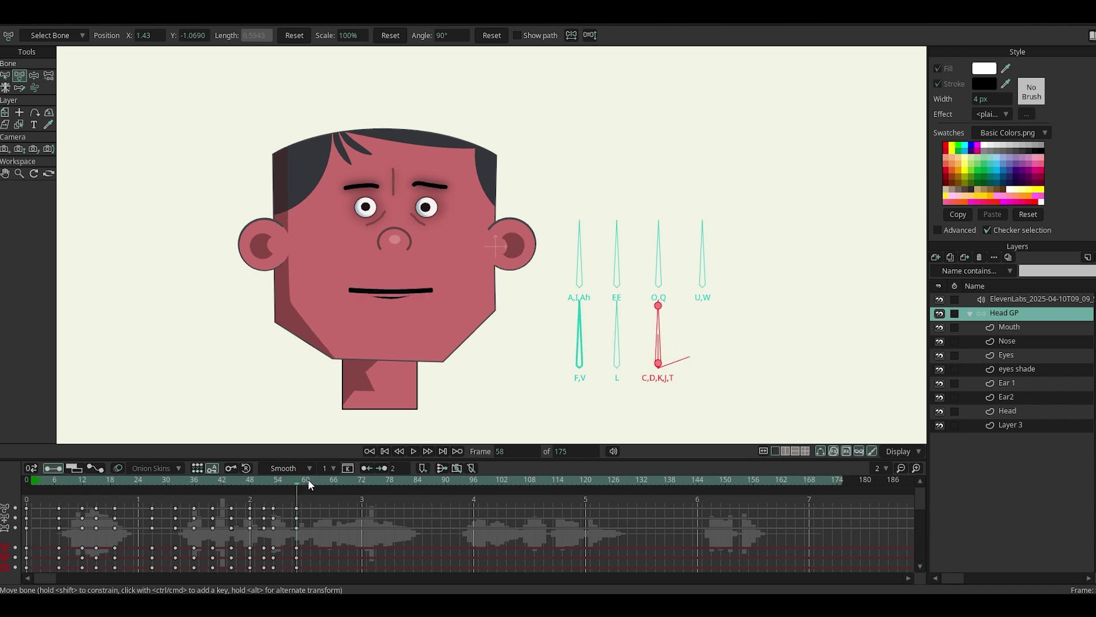
drag(296, 485, 305, 484)
click(607, 363)
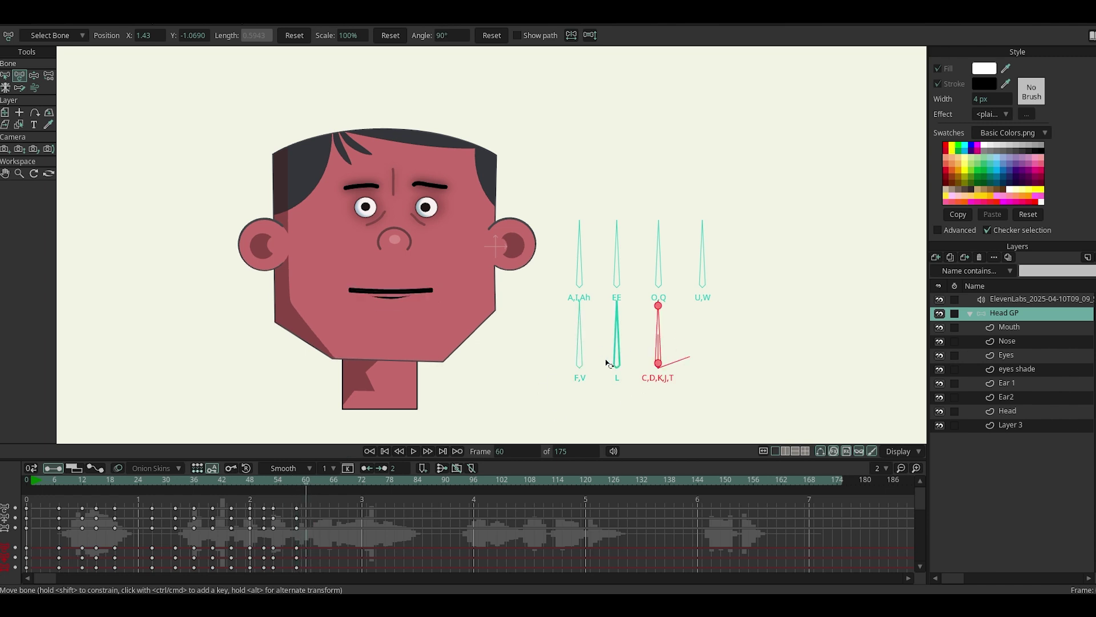
drag(659, 311, 685, 353)
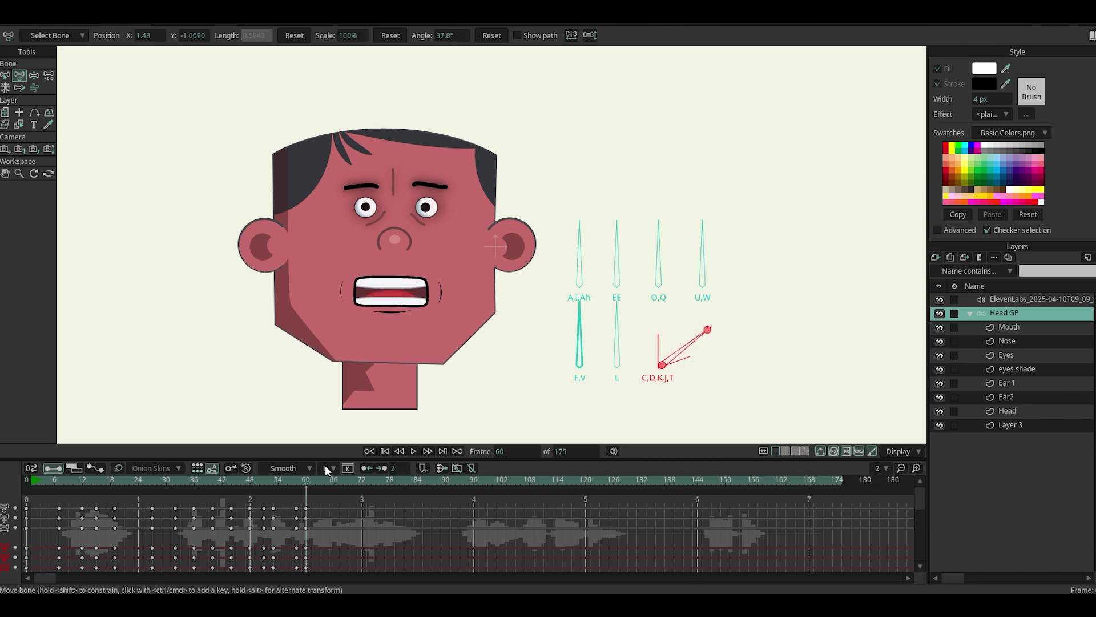
- Return the C,D,K,J,T bone upright at frame 63 and rotate the EE bone to 20° at frame 67
drag(293, 483, 322, 481)
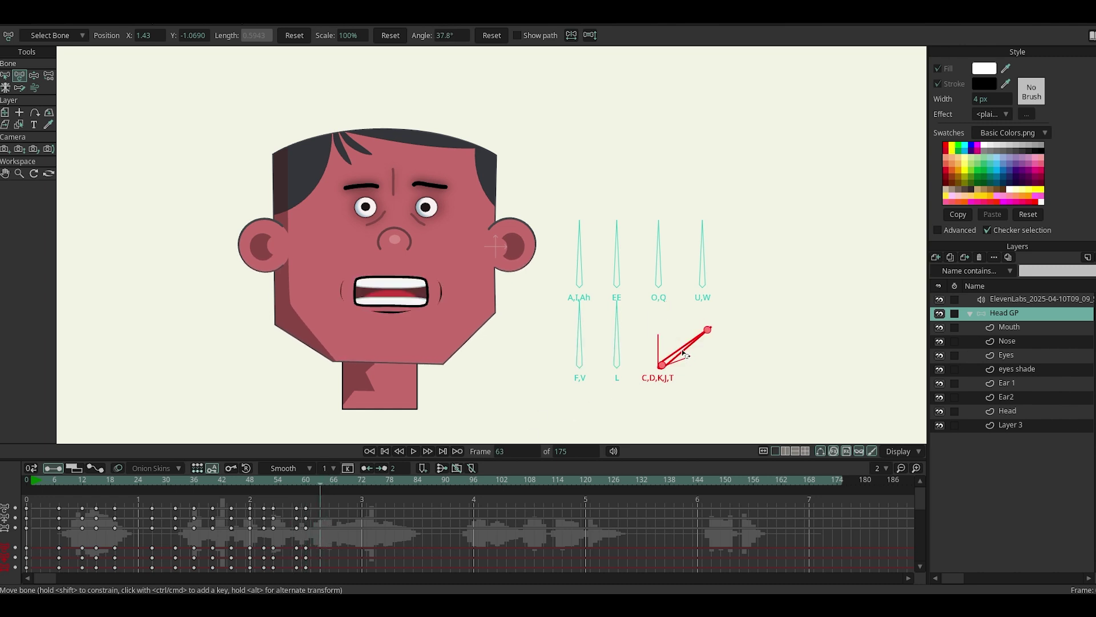
drag(681, 350, 653, 343)
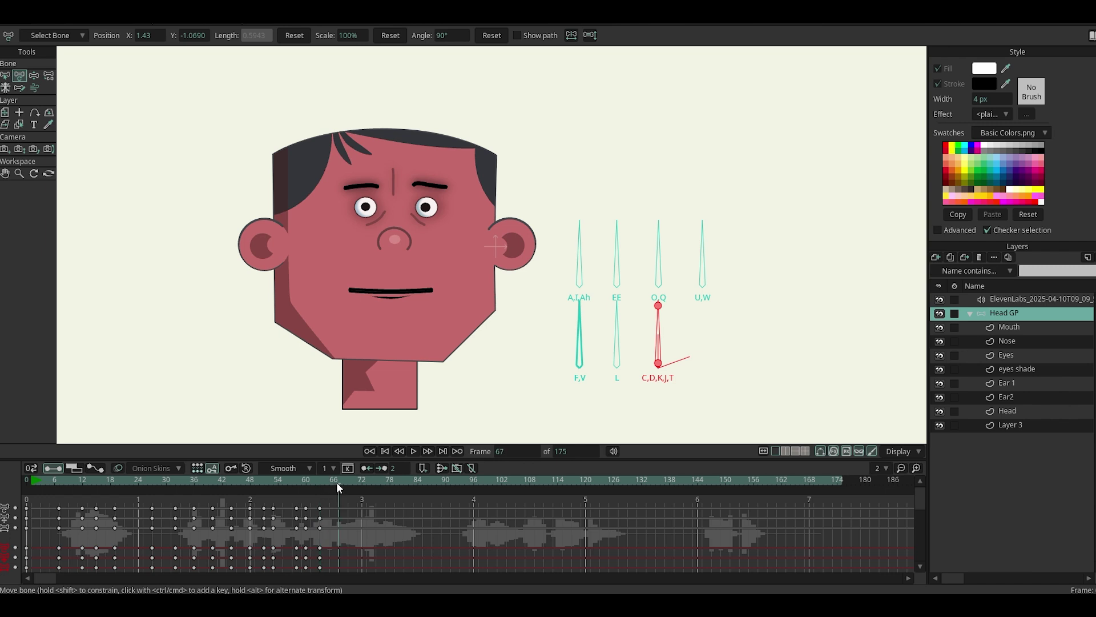
drag(336, 482, 327, 485)
drag(617, 274, 640, 283)
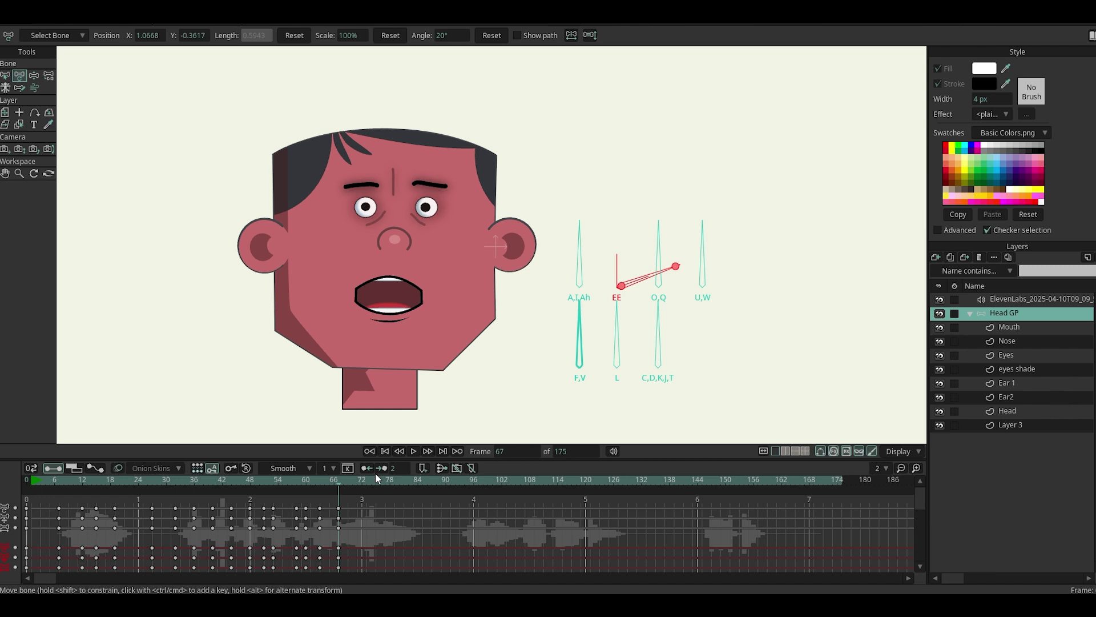
- Return the EE bone to 90° at frame 69 and rotate the O,Q bone to about 33° at frame 72
click(348, 484)
drag(648, 275, 614, 271)
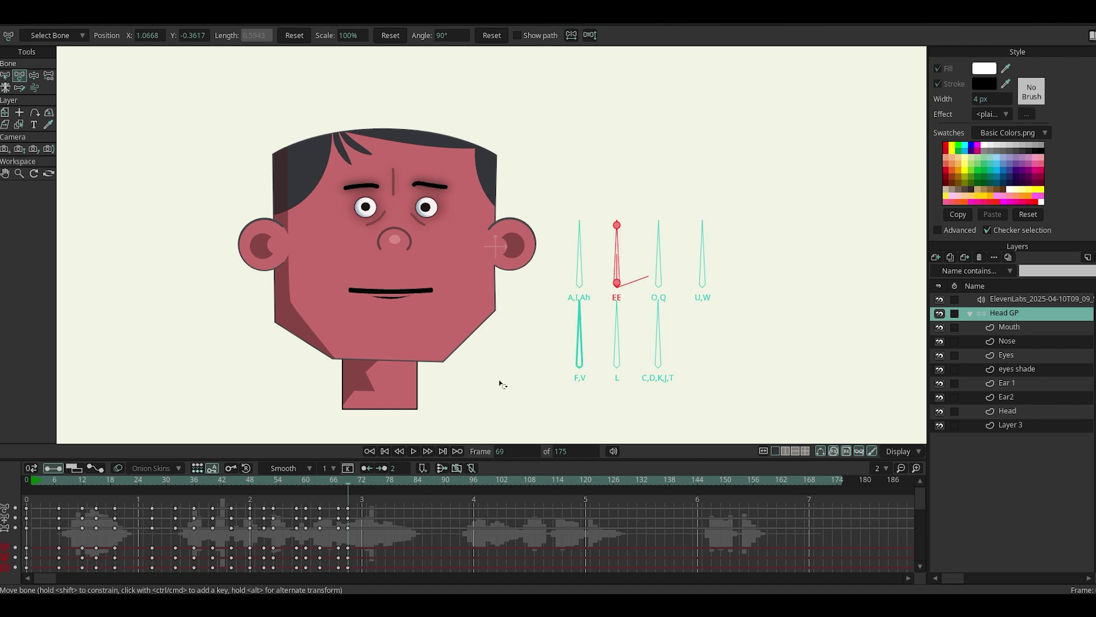
click(359, 481)
drag(656, 284, 672, 284)
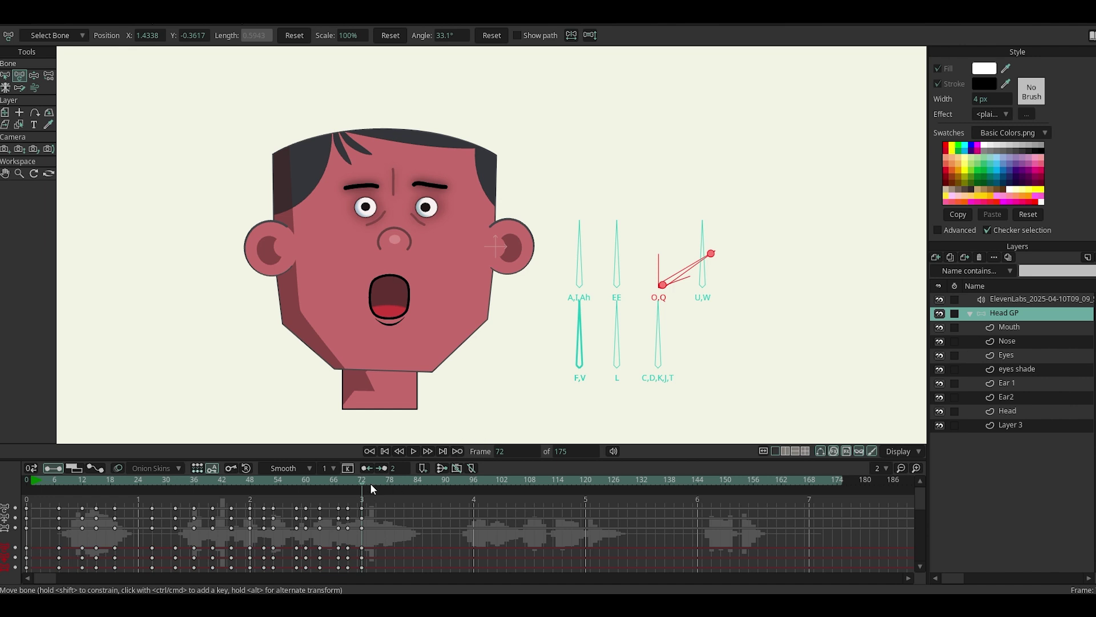
- Set the O,Q bone to 74.5° at frame 75 and about 23° at frame 80, and return it upright at frame 85
click(376, 481)
drag(661, 288, 660, 275)
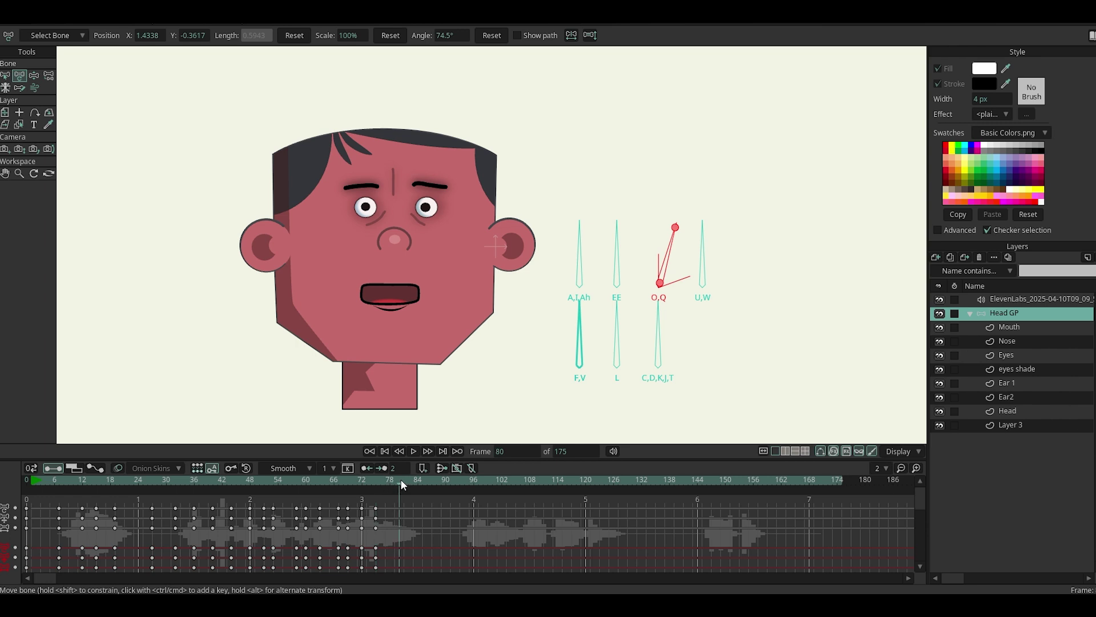
mouse_move(672, 253)
mouse_down()
mouse_move(691, 285)
mouse_move(657, 245)
mouse_up()
click(422, 481)
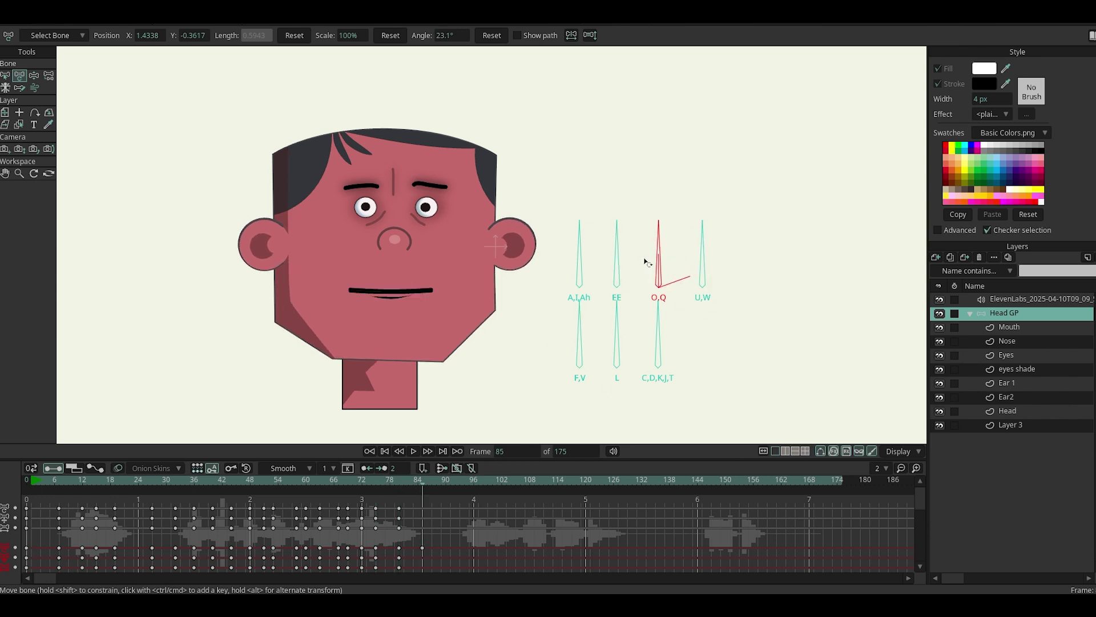
- Play back the keyed lip-sync from the second word, and again from near the start, to check its timing
click(160, 484)
key(space)
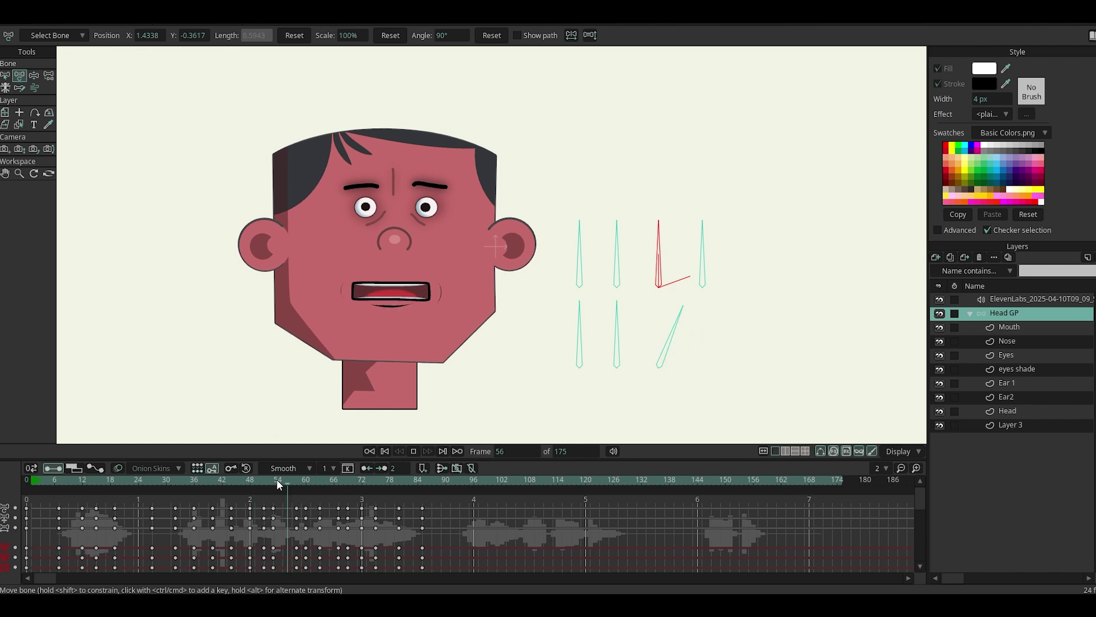
key(space)
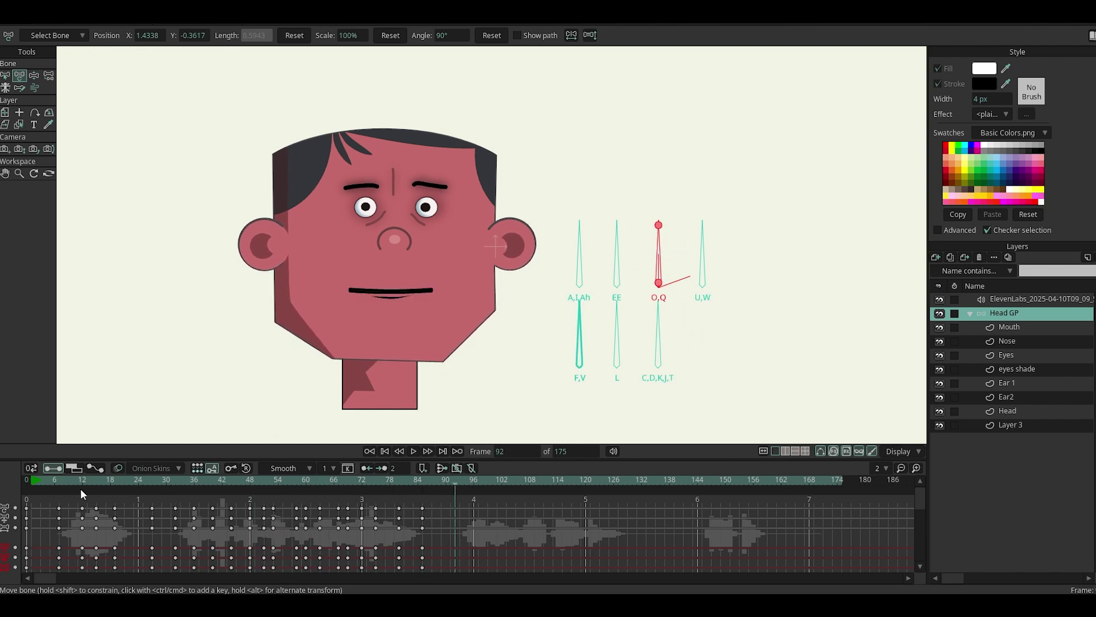
click(54, 484)
key(space)
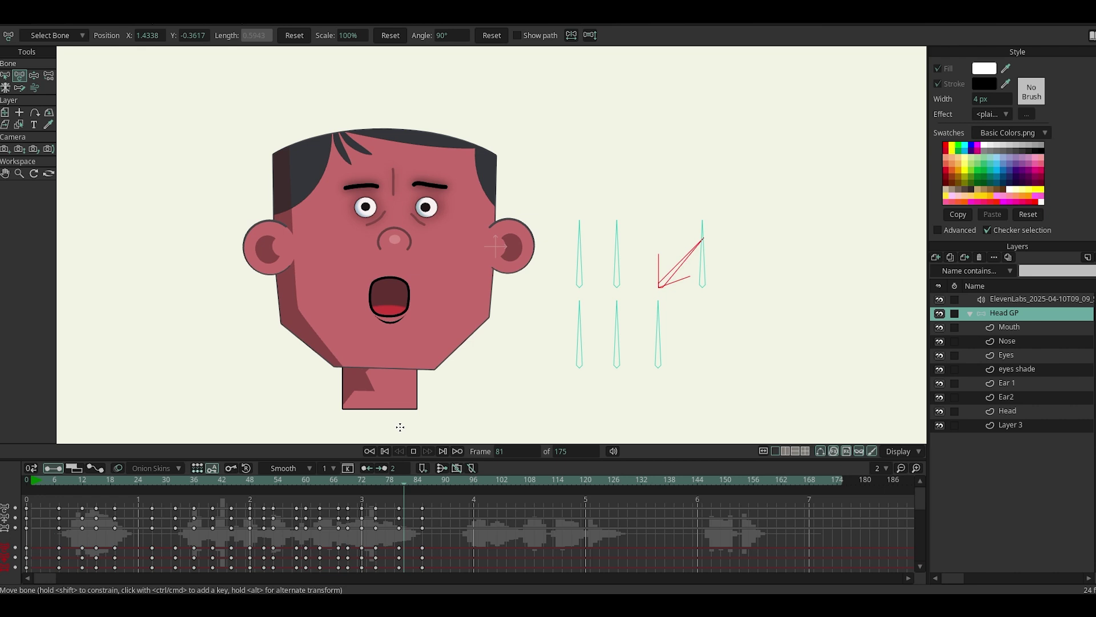
click(413, 451)
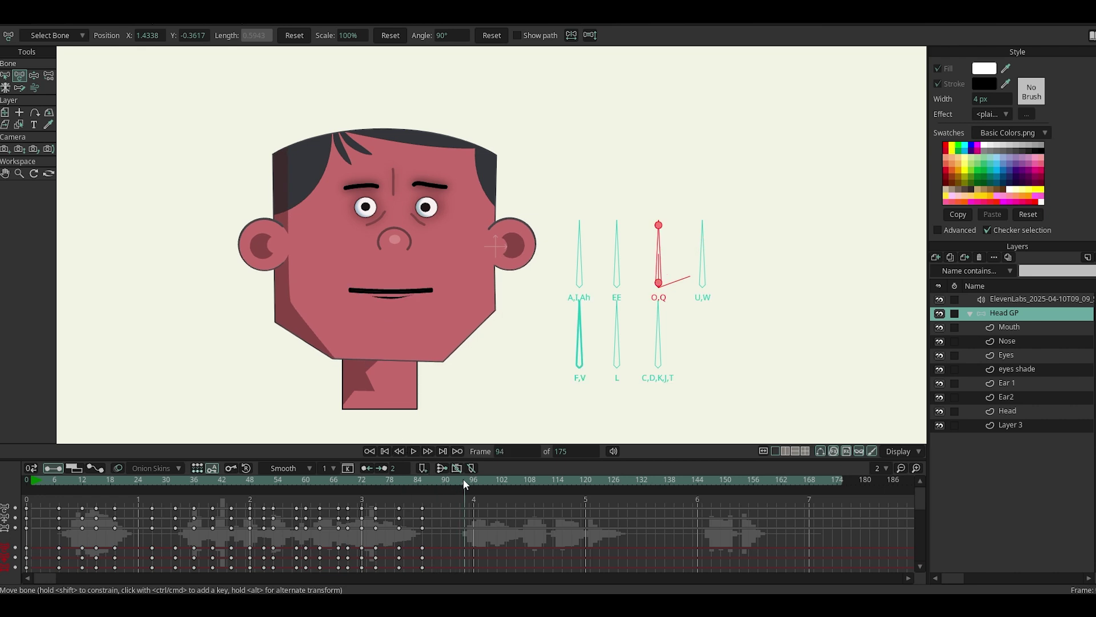
- Listen to the next voice-over phrase, starting just before frame 94
drag(463, 479, 461, 480)
key(space)
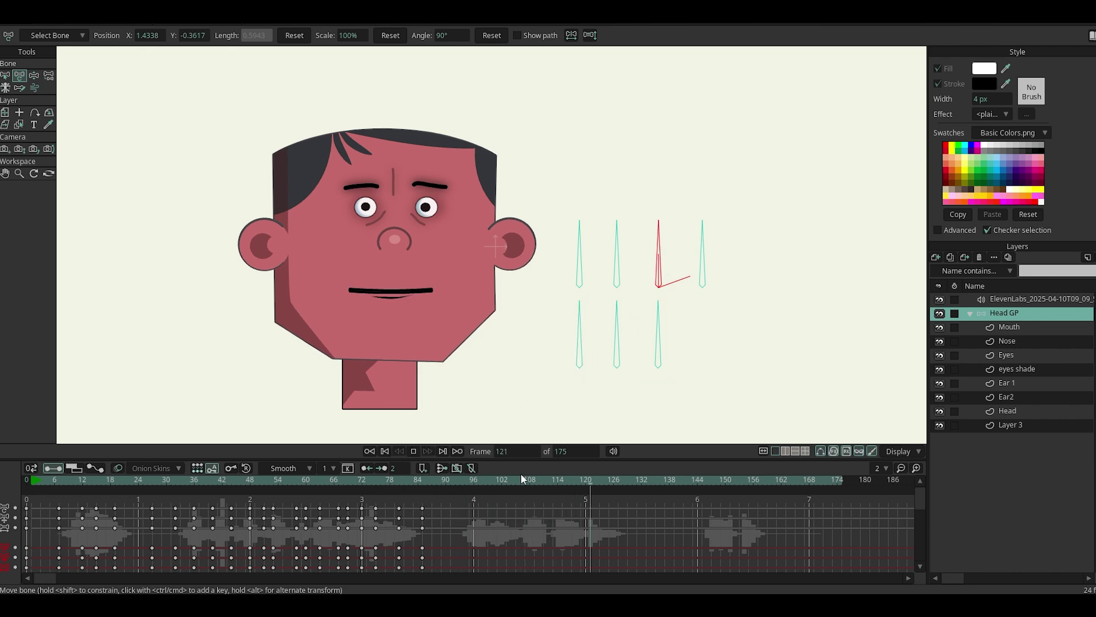
drag(521, 478, 456, 483)
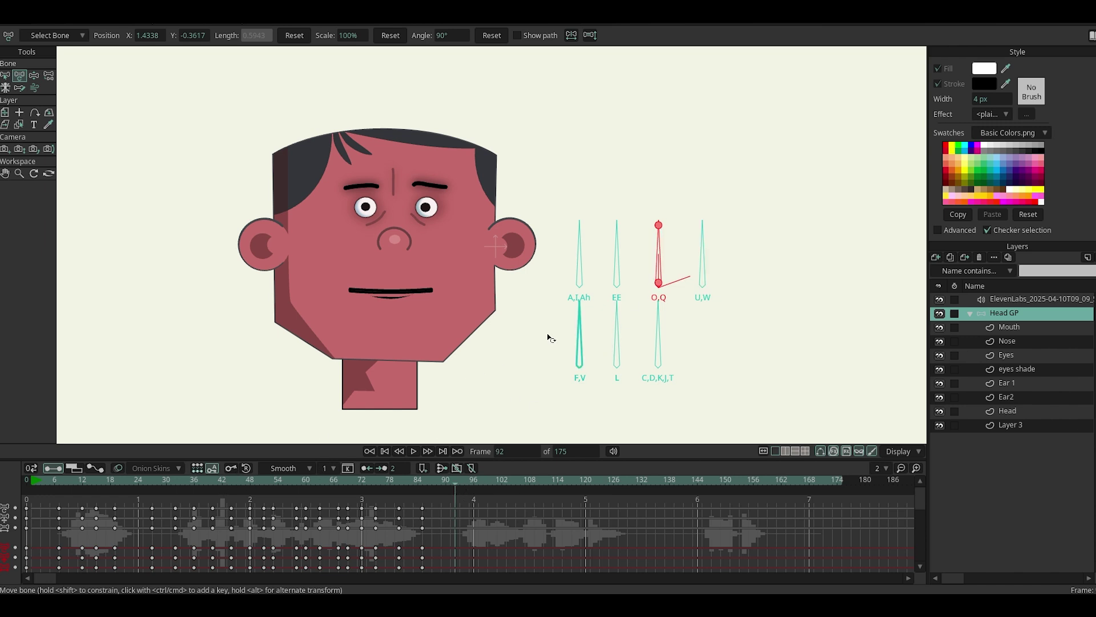
- Key the closed mouth at frame 92 and rotate the U,W bone to about 55° at frame 96
click(232, 469)
click(471, 482)
drag(697, 275, 718, 273)
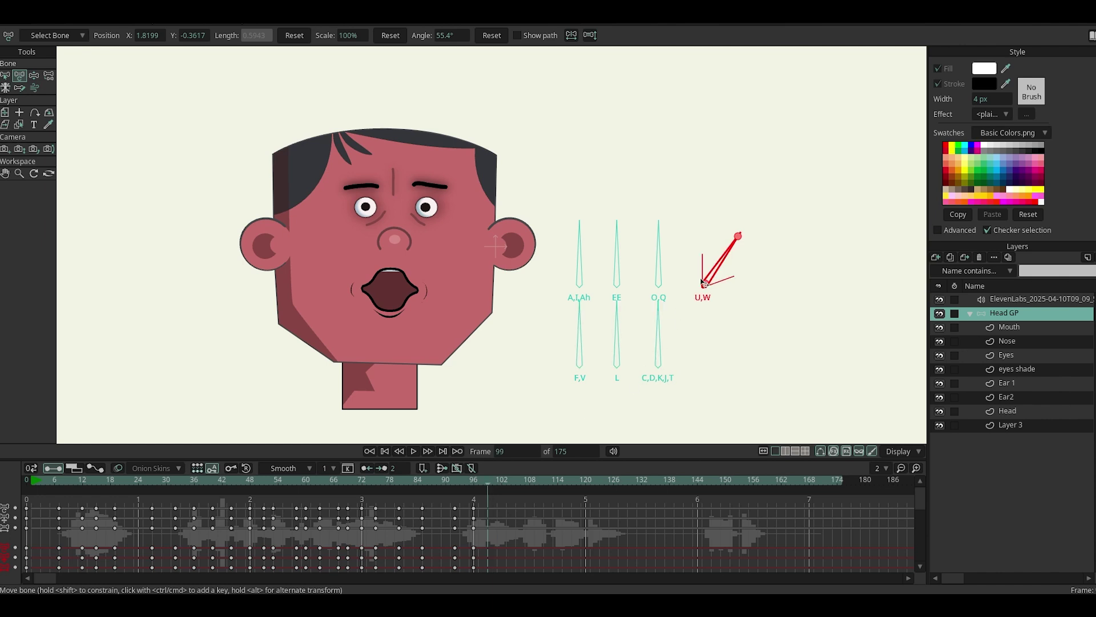
- At frame 99, straighten the U,W bone and rotate the C,D,K,J,T bone to about 51°, returning it upright at frame 105
drag(721, 260, 702, 251)
drag(664, 336, 677, 345)
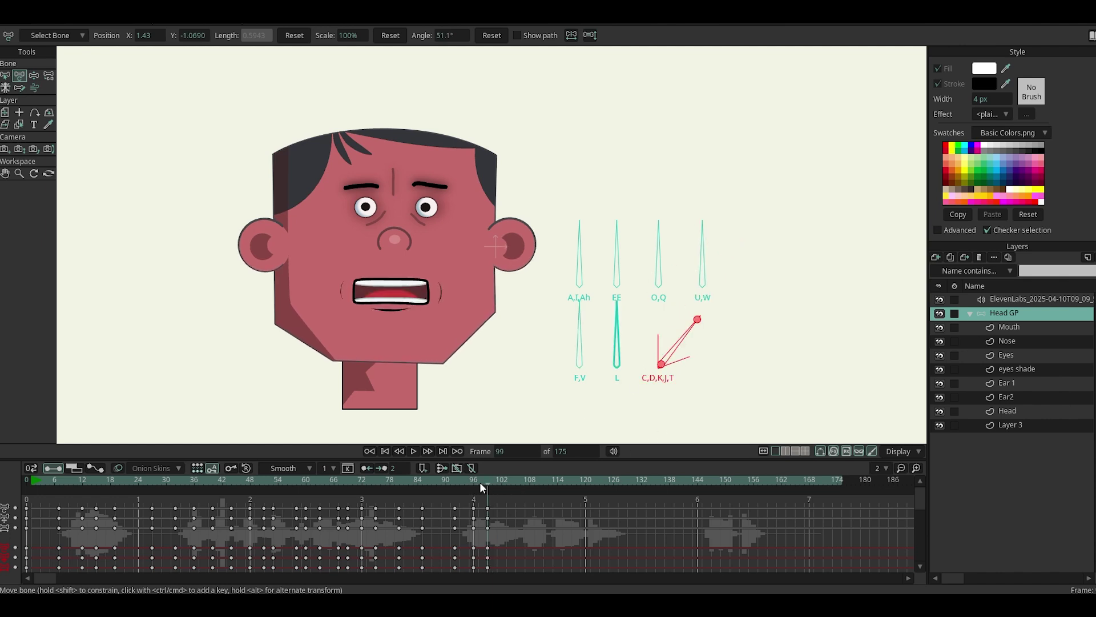
click(514, 483)
drag(651, 343, 626, 343)
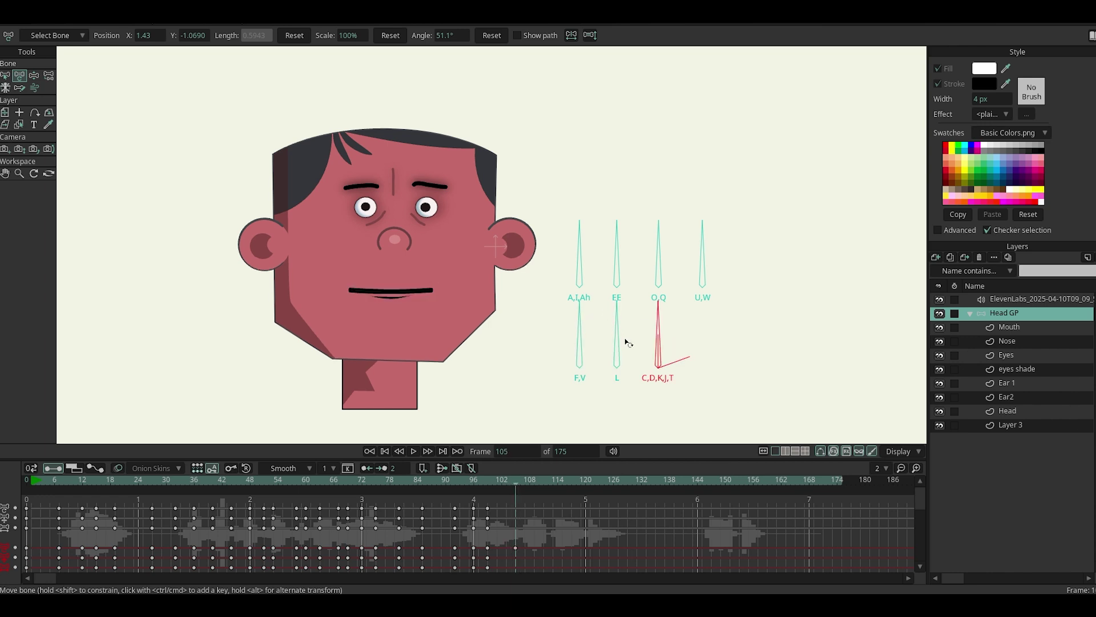
- Pose the A,I,Ah bone at about 22° for frame 105, 90° for frame 107 and about 33° for frame 110
mouse_move(616, 269)
mouse_down()
mouse_move(636, 273)
mouse_move(647, 293)
mouse_move(617, 248)
mouse_move(605, 260)
mouse_move(626, 277)
mouse_move(635, 266)
mouse_up()
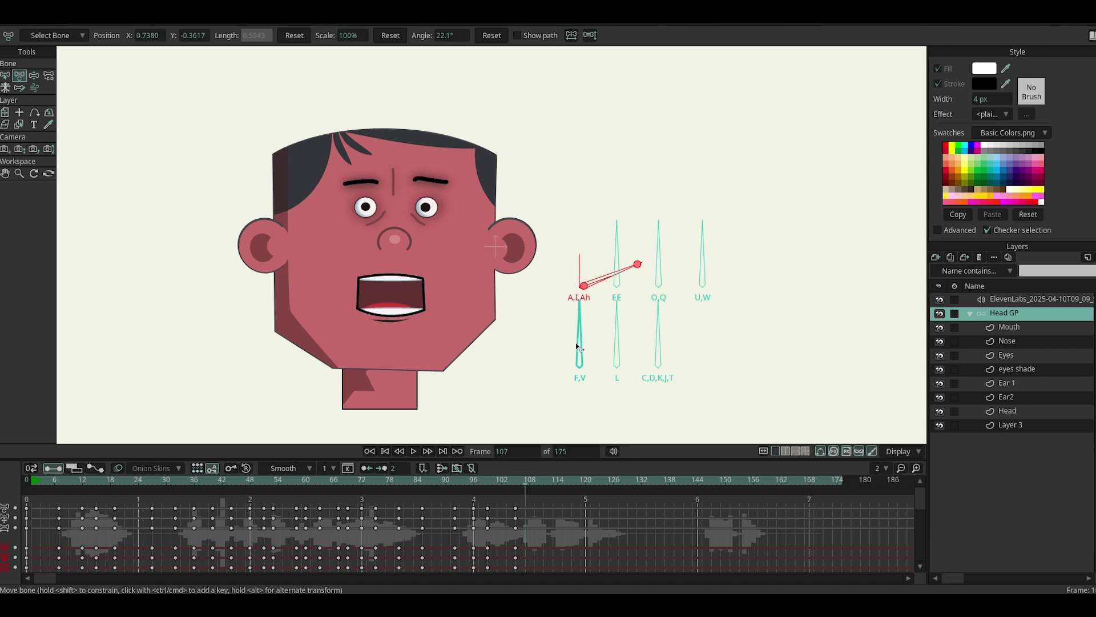
drag(598, 279, 559, 269)
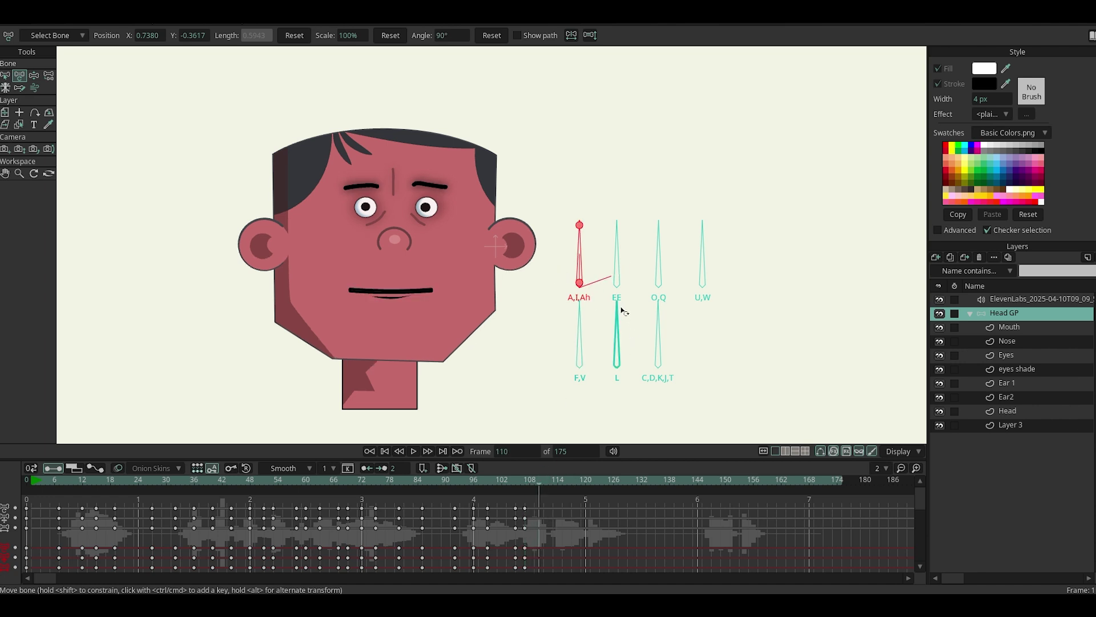
drag(582, 260, 631, 257)
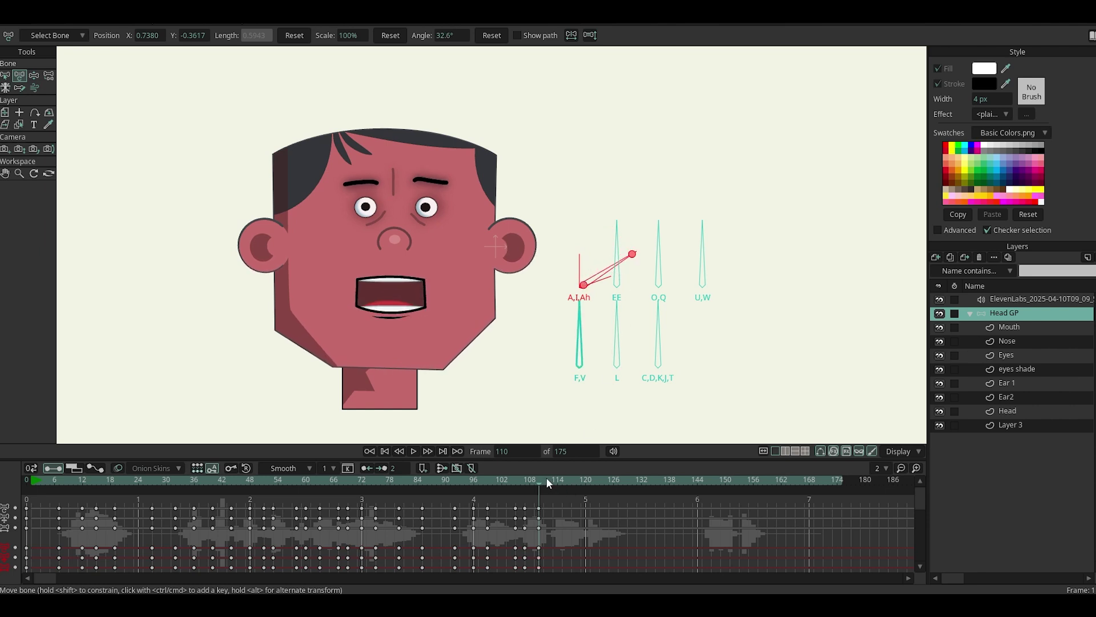
- Return the A,I,Ah bone upright at frame 114 and rotate the O,Q bone to about 41° at frame 117
drag(555, 484, 559, 486)
drag(586, 275, 526, 282)
click(567, 484)
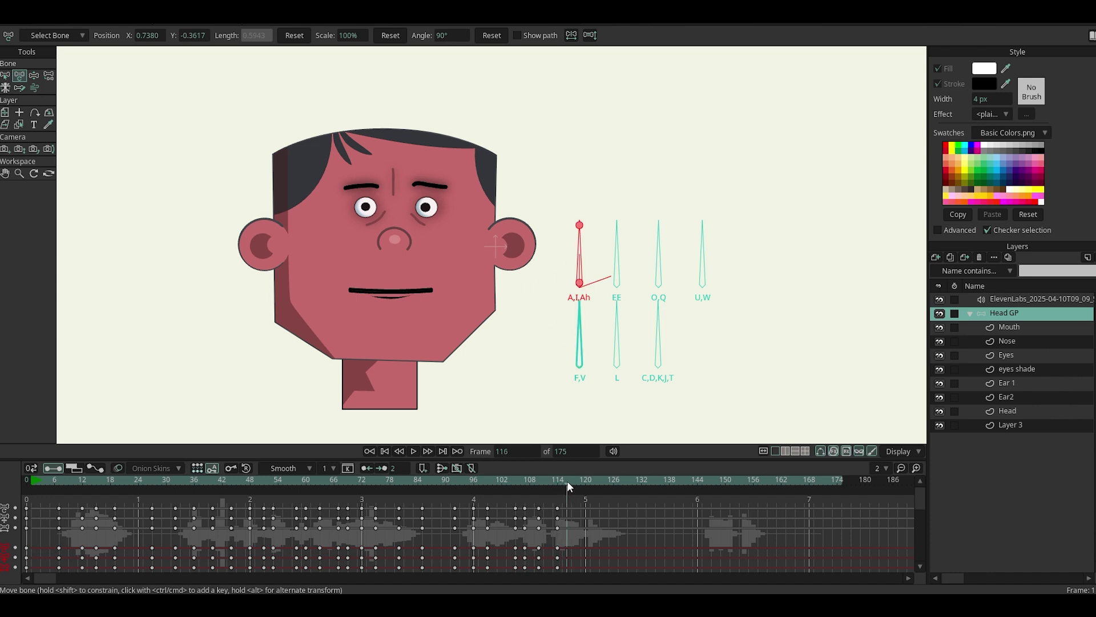
click(571, 484)
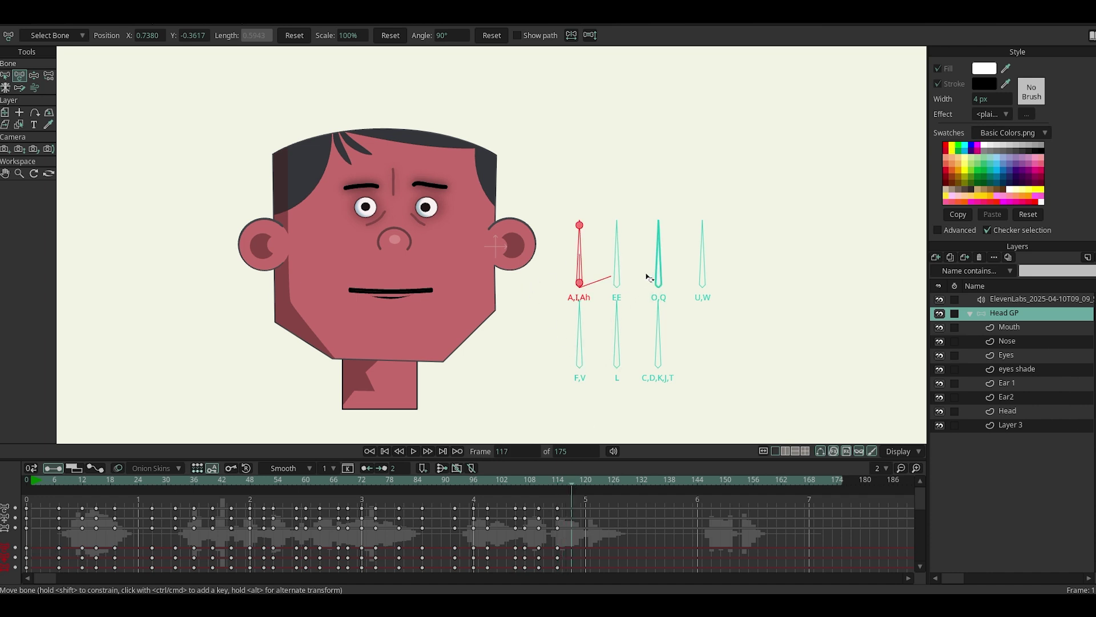
drag(651, 276, 706, 246)
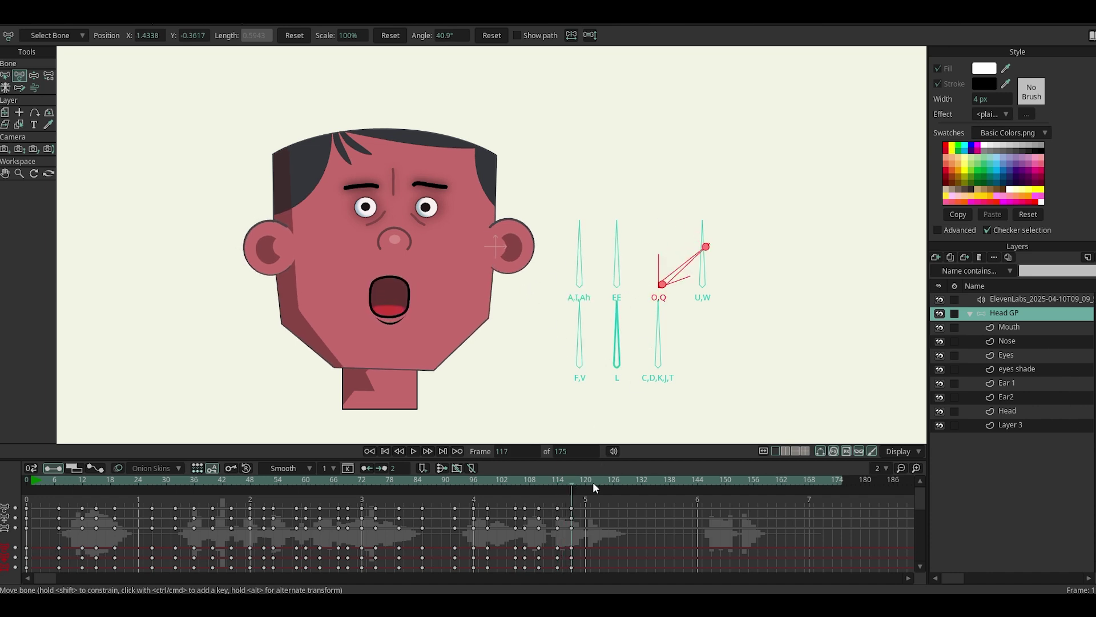
- At frame 120, return the O,Q bone upright and rotate the C,D,K,J,T bone to about 52°
drag(581, 480, 587, 480)
drag(670, 276, 636, 274)
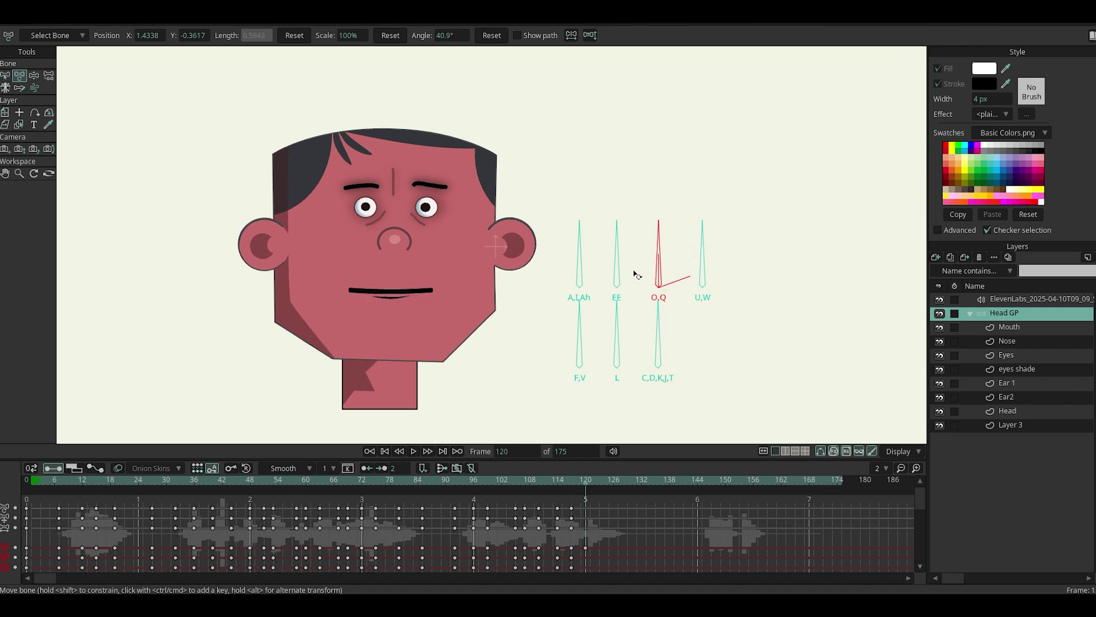
drag(667, 346, 693, 352)
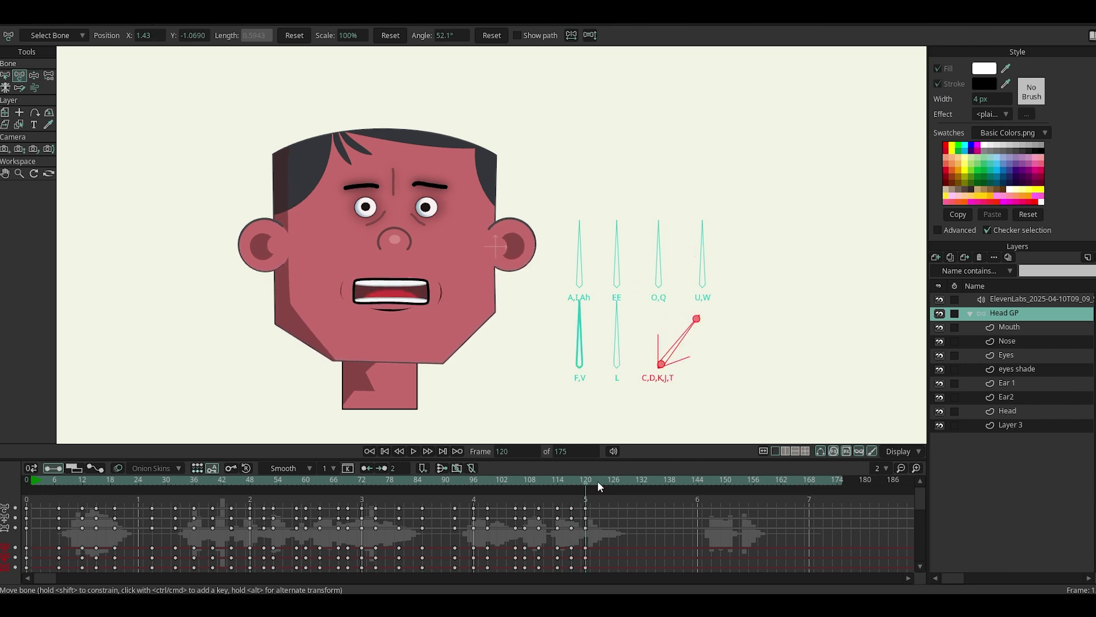
- Return the C,D,K,J,T bone upright and pose the U,W bone at frame 124, closing the mouth with U,W at 90° by frame 132
drag(599, 485, 604, 481)
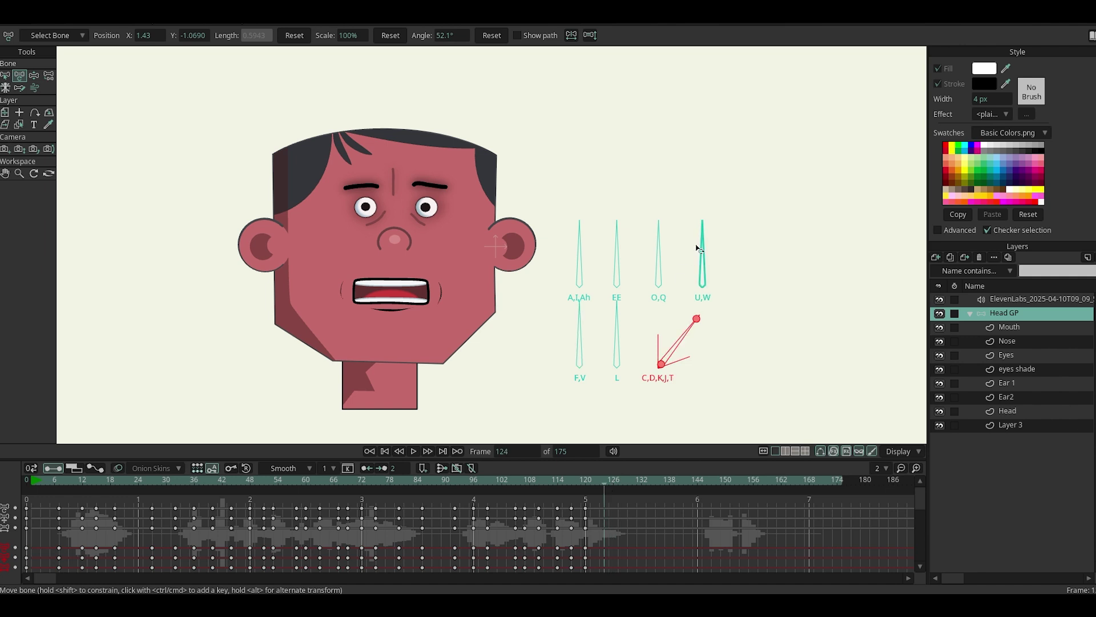
drag(671, 342, 660, 323)
drag(703, 251, 588, 269)
click(641, 483)
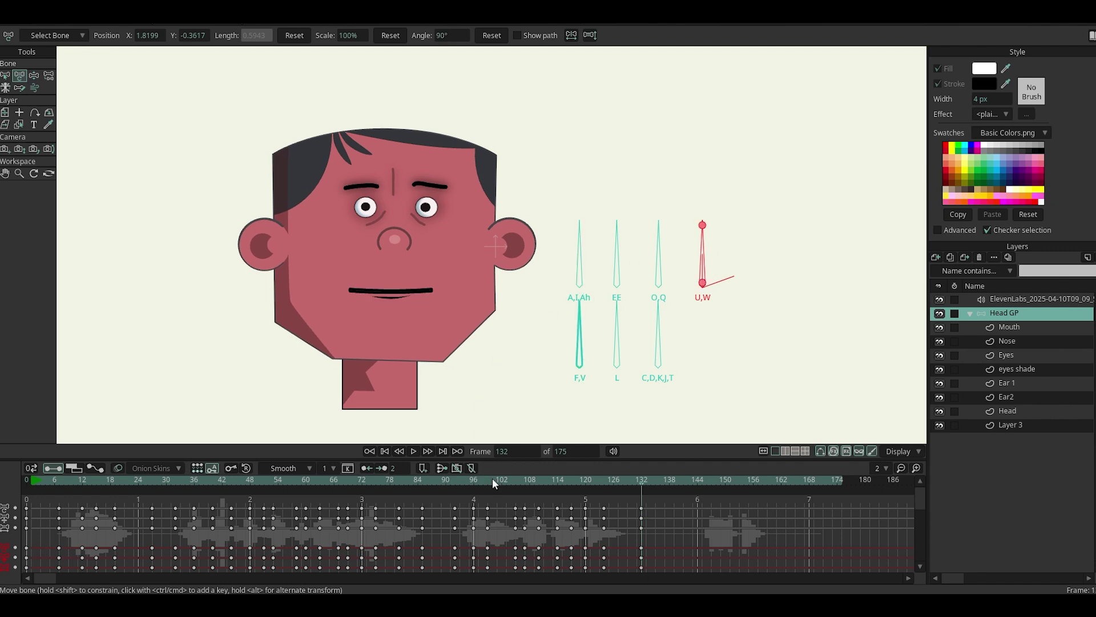
- Play back the newly keyed phrase from just before frame 92 to check its lip-sync
click(451, 480)
key(space)
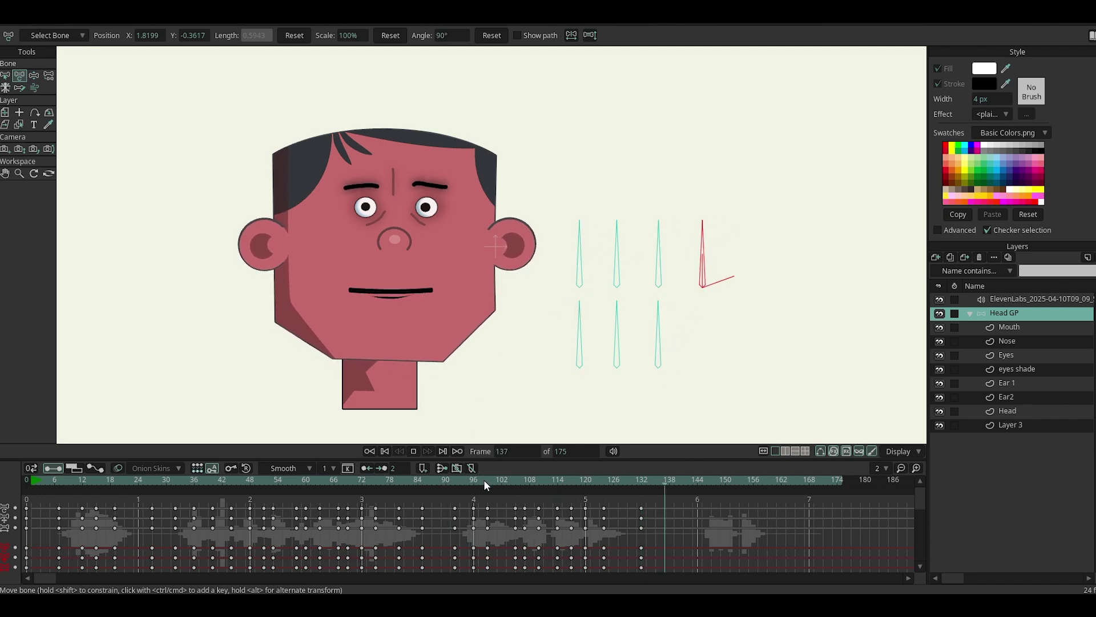
- Key the O,Q bone upright at frame 145, ahead of the voice-over's last phrase
key(space)
key(space)
key(space)
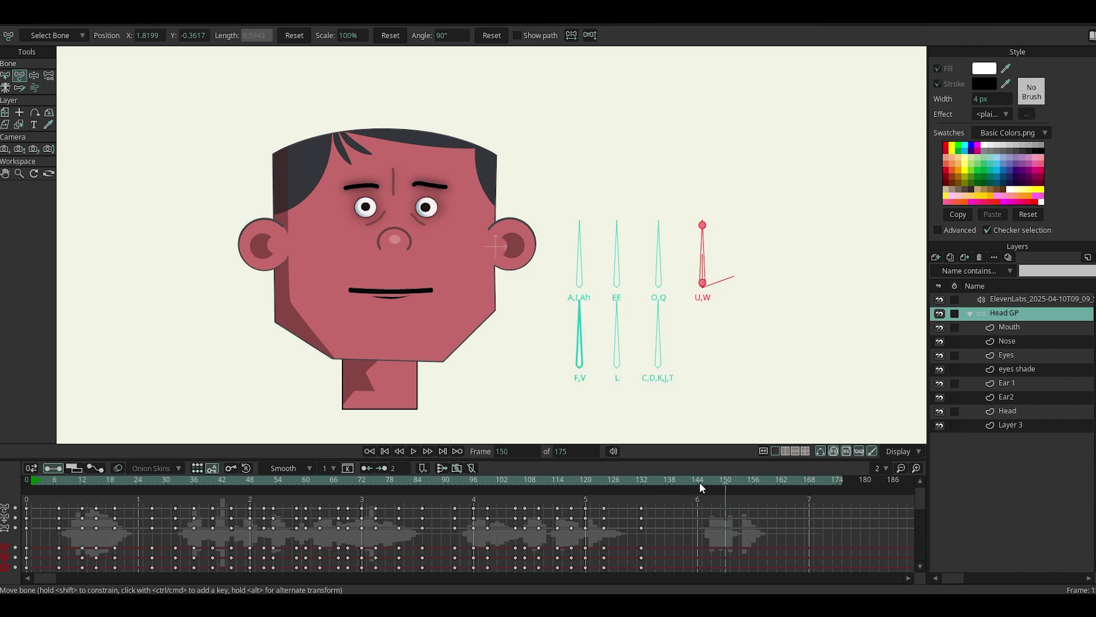
click(701, 482)
drag(658, 266, 686, 277)
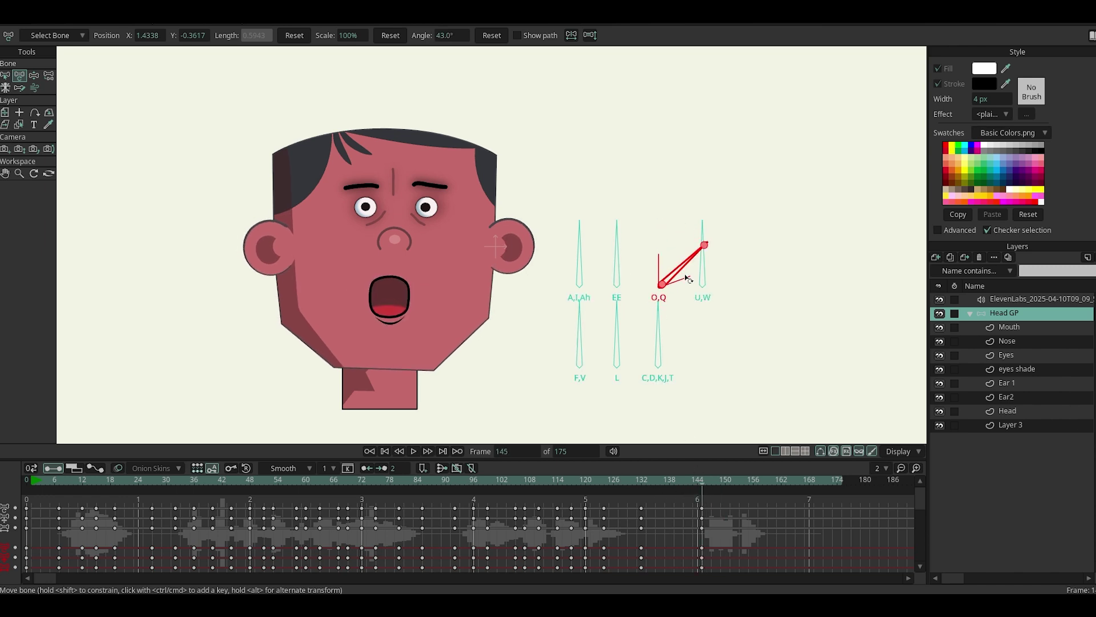
key(ctrl+z)
click(658, 269)
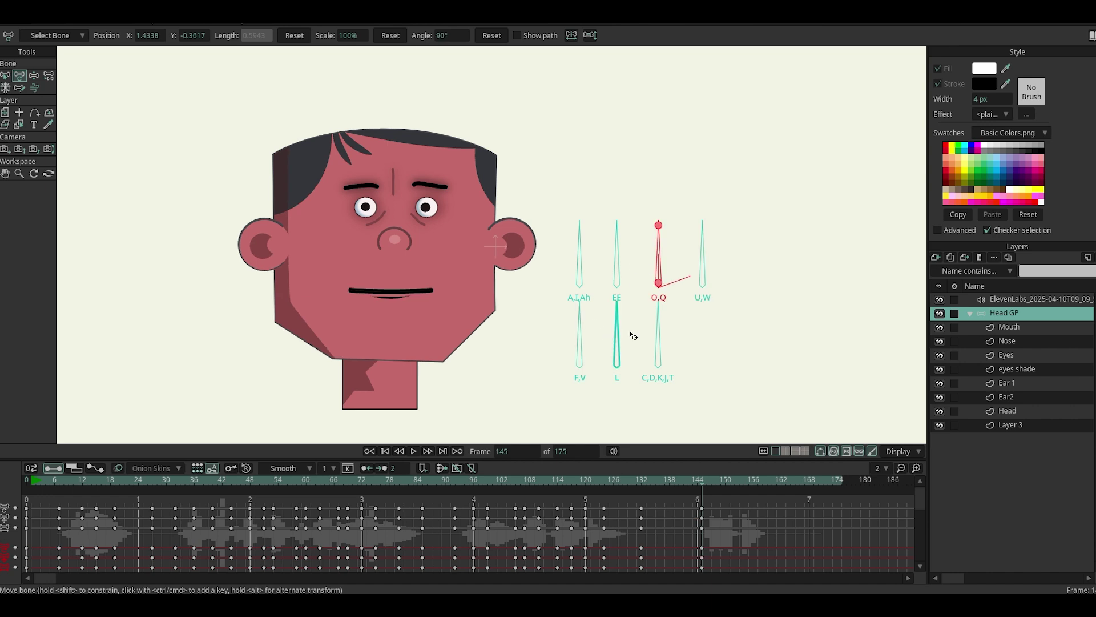
- Rotate the O,Q bone to about 45° at frame 148 and about 56° at frame 150
drag(711, 480, 720, 481)
drag(659, 267, 698, 249)
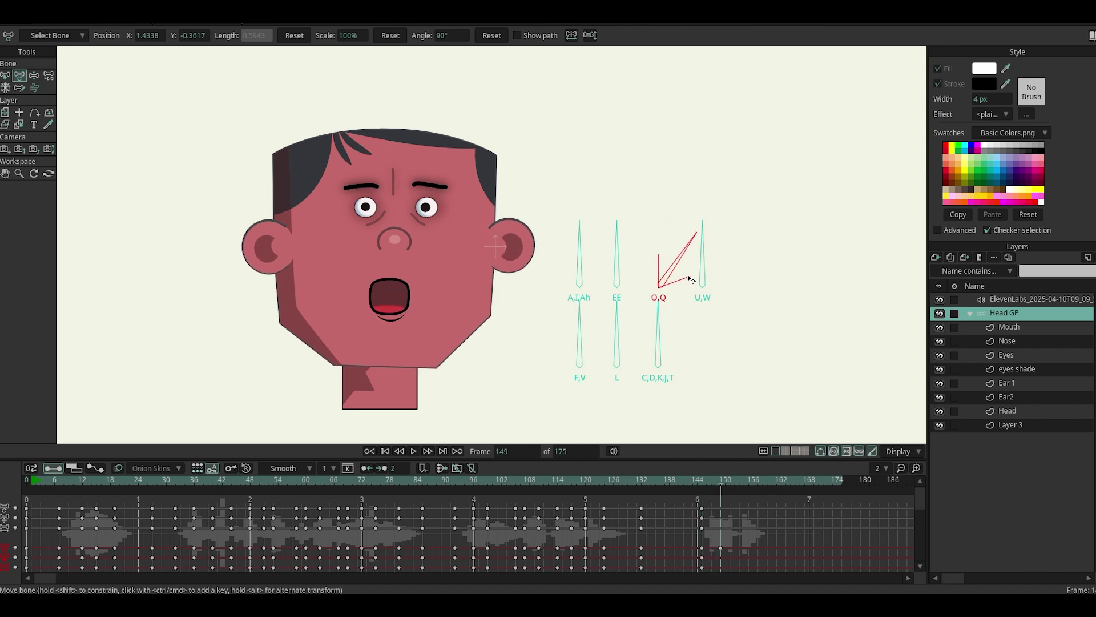
mouse_move(713, 495)
mouse_down()
mouse_move(721, 519)
mouse_move(701, 478)
mouse_move(716, 484)
mouse_up()
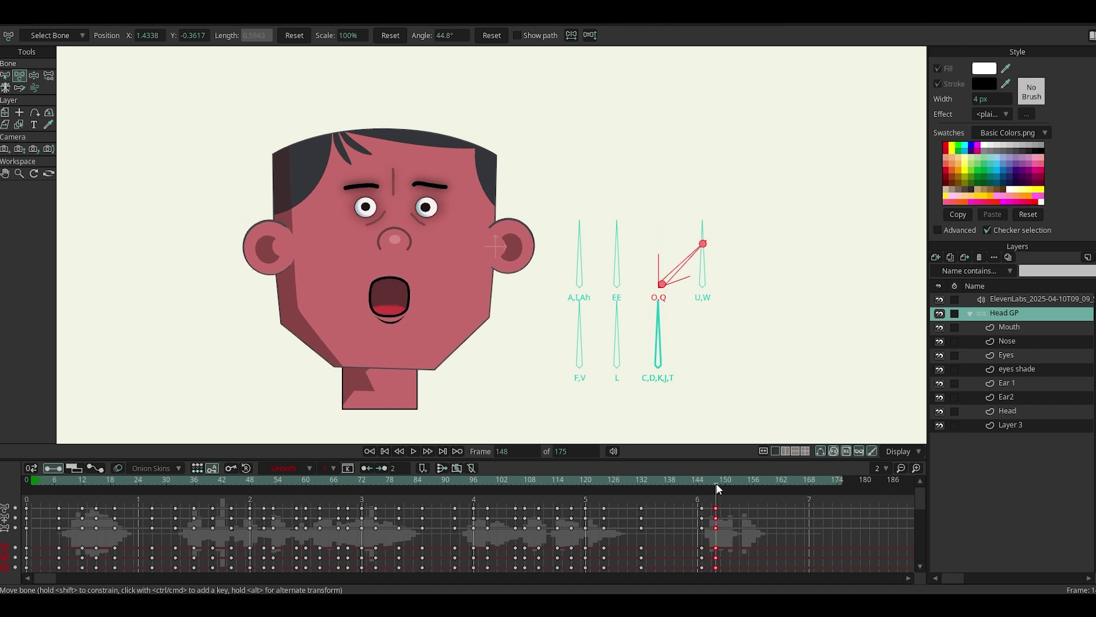
drag(674, 302, 596, 258)
drag(661, 251, 693, 236)
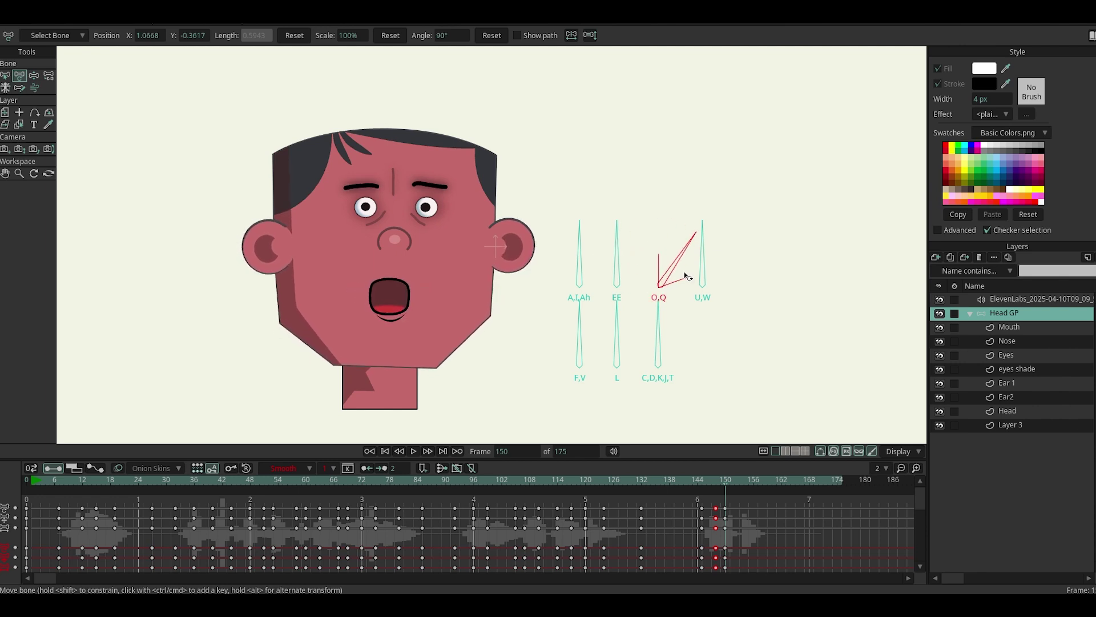
- At frame 153, return the O,Q bone upright and rotate the C,D,K,J,T bone to about 37°
drag(731, 483, 738, 483)
click(673, 271)
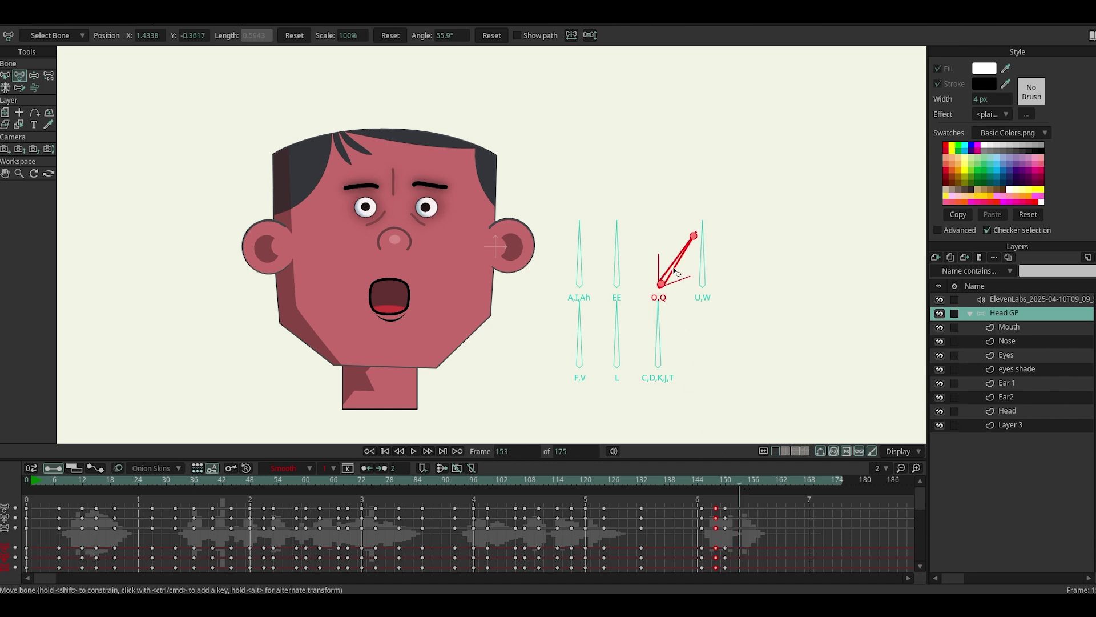
drag(677, 265, 652, 263)
drag(660, 333, 698, 360)
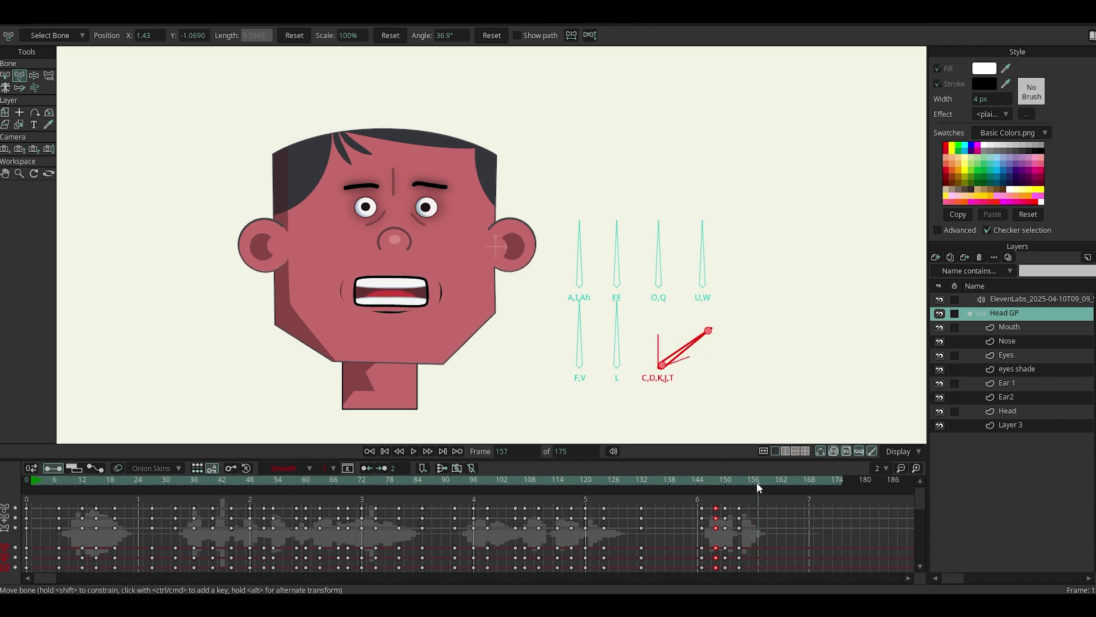
- Return the C,D,K,J,T bone upright at frame 157 and key the A,I,Ah bone upright at frame 163
drag(683, 342, 641, 323)
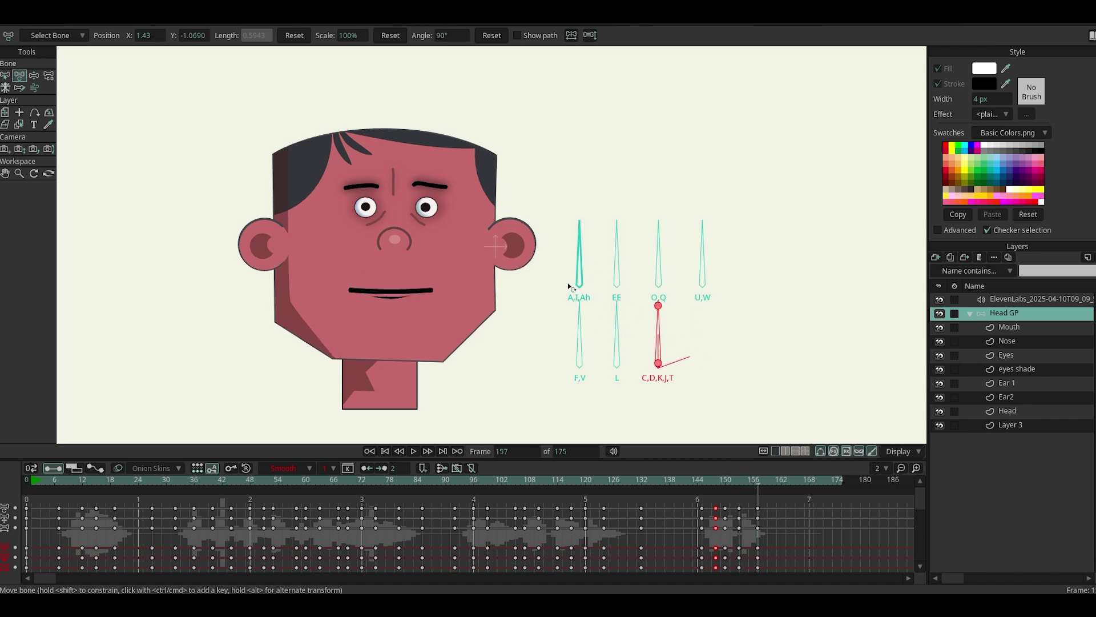
drag(569, 287, 571, 251)
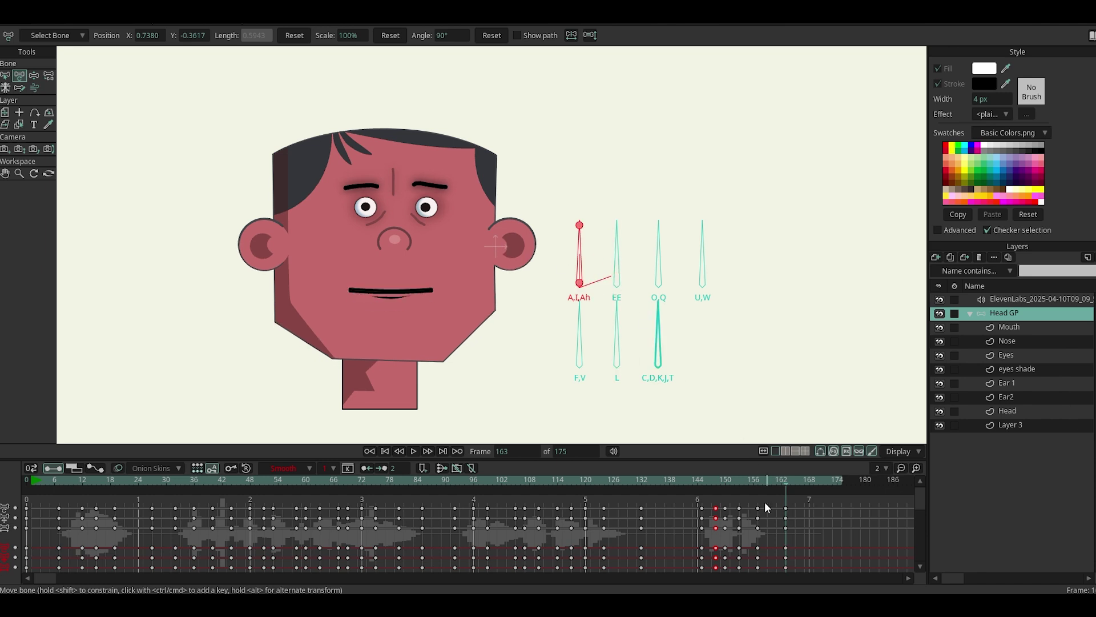
- Play back the last phrase and the looping animation to check the lip-sync
click(688, 484)
key(space)
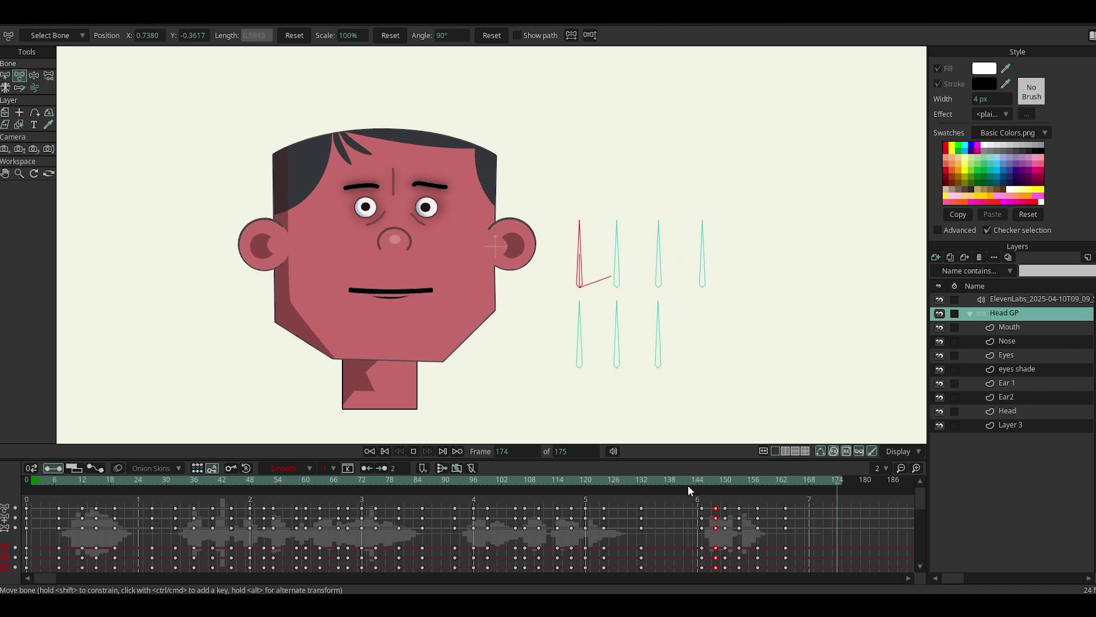
scroll(625, 254, down, 2)
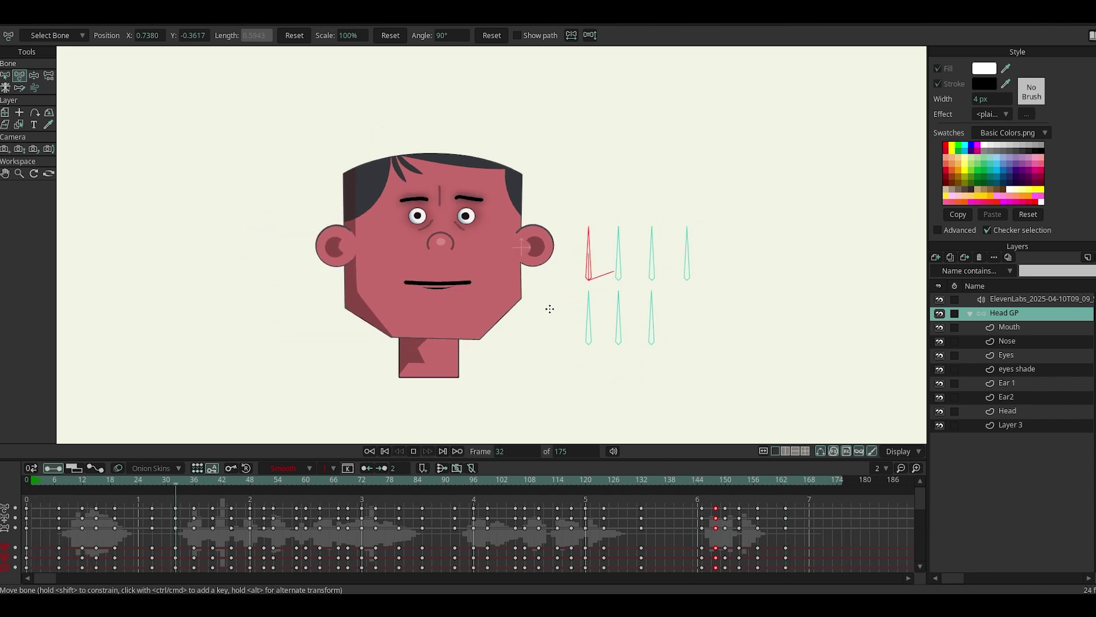
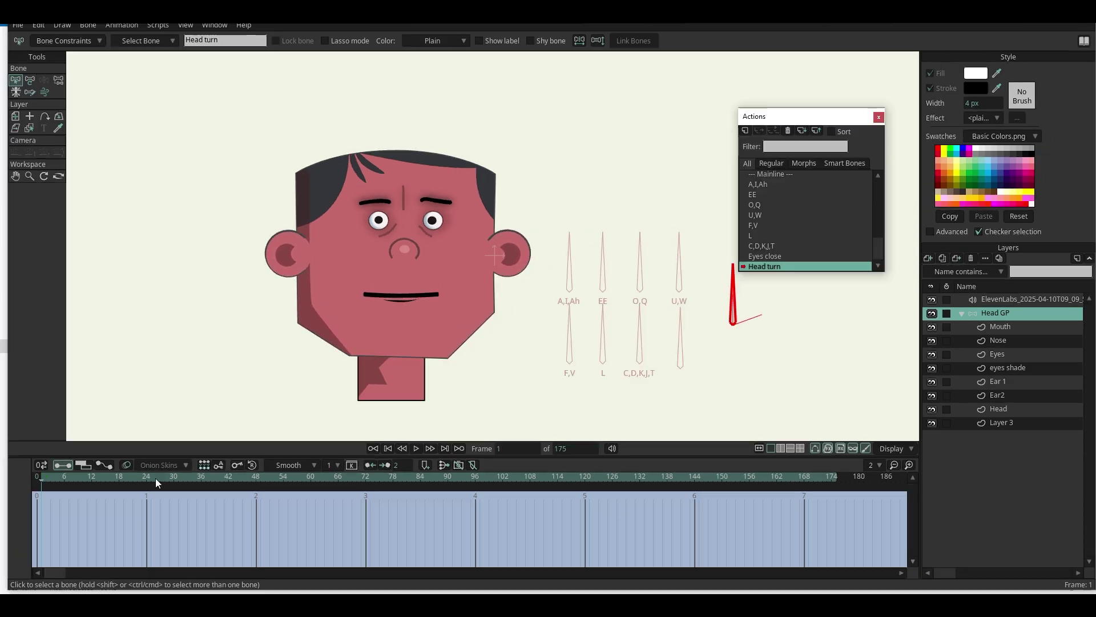
- Delete the Head turn action and duplicate the Mouth layer
click(788, 131)
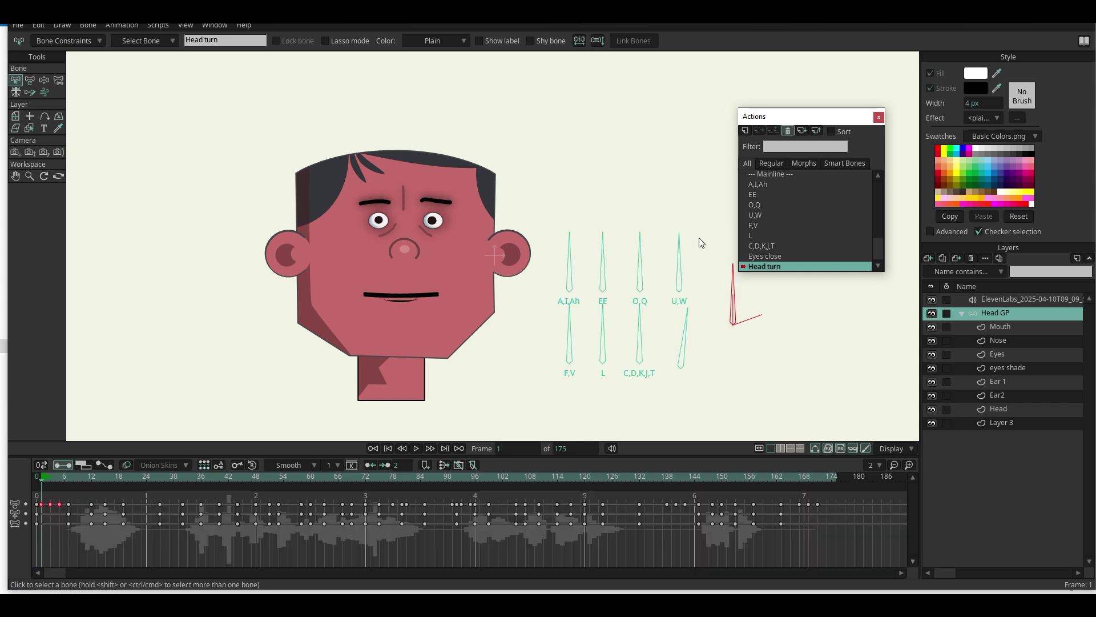
click(1005, 328)
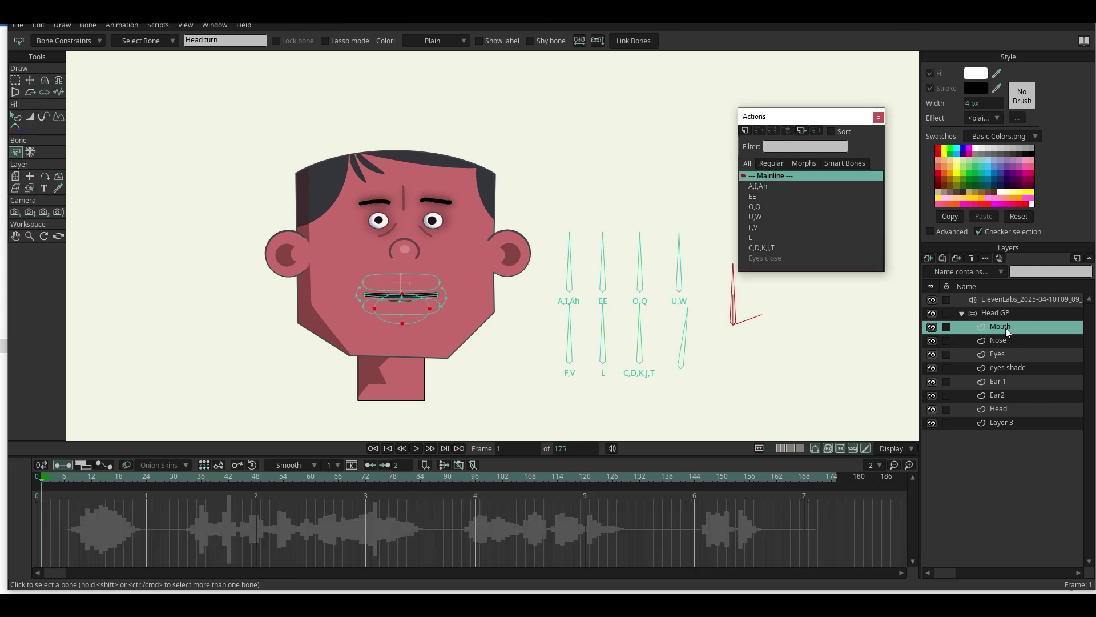
scroll(425, 336, up, 3)
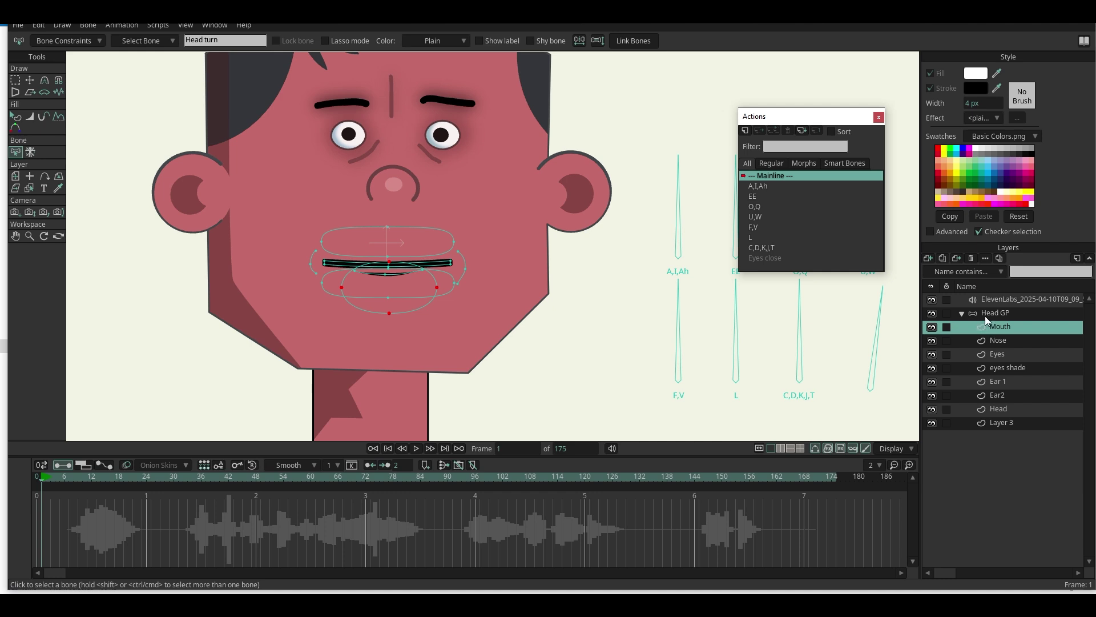
click(943, 258)
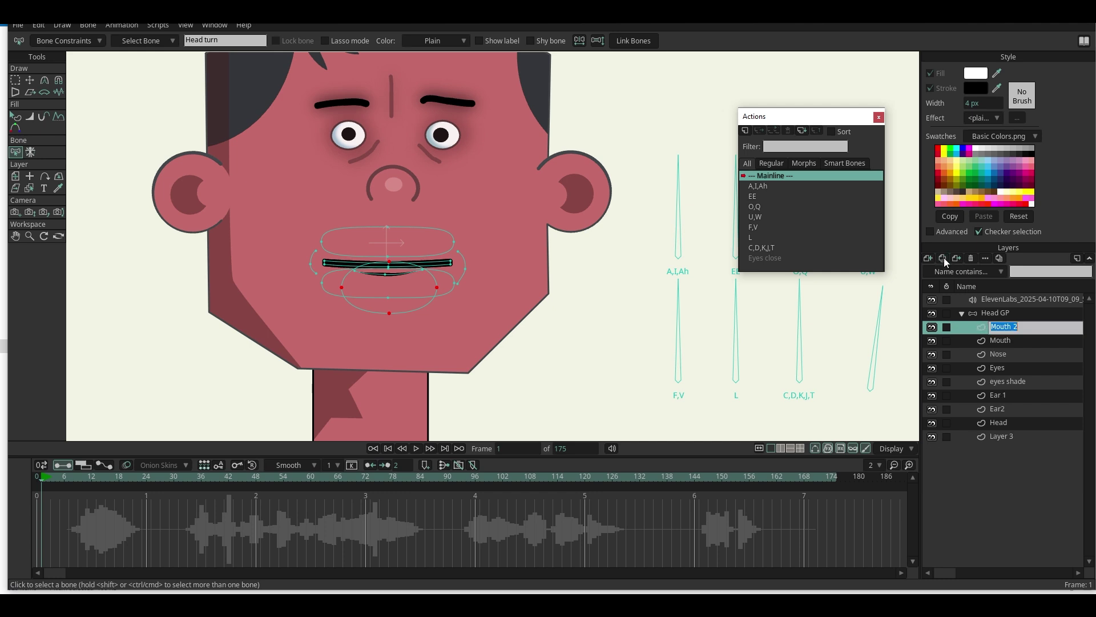
- Hide the original Mouth layer and rename the duplicate as Mouth Turn Left
click(932, 342)
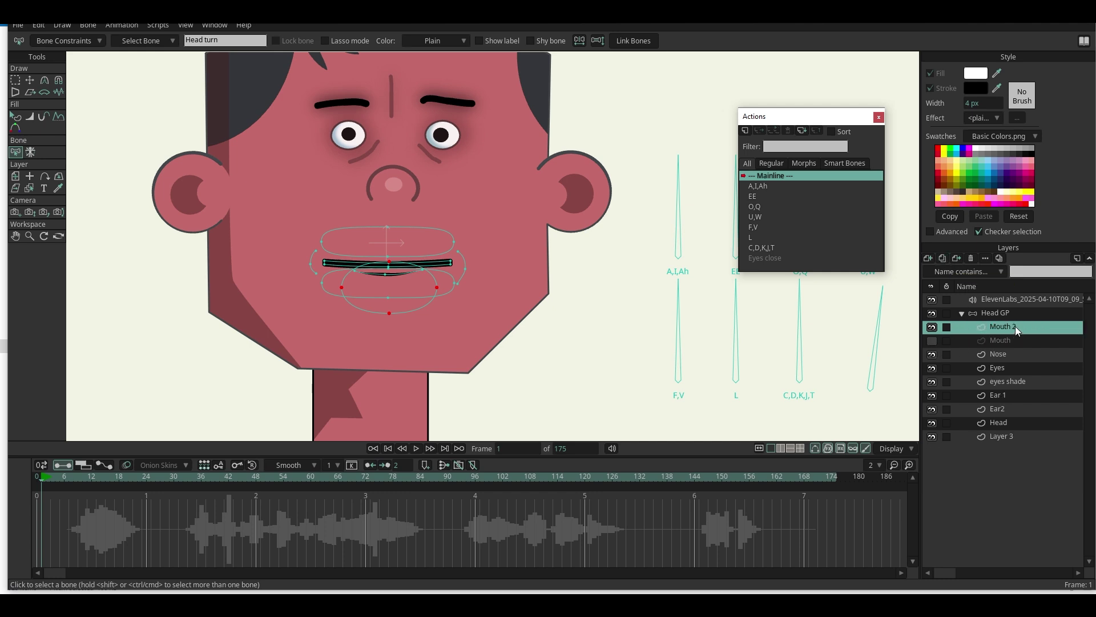
double_click(1015, 326)
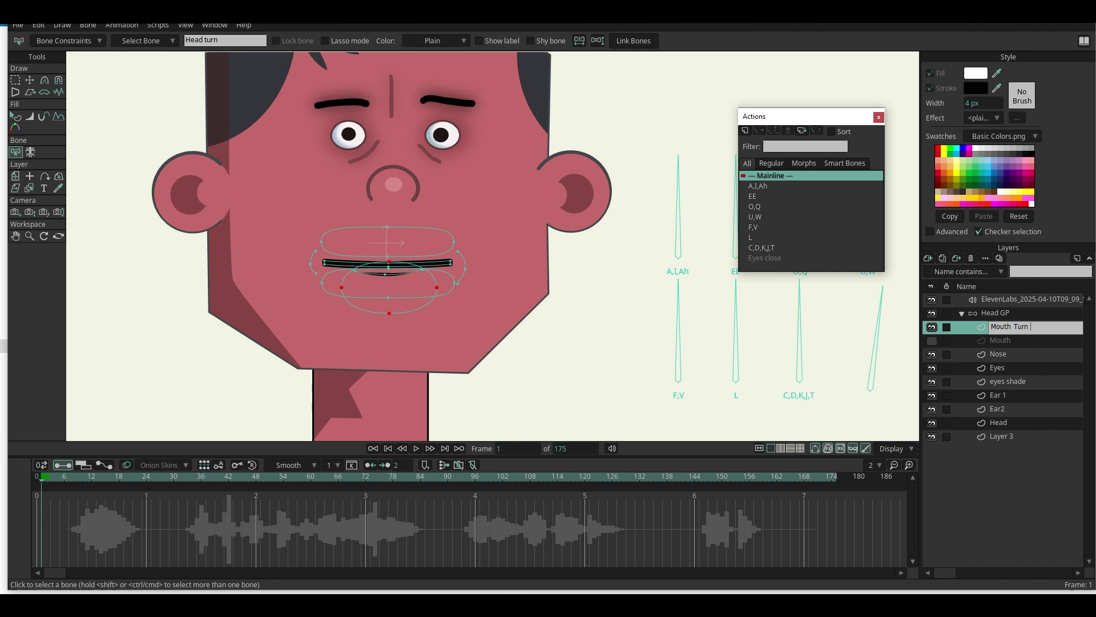
text(Turn Left)
key(Return)
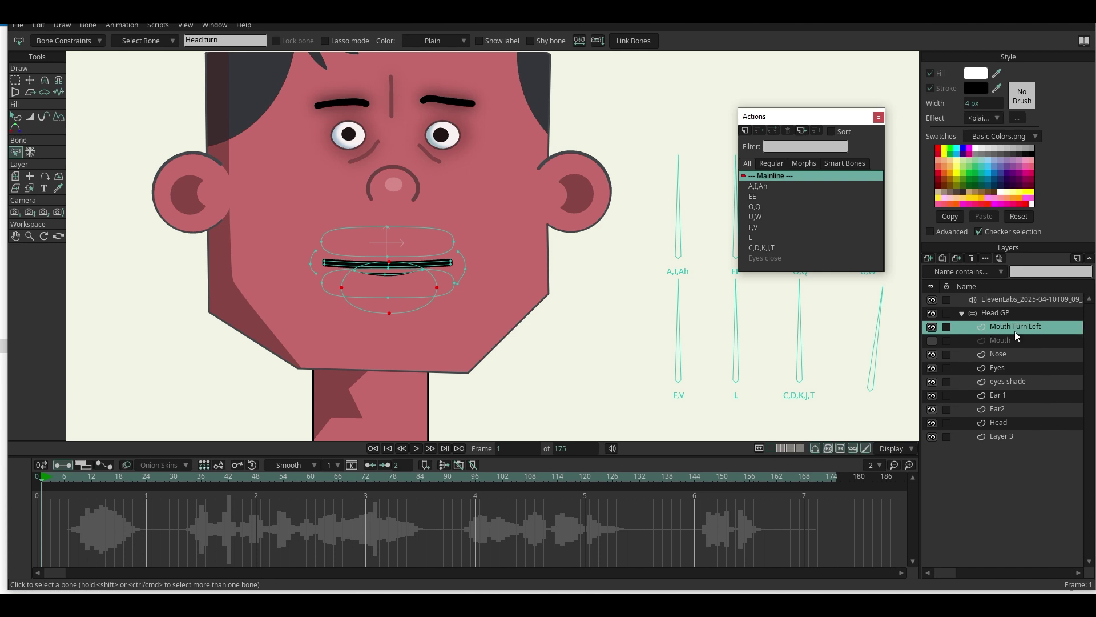
- In the A,I,Ah action at frame 24, bend the right edge of the Mouth Turn Left shape inward
double_click(757, 185)
scroll(562, 212, up, 5)
click(30, 80)
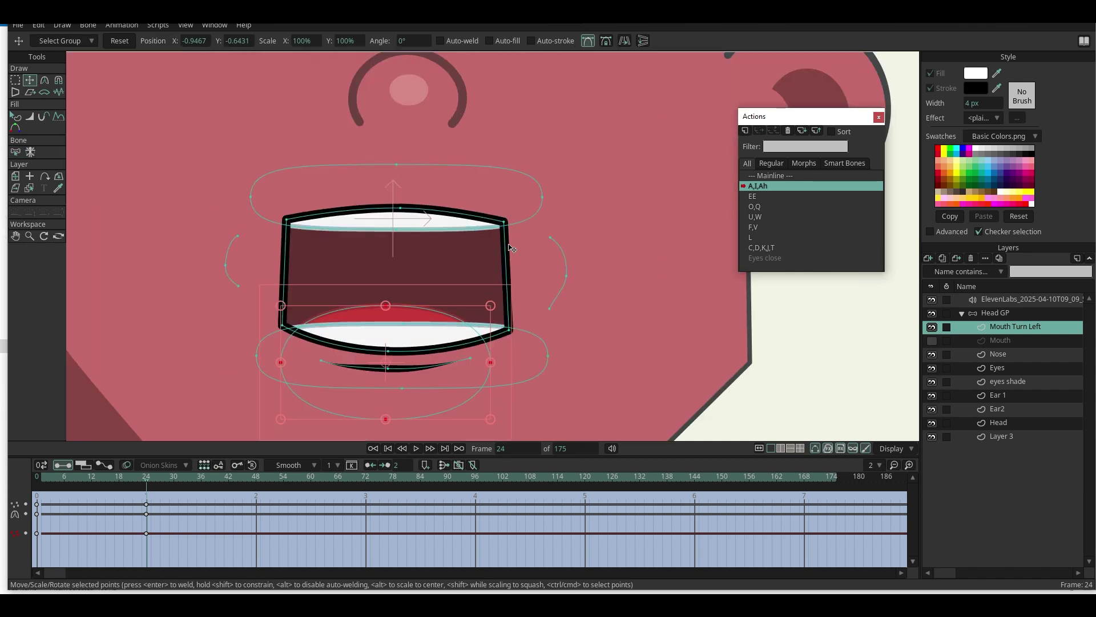
click(506, 266)
click(511, 319)
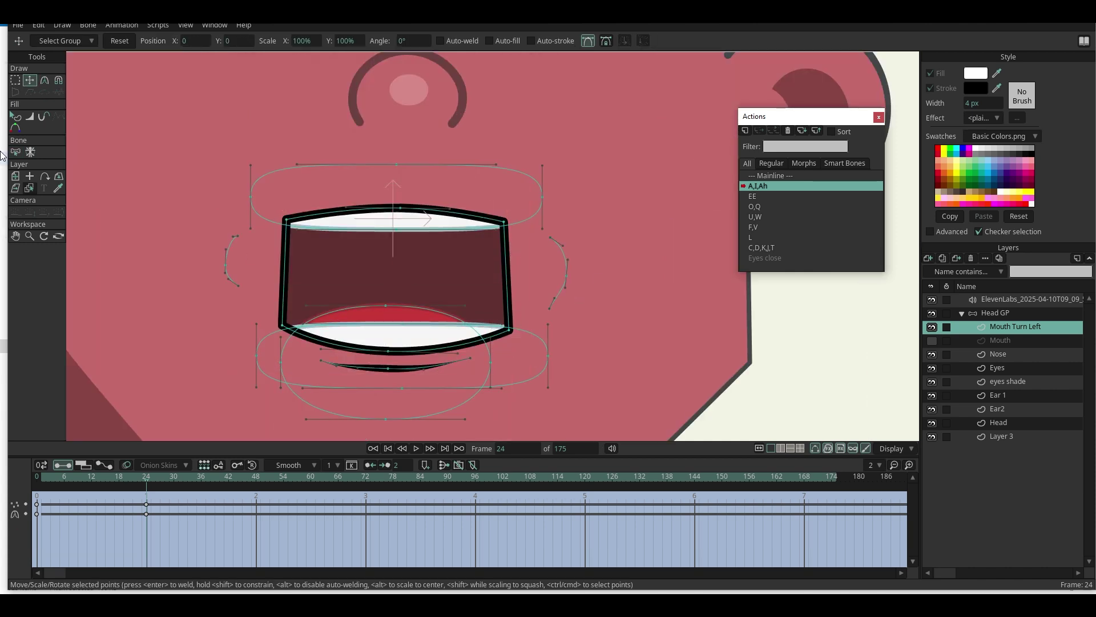
click(46, 81)
drag(510, 331, 437, 247)
- Round the A,I,Ah mouth's left edge and its corners outward and raise the middle of the upper lip slightly
click(30, 80)
click(45, 80)
drag(283, 324, 312, 325)
drag(287, 220, 266, 244)
key(t)
scroll(266, 231, up, 1)
scroll(267, 231, up, 1)
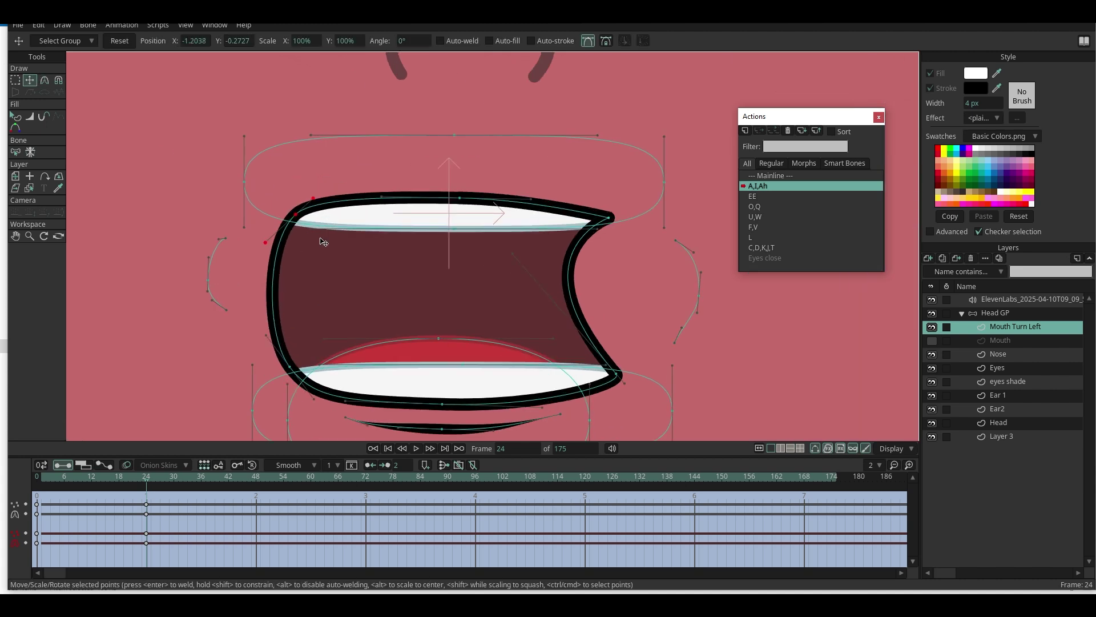
drag(465, 206, 475, 193)
scroll(457, 250, down, 7)
scroll(456, 249, up, 3)
scroll(406, 241, up, 2)
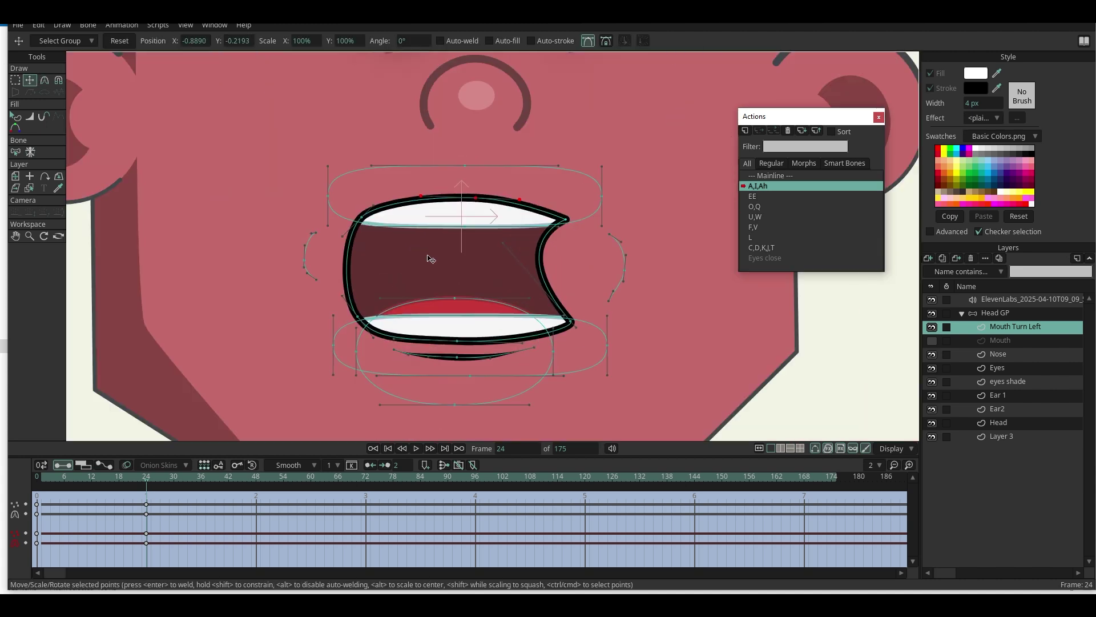
- Soften the inward curve of the A,I,Ah mouth's right edge by adjusting its curve handles
scroll(428, 257, down, 1)
click(538, 226)
drag(467, 211, 506, 256)
scroll(515, 258, up, 3)
scroll(506, 256, down, 4)
scroll(375, 294, up, 2)
- In the O,Q action at frame 12, curve the mouth's right edge inward and round its left edge outward
click(753, 196)
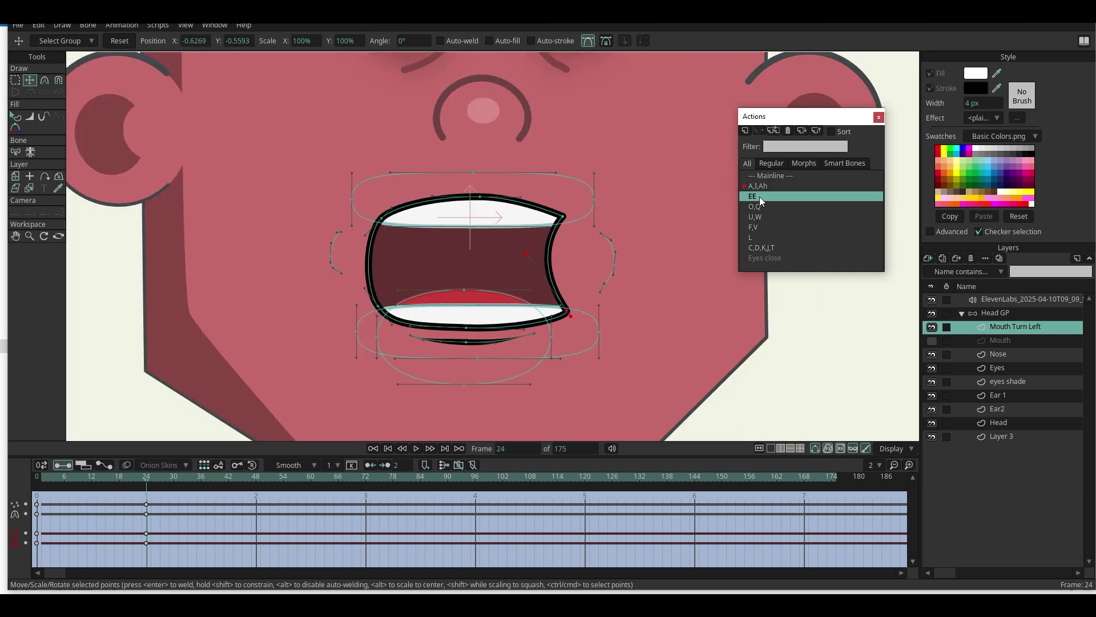
scroll(539, 283, up, 2)
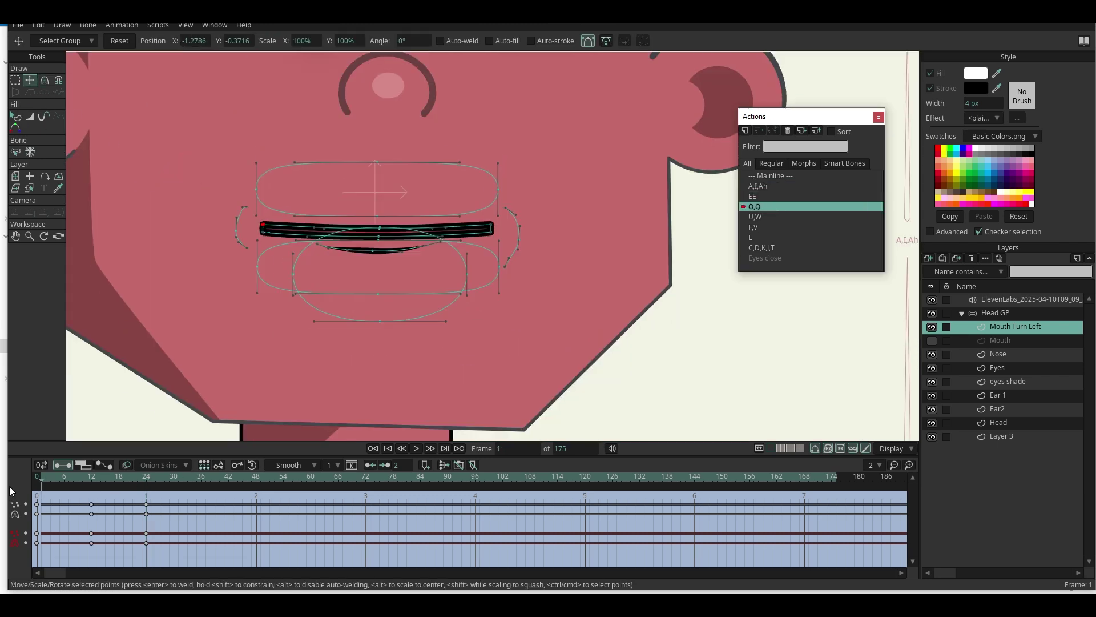
click(91, 477)
scroll(374, 247, up, 2)
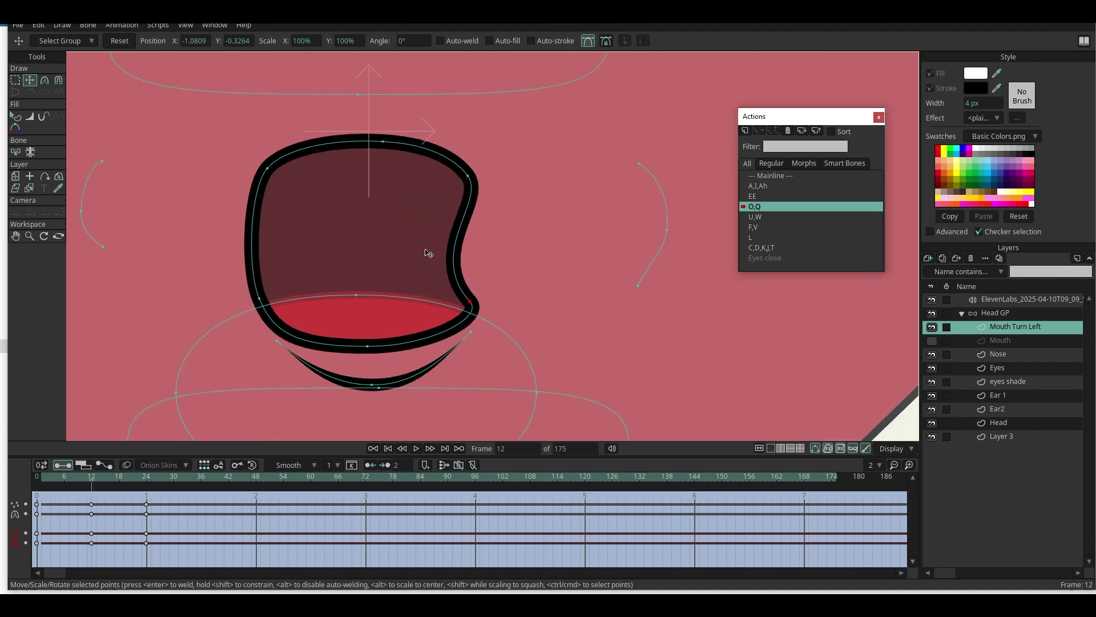
drag(425, 252, 393, 232)
drag(250, 257, 224, 227)
drag(278, 335, 272, 323)
drag(382, 142, 384, 139)
drag(395, 232, 413, 241)
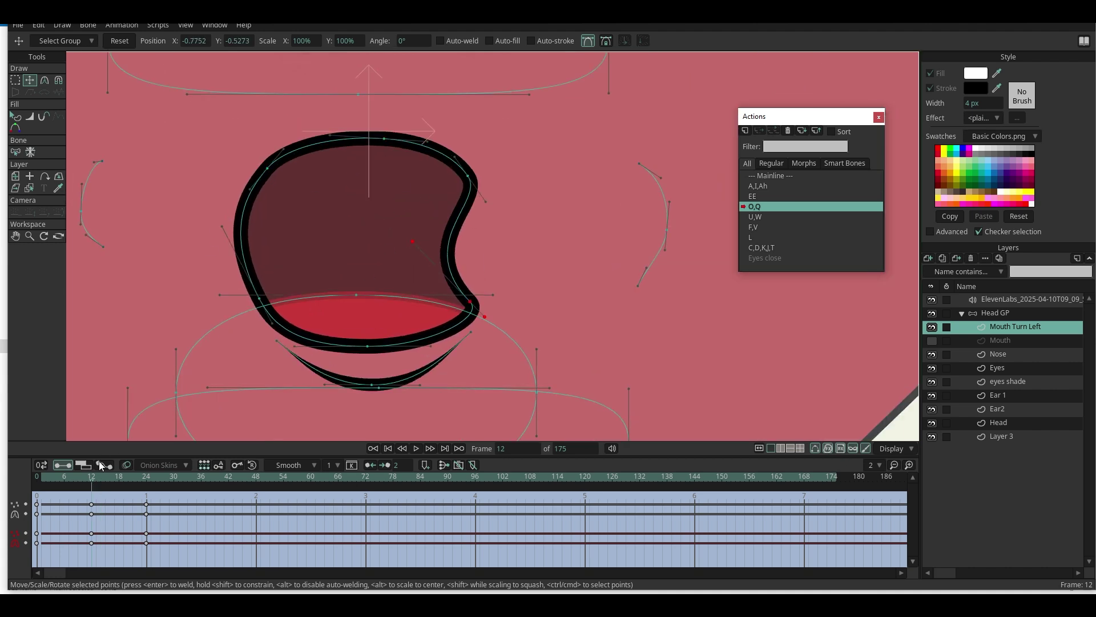
- At frame 24 of the O,Q action, curve the right edge inward, round the left edge, and adjust the crease under the lip
click(148, 476)
drag(485, 250, 389, 227)
drag(248, 249, 211, 224)
drag(257, 312, 245, 315)
drag(200, 226, 214, 231)
drag(261, 358, 255, 343)
drag(244, 166, 237, 173)
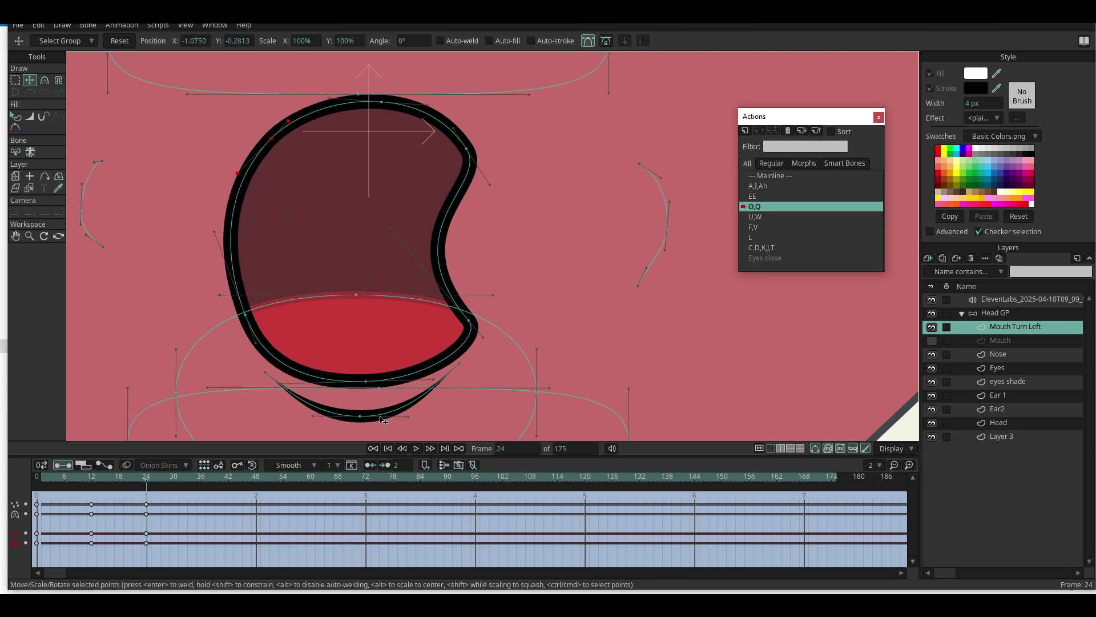
drag(459, 363, 449, 361)
scroll(444, 362, down, 5)
- In the U,W action at frame 12, pull the mouth's right corner inward and move the right cheek crease closer to it
double_click(770, 217)
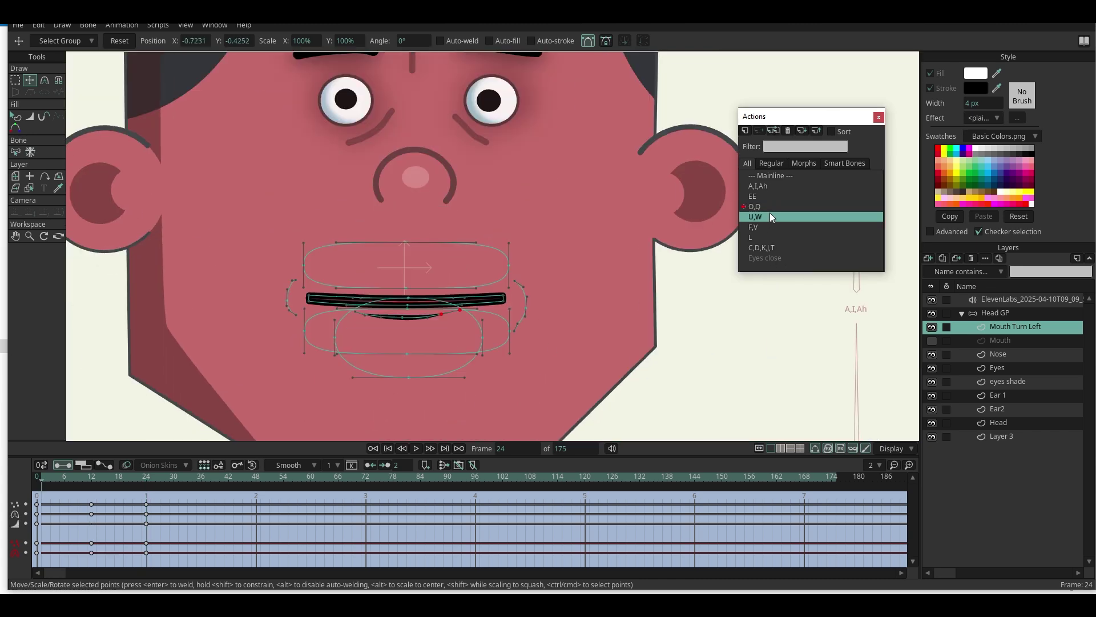
drag(83, 479, 92, 480)
scroll(479, 306, up, 5)
drag(407, 254, 394, 276)
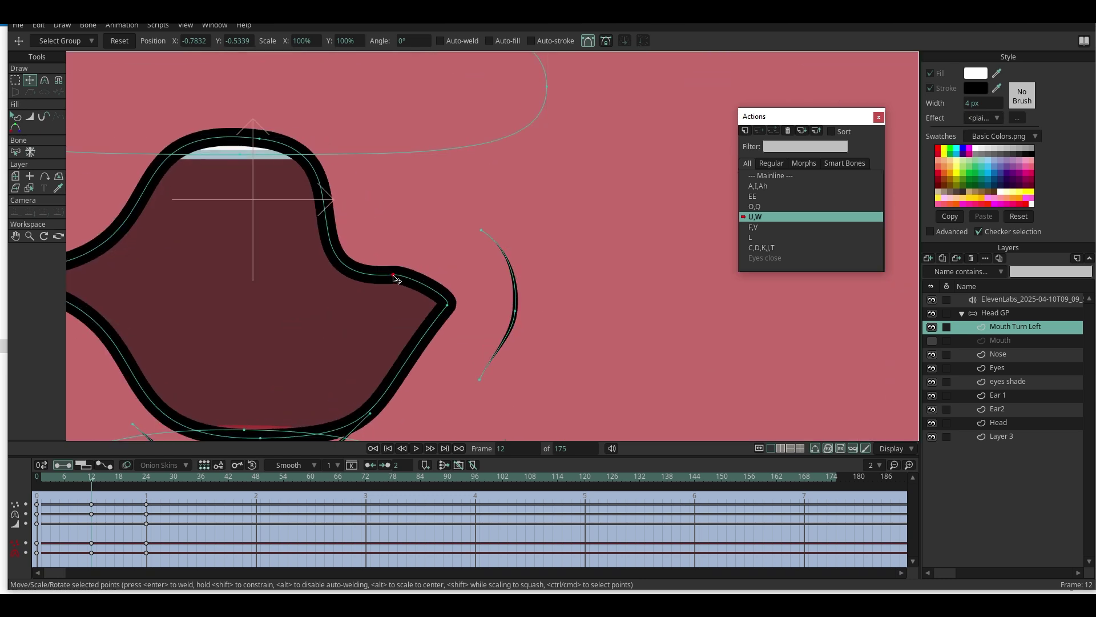
drag(447, 304, 392, 302)
scroll(450, 298, down, 5)
drag(456, 242, 507, 360)
scroll(486, 297, up, 2)
drag(482, 297, 434, 297)
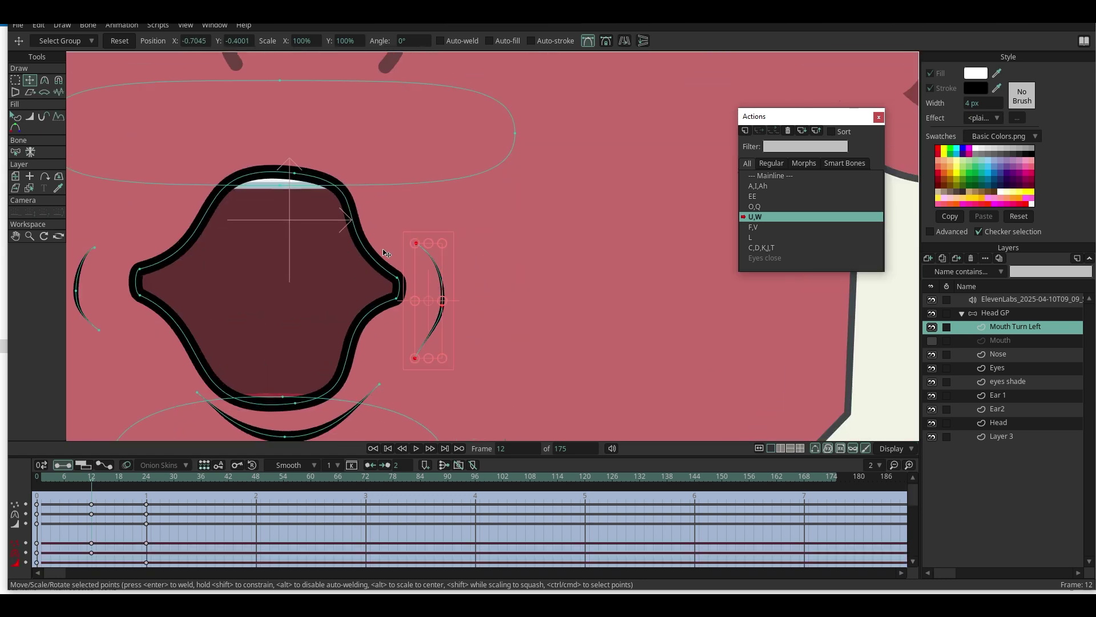
- Bulge the U,W mouth's upper and lower right contours outward at frame 12 and fine-tune the lip curves around the right corner
click(464, 223)
drag(383, 187, 432, 174)
drag(374, 391, 430, 398)
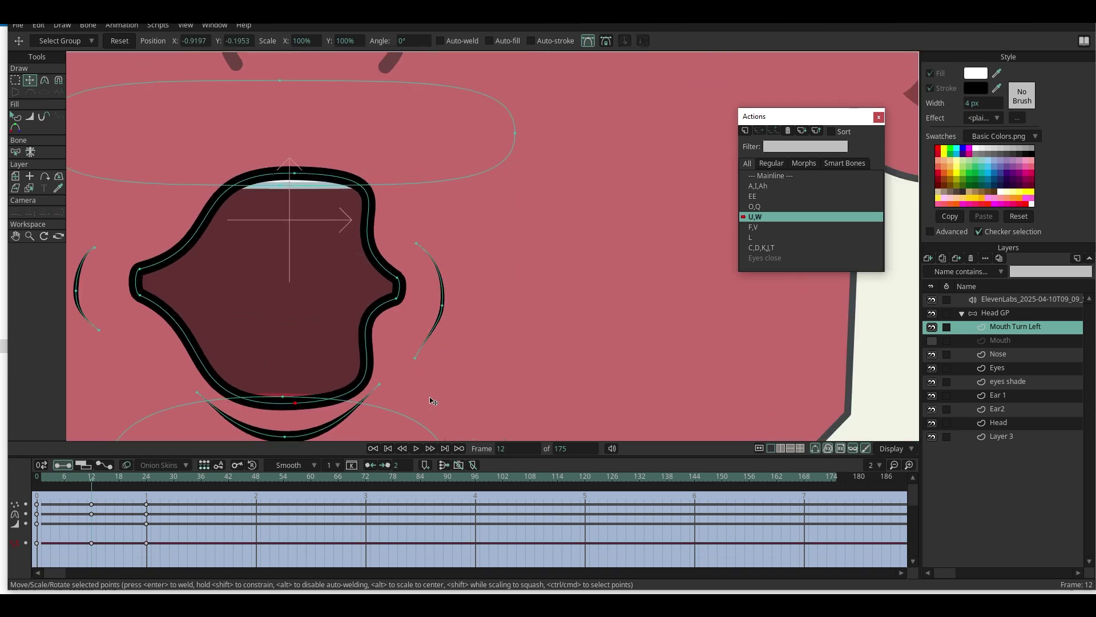
drag(294, 403, 299, 410)
drag(296, 174, 424, 202)
scroll(411, 237, down, 3)
scroll(288, 191, up, 1)
click(423, 277)
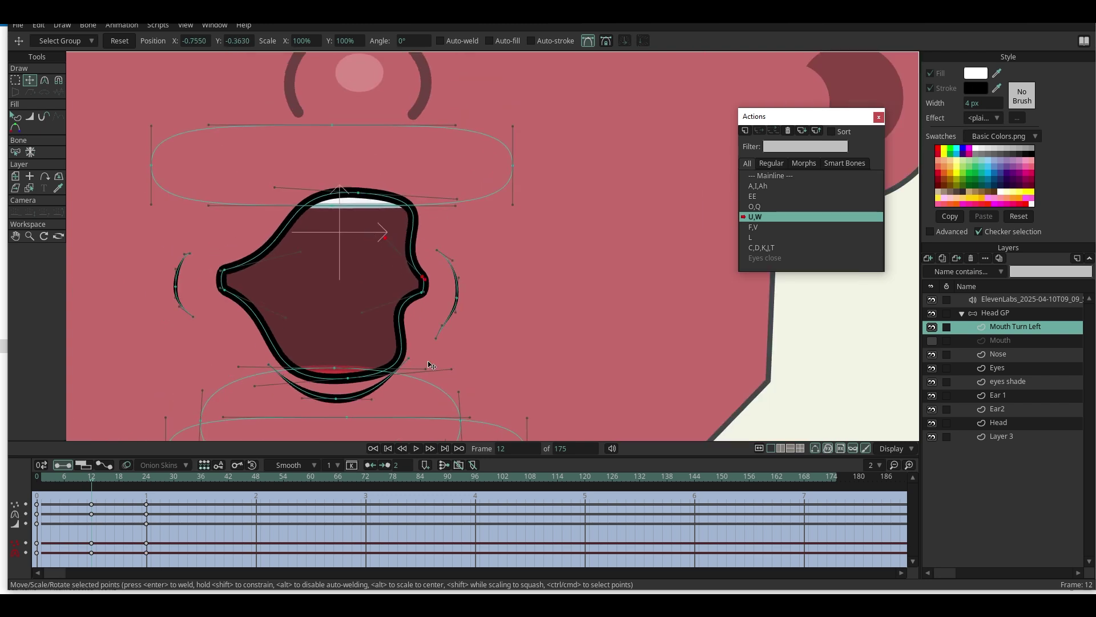
click(347, 377)
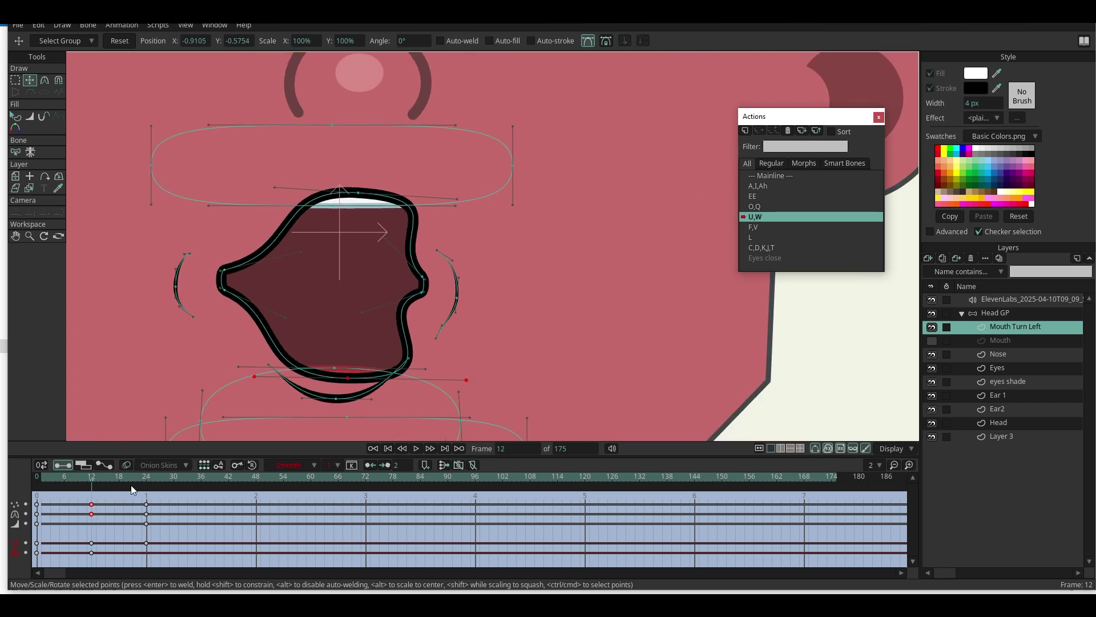
- Paste the reshaped frame 12 mouth pose onto frame 24 of the U,W action
click(146, 483)
key(ctrl+v)
drag(113, 484, 147, 482)
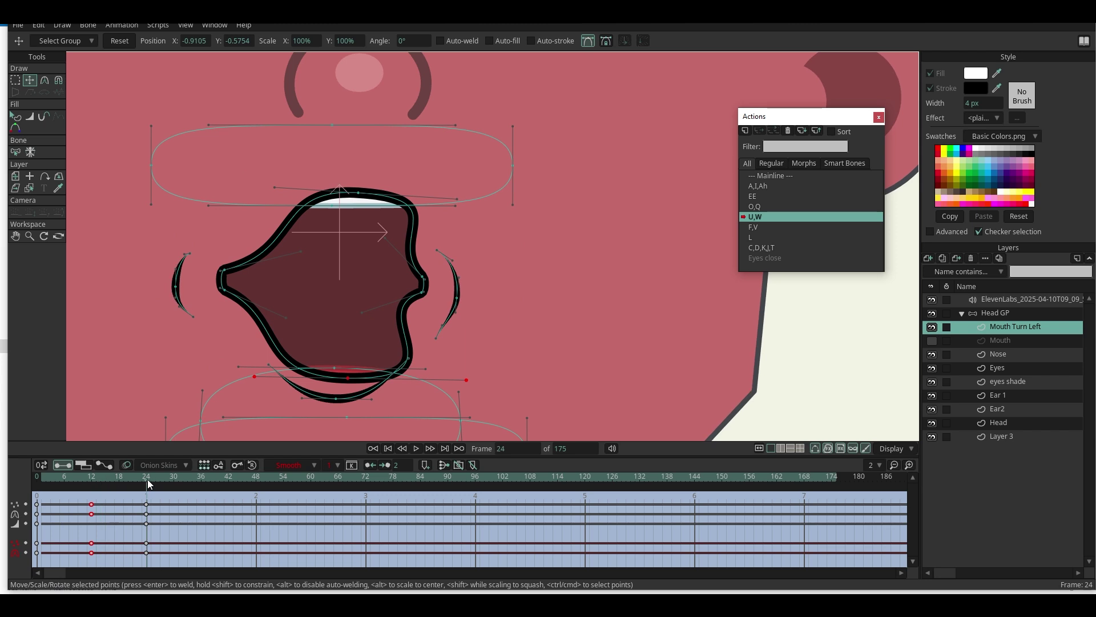
- In the F,V action at frame 24, curve the mouth's right edge inward and round its lower left corner outward
scroll(379, 247, down, 5)
double_click(754, 228)
click(148, 479)
scroll(353, 281, up, 3)
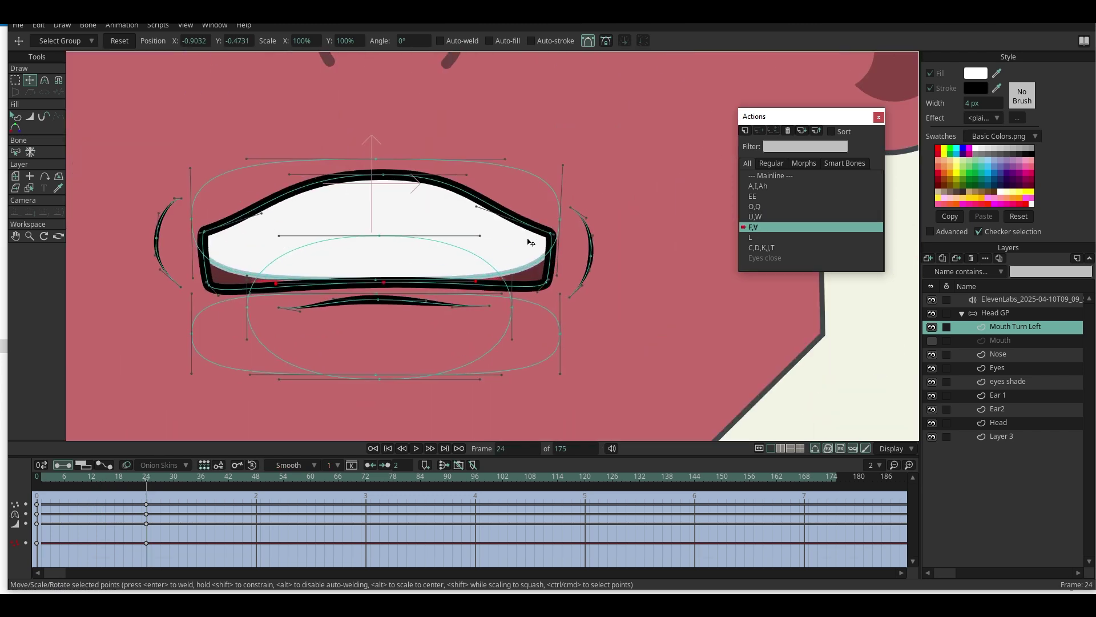
drag(550, 237, 479, 250)
key(ctrl+z)
key(ctrl+z)
scroll(190, 274, up, 1)
scroll(188, 274, up, 4)
drag(217, 279, 166, 263)
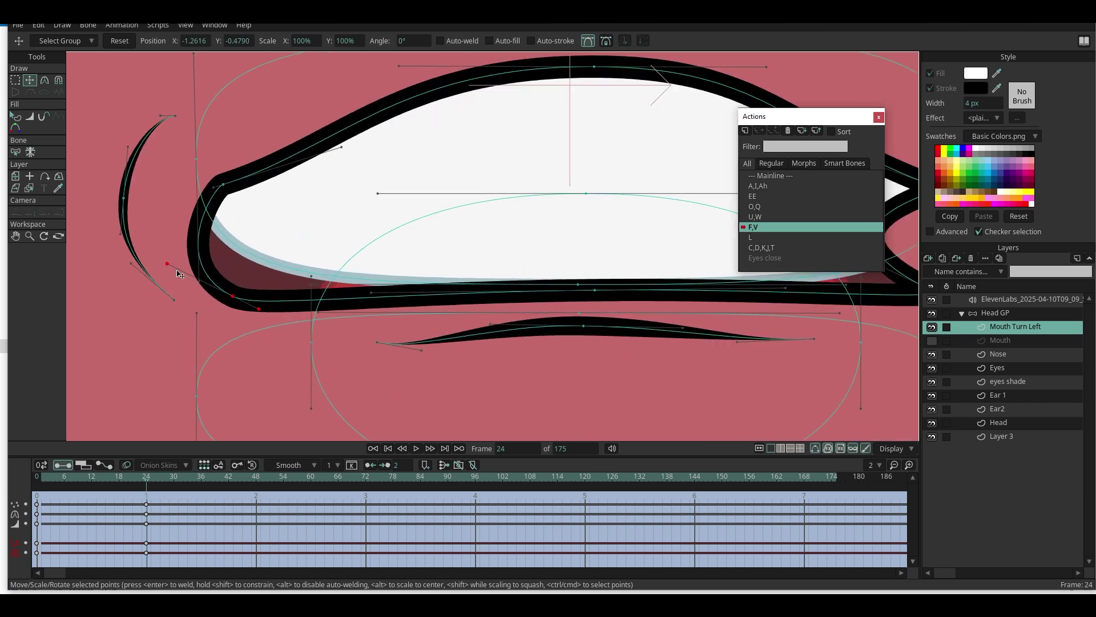
scroll(193, 280, down, 5)
scroll(394, 251, down, 3)
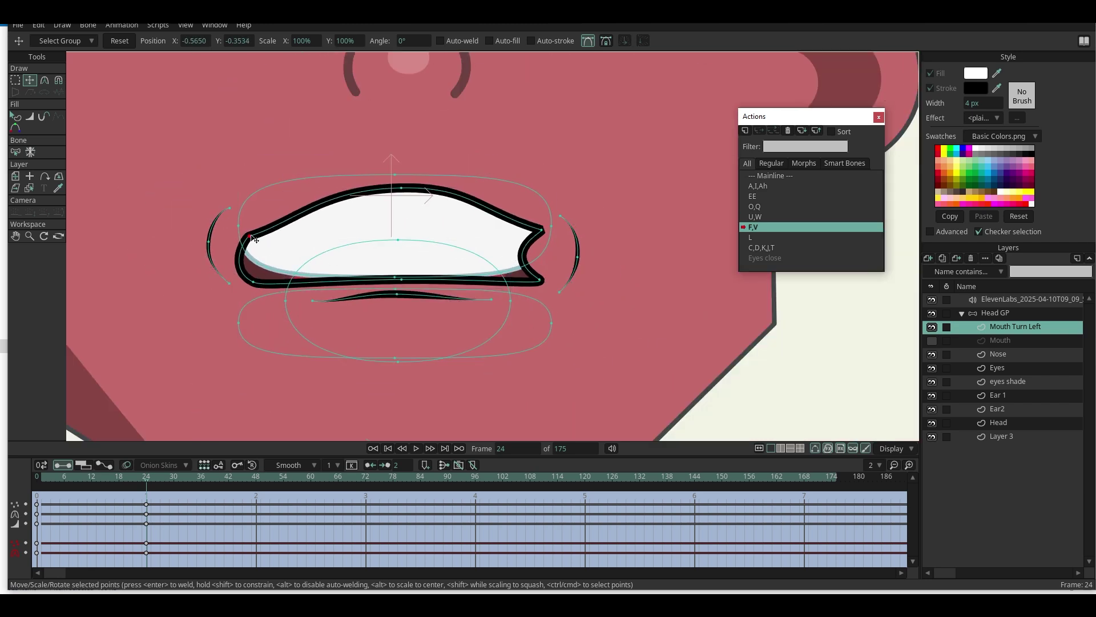
- Pull the F,V mouth's upper and lower left corners inward at frame 24
scroll(327, 236, up, 5)
drag(261, 234, 279, 229)
drag(267, 299, 298, 307)
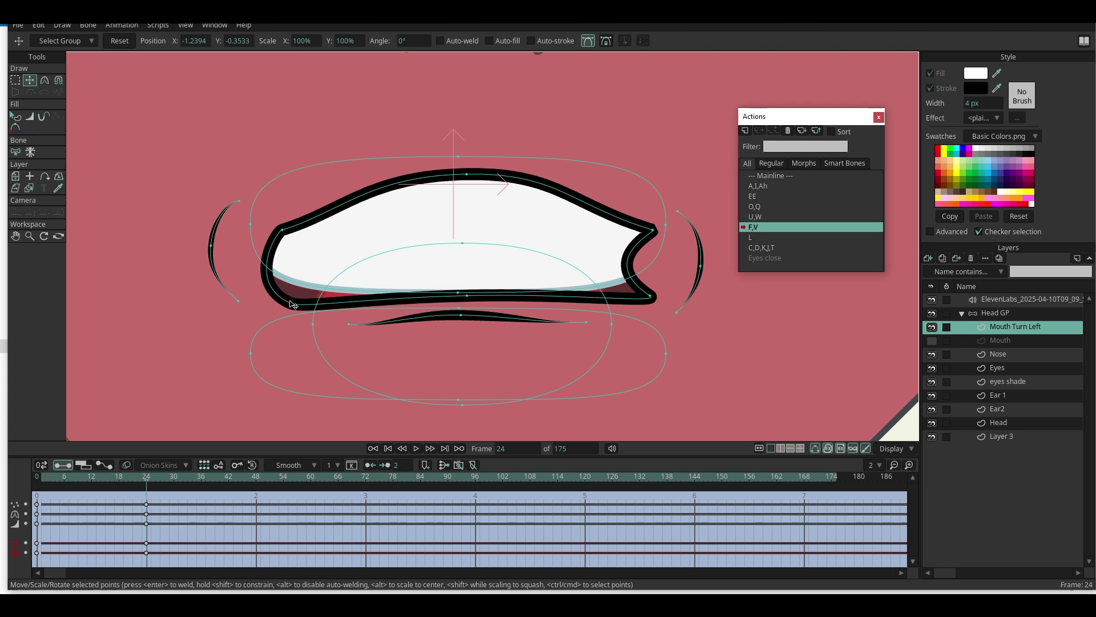
- Lower the F,V mouth's bottom left corner slightly and adjust the crease under the lip to follow it
scroll(293, 302, down, 6)
scroll(556, 273, up, 2)
click(245, 337)
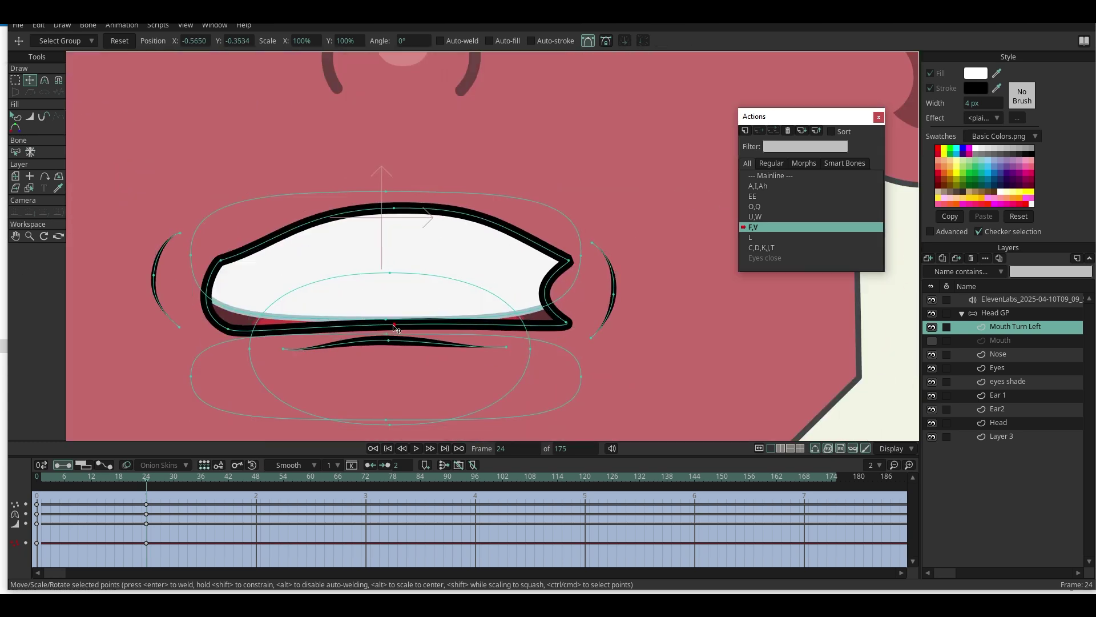
drag(228, 330, 231, 336)
drag(388, 340, 399, 345)
drag(284, 350, 284, 354)
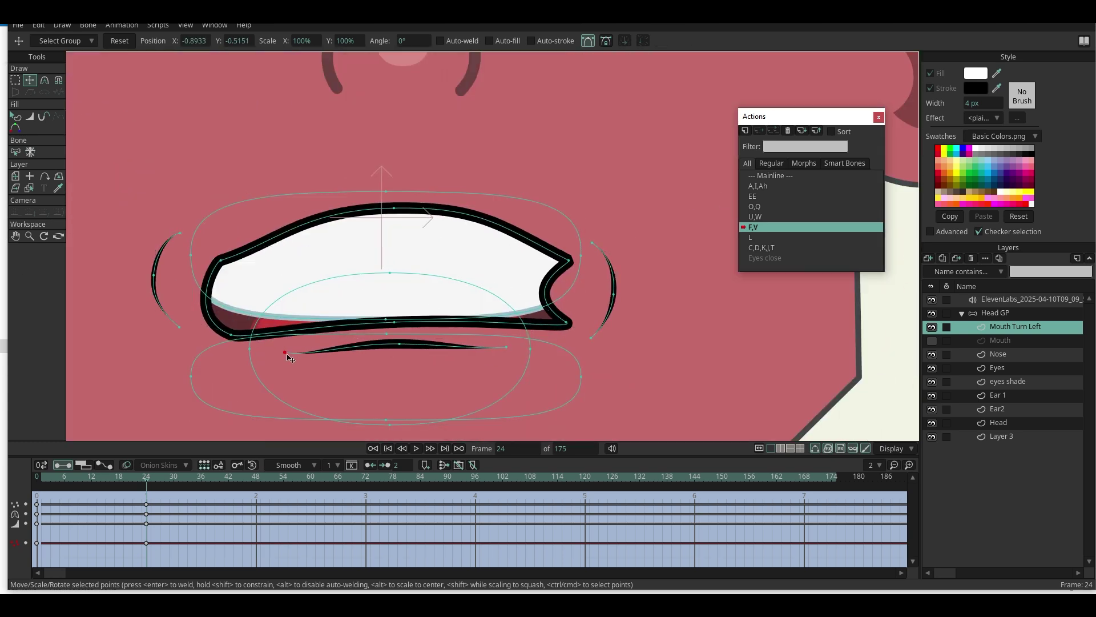
- Duplicate the Mouth Turn Left layer on the mainline as Mouth Turn Right and flip the copy horizontally
scroll(404, 337, down, 3)
double_click(766, 236)
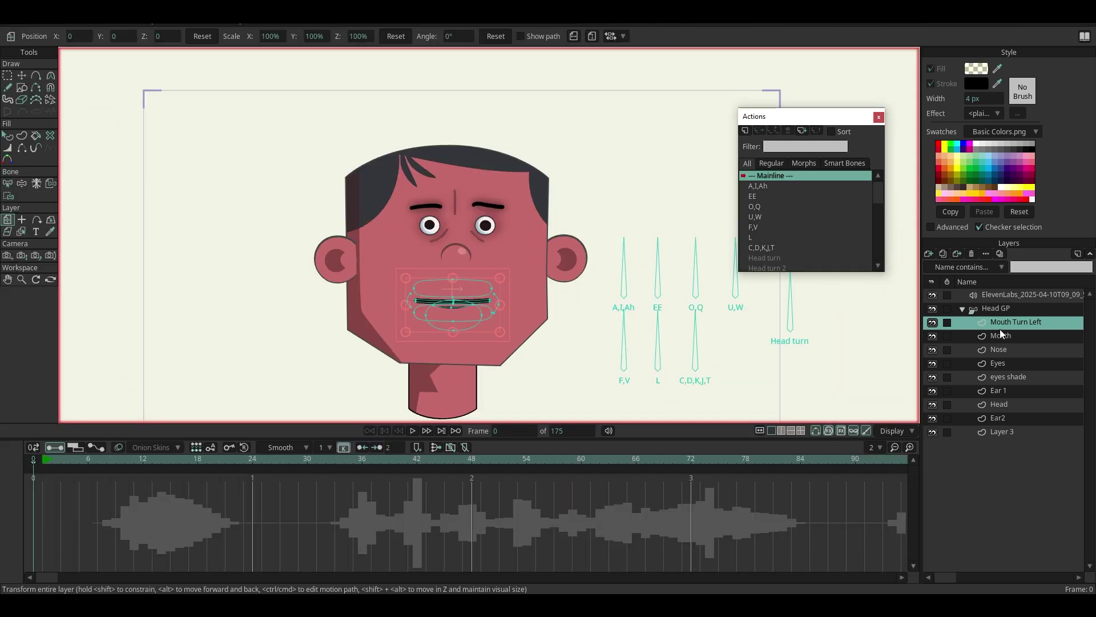
click(943, 253)
double_click(1021, 322)
drag(1052, 324, 1035, 324)
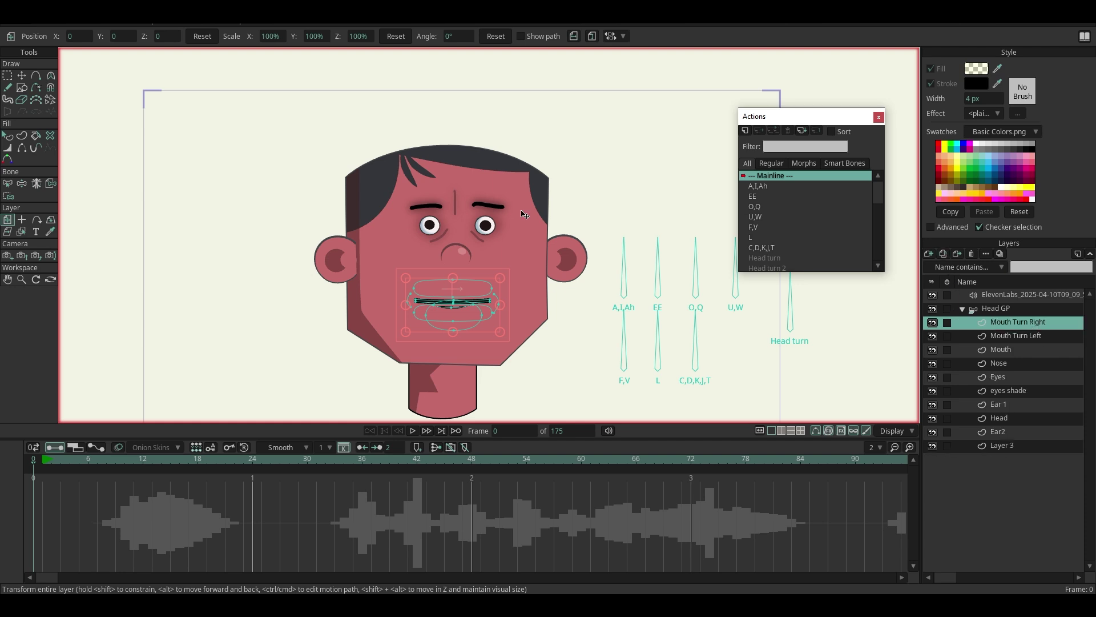
scroll(451, 312, up, 4)
click(574, 37)
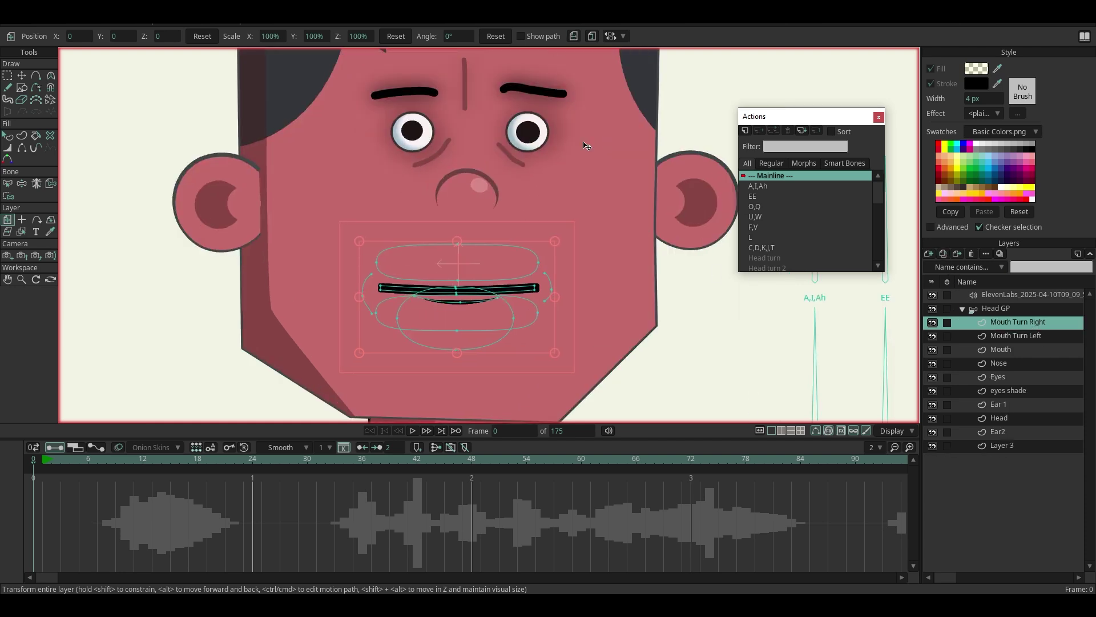
- Temporarily hide the other mouth layers to check the turned mouths along the timeline, and show all mouth layers again
click(933, 349)
scroll(292, 353, down, 6)
drag(40, 465, 180, 464)
scroll(356, 290, up, 5)
click(35, 459)
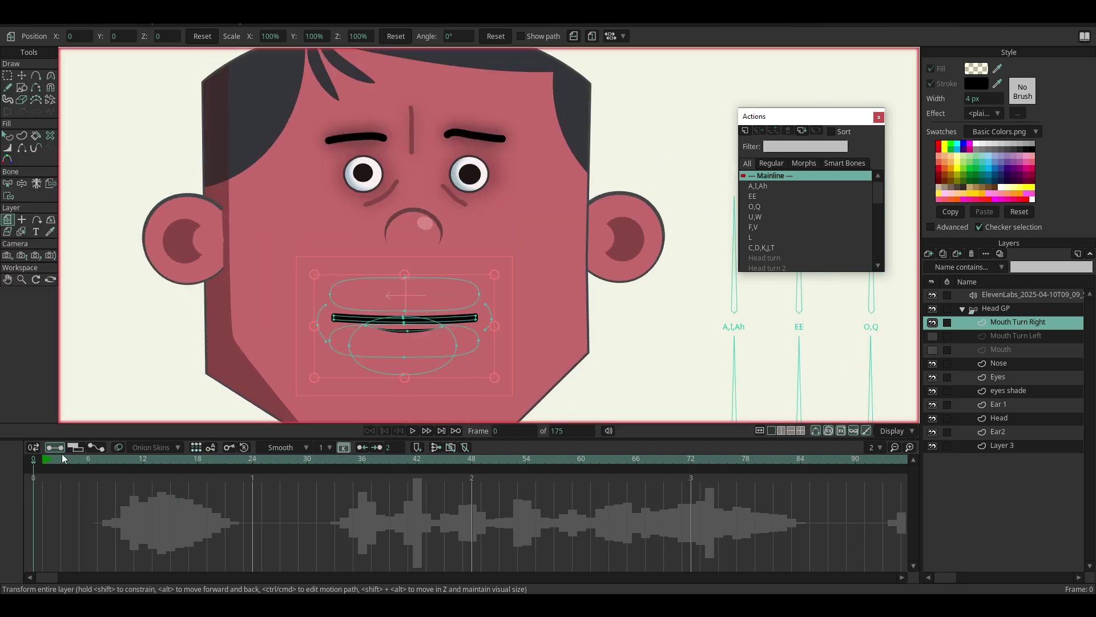
click(932, 335)
click(1016, 336)
drag(103, 462, 33, 456)
click(932, 349)
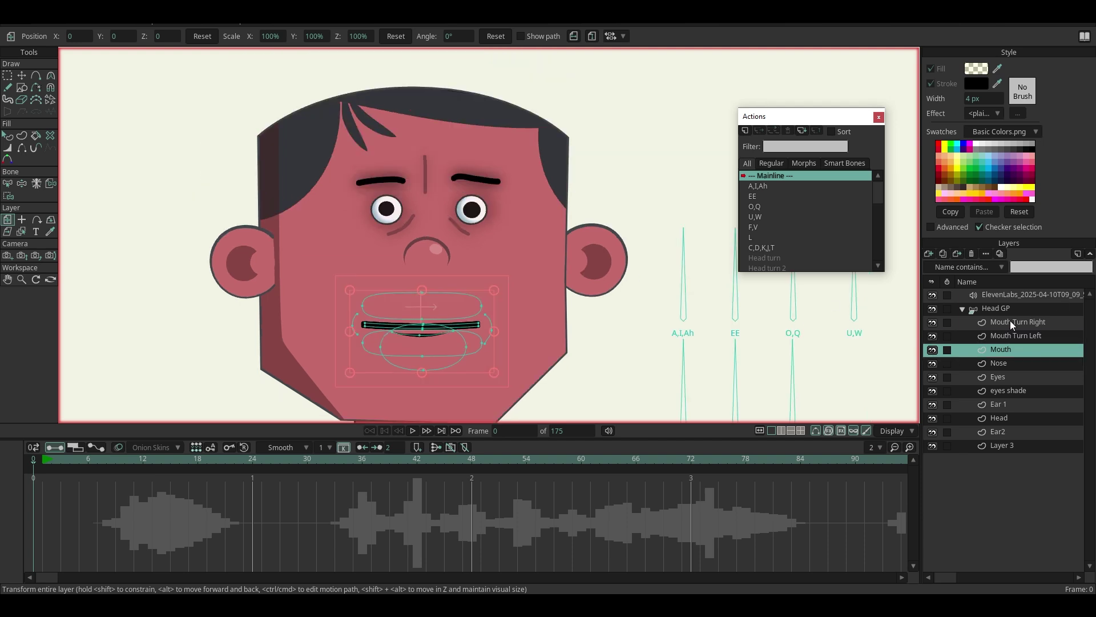
- Enable animated effects for the Mouth, Mouth Turn Left and Mouth Turn Right layers, and make both turn layers invisible
double_click(988, 352)
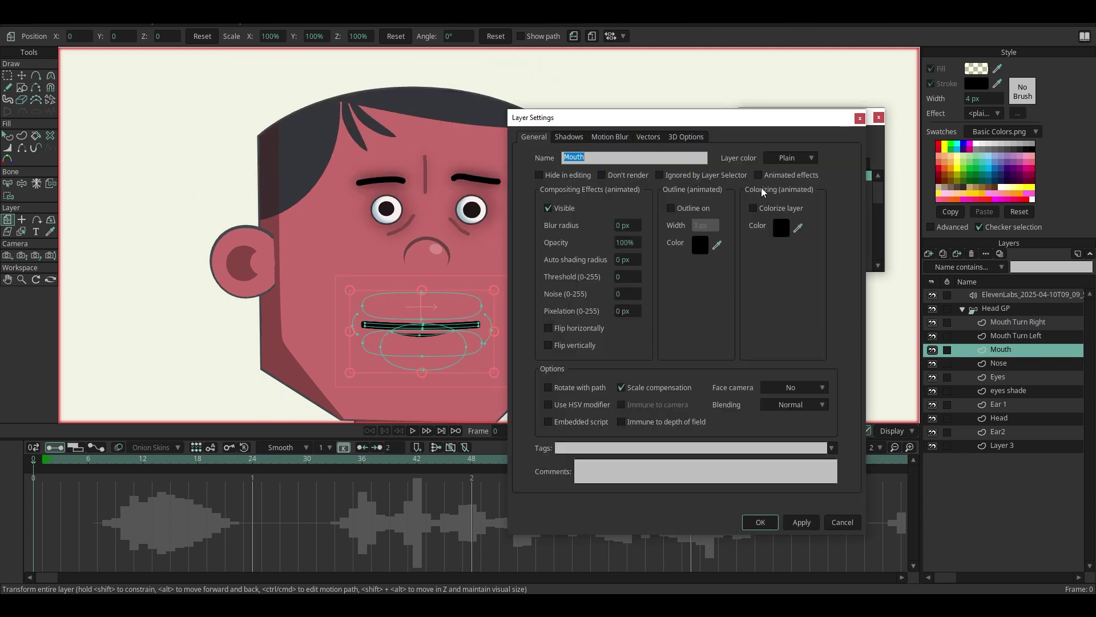
click(760, 522)
double_click(1016, 336)
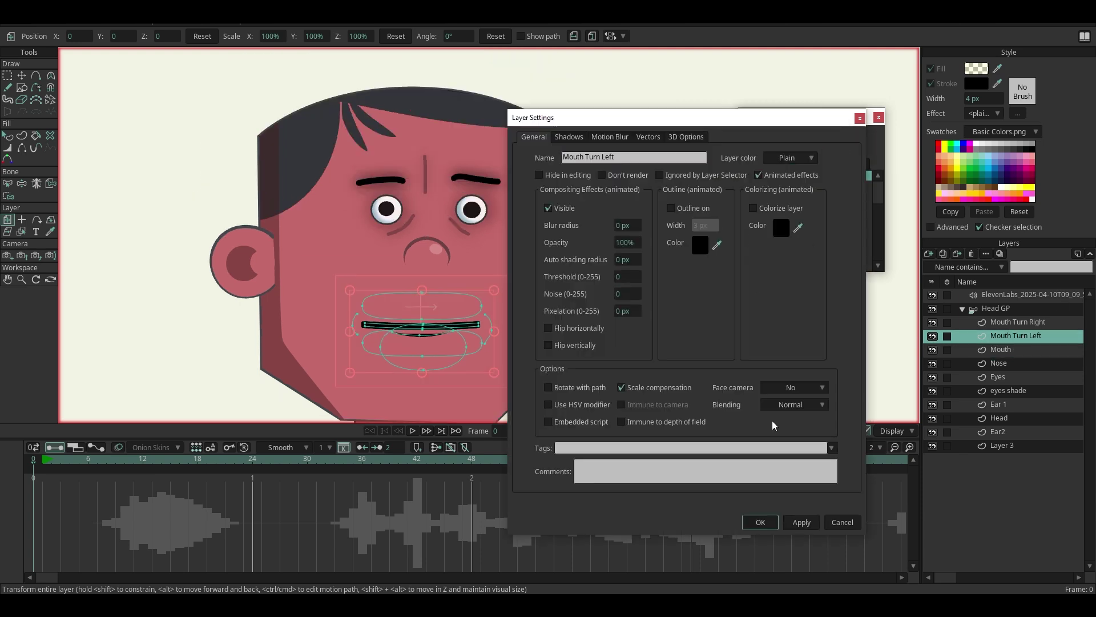
double_click(1010, 323)
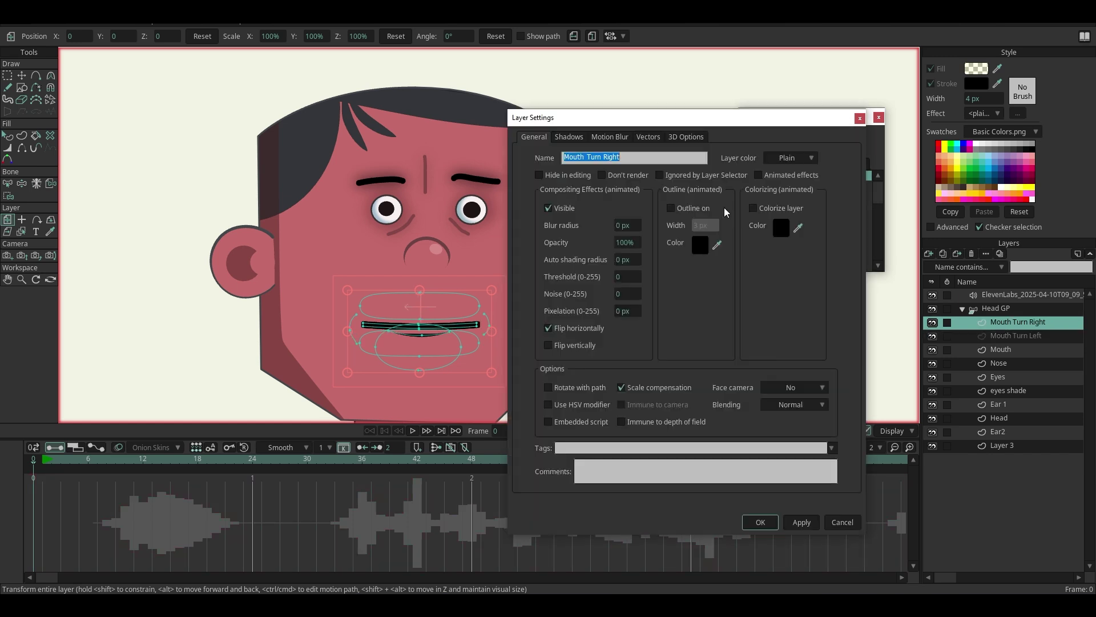
click(758, 174)
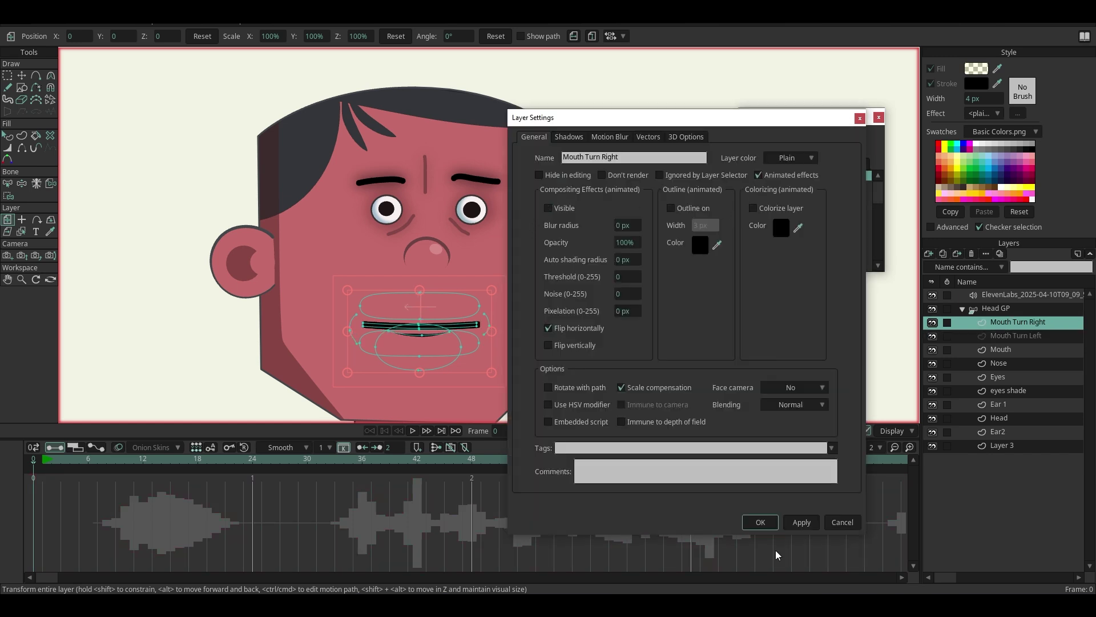
click(760, 522)
- In the Head turn action at frame 24, move the Mouth layer to X 0.4664 and narrow its X scale to 80.3%
click(1035, 349)
click(772, 258)
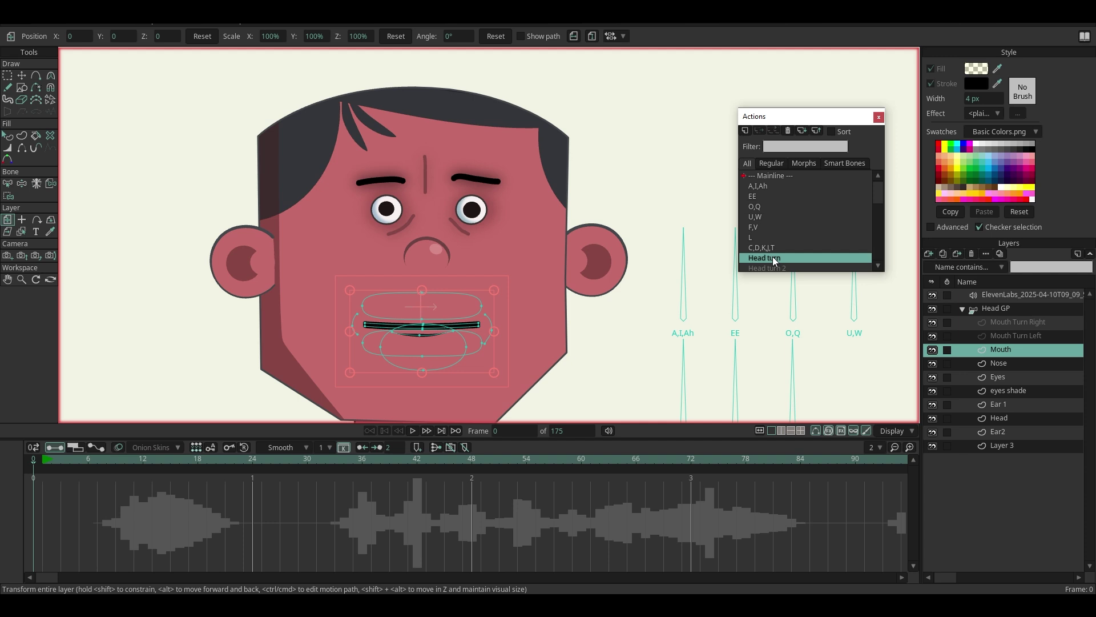
double_click(773, 258)
drag(101, 457, 251, 450)
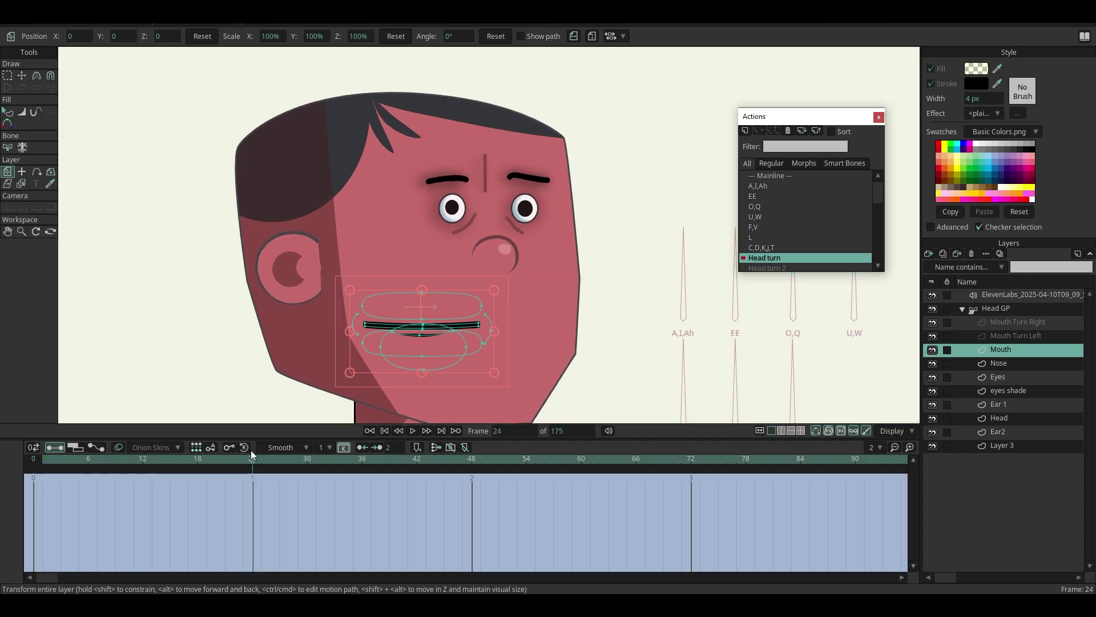
scroll(501, 287, up, 3)
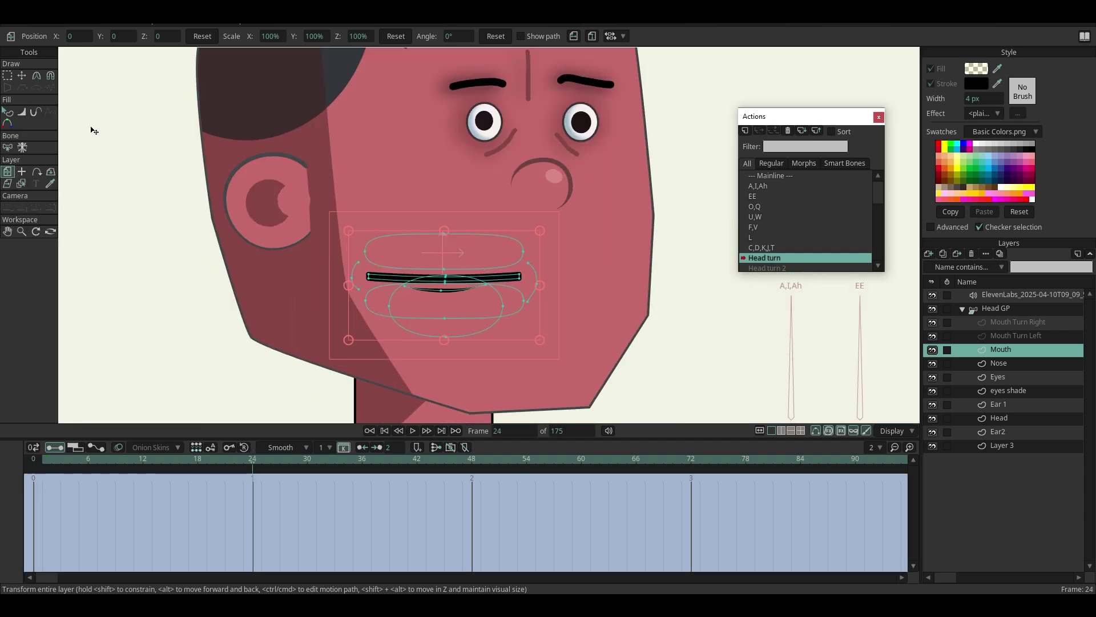
click(24, 78)
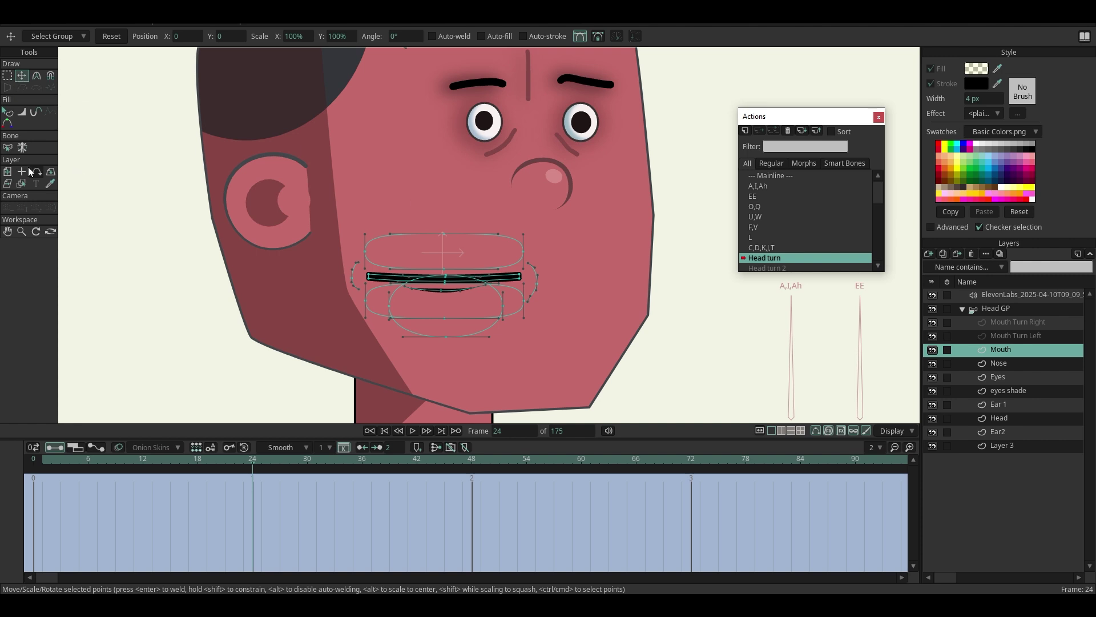
click(8, 172)
drag(466, 305, 561, 304)
mouse_move(635, 286)
mouse_down()
mouse_move(594, 293)
mouse_move(623, 288)
mouse_up()
scroll(449, 295, down, 2)
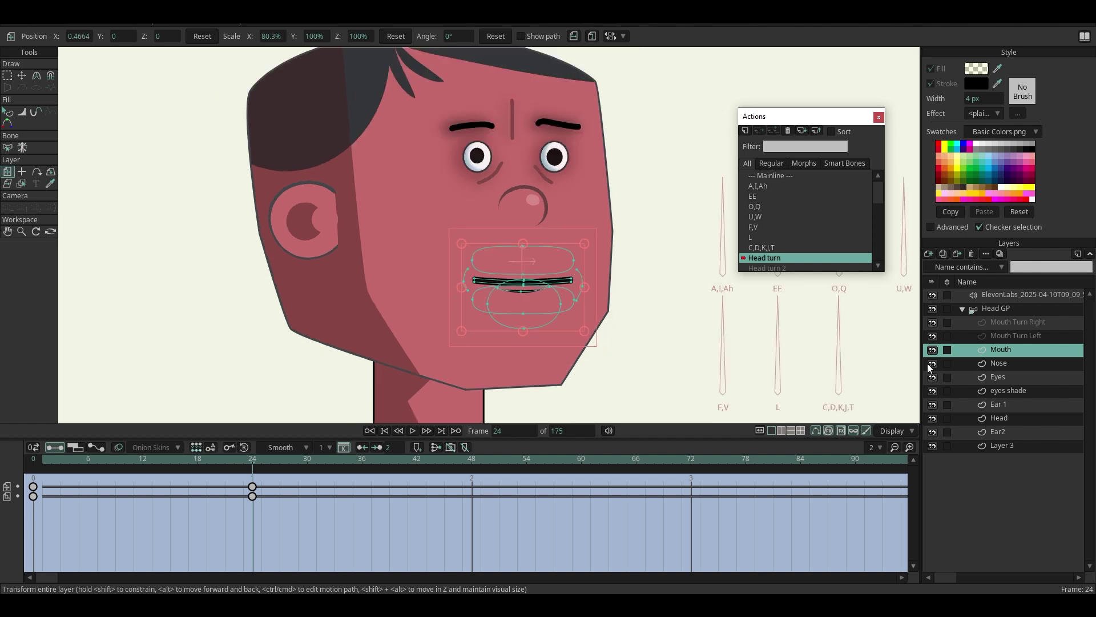
- Copy the Mouth layer's Head turn position and scale keyframes to the Mouth Turn Left layer
drag(228, 480, 268, 505)
click(1016, 336)
drag(52, 460, 251, 458)
scroll(220, 342, down, 2)
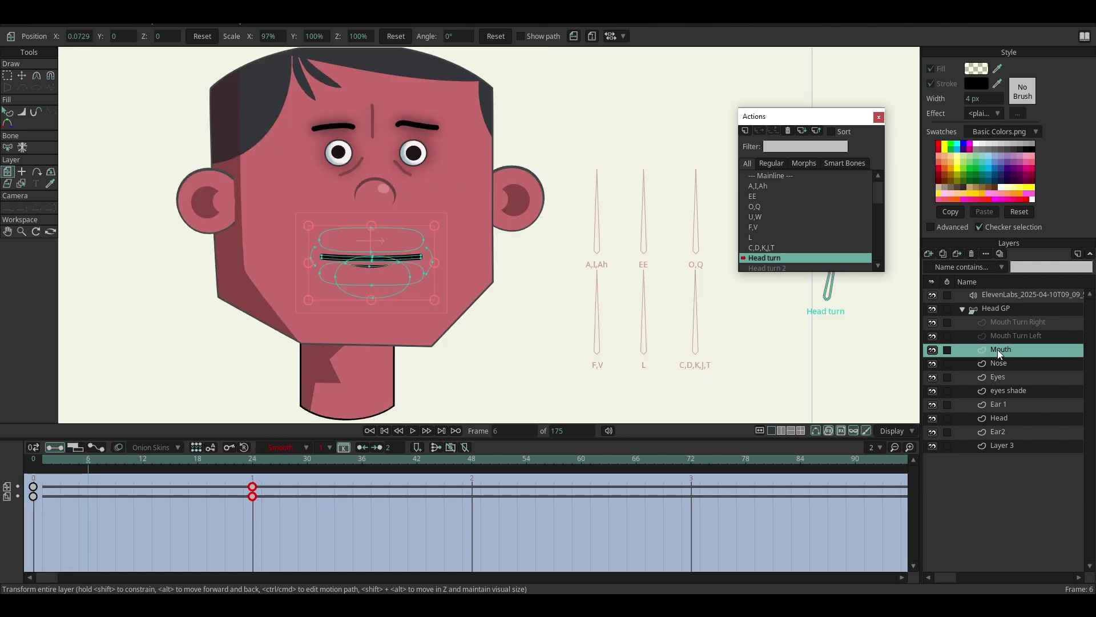
- Make the Mouth layer invisible from frame 6 of the Head turn action and scrub through the turn
double_click(999, 350)
click(548, 209)
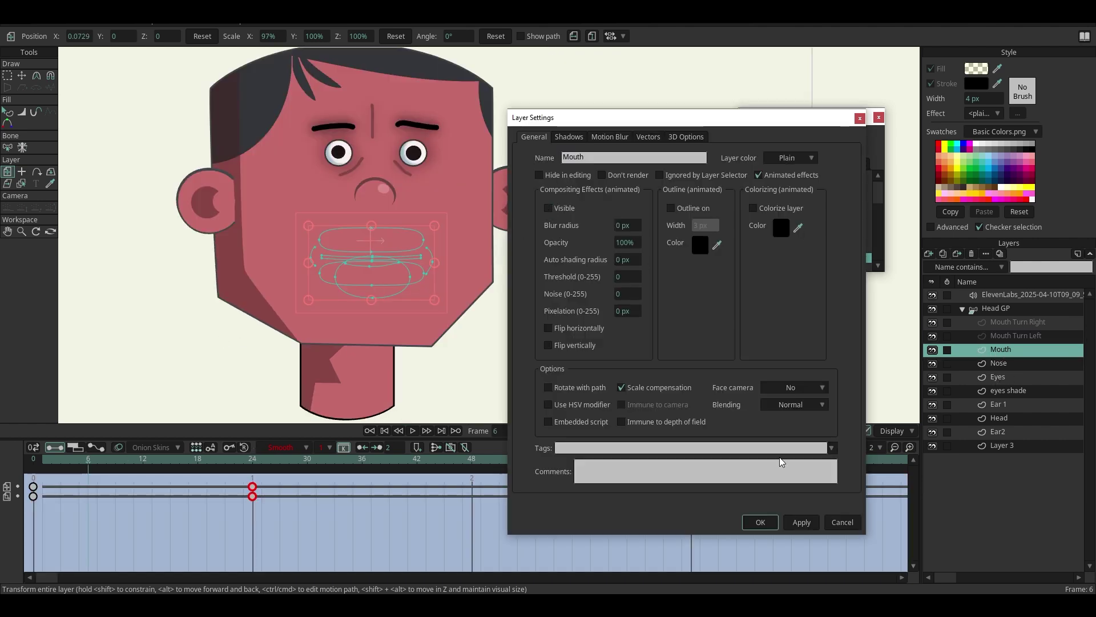
click(761, 522)
drag(112, 457, 262, 452)
drag(55, 454, 90, 484)
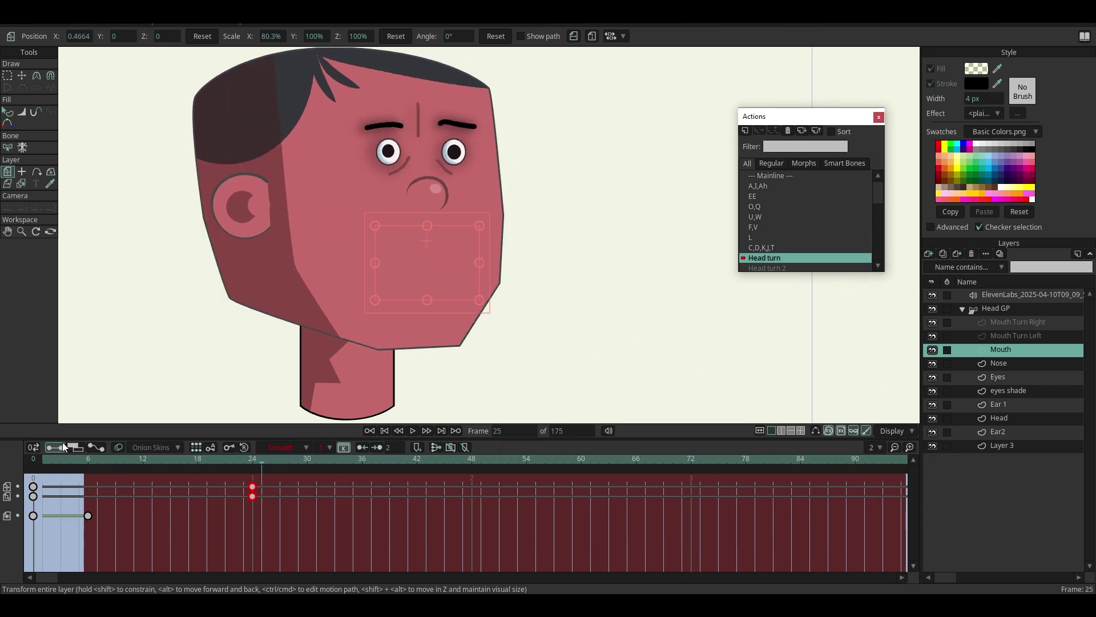
drag(63, 442, 90, 484)
- Make the Mouth Turn Left layer visible from frame 6 of the Head turn action and check it up to frame 24
double_click(1002, 336)
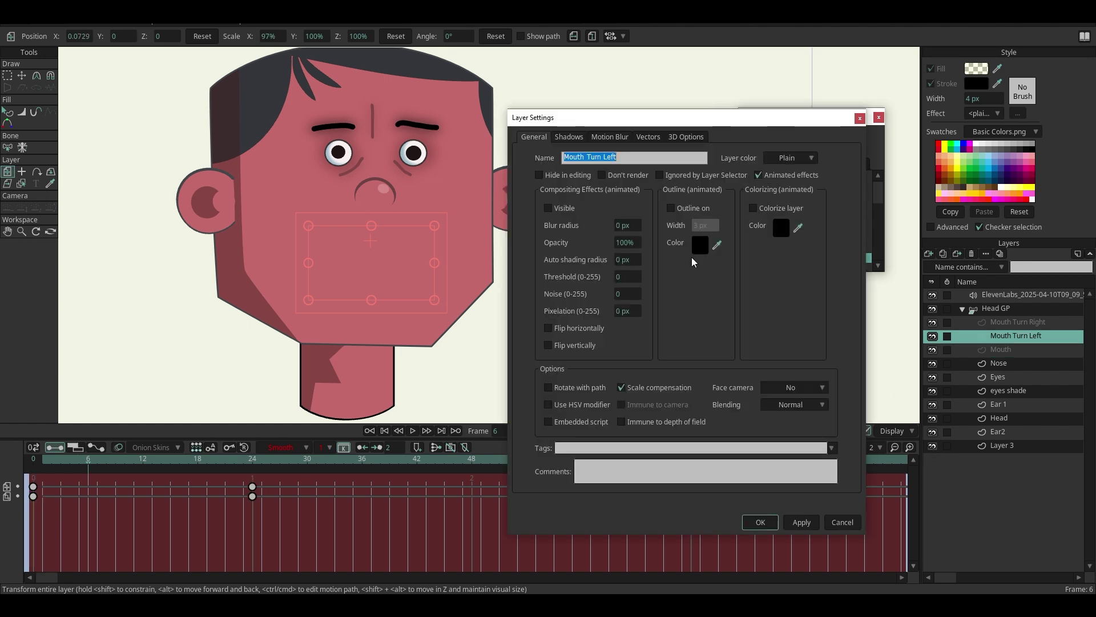
click(548, 208)
click(758, 522)
drag(89, 460, 252, 461)
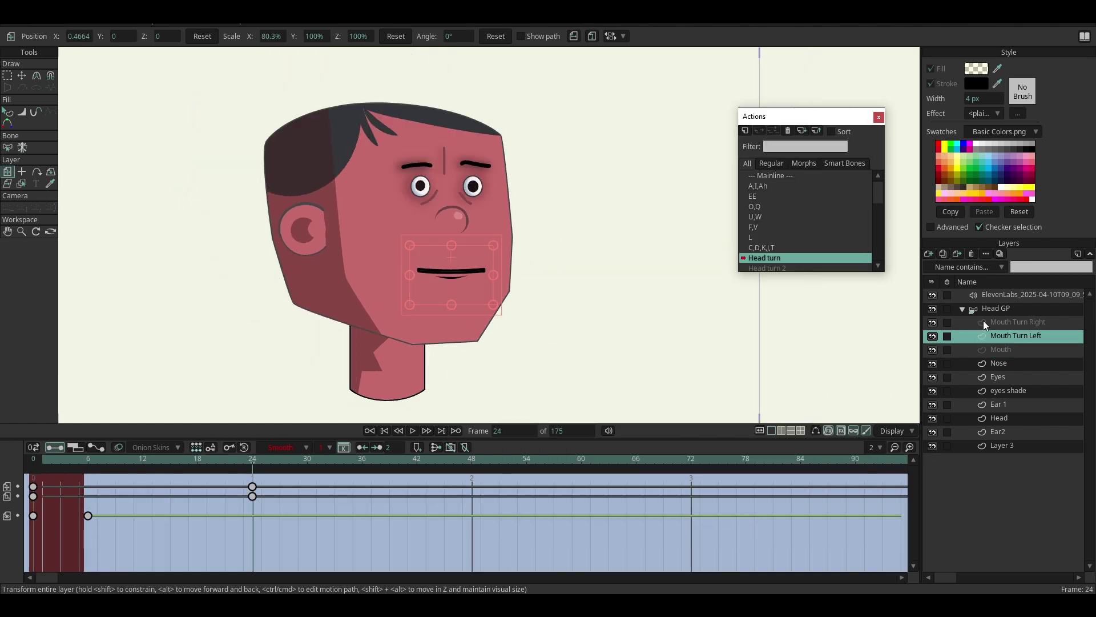
- In the Head turn 2 action at frame 24, move the Mouth layer to X -0.6377 and narrow its X scale to 85%
scroll(787, 259, down, 1)
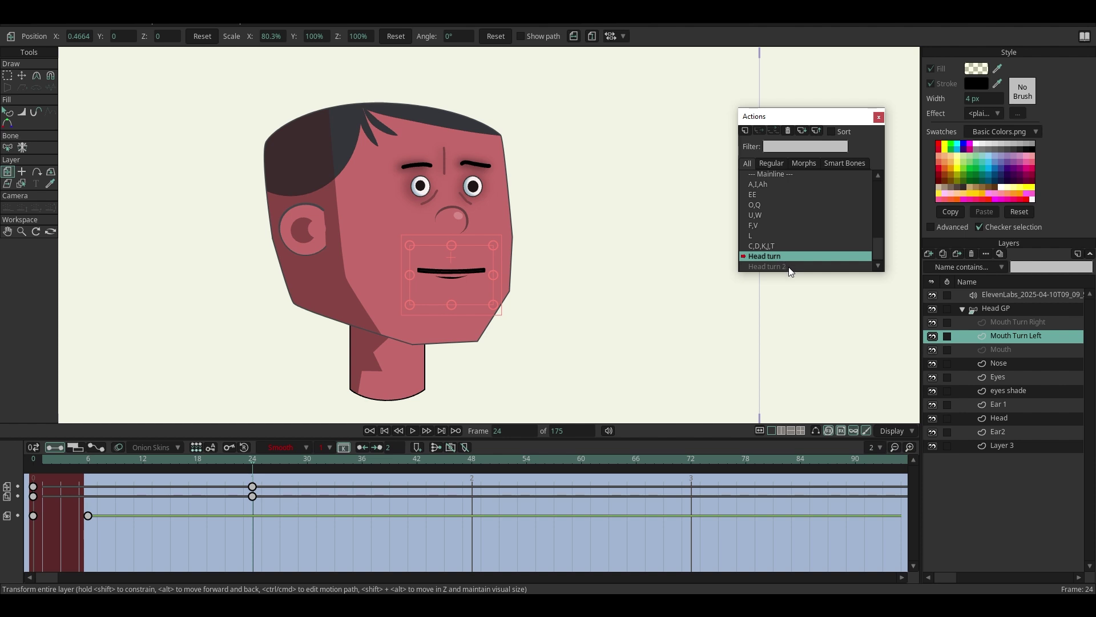
double_click(792, 266)
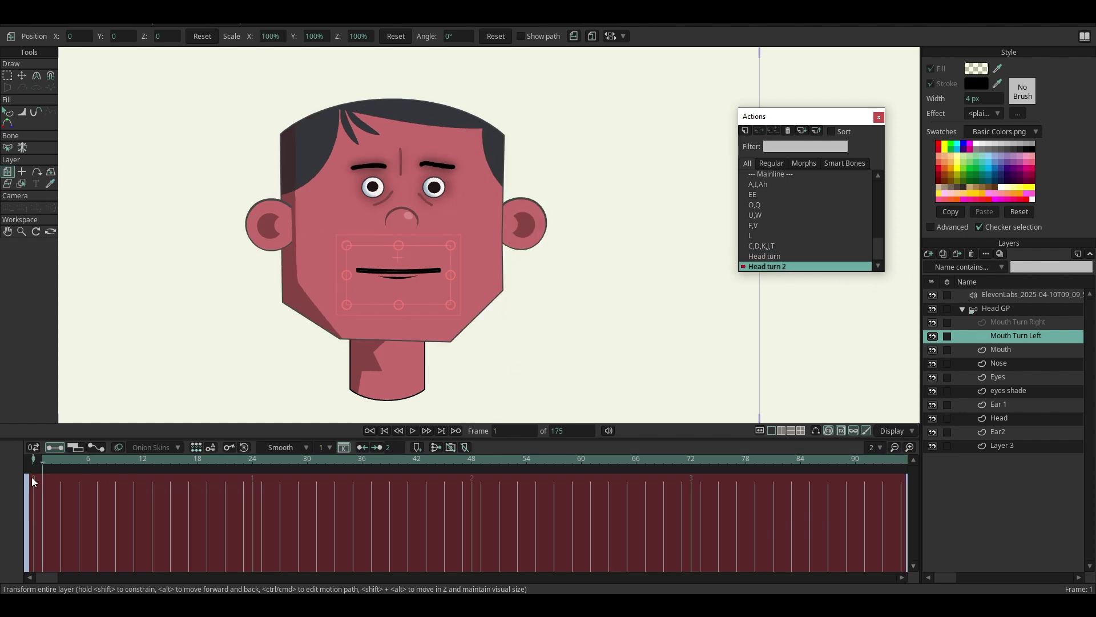
click(1004, 348)
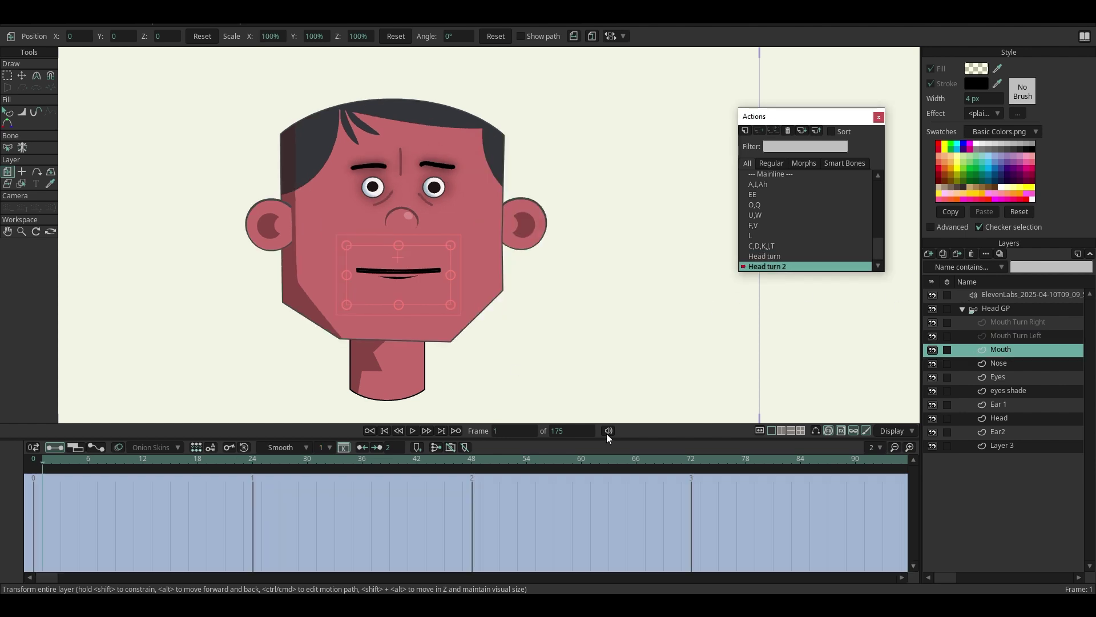
click(249, 461)
scroll(379, 345, up, 2)
drag(440, 265, 368, 247)
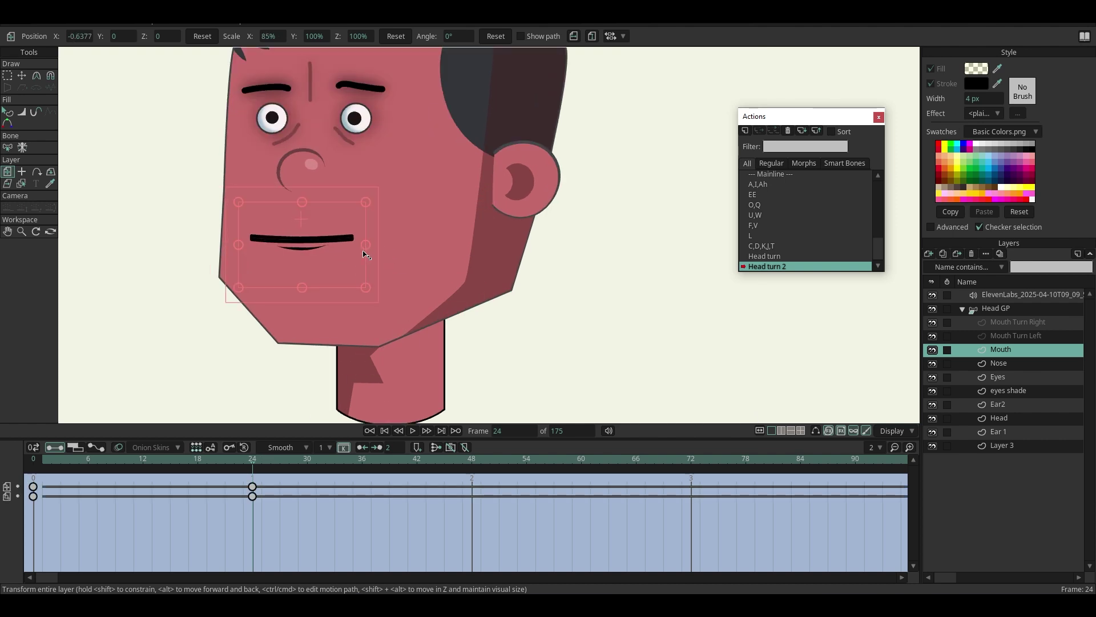
- Copy the Mouth layer's Head turn 2 position and scale keyframes to the Mouth Turn Right layer
drag(47, 461, 261, 470)
drag(227, 486, 266, 511)
click(1013, 320)
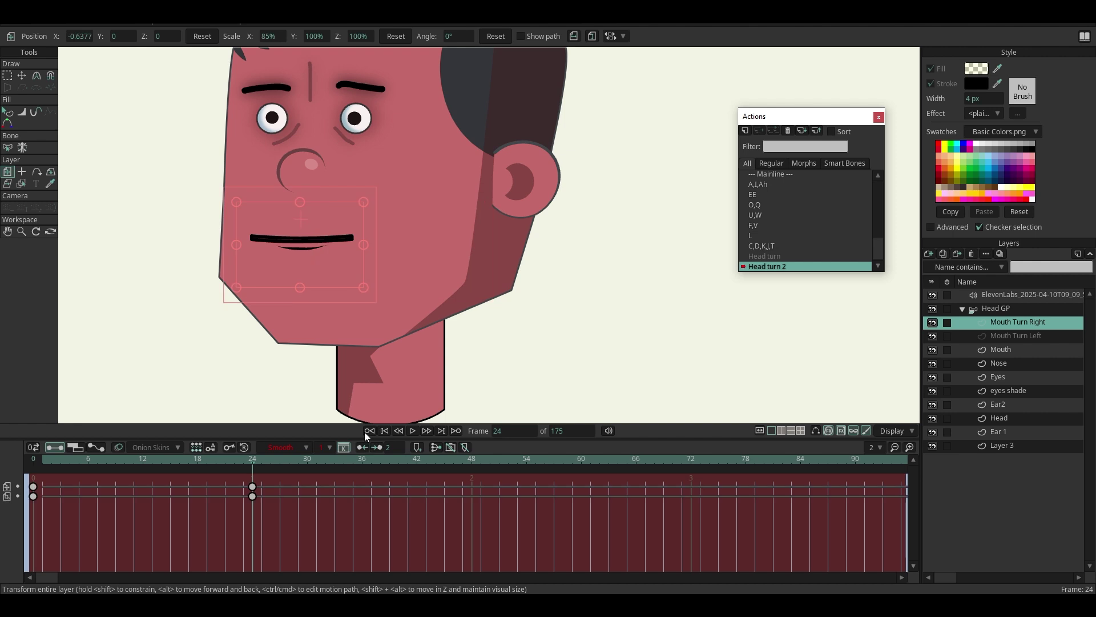
- Make the Mouth layer invisible from frame 6 of the Head turn 2 action
click(999, 349)
click(89, 459)
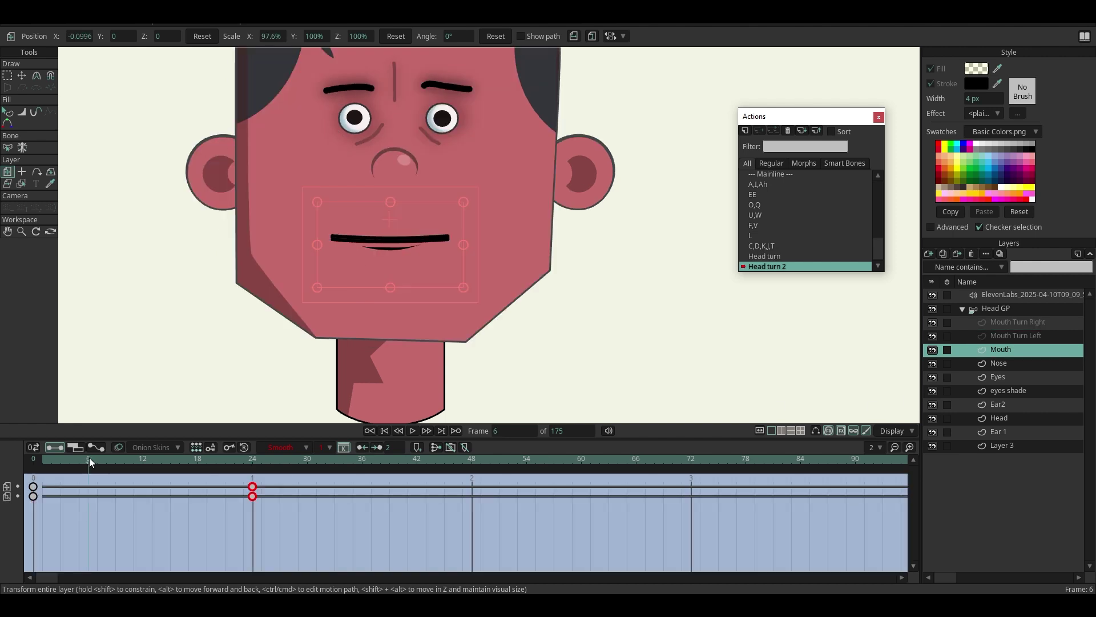
double_click(1071, 349)
click(548, 209)
click(760, 522)
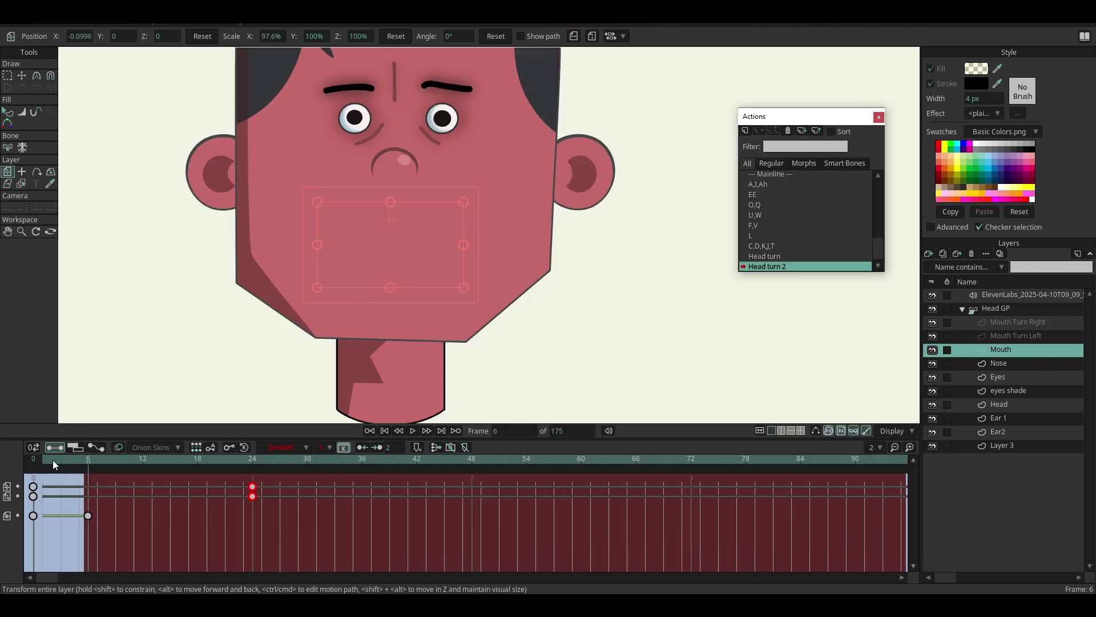
drag(53, 460, 87, 496)
- Make the Mouth Turn Right layer visible from frame 6 of the Head turn 2 action, and select the Head GP layer
double_click(989, 324)
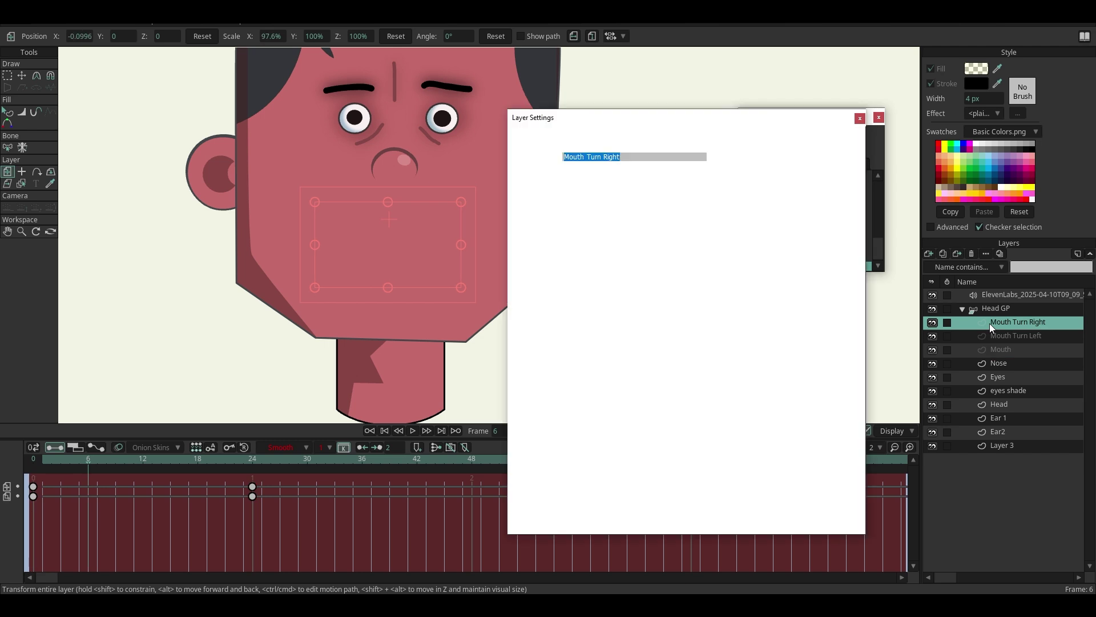
click(551, 209)
click(763, 522)
click(982, 307)
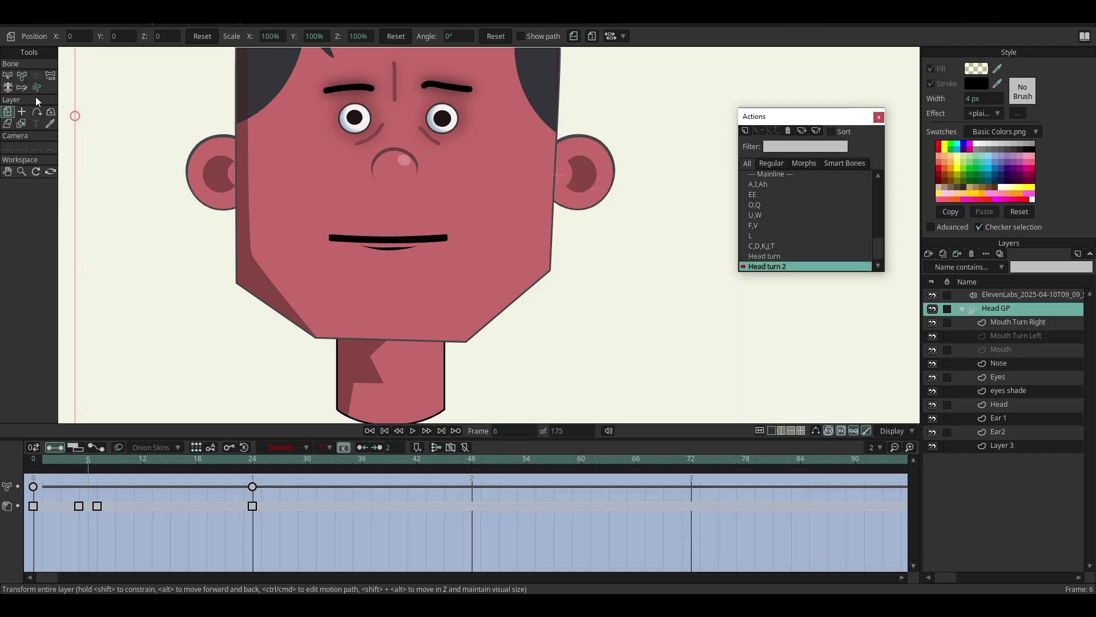
- Switch back to the Mainline action and play the lip-sync animation with the head facing forward
click(802, 177)
double_click(802, 181)
scroll(212, 395, down, 4)
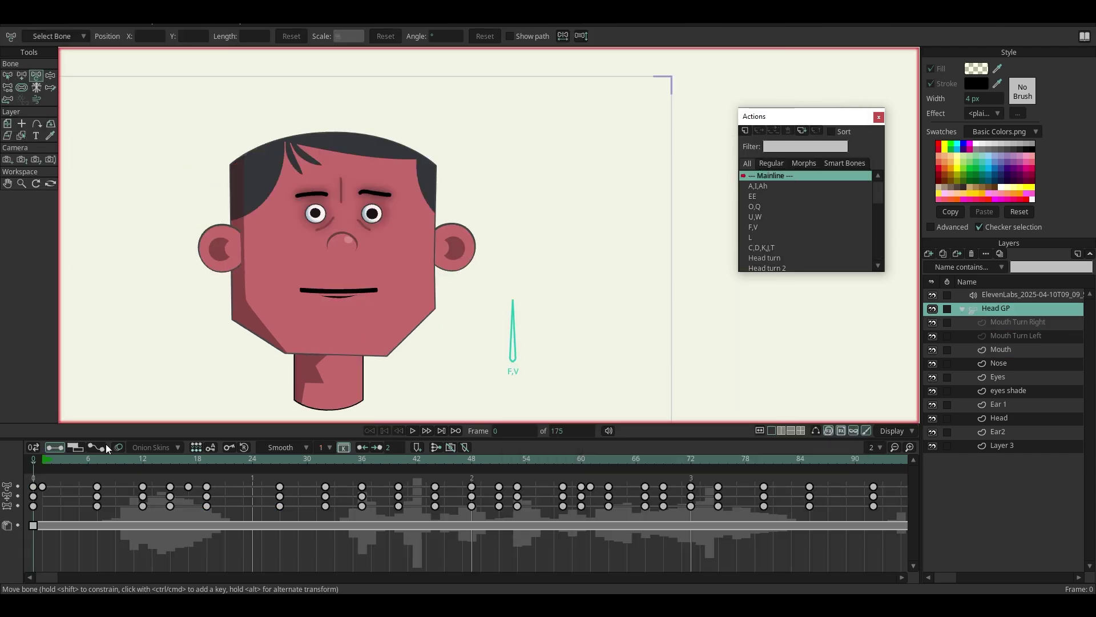
drag(98, 462, 122, 464)
key(space)
scroll(366, 345, down, 5)
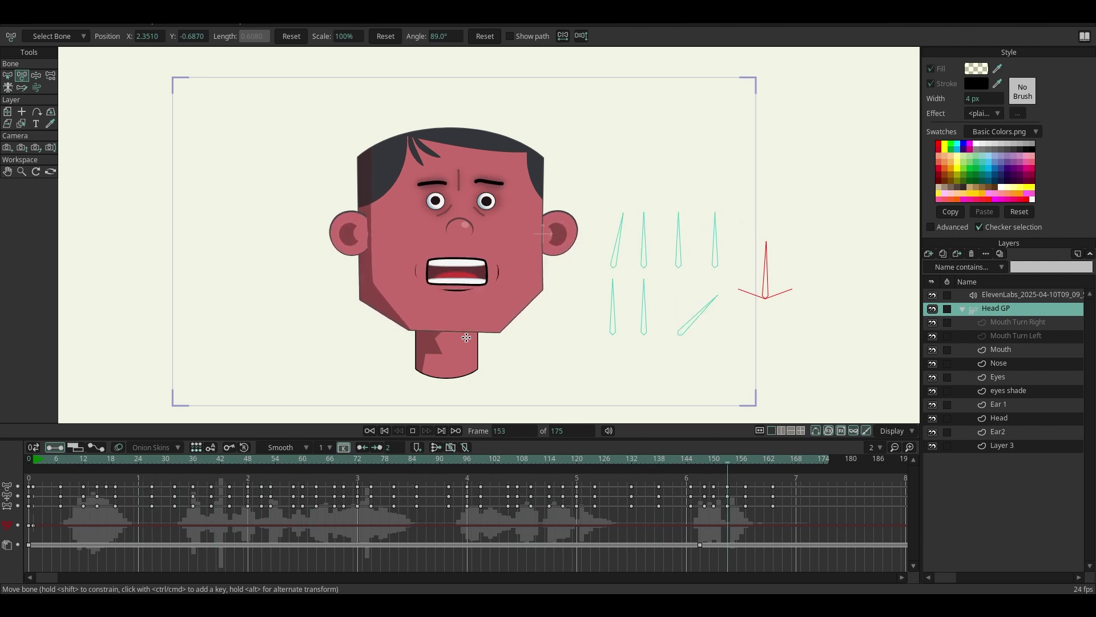
key(space)
- At frame 1, rotate the Head turn bone to 20° and play the lip-sync with the head turned
key(shift+Left)
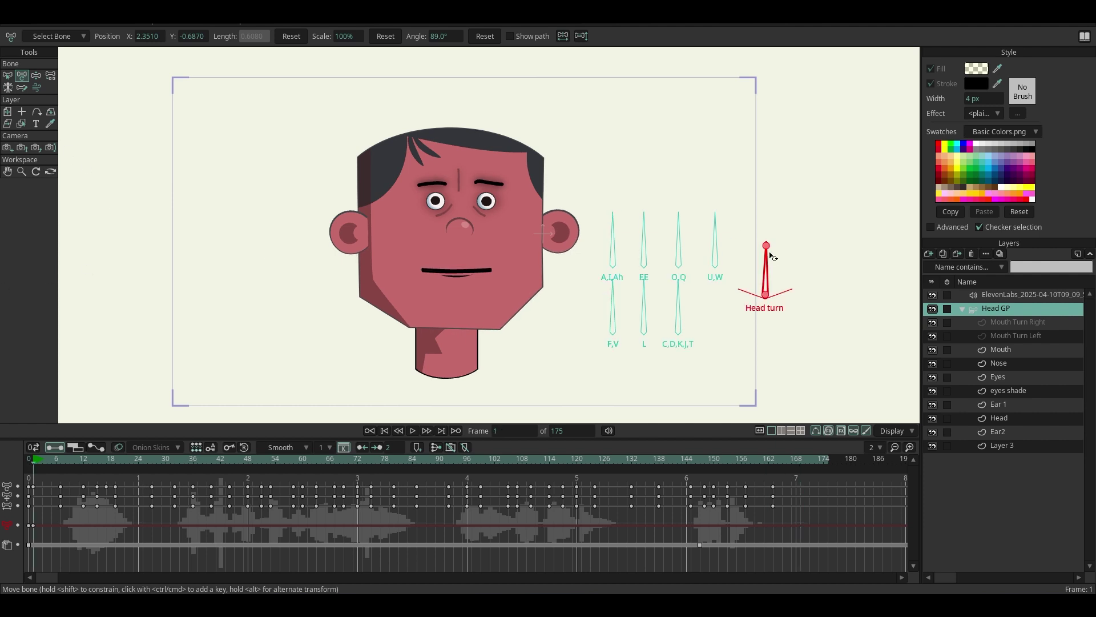
drag(769, 269, 806, 297)
key(space)
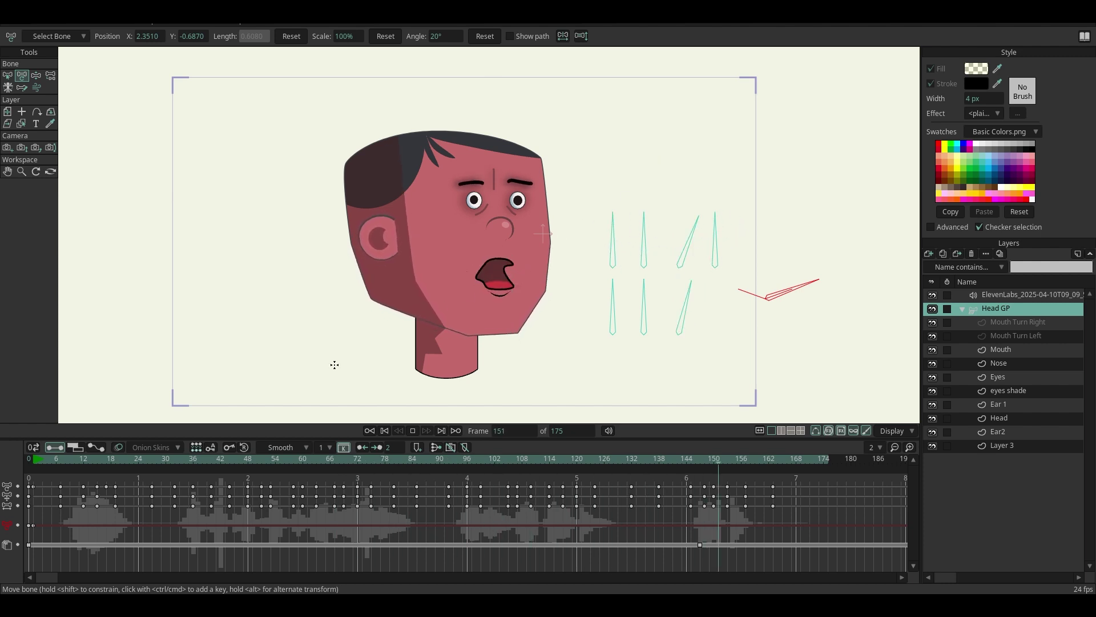
click(49, 460)
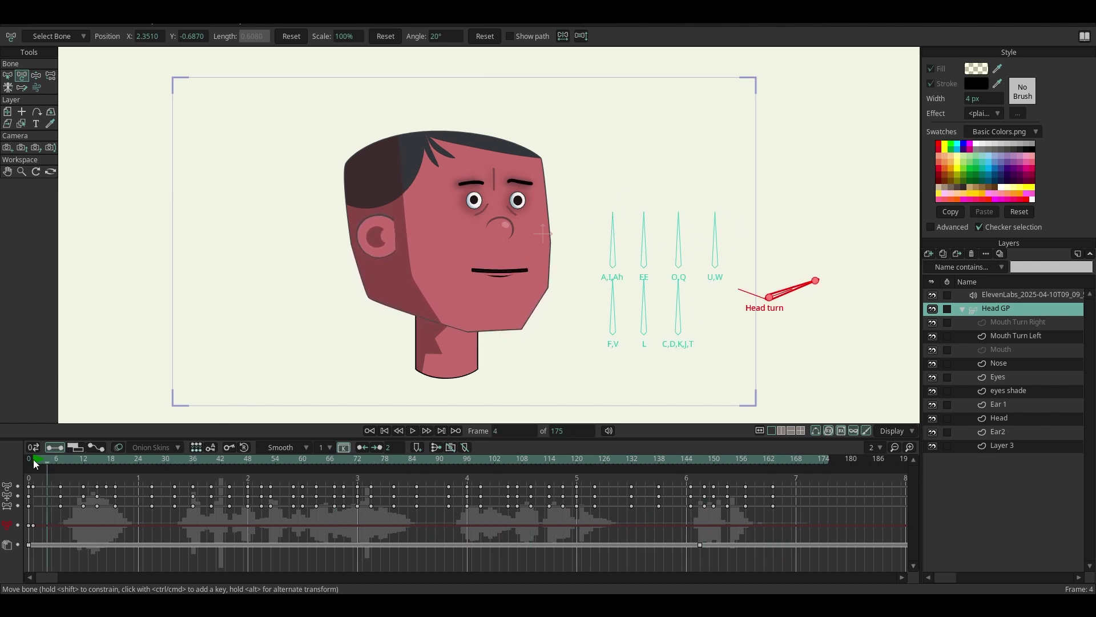
- At frame 1, rotate the Head turn bone to 160° and play the lip-sync with the head turned the opposite way
click(33, 459)
drag(814, 279, 640, 297)
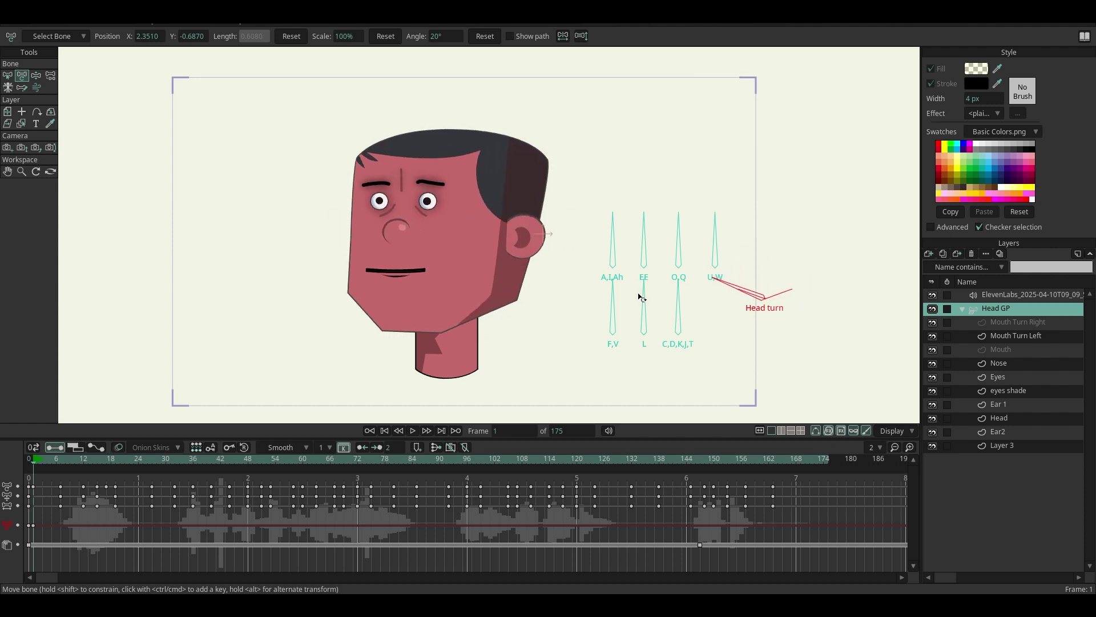
key(space)
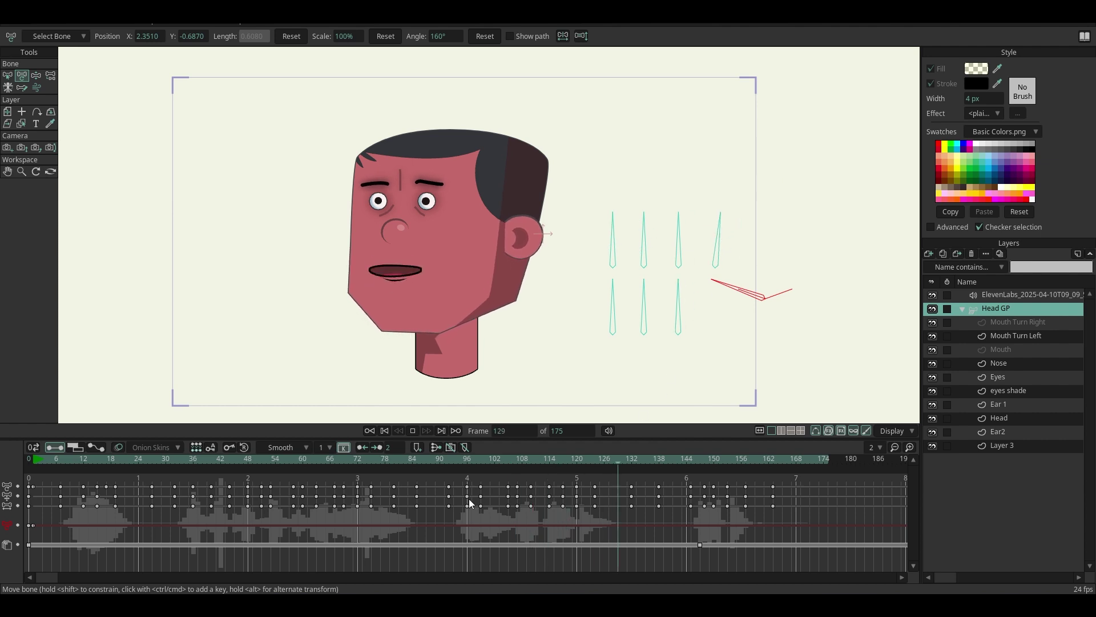
key(space)
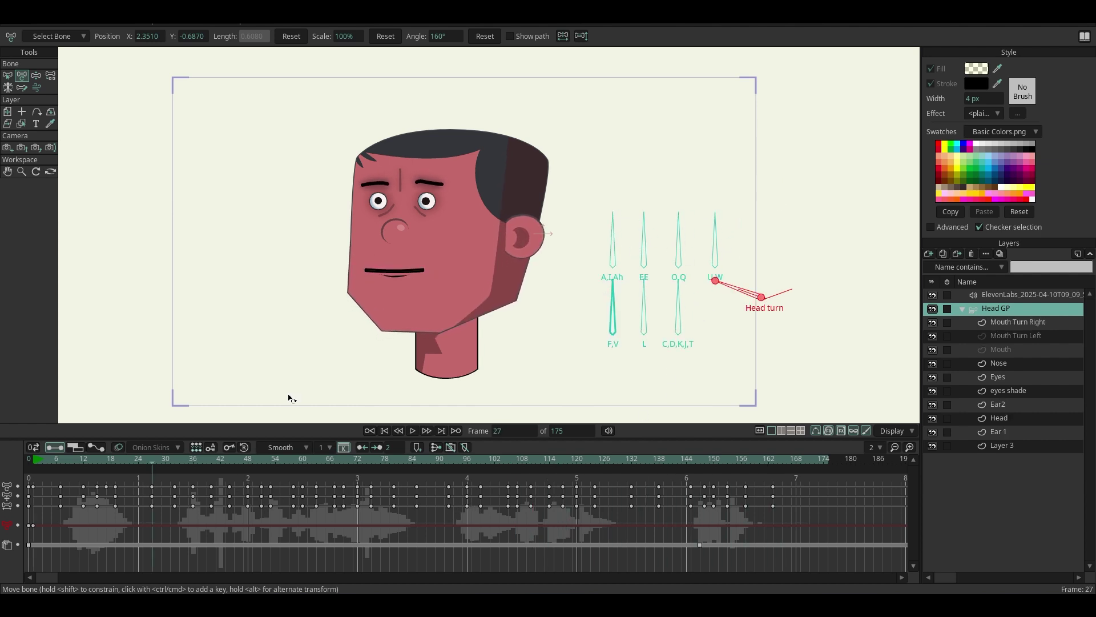
- Keyframe the Head turn bone swinging alternately to opposite sides at about frames 27, 63, 100 and 140
drag(317, 458, 487, 459)
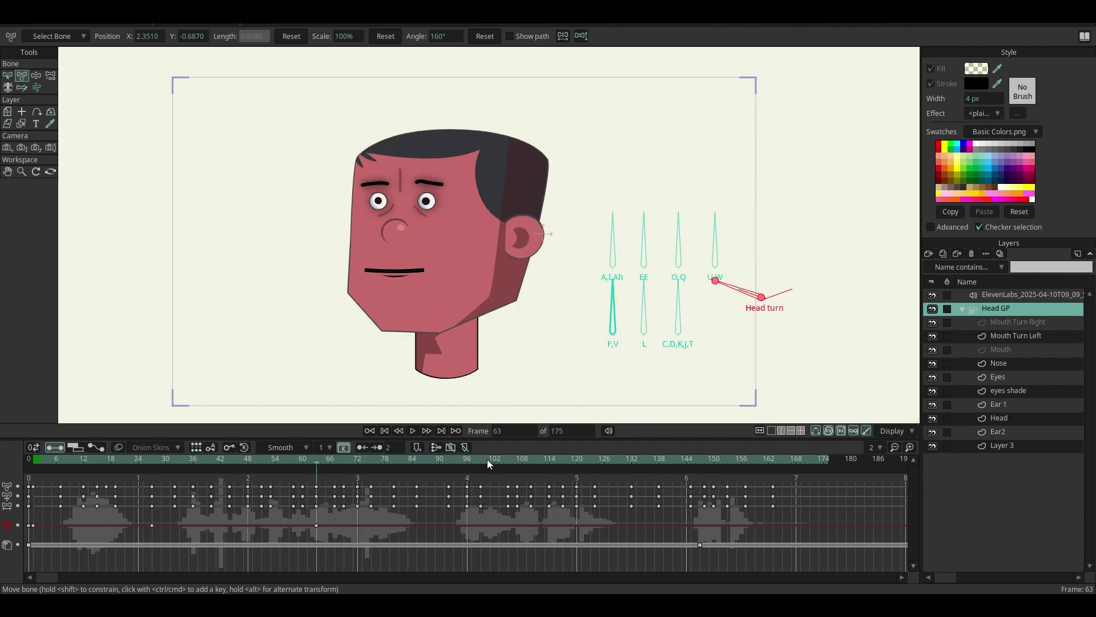
drag(814, 281, 662, 341)
click(37, 459)
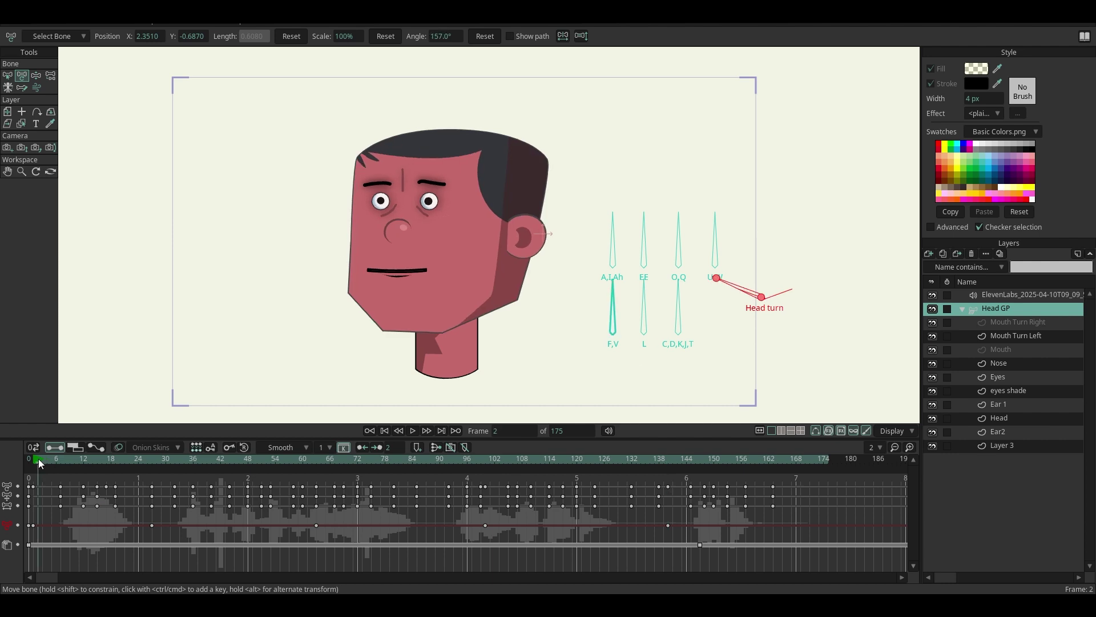
- Play the animation from the start to review the lip-sync and mouth swaps across the head turns
key(space)
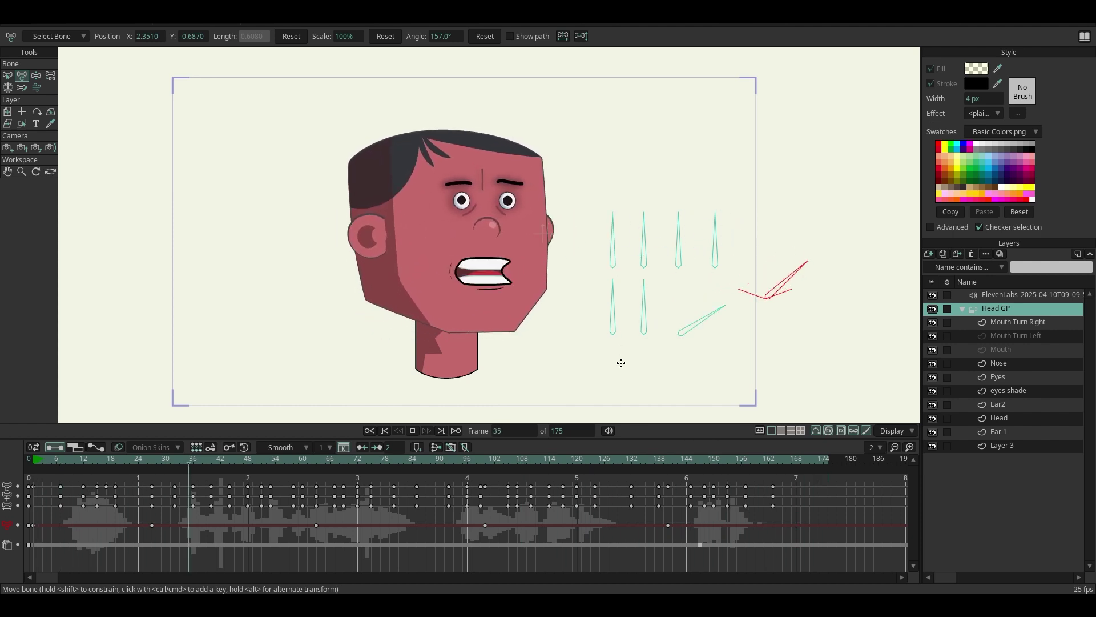
key(space)
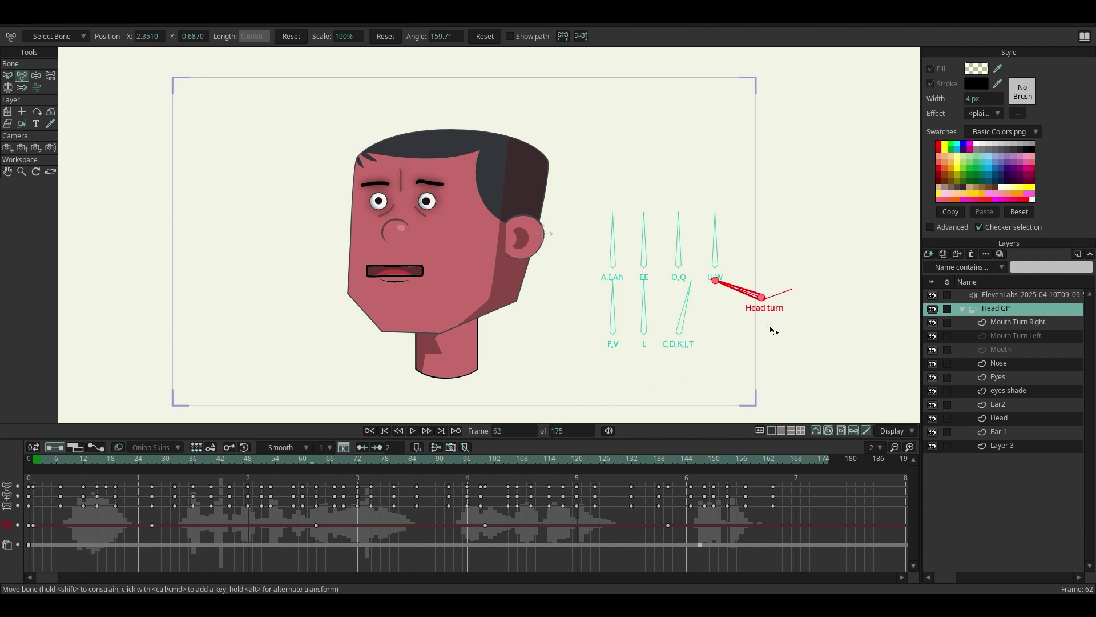
key(space)
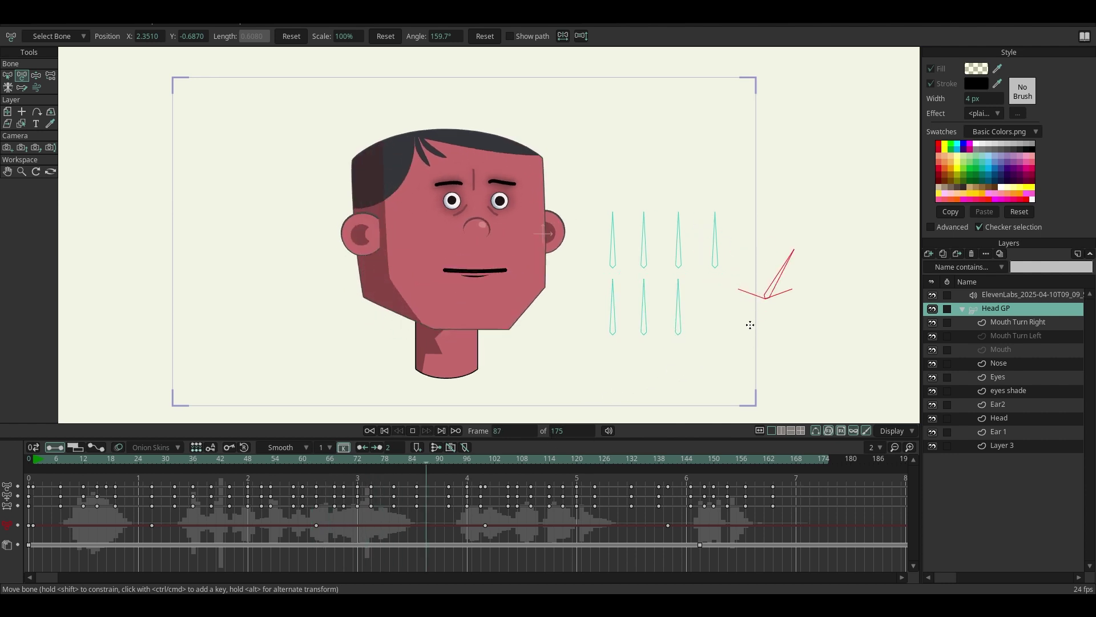